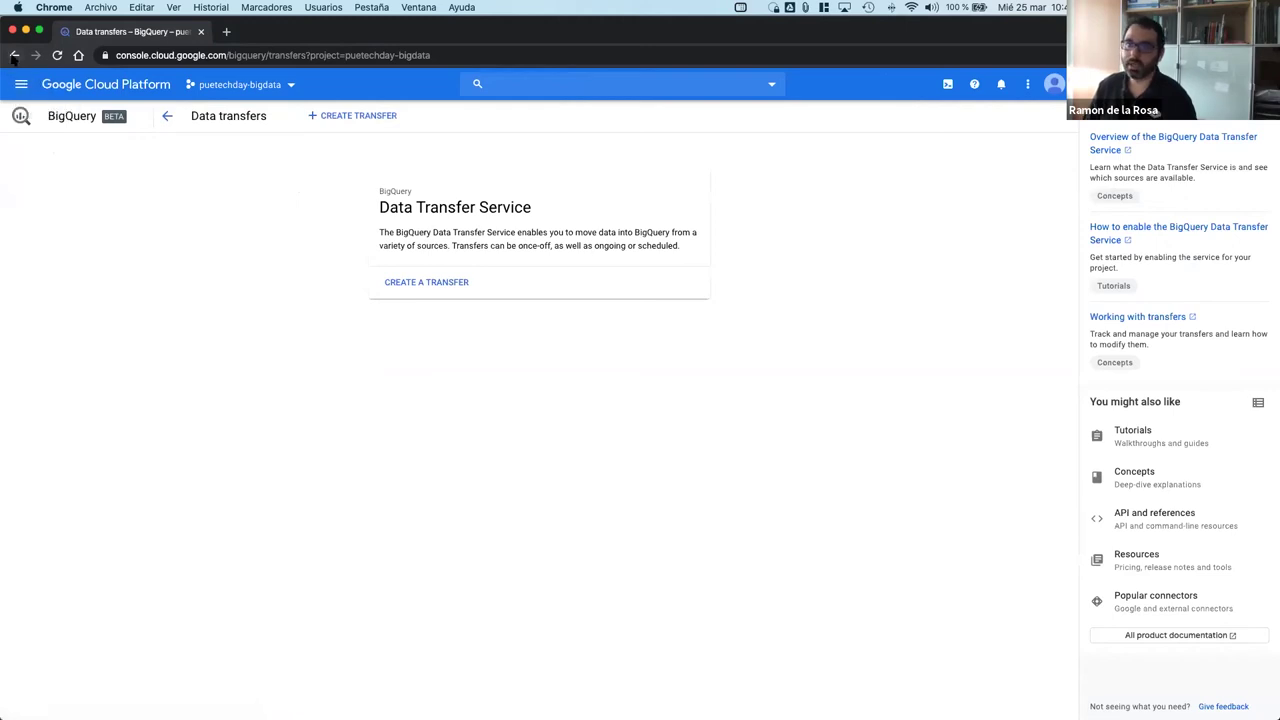
# Step: Visit the BI Engine page, return to BigQuery, and expand puetechday-bigdata's datasets
pyautogui.click(14, 55)
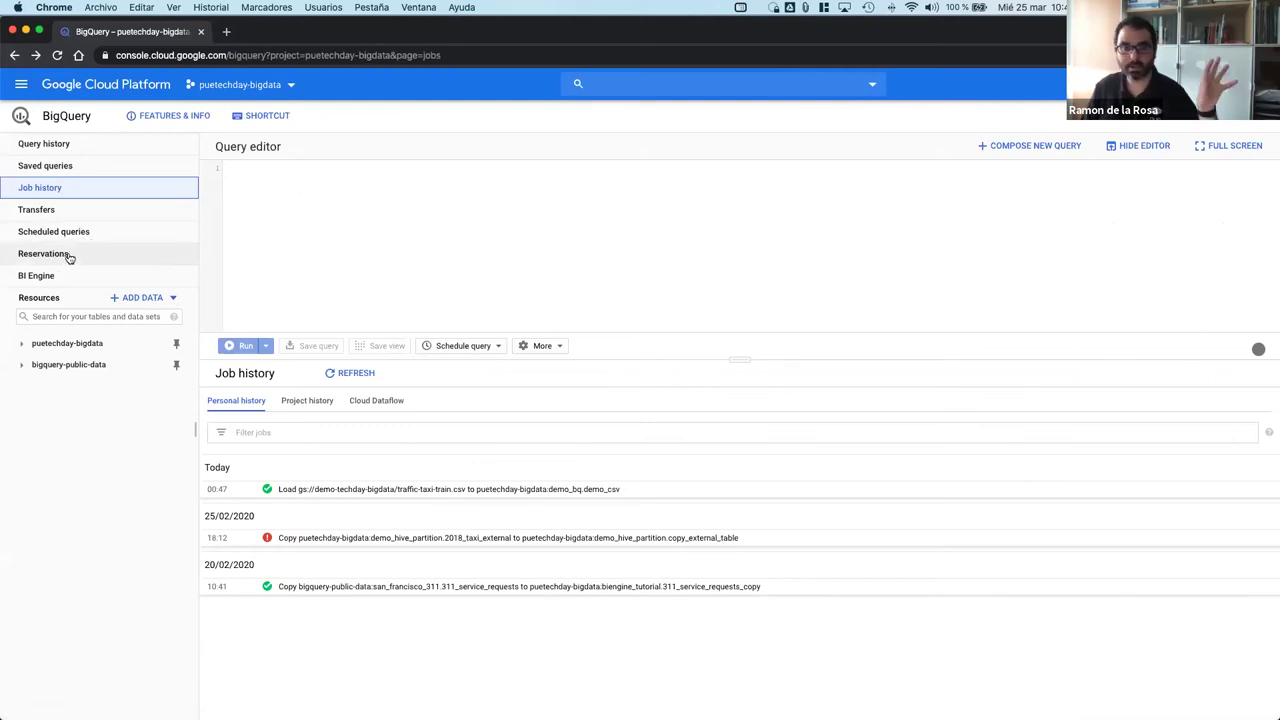
pyautogui.click(62, 279)
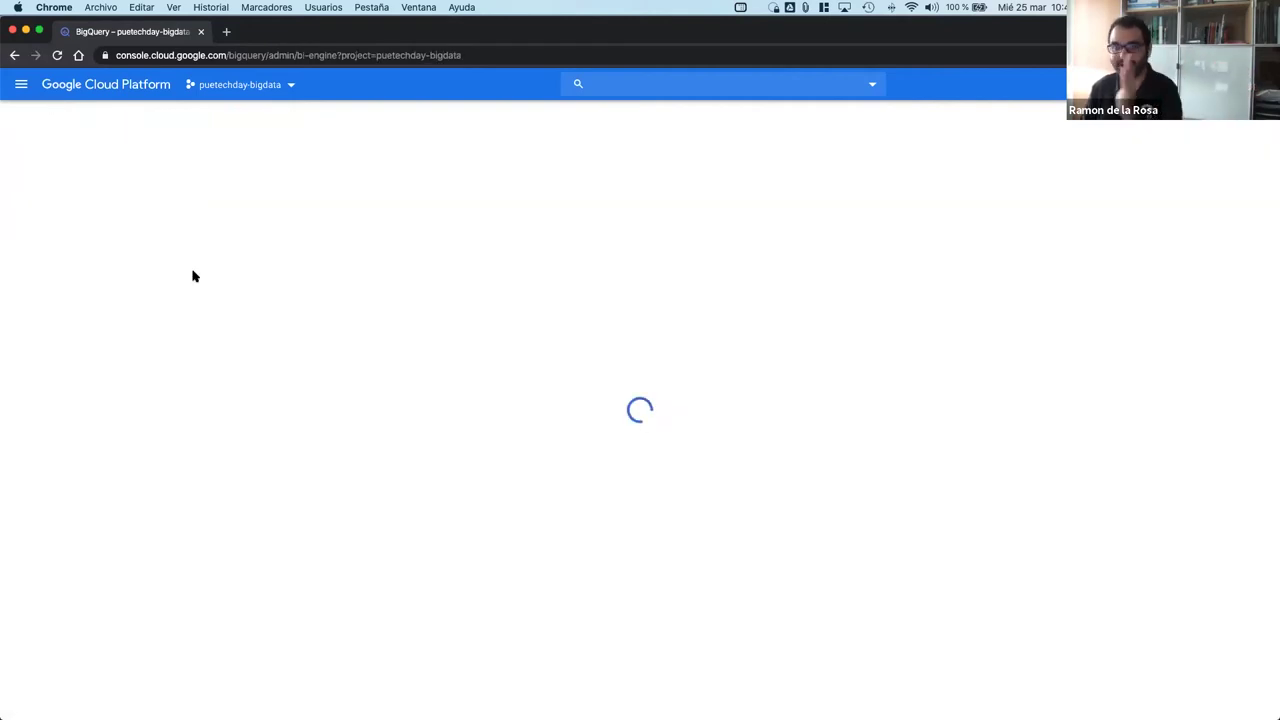
pyautogui.click(21, 84)
pyautogui.click(62, 150)
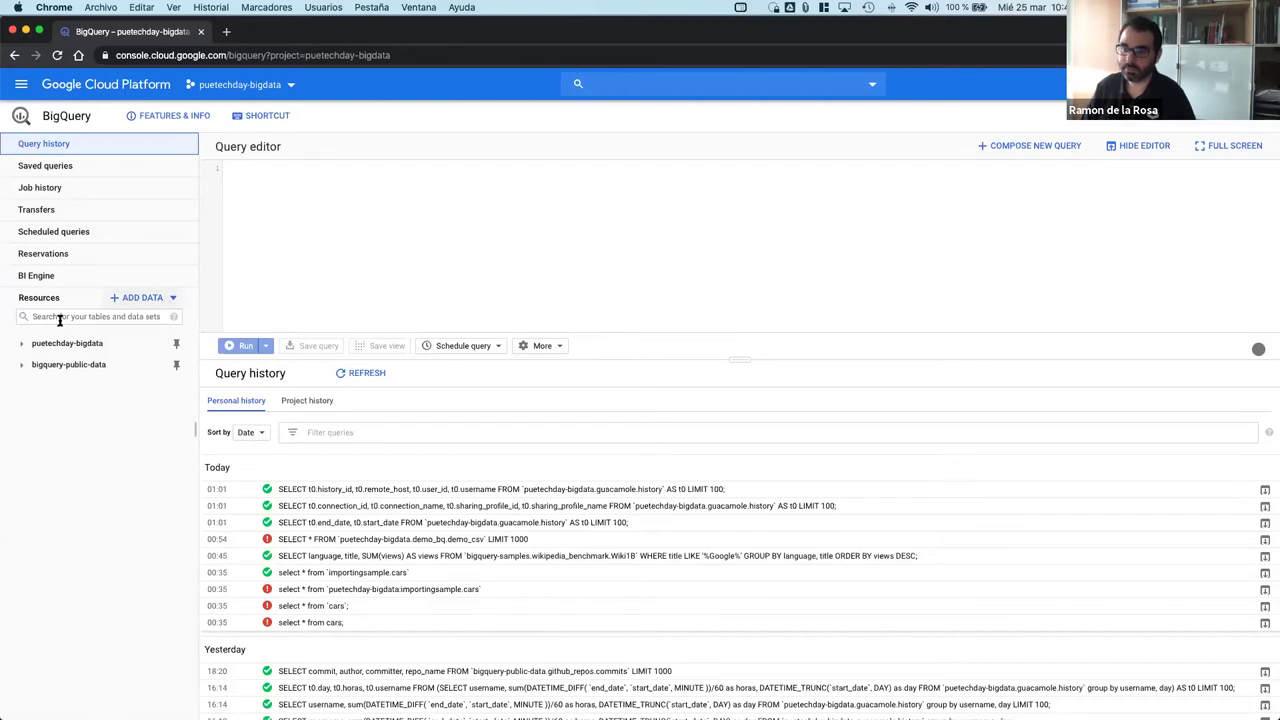
pyautogui.click(23, 343)
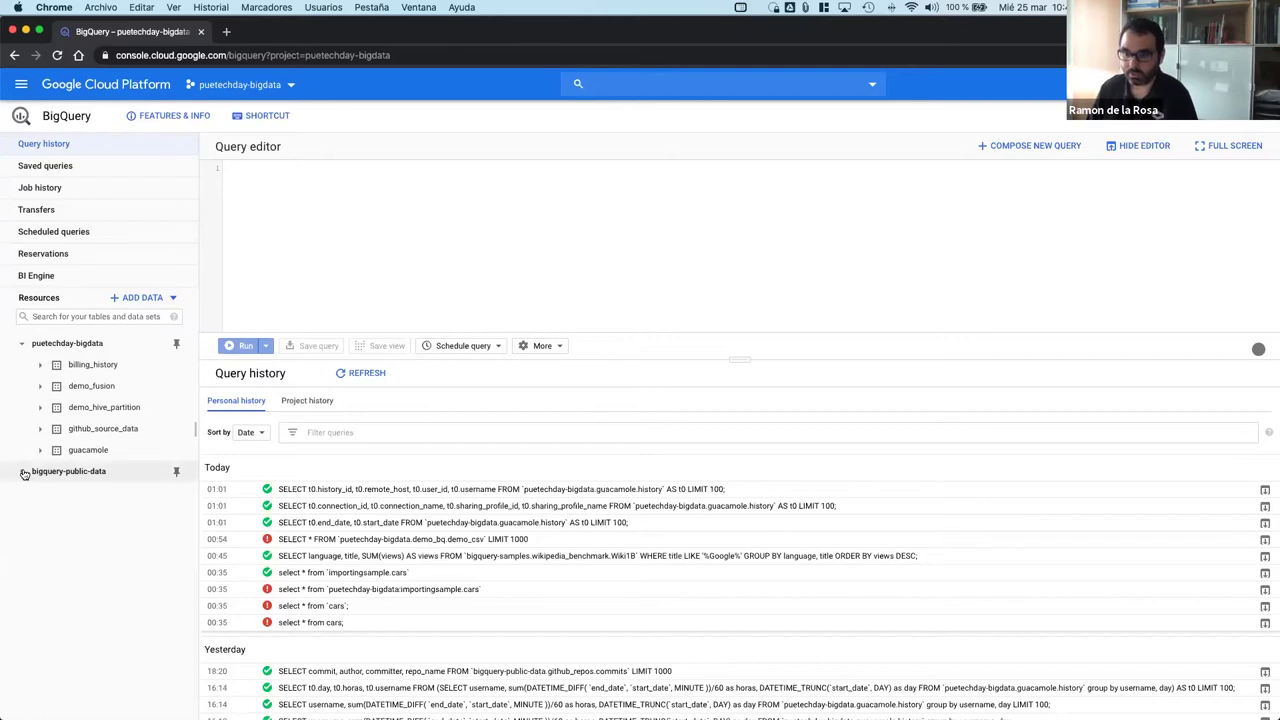
# Step: Open the bigquery-public-data project and browse its datasets from austin_311 to world_bank_wdi
pyautogui.click(23, 472)
pyautogui.click(62, 474)
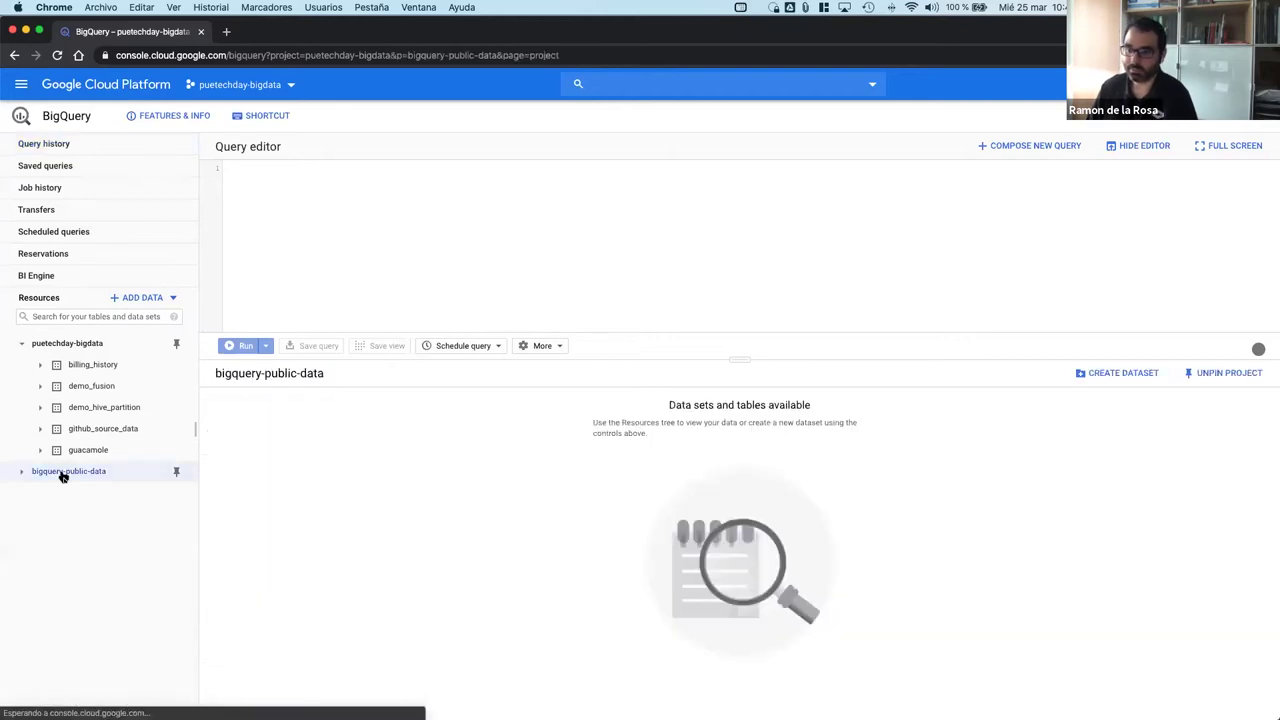
pyautogui.scroll(-7, 110, 597)
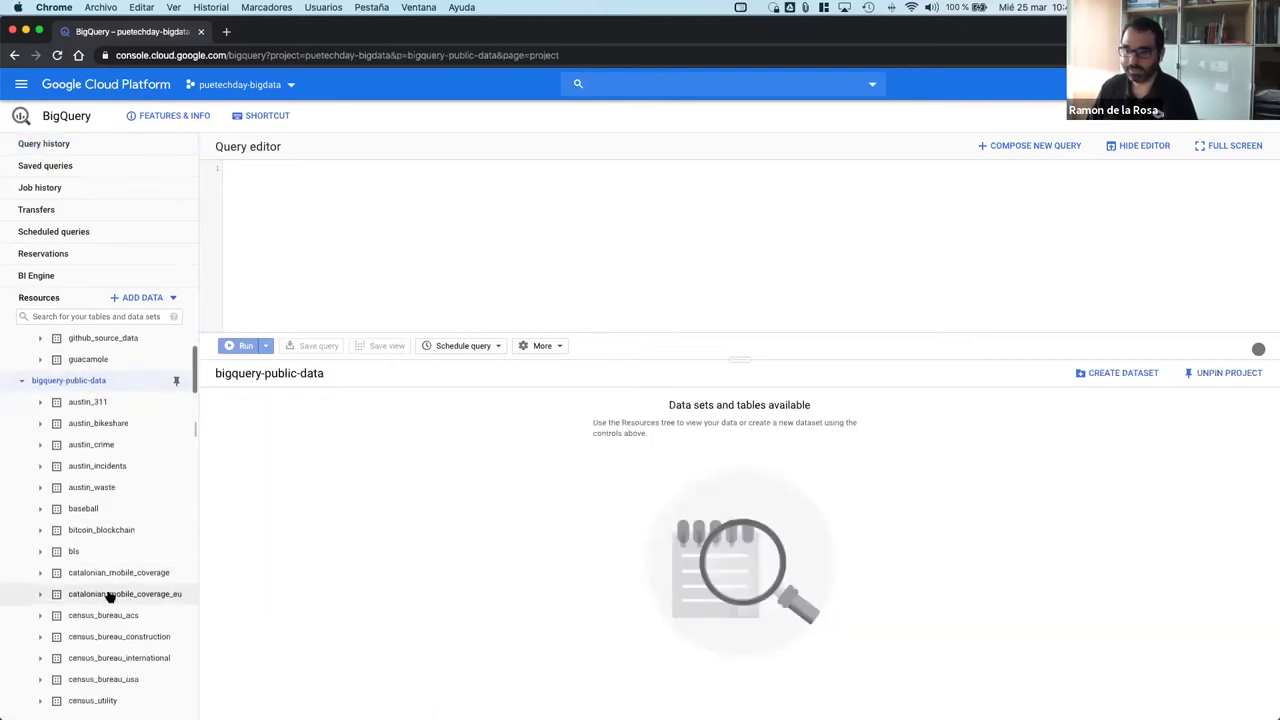
pyautogui.scroll(-2, 110, 597)
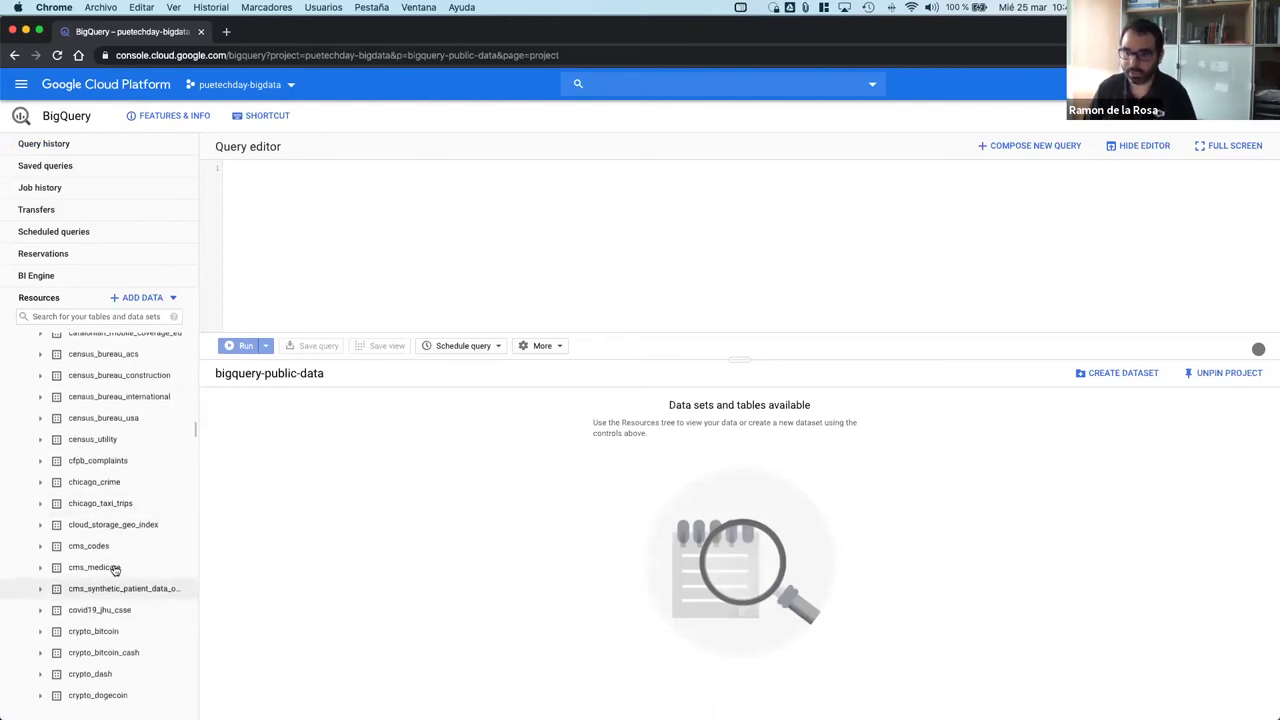
pyautogui.scroll(9, 106, 488)
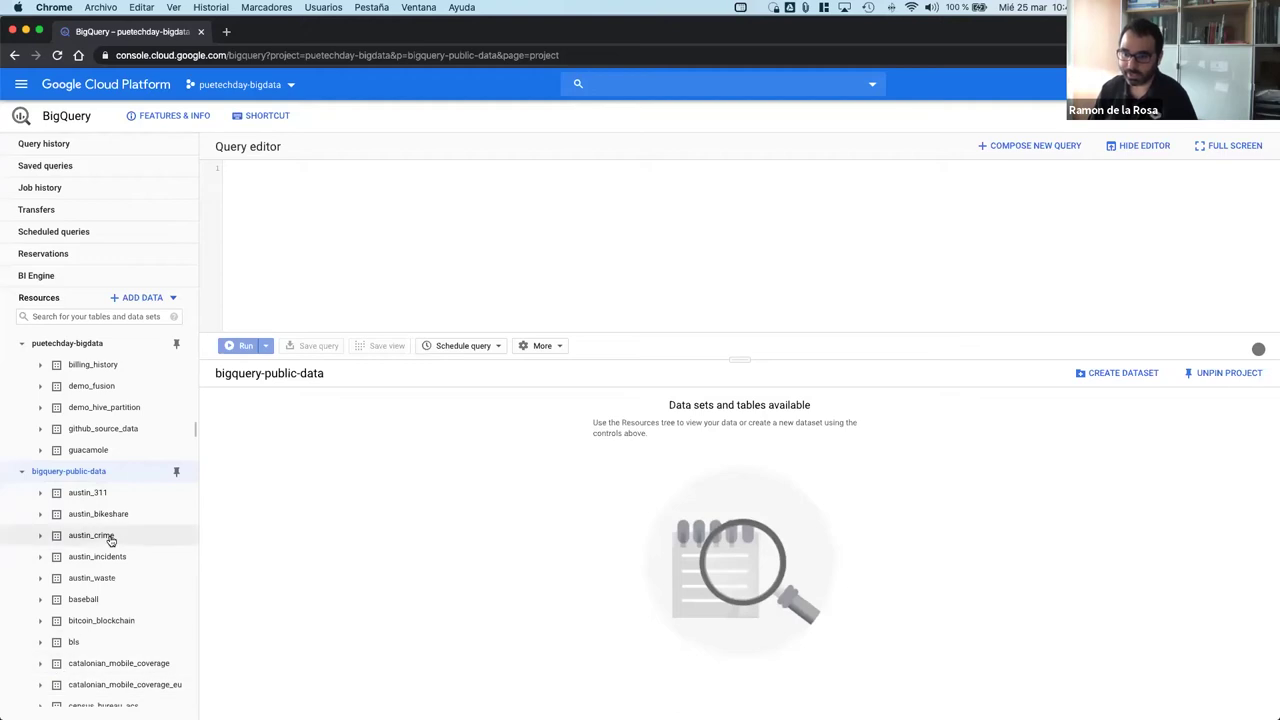
pyautogui.scroll(-2, 118, 580)
pyautogui.scroll(-3, 87, 607)
pyautogui.scroll(-10, 87, 607)
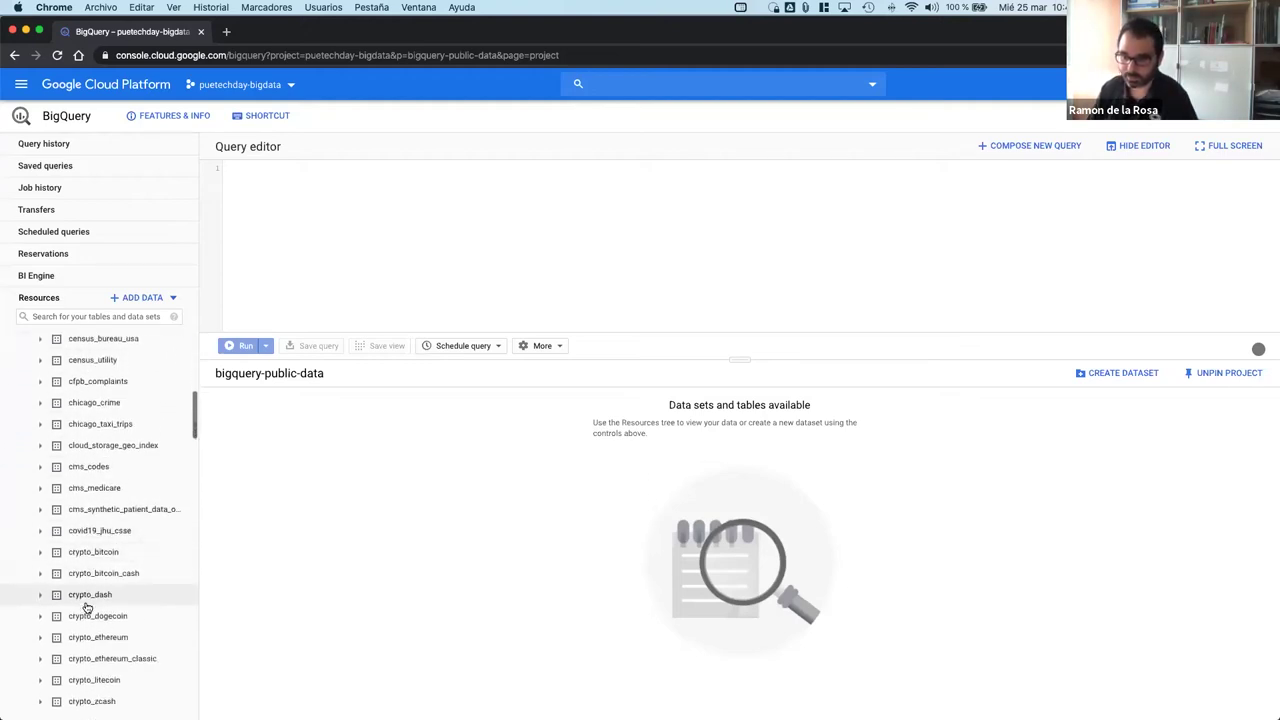
pyautogui.scroll(-4, 90, 596)
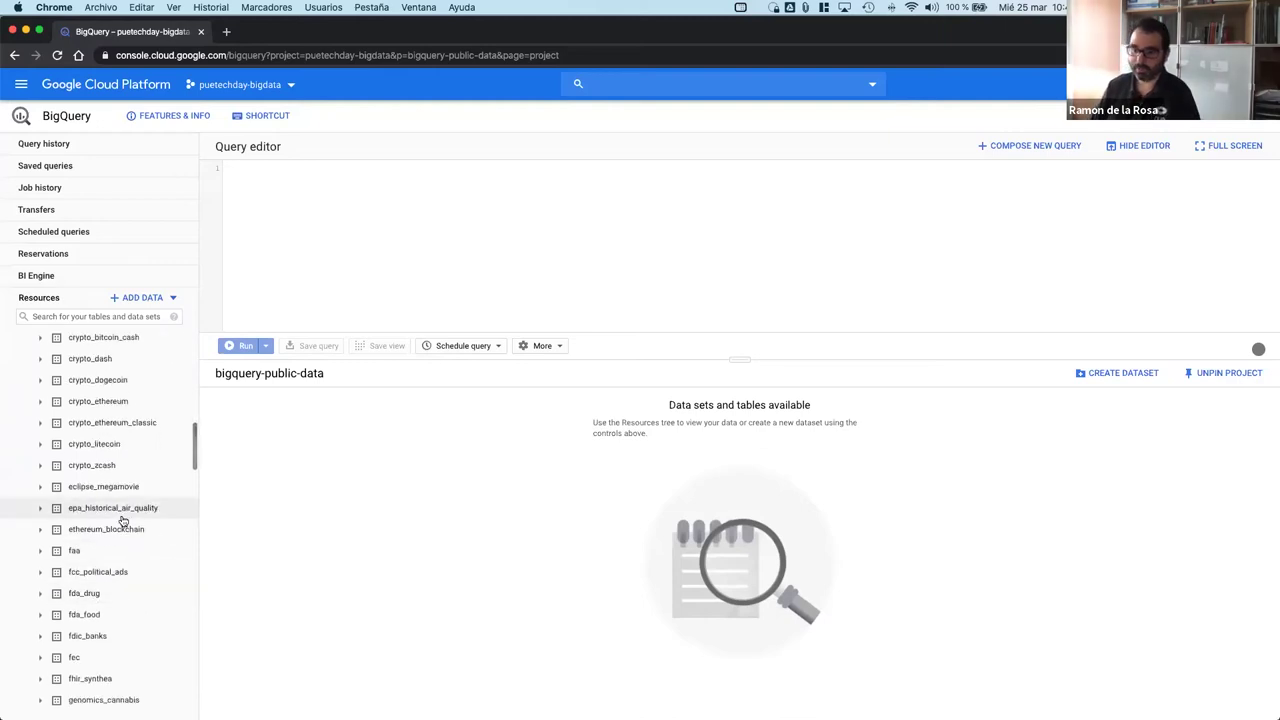
pyautogui.scroll(15, 97, 595)
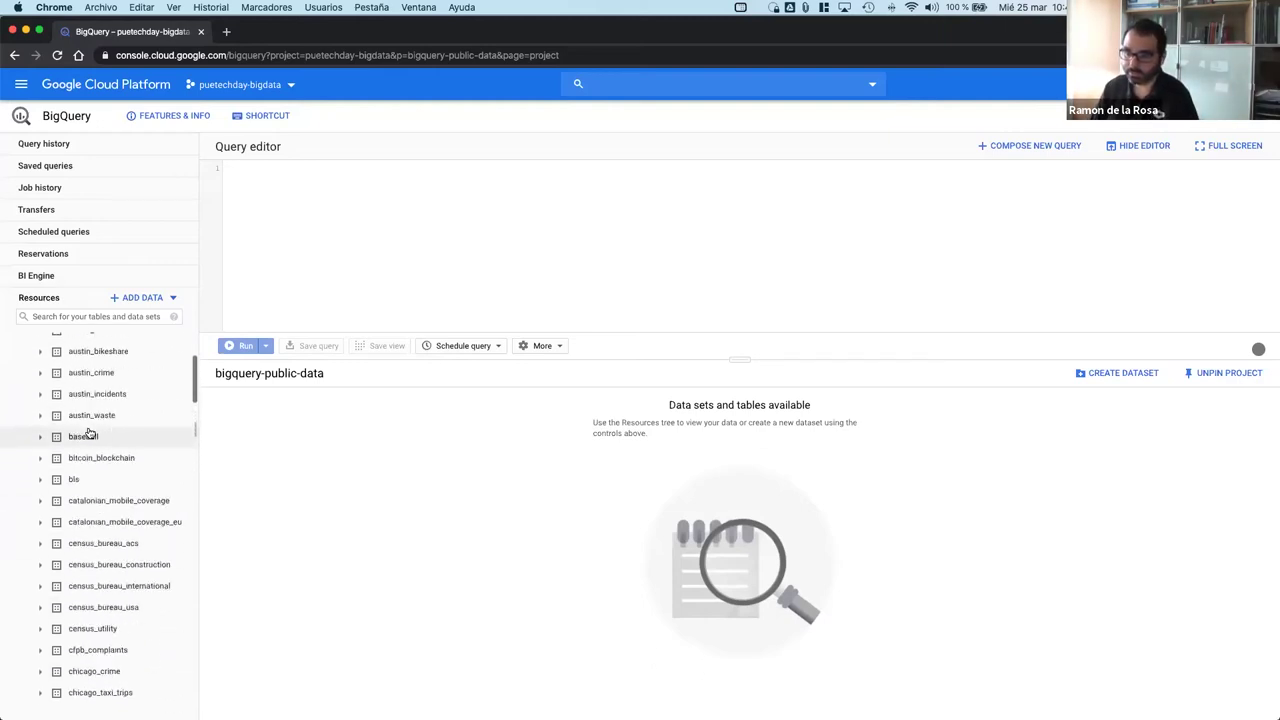
pyautogui.scroll(-20, 89, 432)
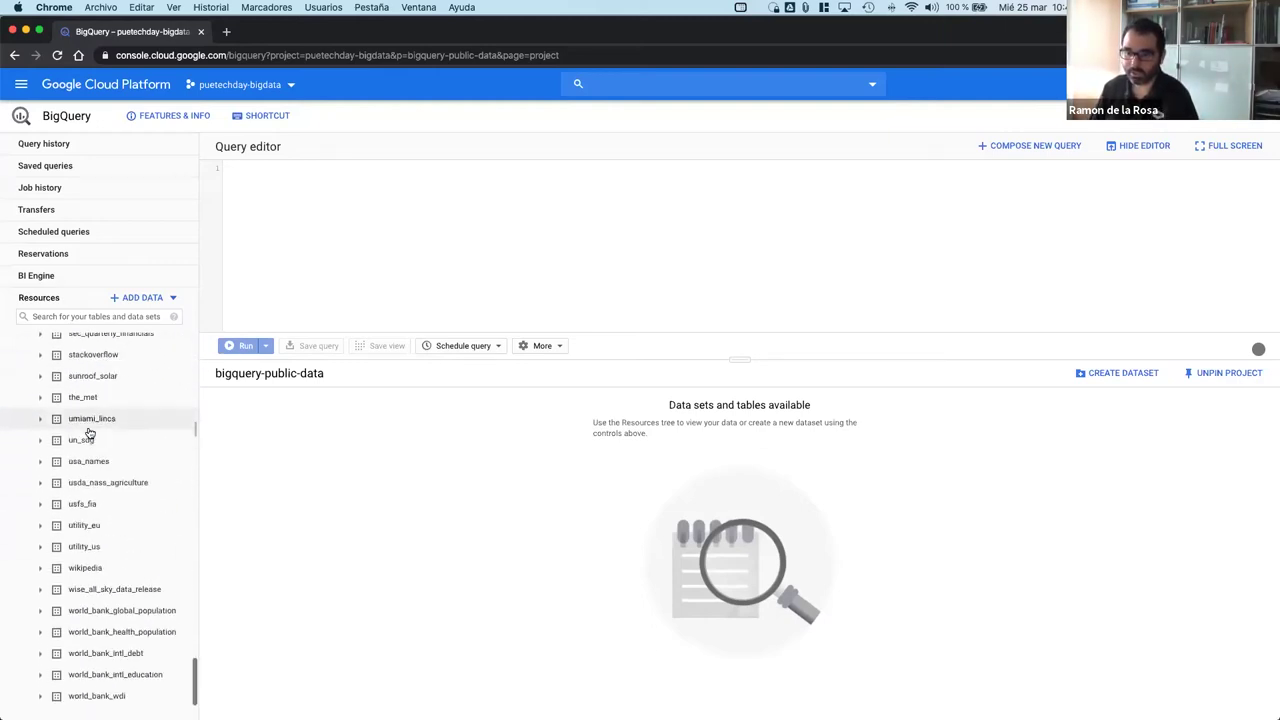
pyautogui.scroll(3, 90, 450)
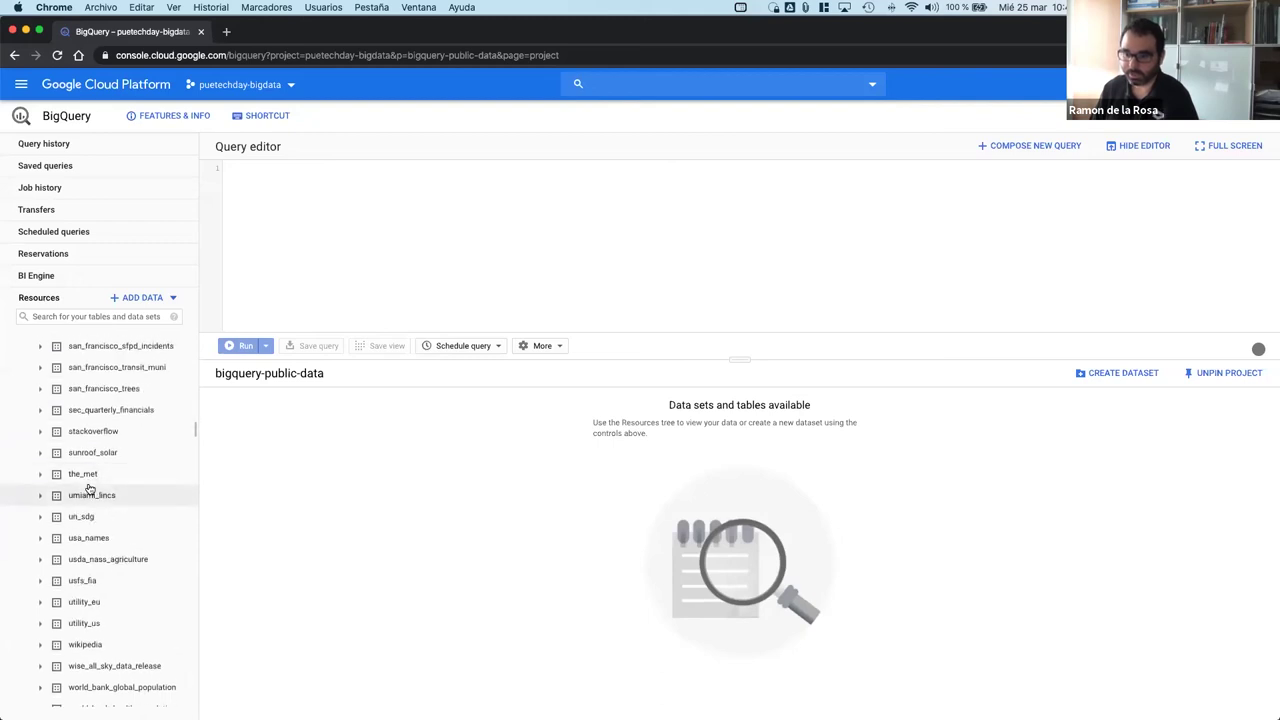
# Step: Open the_met dataset and review the objects table's schema
pyautogui.click(90, 474)
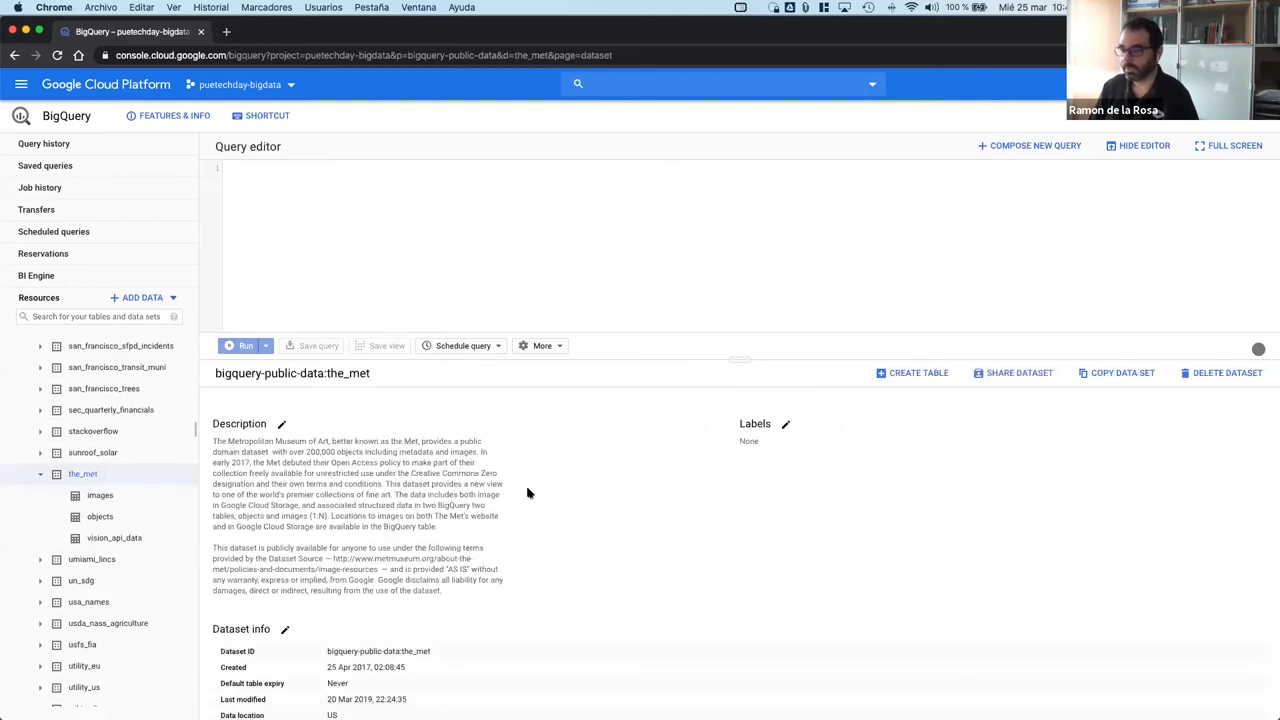
pyautogui.scroll(-1, 528, 492)
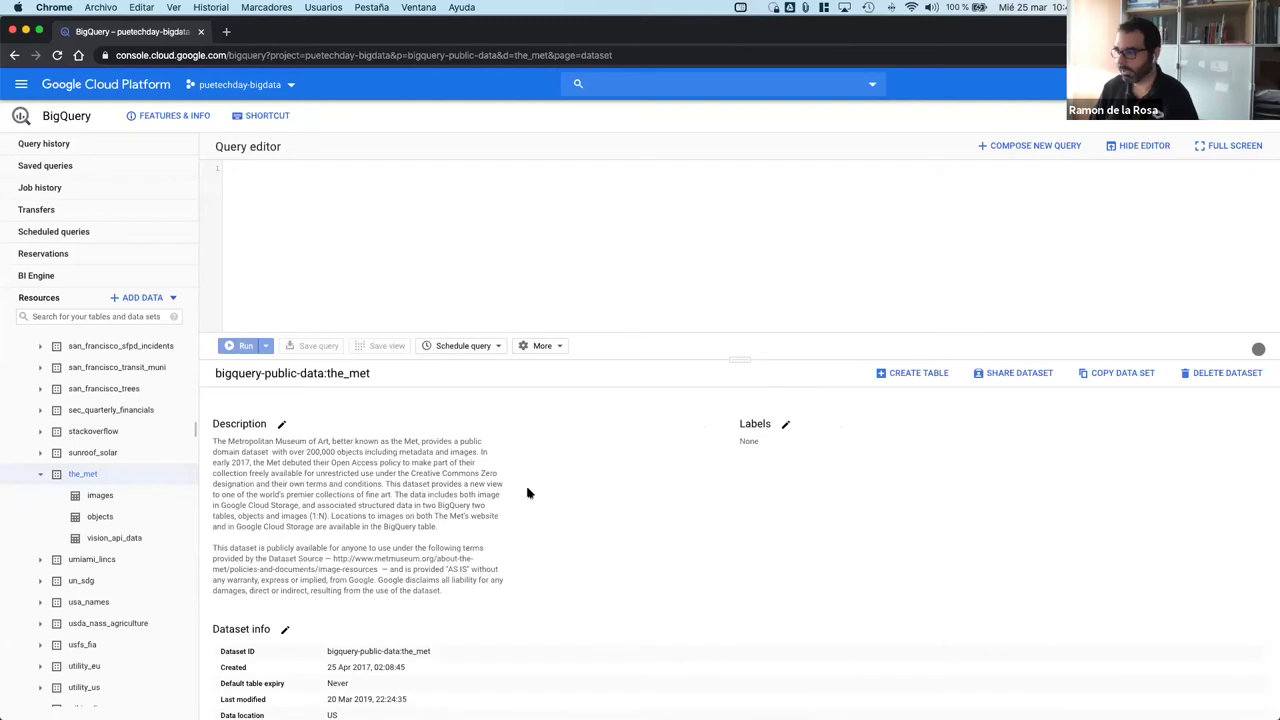
pyautogui.click(114, 524)
pyautogui.scroll(-2, 464, 594)
pyautogui.scroll(3, 464, 594)
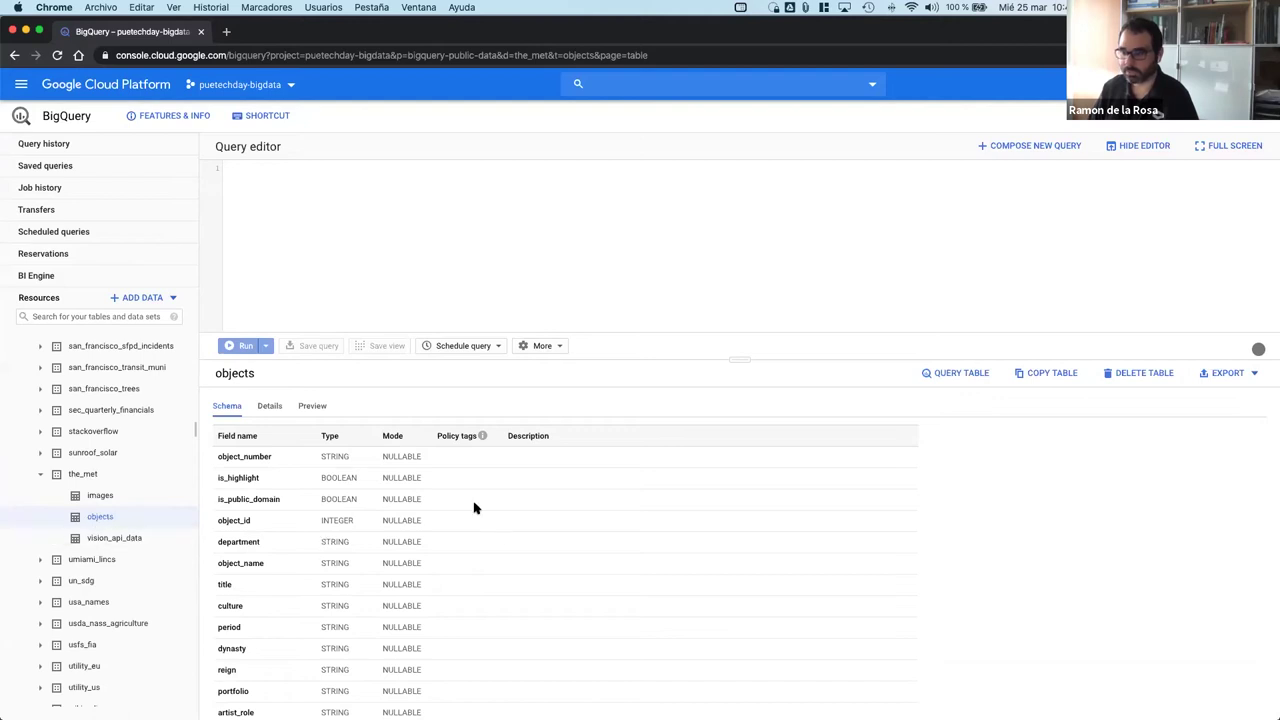
pyautogui.scroll(-3, 311, 588)
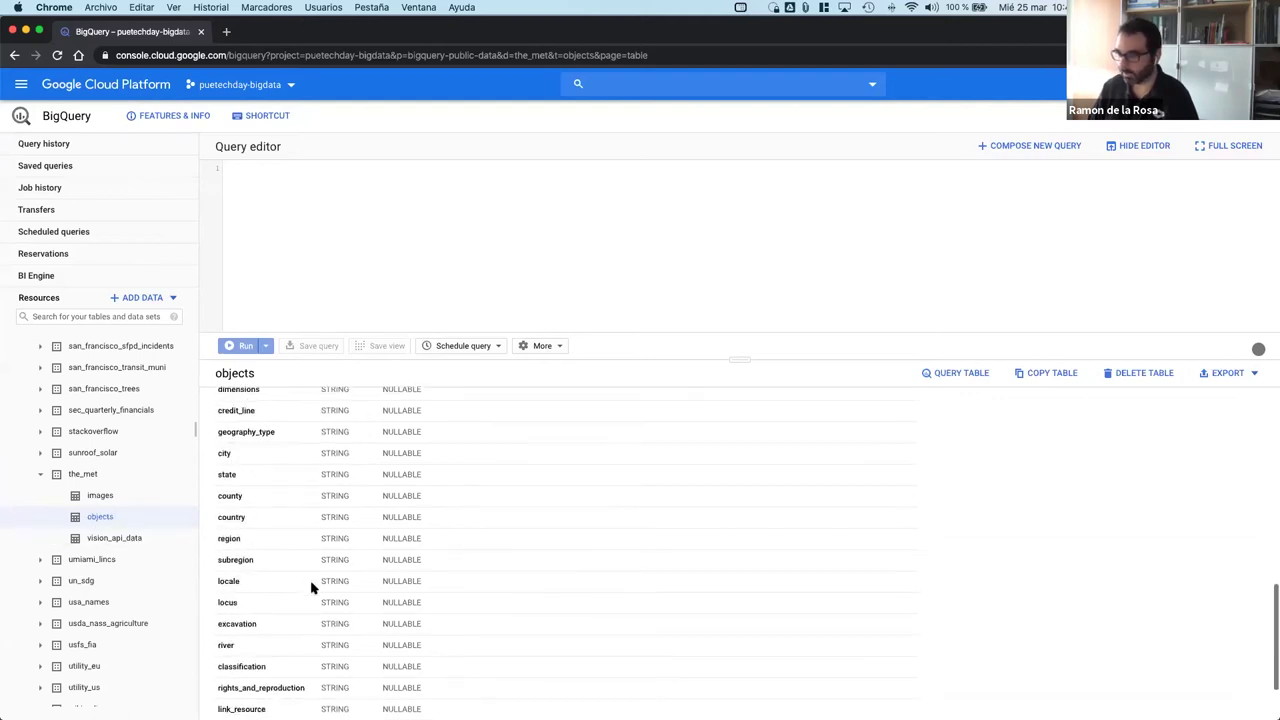
pyautogui.scroll(2, 311, 588)
pyautogui.scroll(-10, 323, 566)
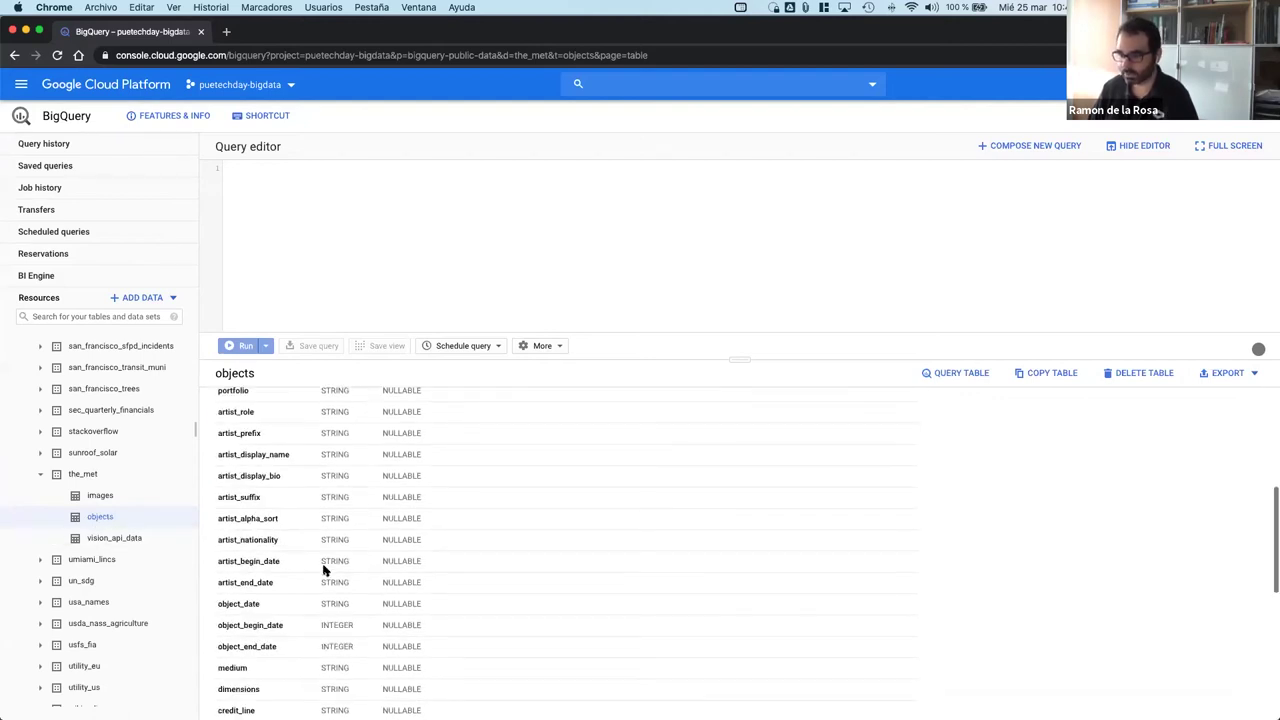
pyautogui.scroll(-2, 323, 569)
pyautogui.scroll(15, 326, 566)
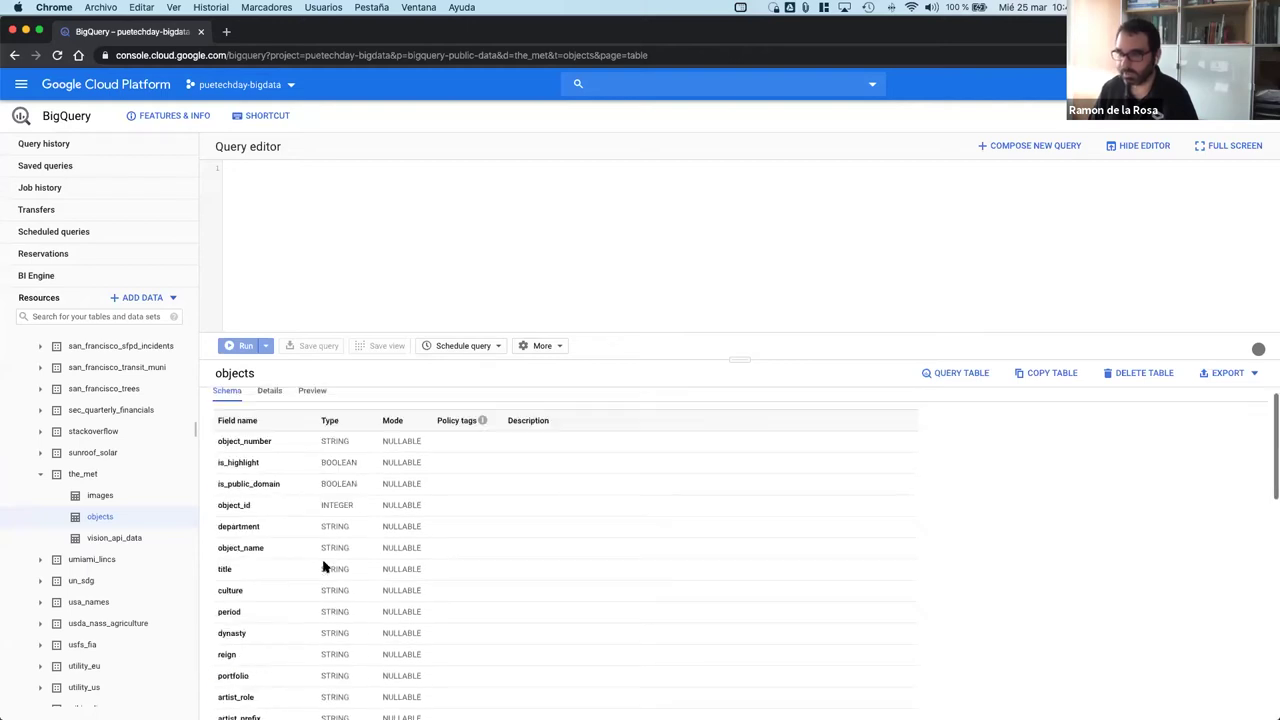
# Step: Check the objects table's details (83.35 MB, US location), then preview its rows
pyautogui.click(266, 405)
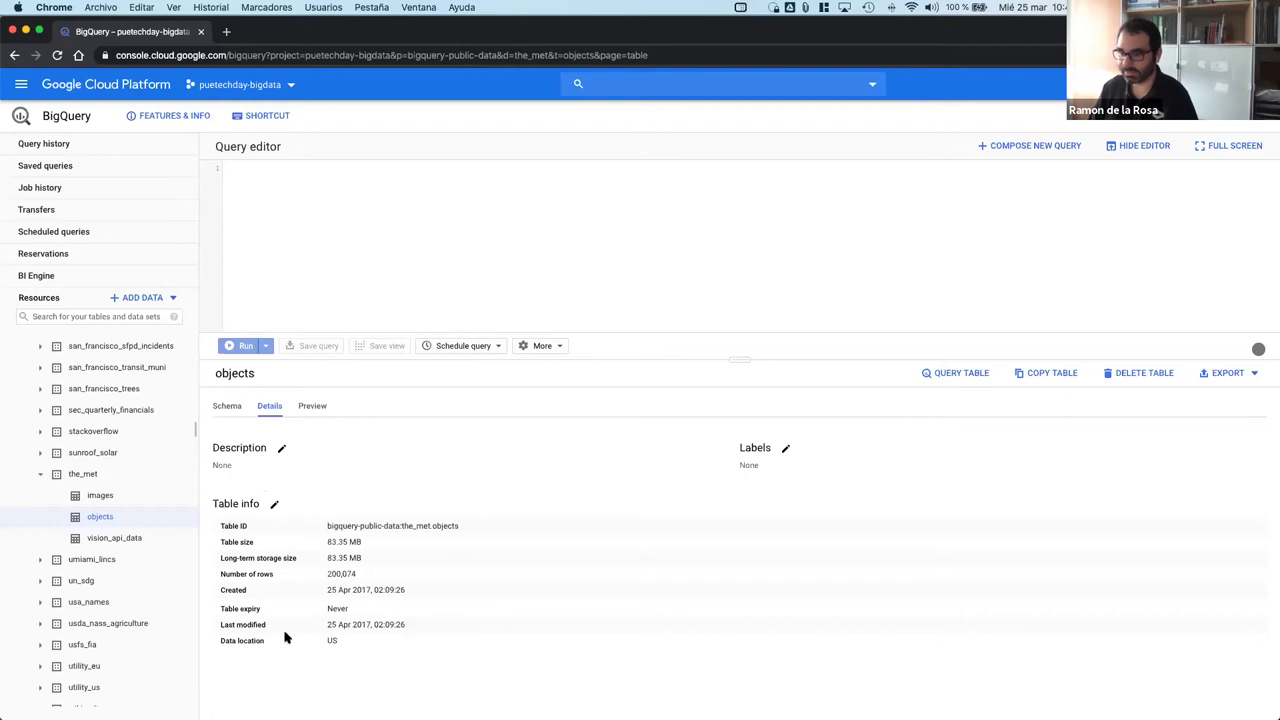
pyautogui.moveTo(334, 542); pyautogui.dragTo(321, 560)
pyautogui.click(372, 546)
pyautogui.click(365, 587)
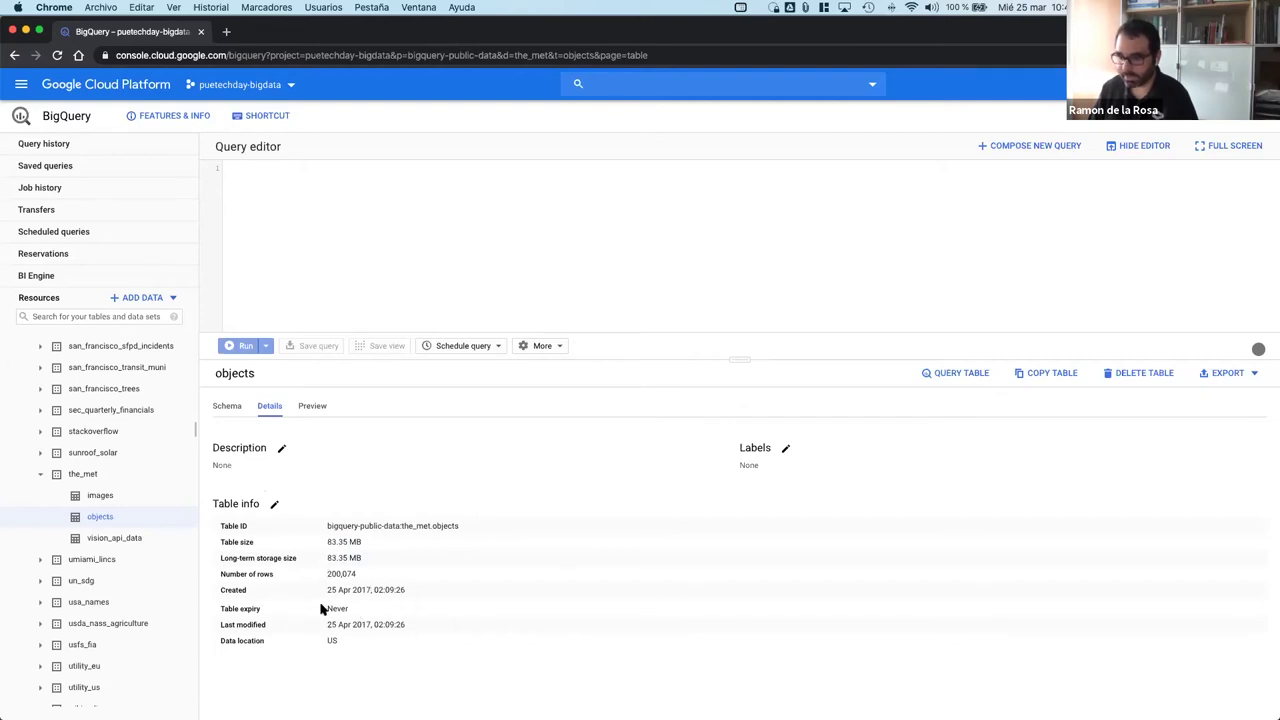
pyautogui.moveTo(367, 638); pyautogui.dragTo(303, 638)
pyautogui.click(417, 607)
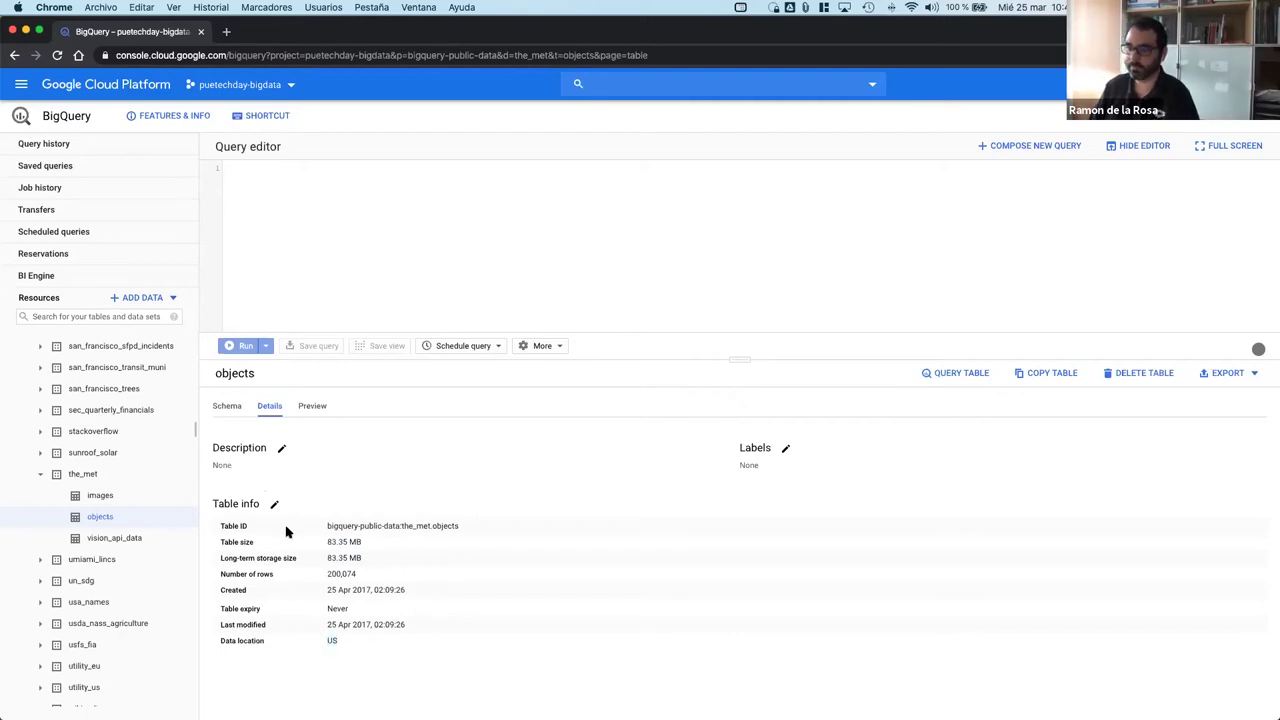
pyautogui.click(318, 412)
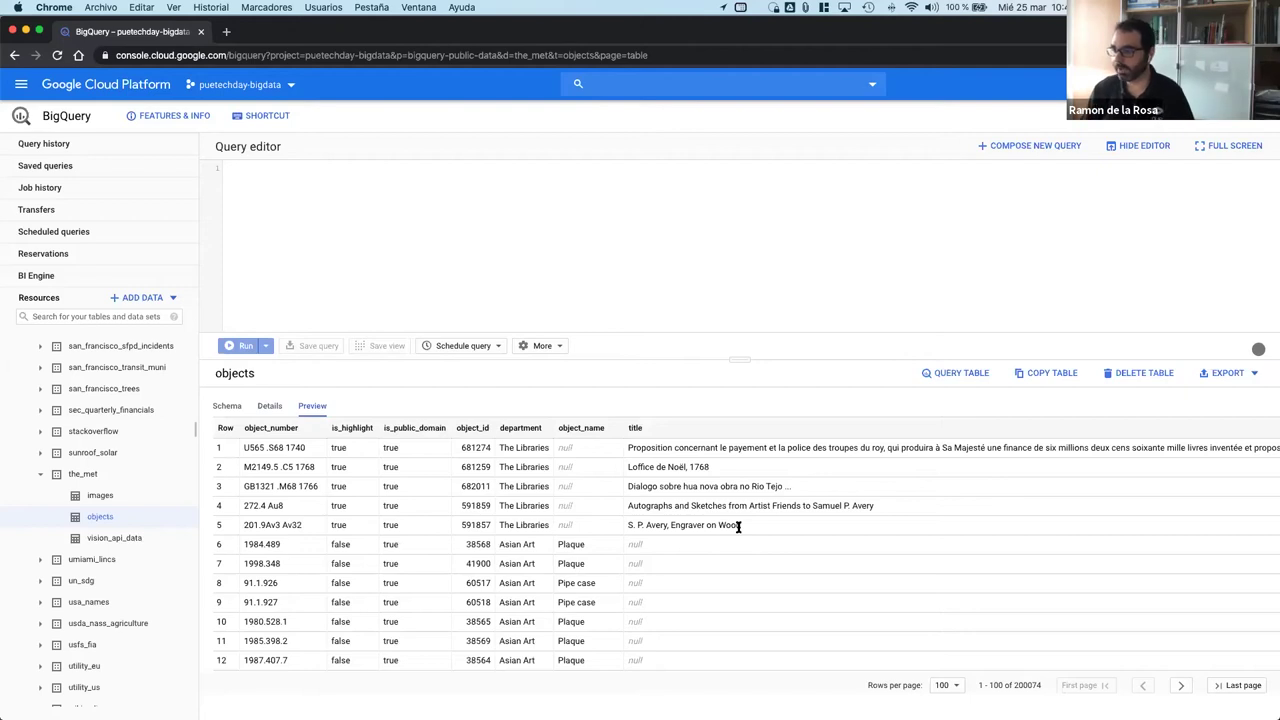
# Step: Compose a SELECT * query on the objects table, estimated to process 83.4 MB
pyautogui.click(957, 373)
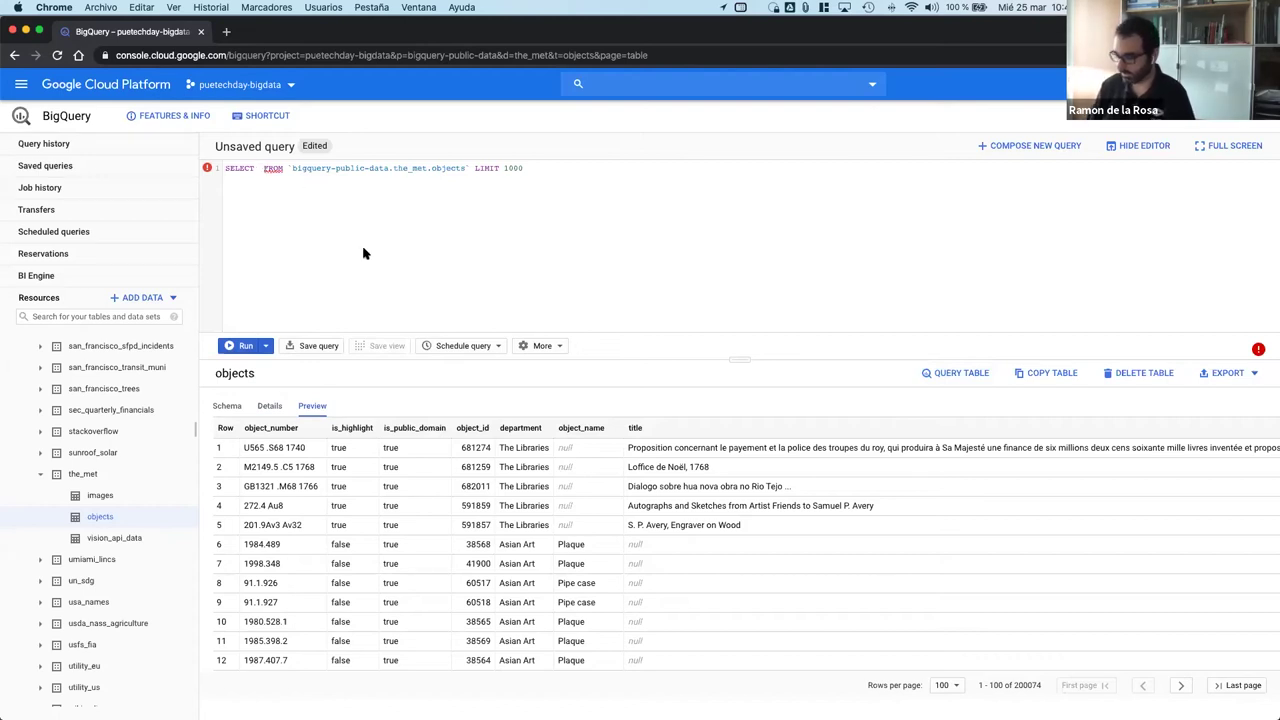
pyautogui.write('*')
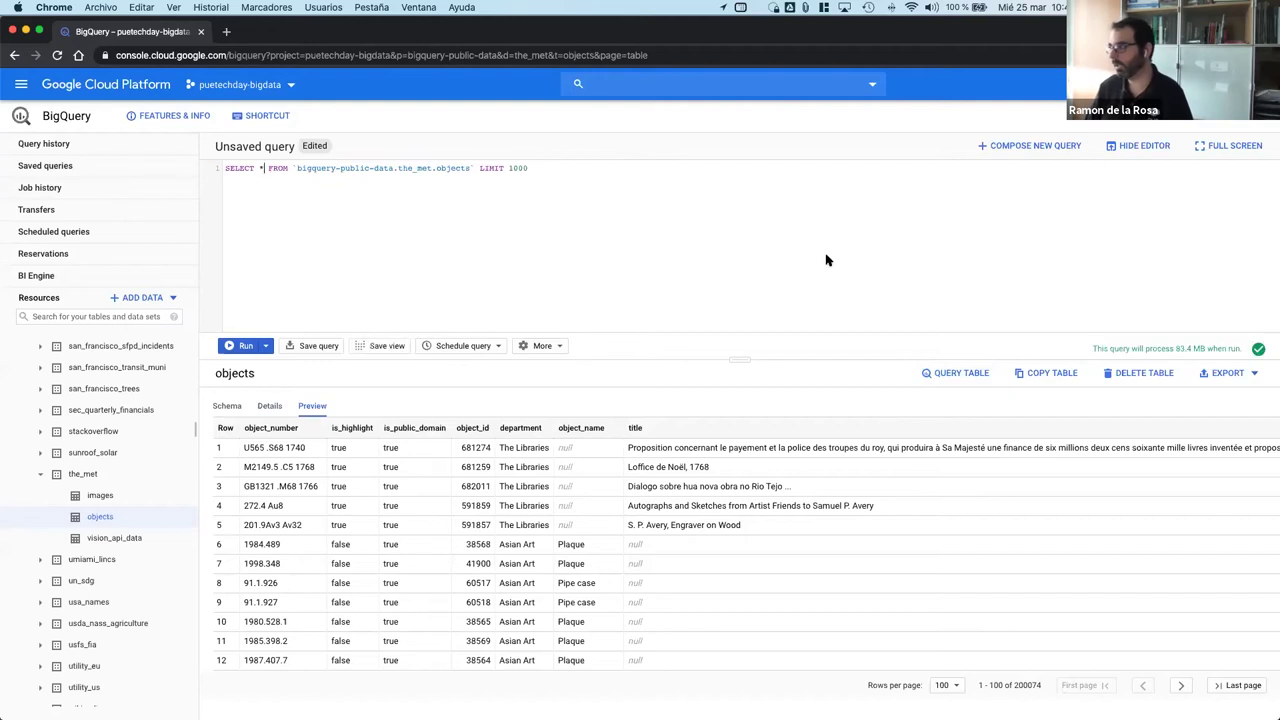
pyautogui.moveTo(222, 168); pyautogui.dragTo(534, 168)
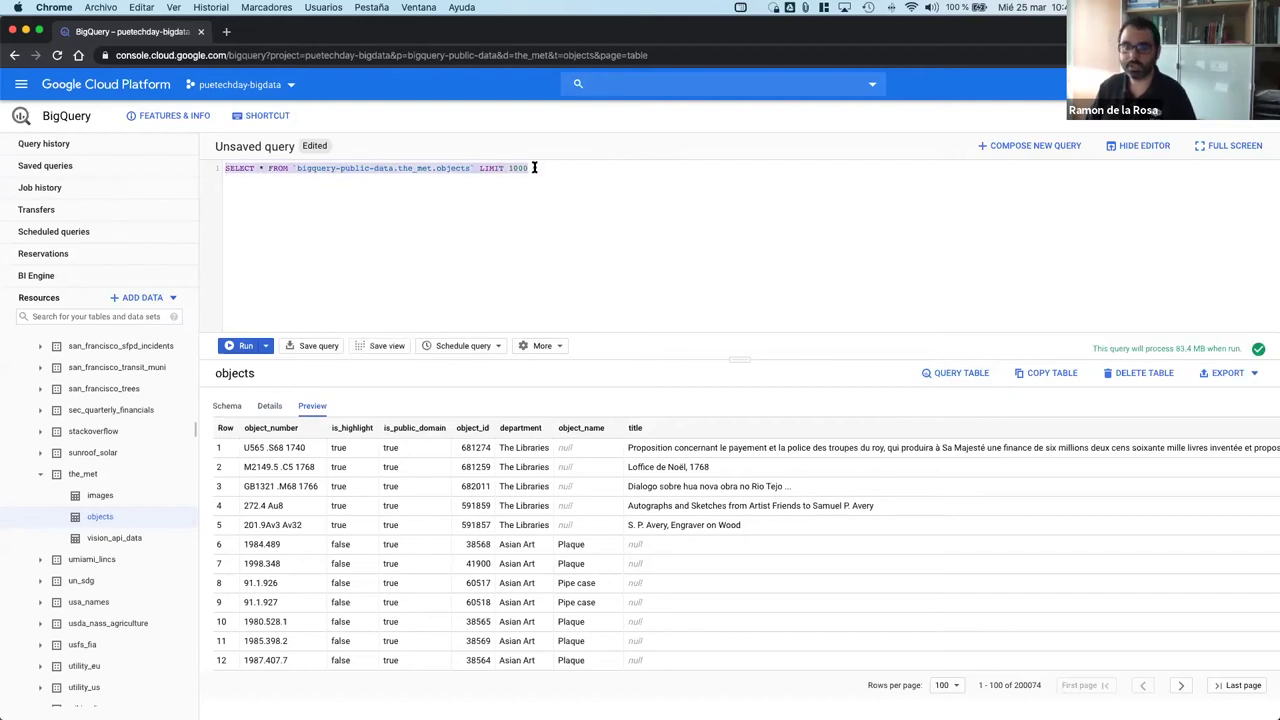
pyautogui.click(534, 168)
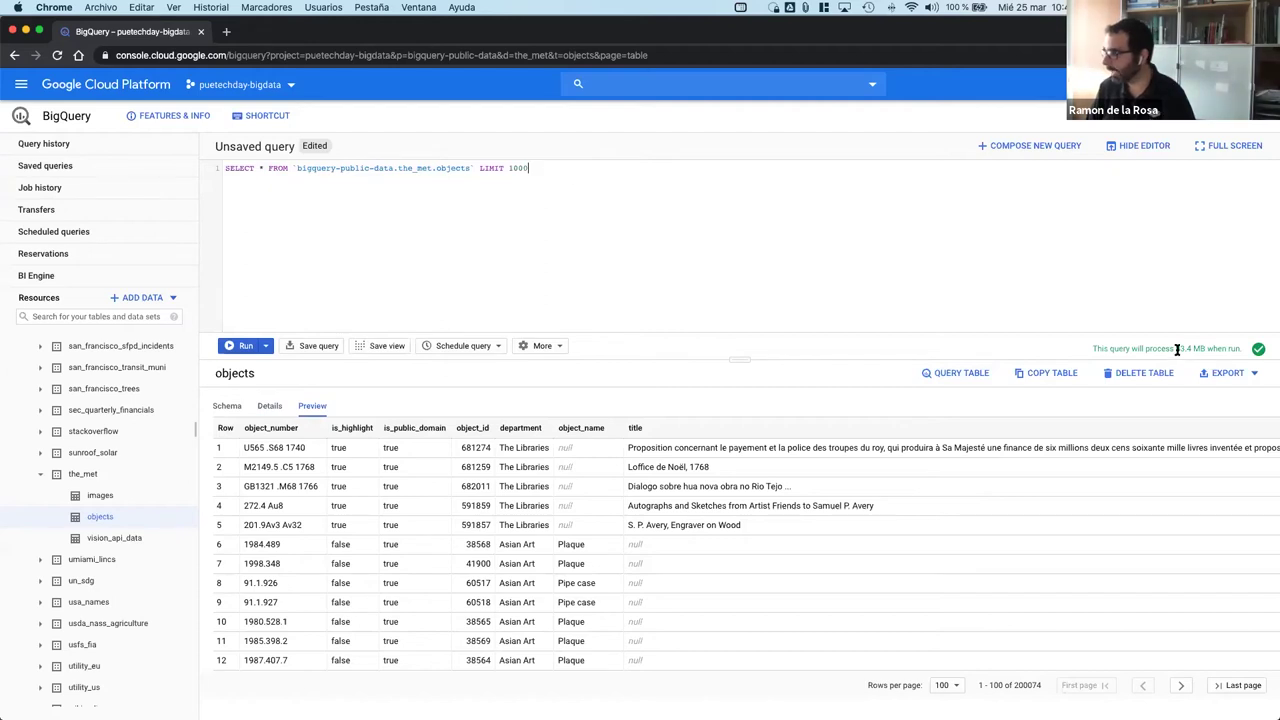
pyautogui.moveTo(1193, 349); pyautogui.dragTo(1190, 349)
pyautogui.click(764, 288)
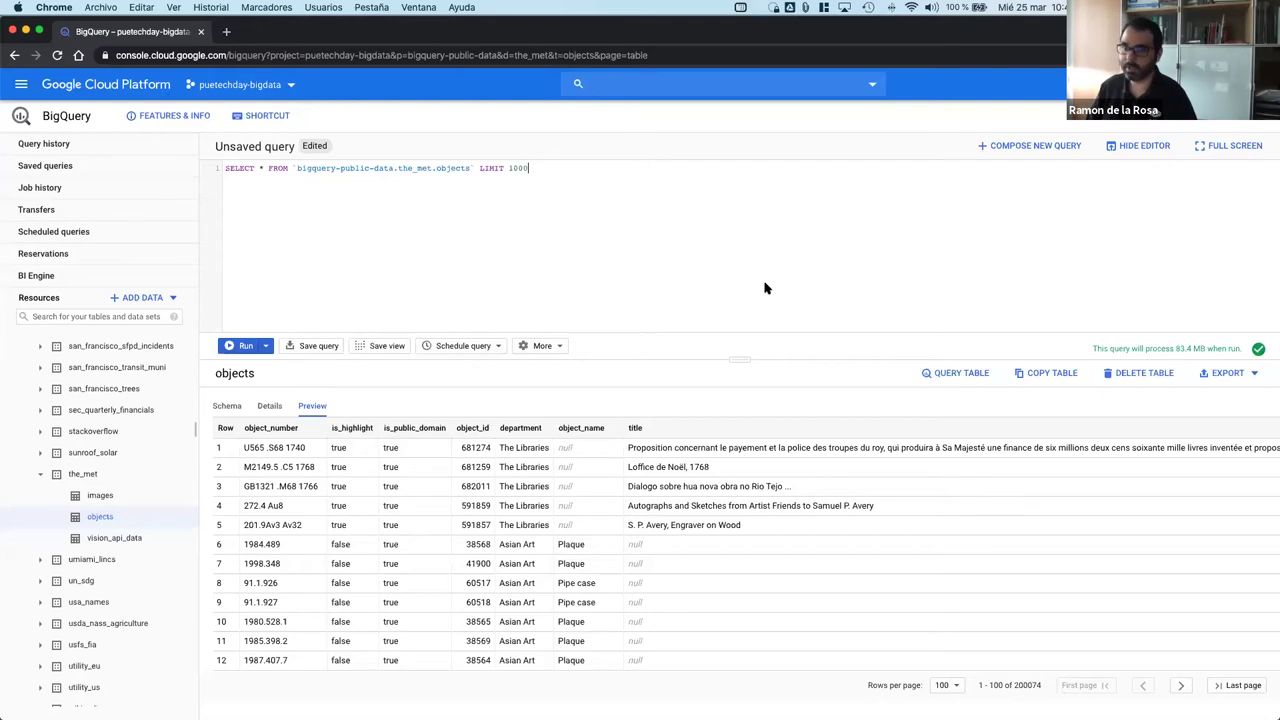
# Step: Run the query and scroll through its 1000 result rows
pyautogui.click(240, 345)
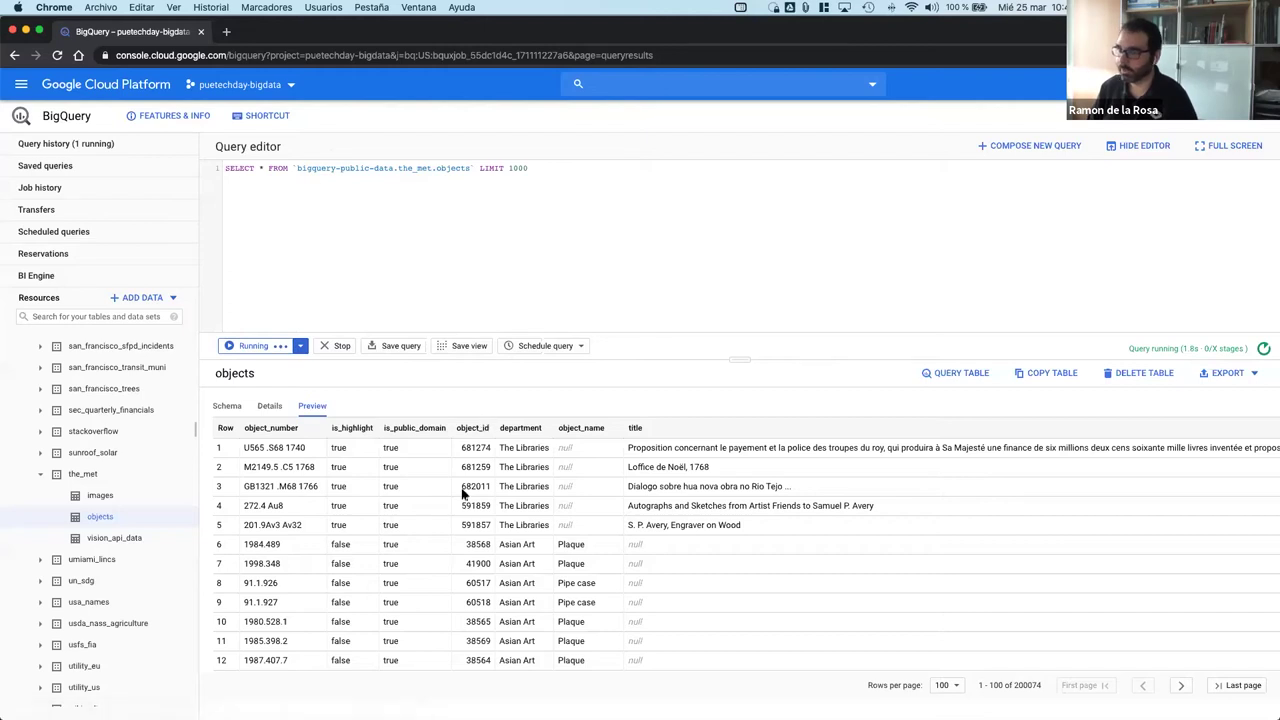
pyautogui.scroll(-5, 430, 585)
pyautogui.scroll(-10, 430, 585)
pyautogui.scroll(10, 430, 585)
pyautogui.scroll(-17, 430, 585)
pyautogui.scroll(-2, 428, 585)
pyautogui.scroll(8, 885, 533)
pyautogui.scroll(9, 885, 533)
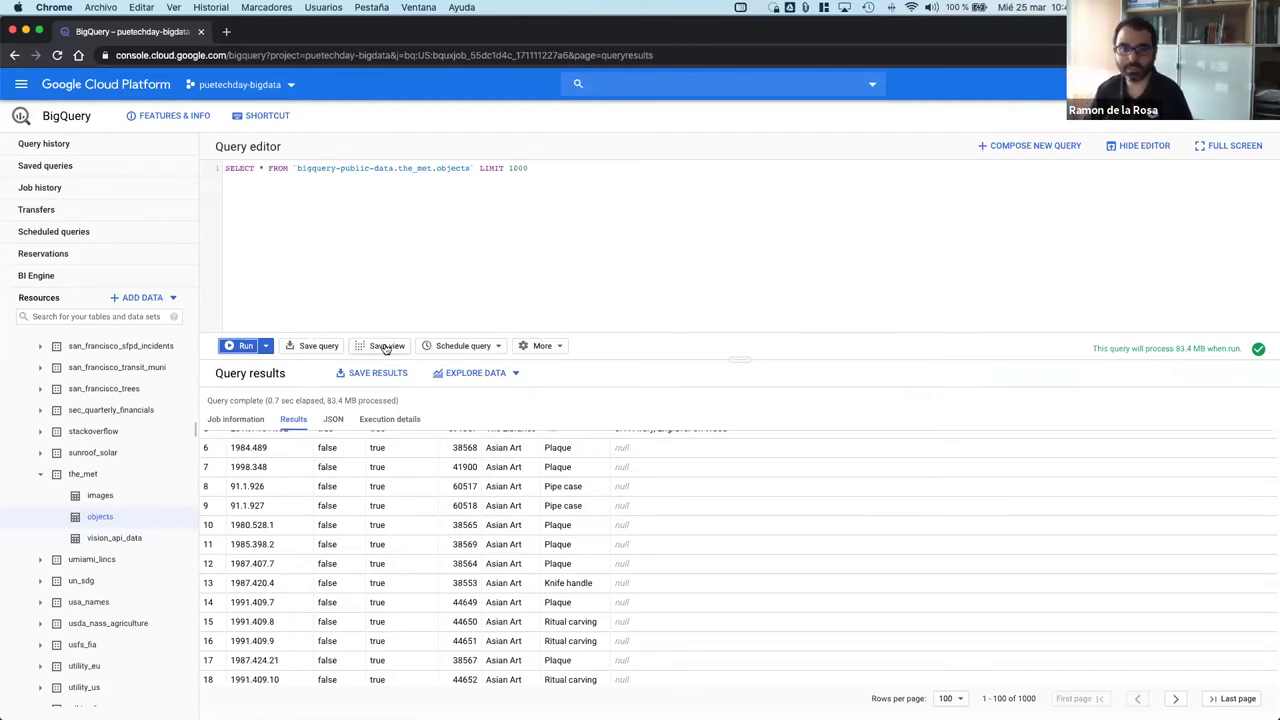
pyautogui.click(266, 345)
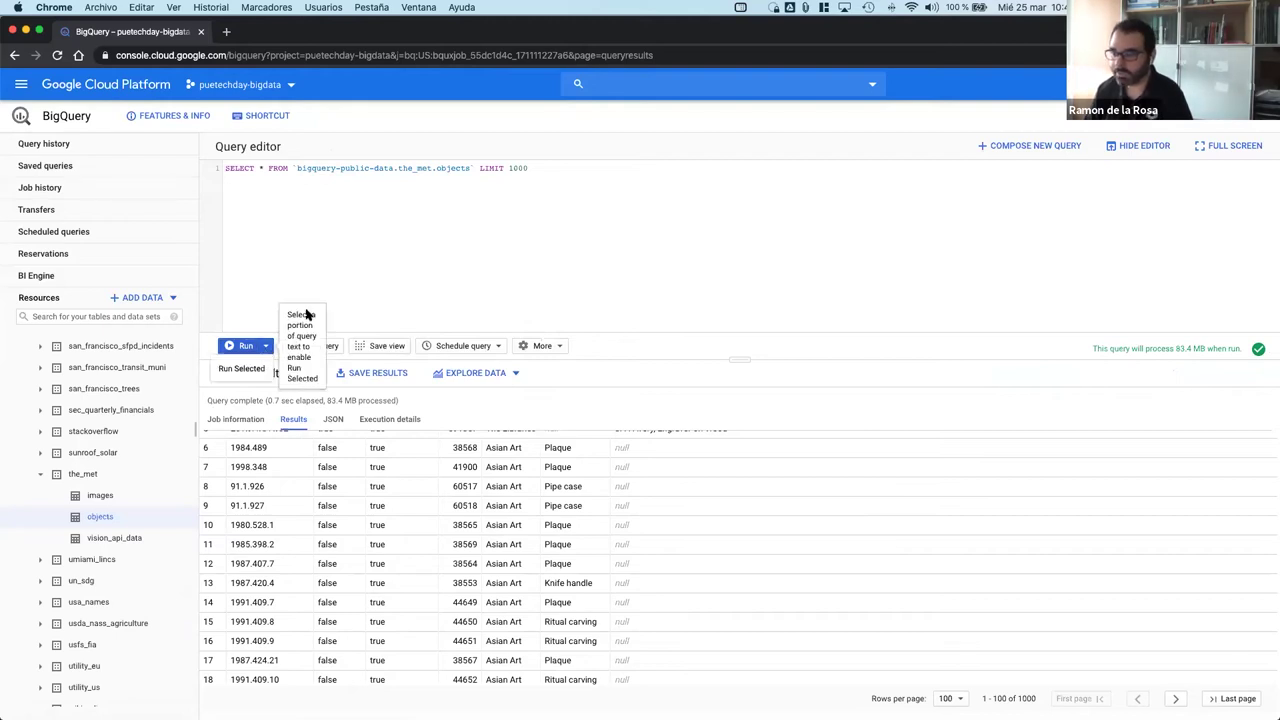
pyautogui.click(386, 305)
pyautogui.click(541, 345)
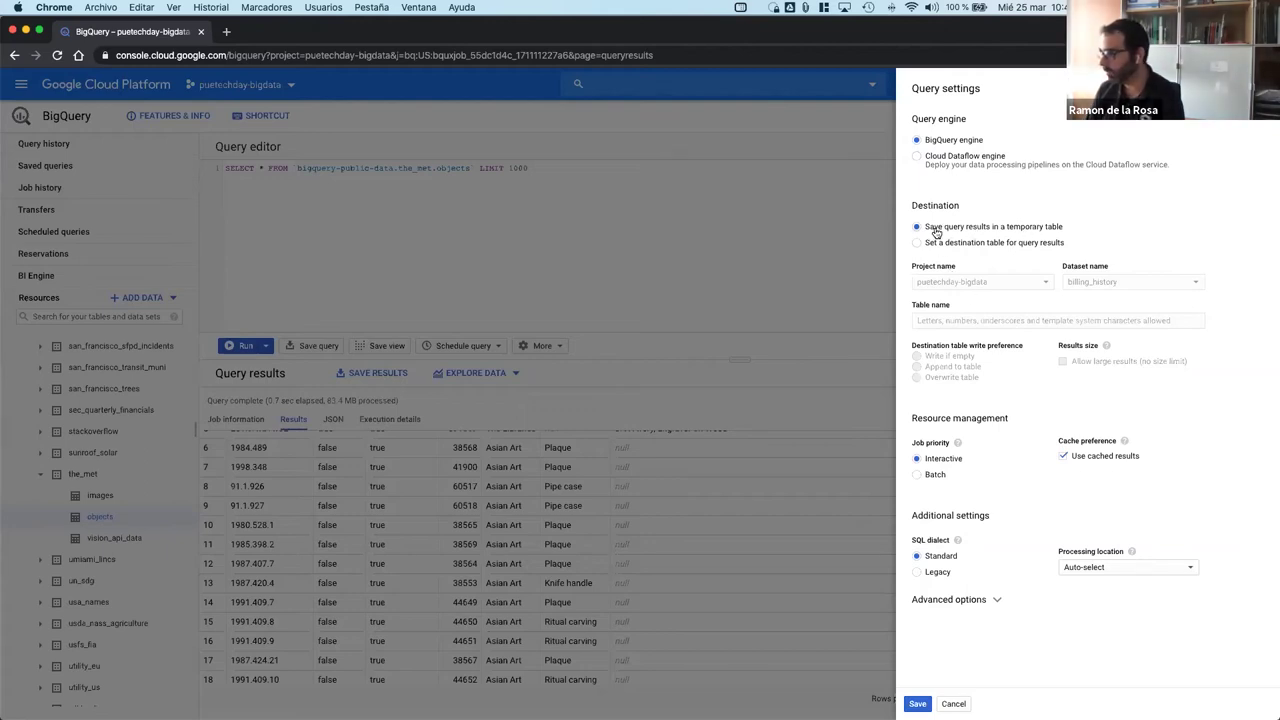
pyautogui.click(928, 245)
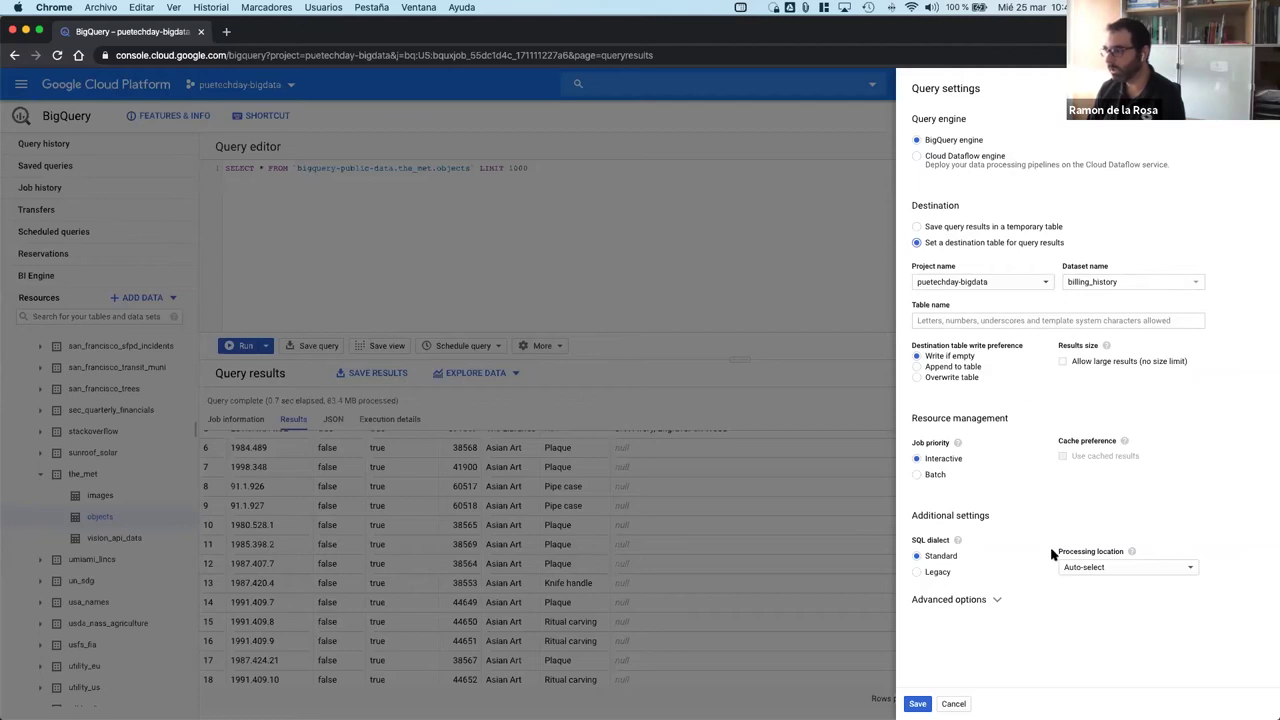
pyautogui.click(955, 703)
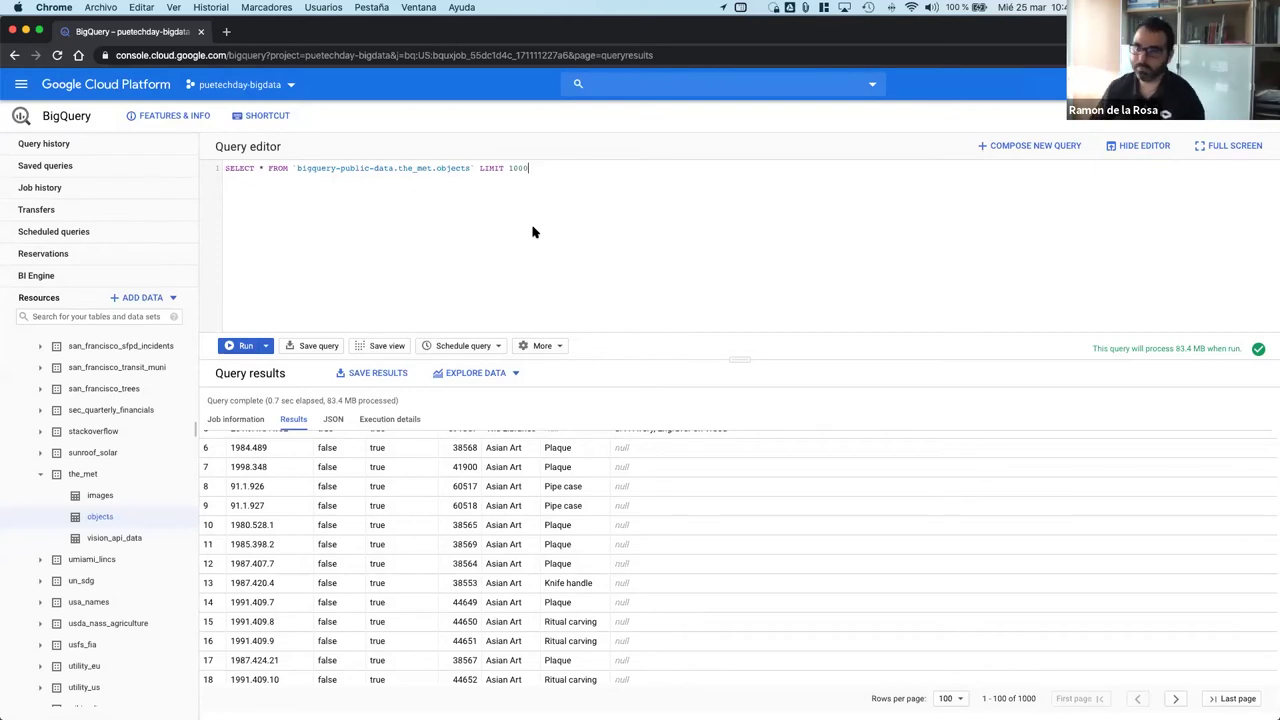
# Step: Load the Demo-Wikipedia saved query into the editor
pyautogui.click(52, 166)
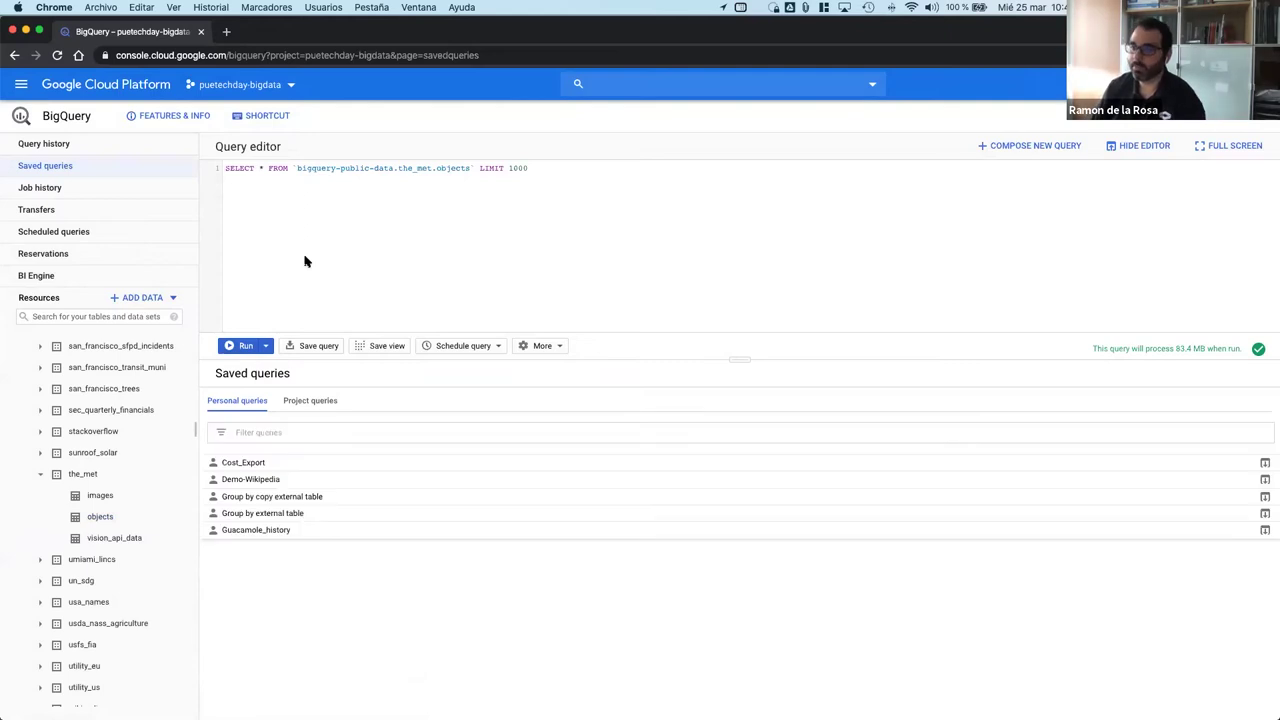
pyautogui.click(268, 479)
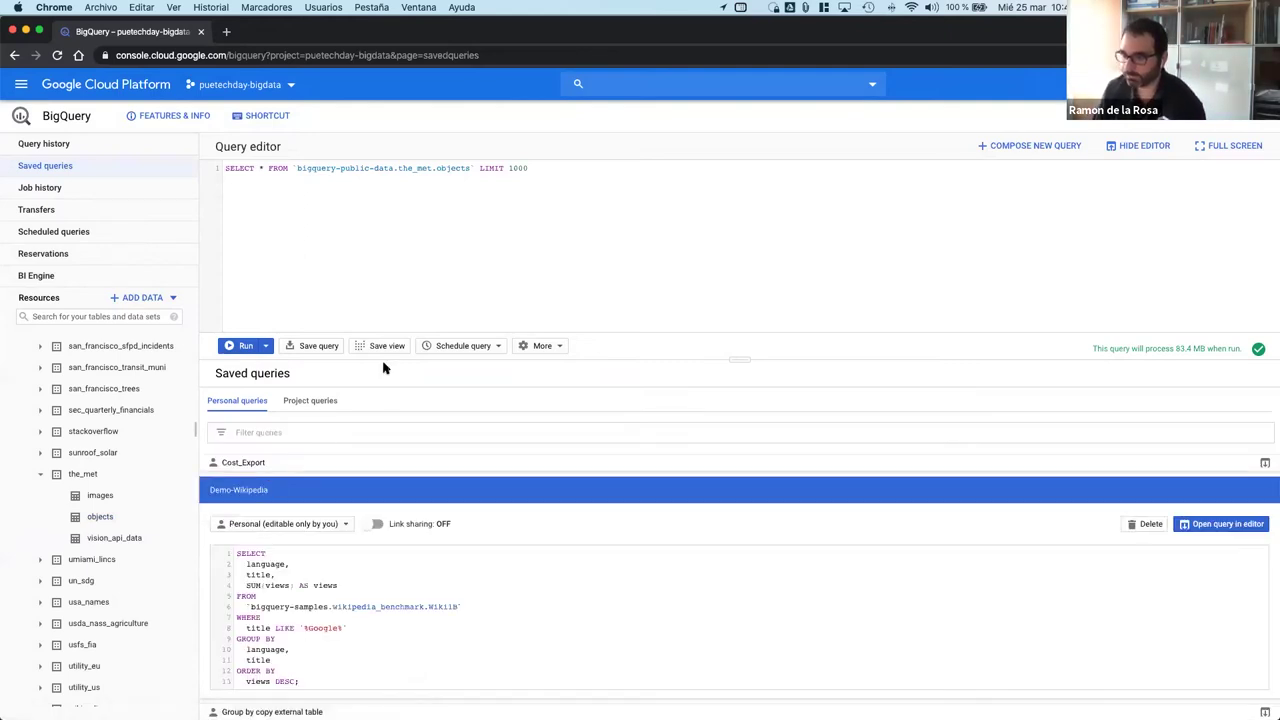
pyautogui.click(1205, 523)
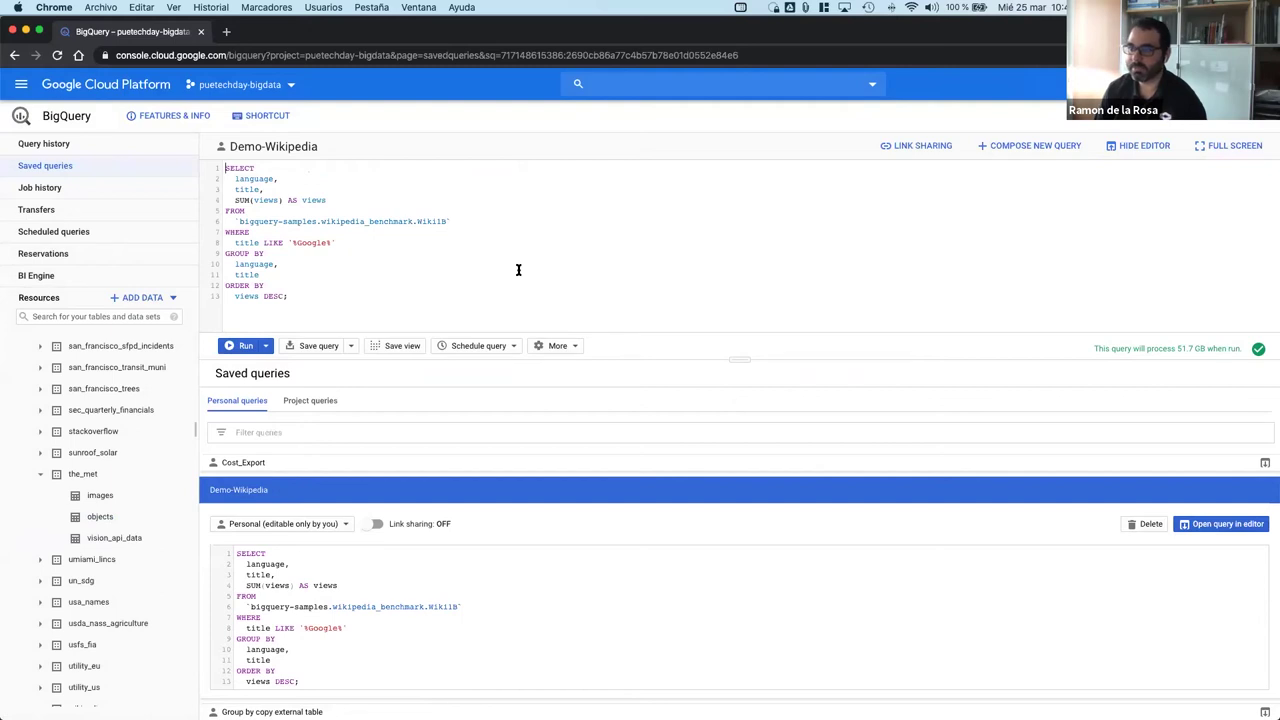
# Step: Collapse the Resources projects and copy bigquery-samples from the query
pyautogui.tripleClick(314, 222)
pyautogui.doubleClick(314, 222)
pyautogui.scroll(10, 35, 428)
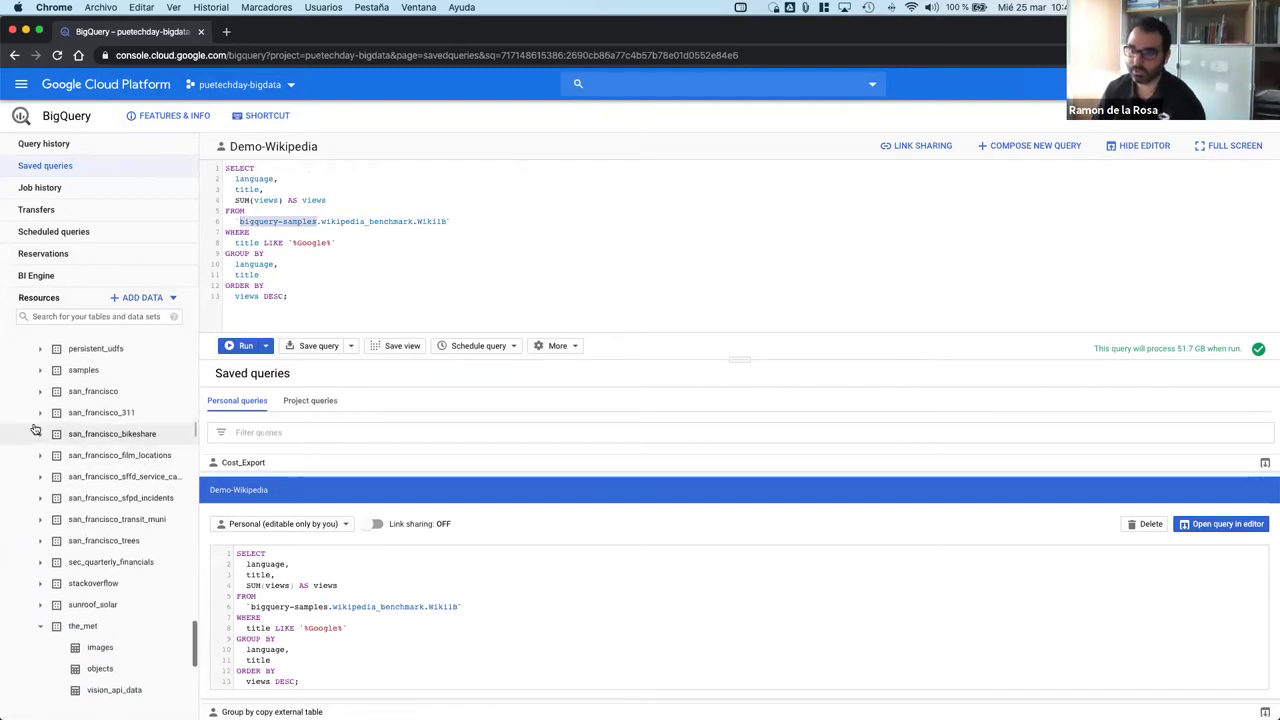
pyautogui.scroll(10, 35, 428)
pyautogui.click(21, 344)
pyautogui.click(21, 364)
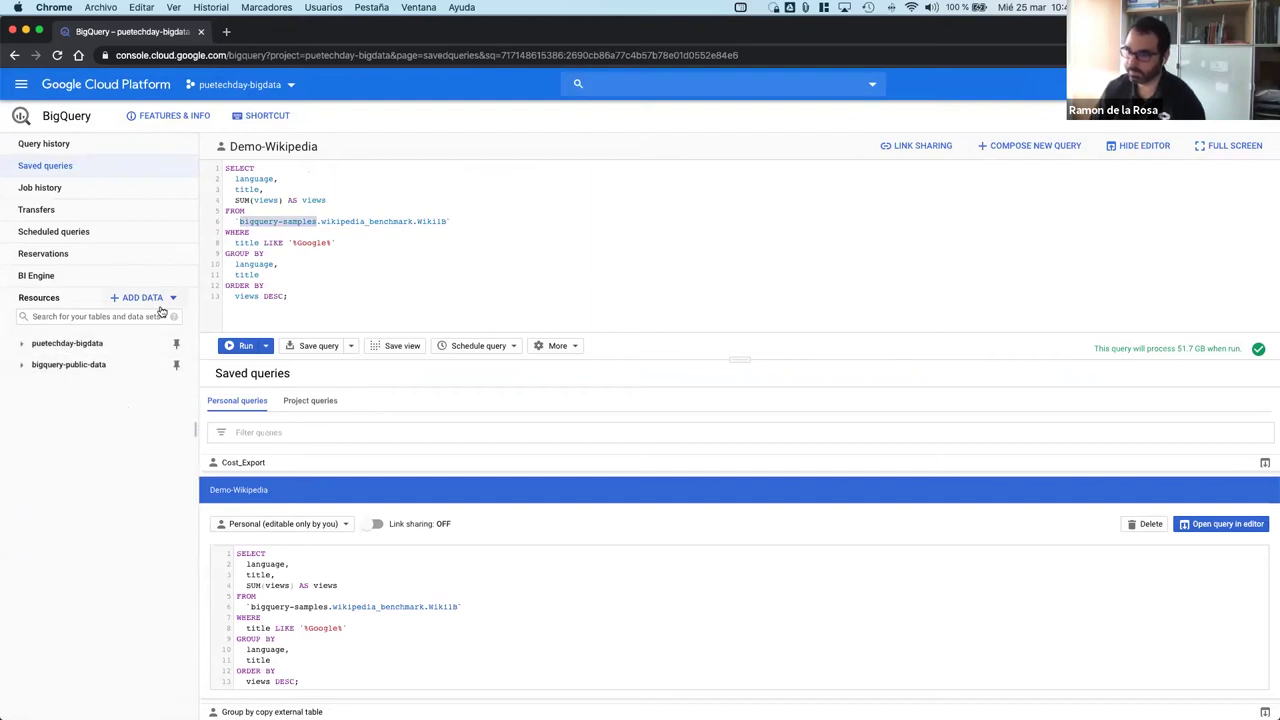
pyautogui.click(302, 222)
pyautogui.moveTo(316, 221); pyautogui.dragTo(240, 221)
pyautogui.press('super+c')
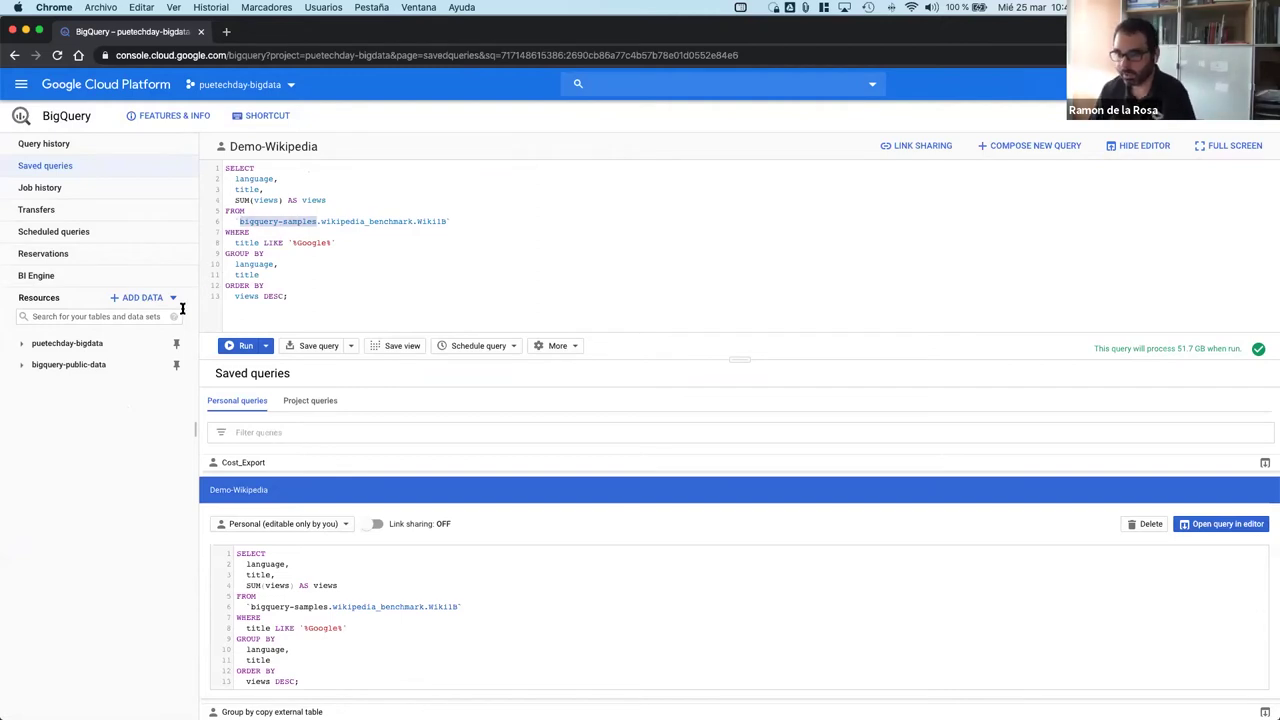
# Step: Paste bigquery-samples as the project name in the Pin a project dialog
pyautogui.click(168, 298)
pyautogui.click(122, 325)
pyautogui.press('super+v')
# Step: Pin bigquery-samples and expand wikipedia_benchmark to list tables Wiki100B through Wiki1M
pyautogui.click(788, 483)
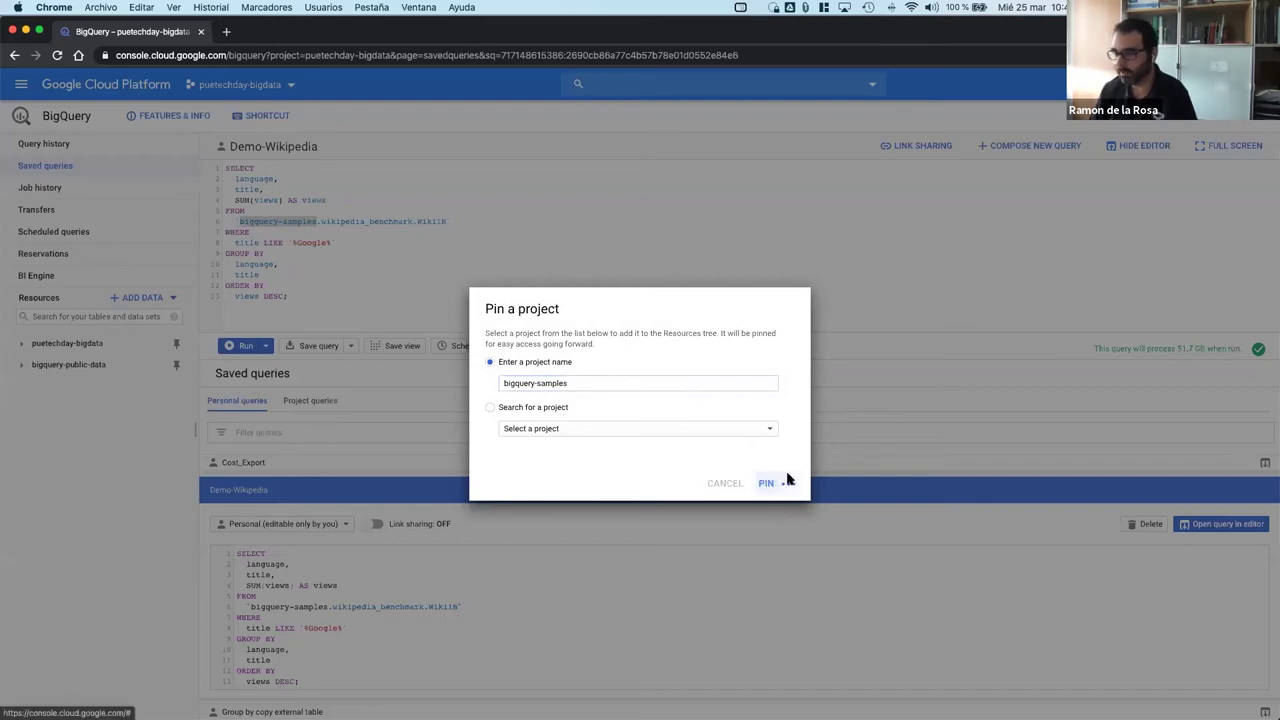
pyautogui.click(22, 388)
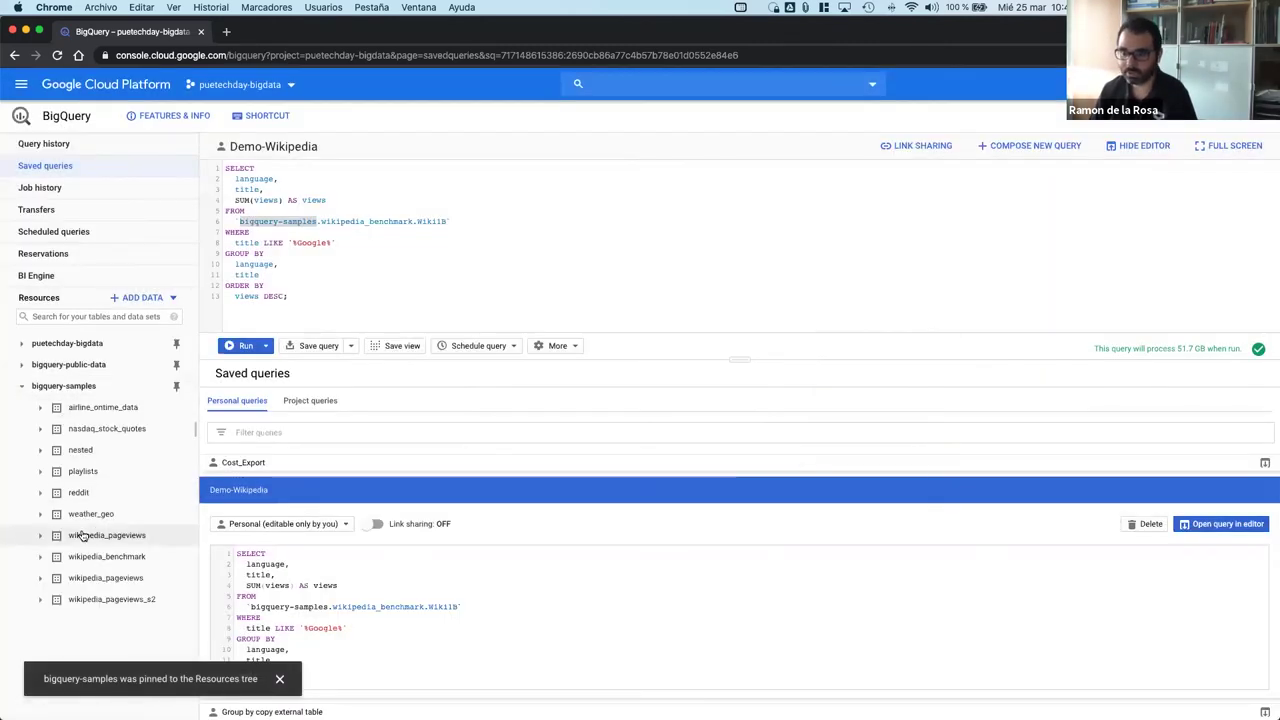
pyautogui.click(443, 240)
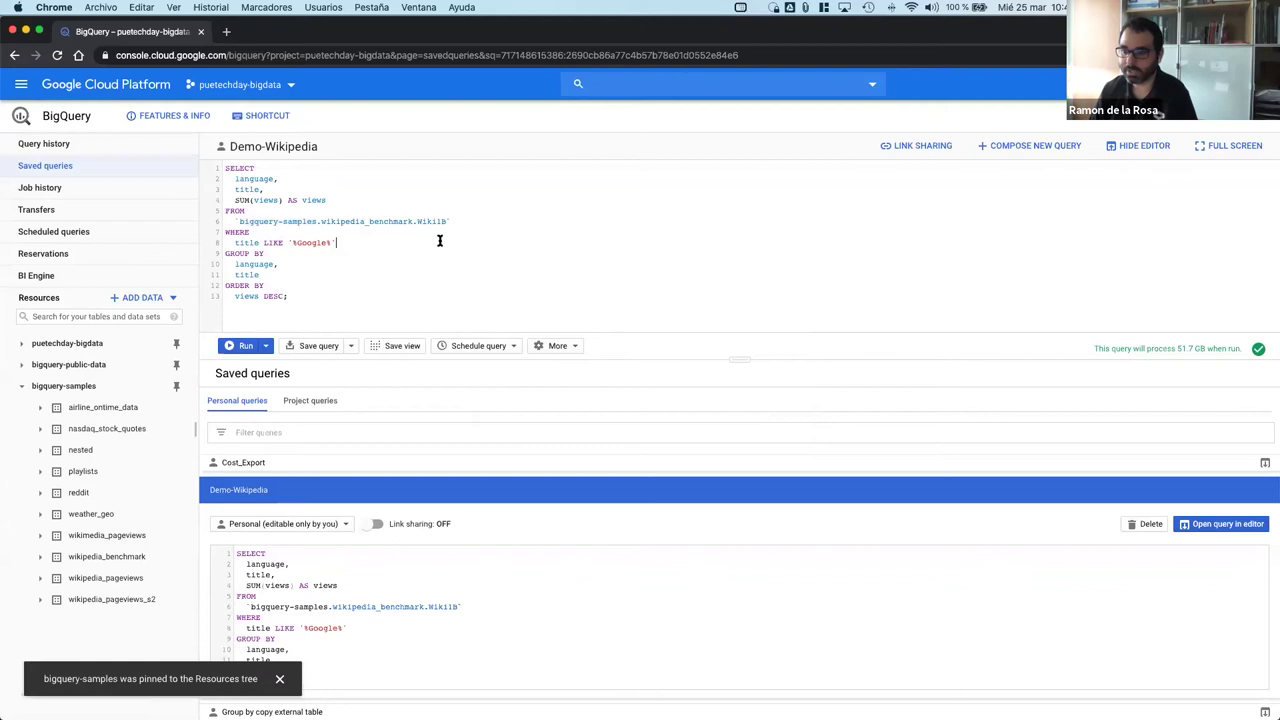
pyautogui.click(40, 556)
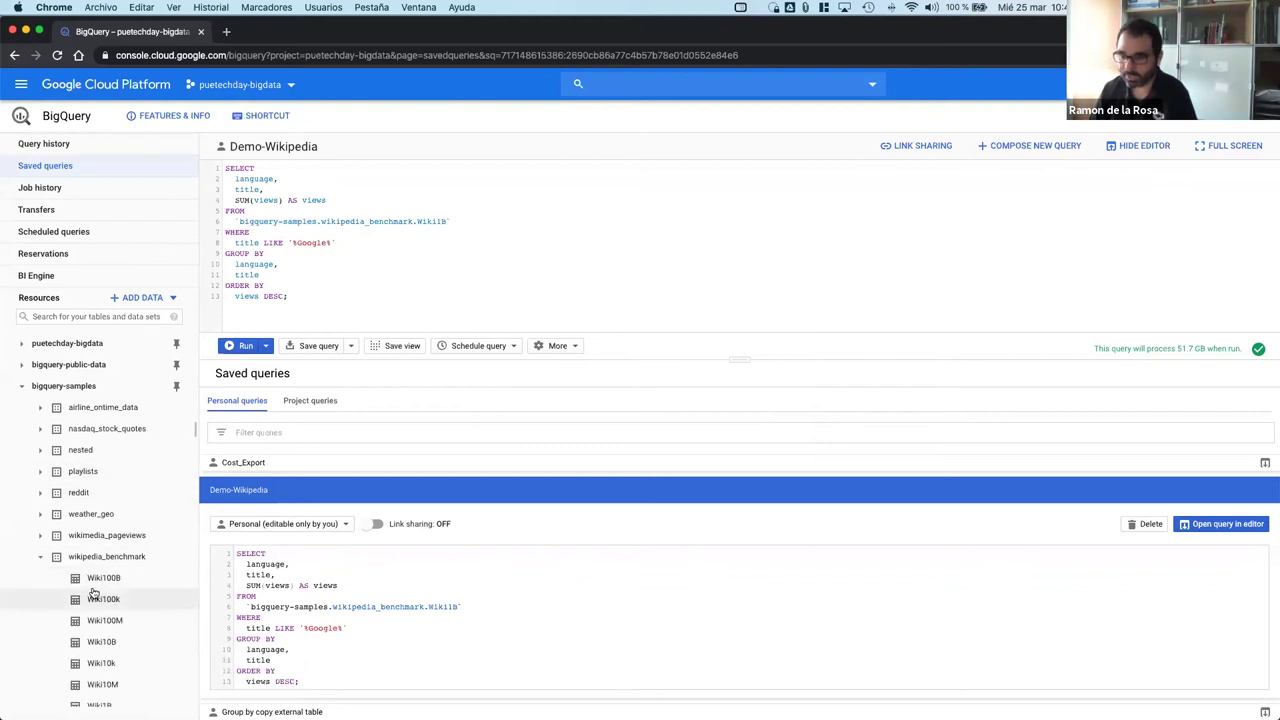
pyautogui.scroll(-2, 93, 592)
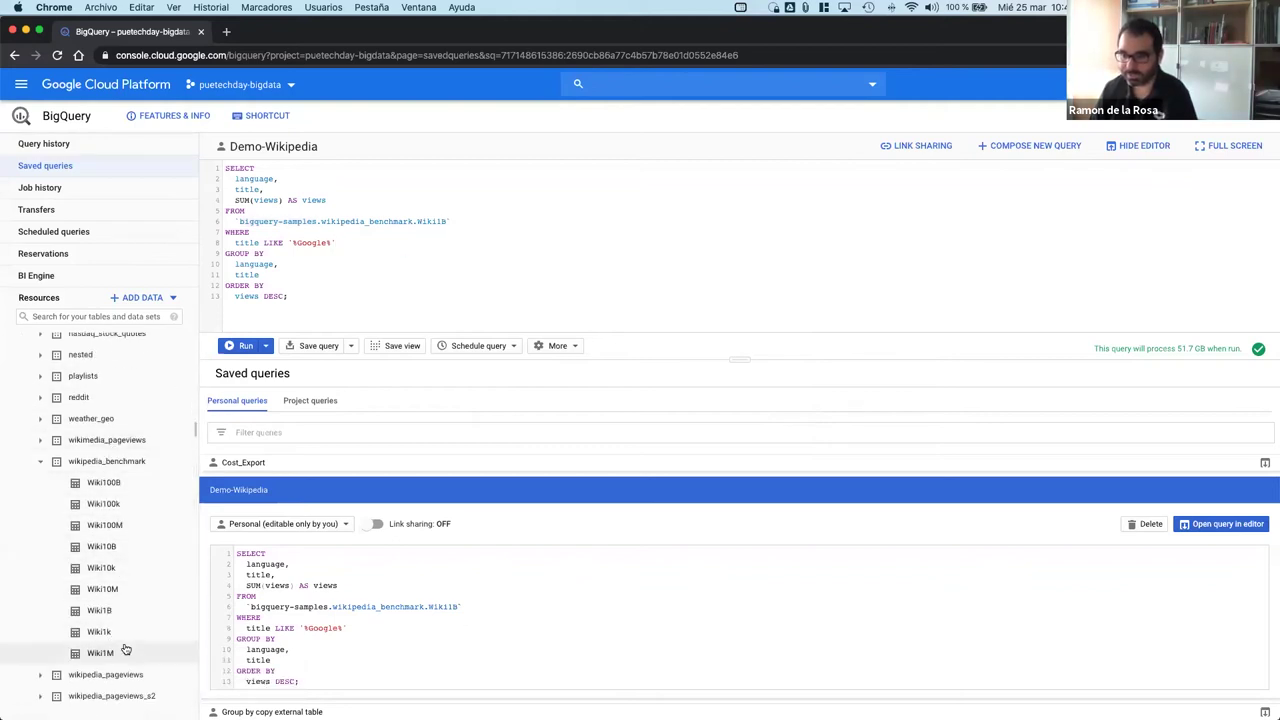
pyautogui.click(444, 221)
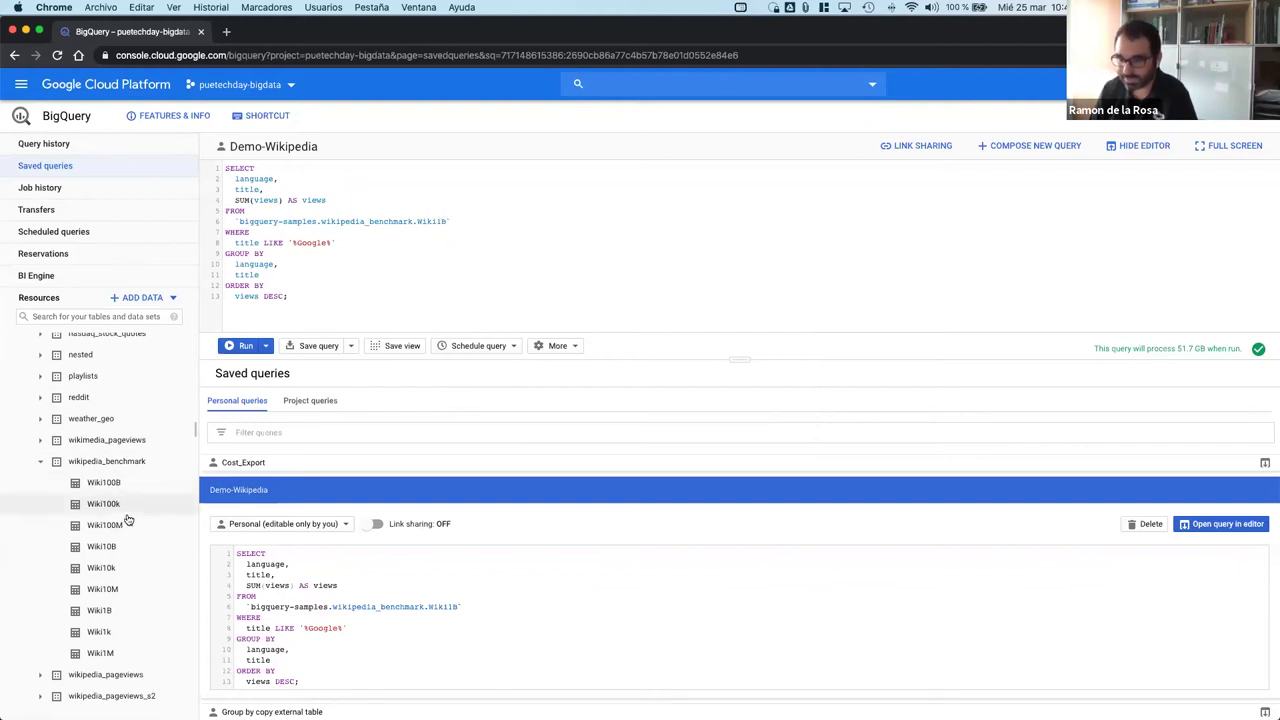
# Step: Show Wiki1B's details: 84.06 GB, 1,249,541,131 rows, with a 51.7 GB query estimate
pyautogui.click(106, 611)
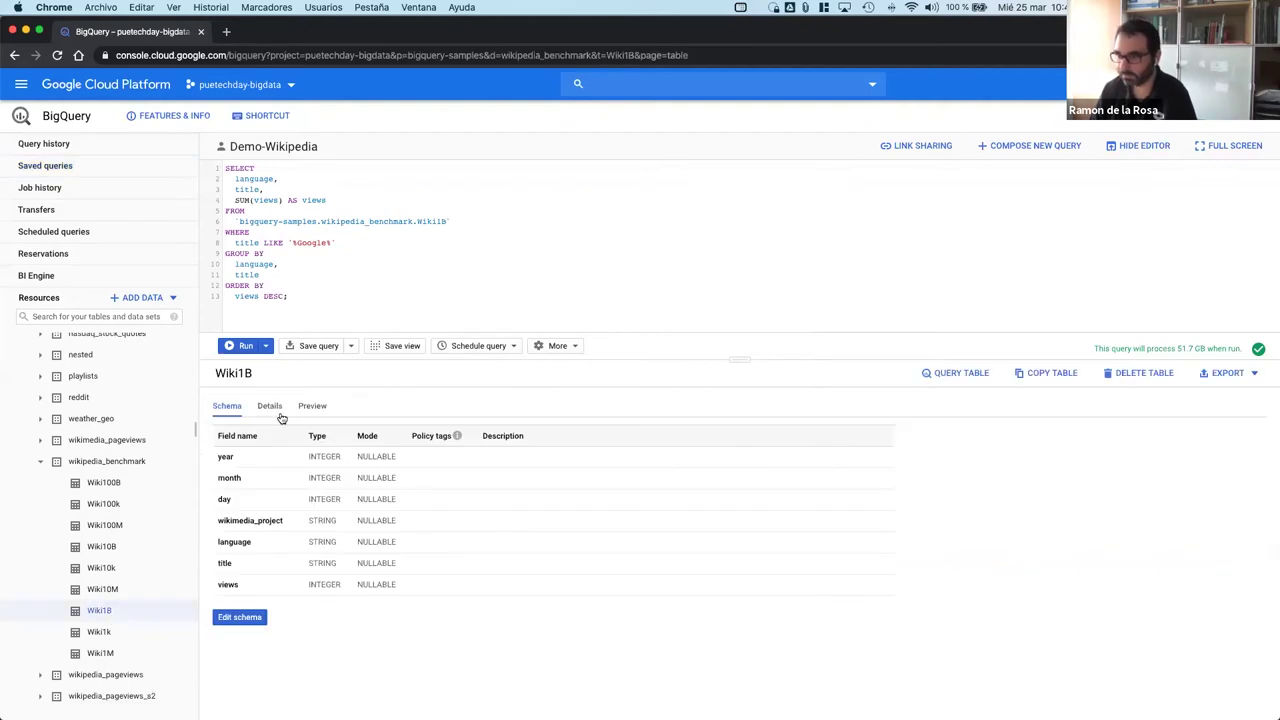
pyautogui.click(275, 410)
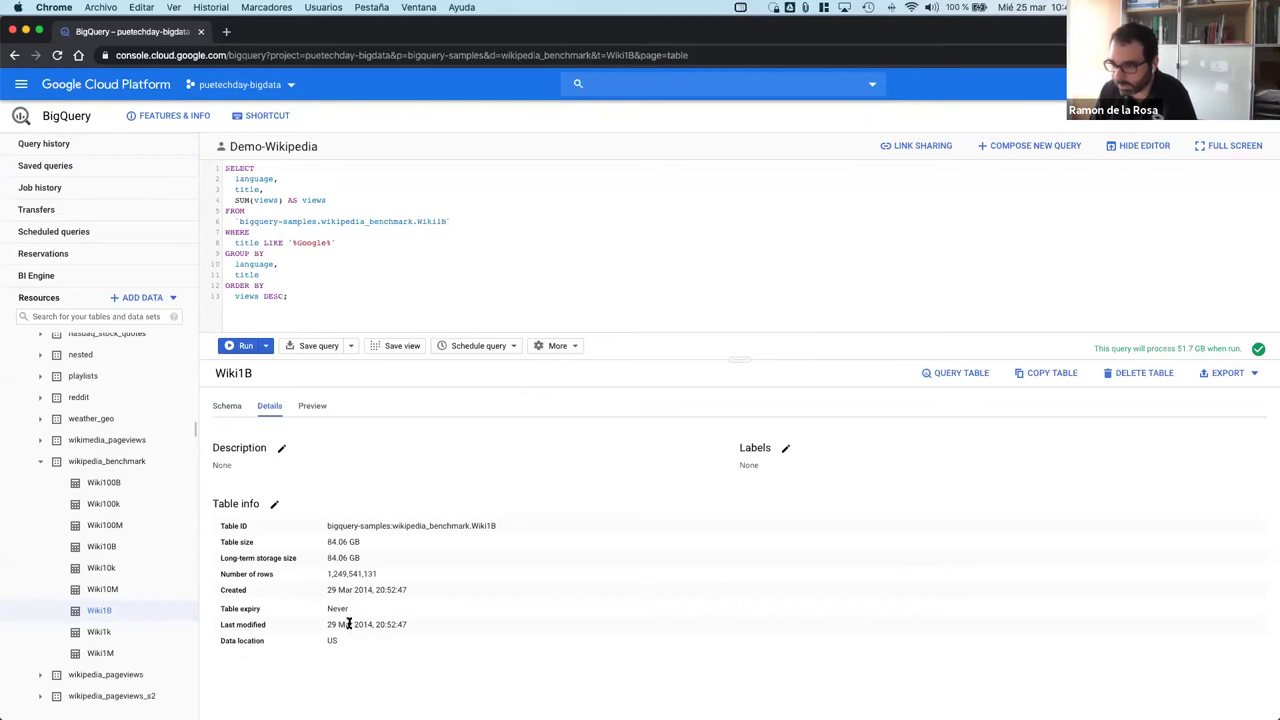
pyautogui.moveTo(332, 574); pyautogui.dragTo(373, 574)
pyautogui.click(373, 574)
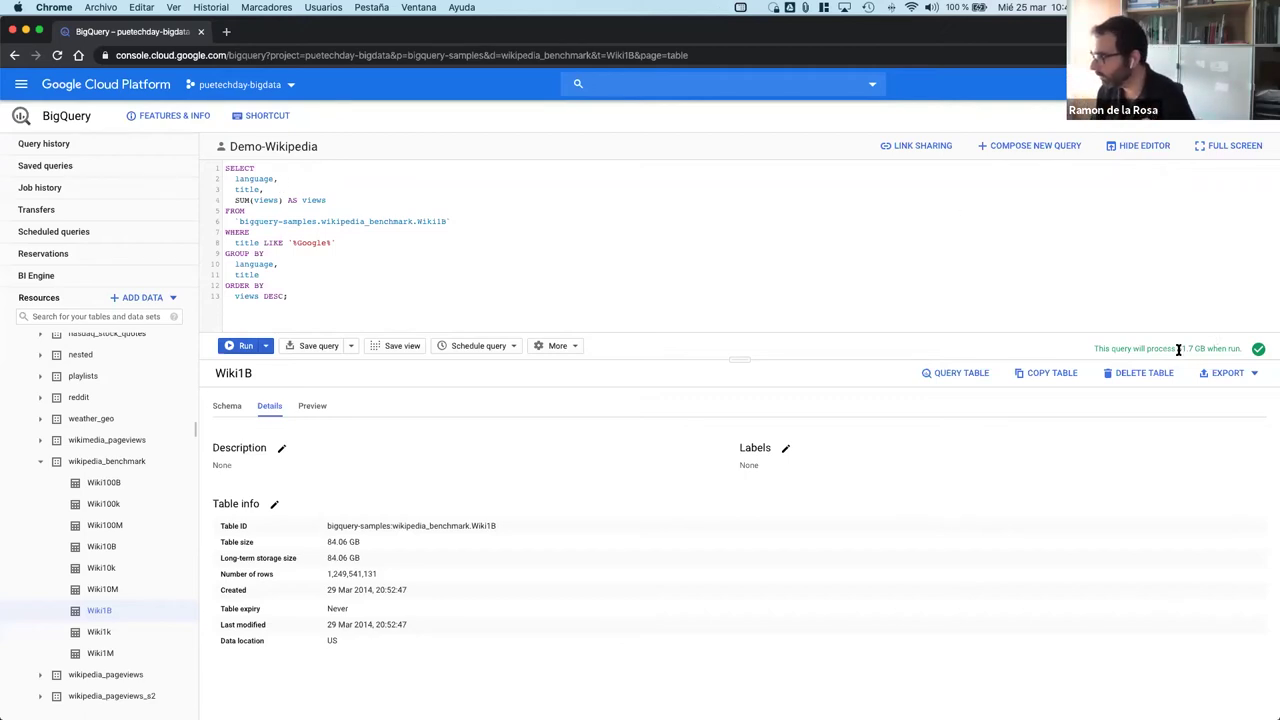
pyautogui.moveTo(1177, 349); pyautogui.dragTo(1206, 349)
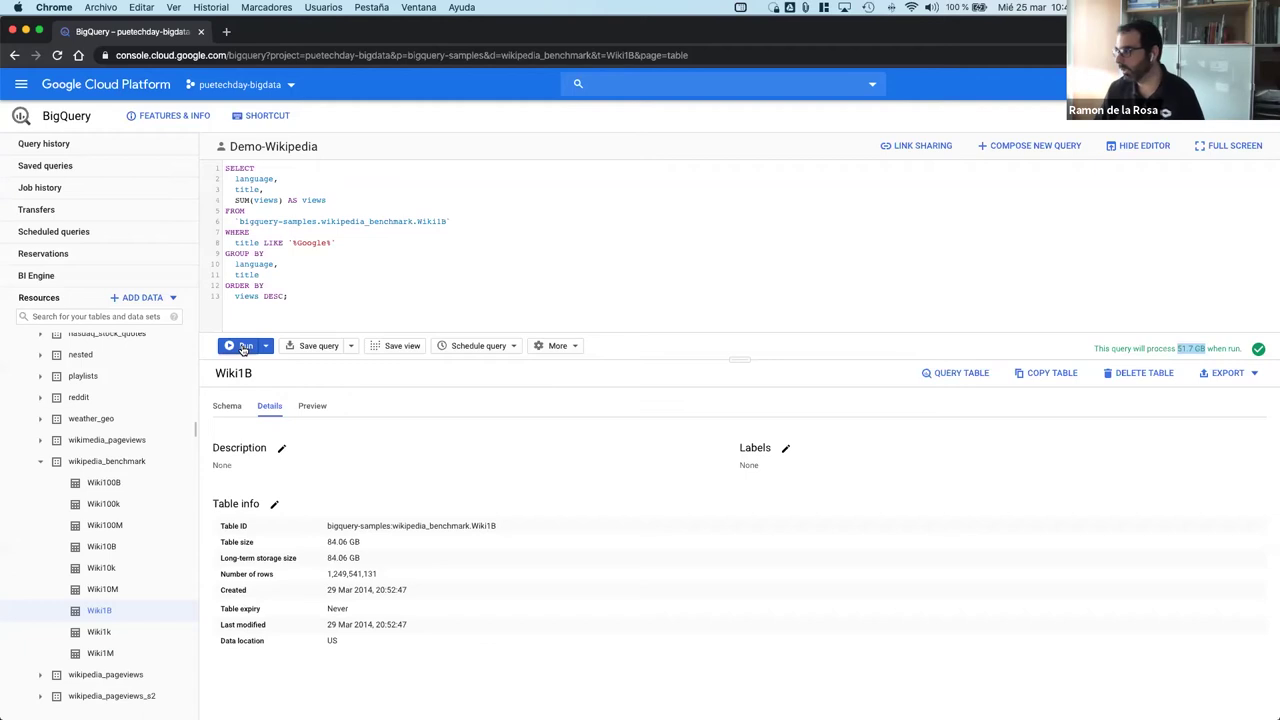
# Step: Run the query on Wiki1B, then switch its table to Wiki10B, estimated at 415.8 GB
pyautogui.click(1128, 338)
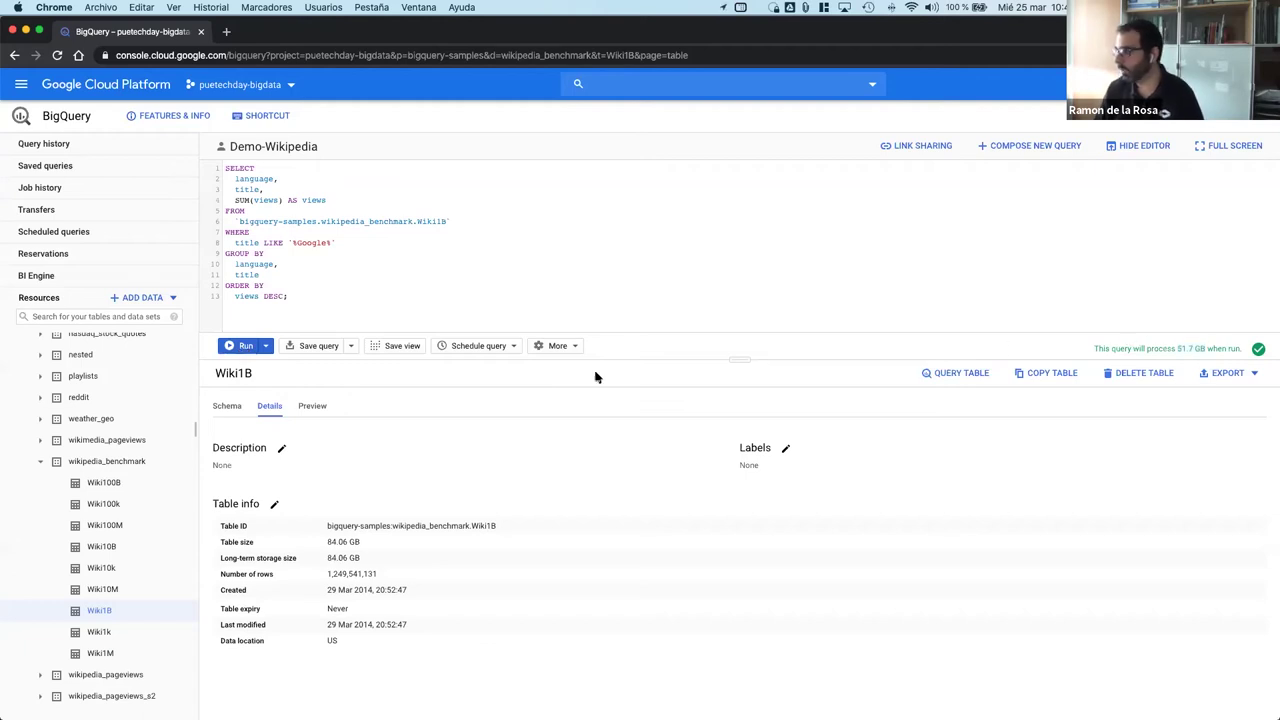
pyautogui.click(240, 347)
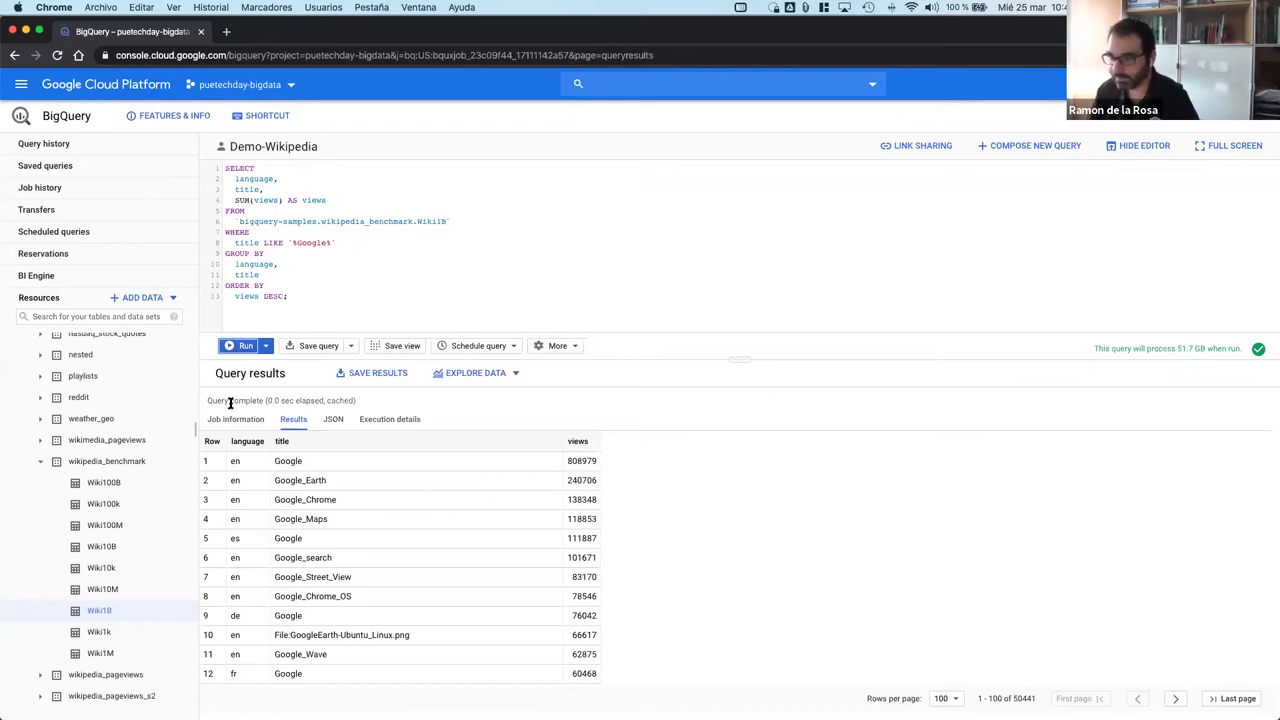
pyautogui.click(442, 221)
pyautogui.write('0')
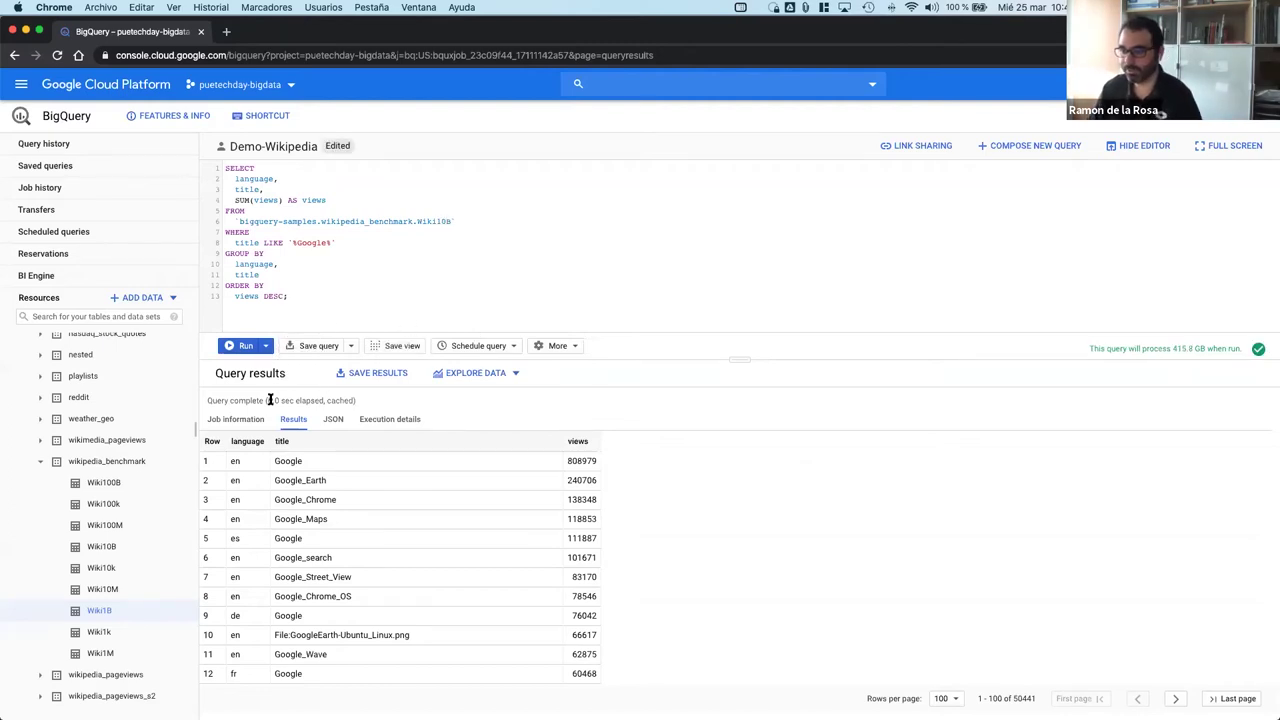
pyautogui.moveTo(218, 401); pyautogui.dragTo(355, 401)
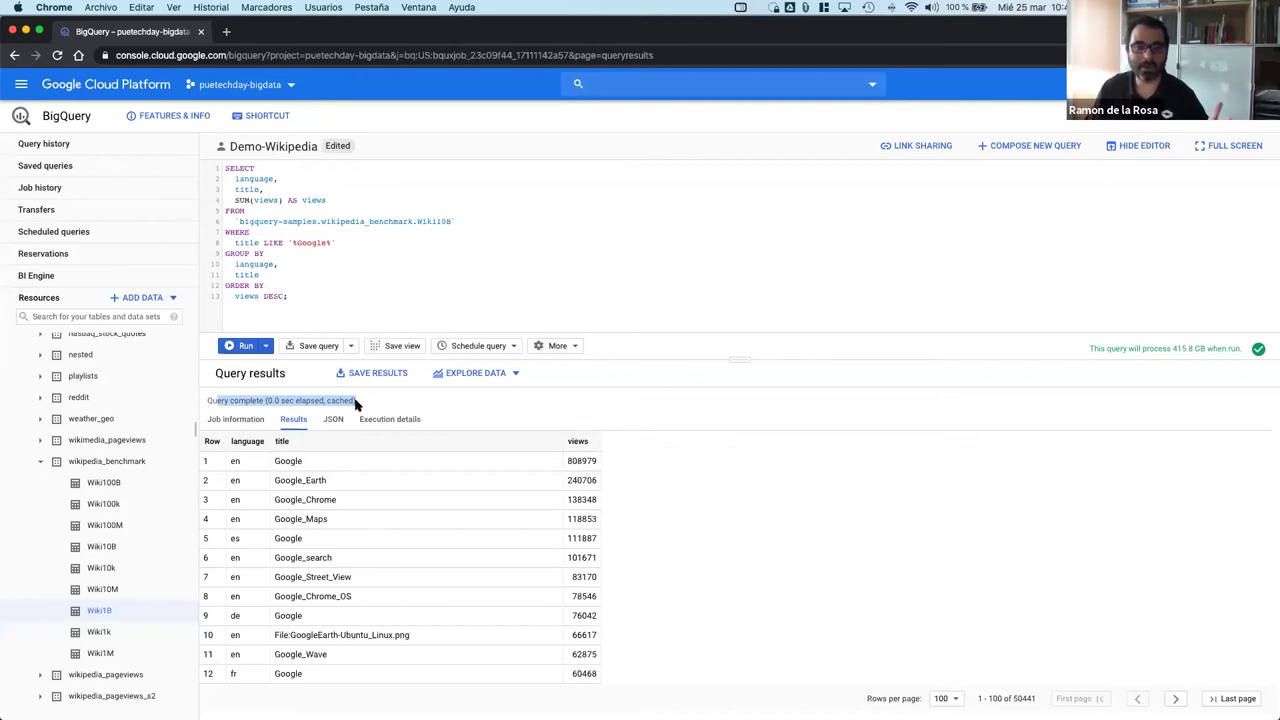
pyautogui.click(356, 401)
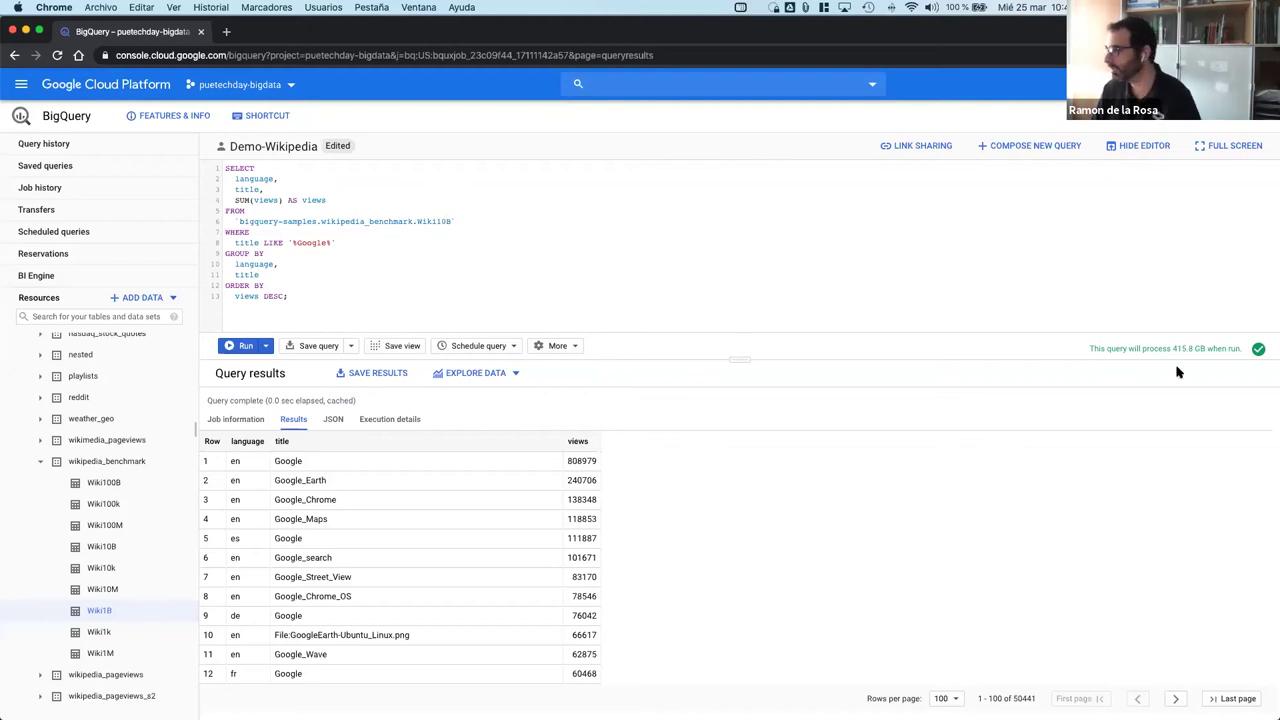
pyautogui.moveTo(1186, 348); pyautogui.dragTo(1195, 348)
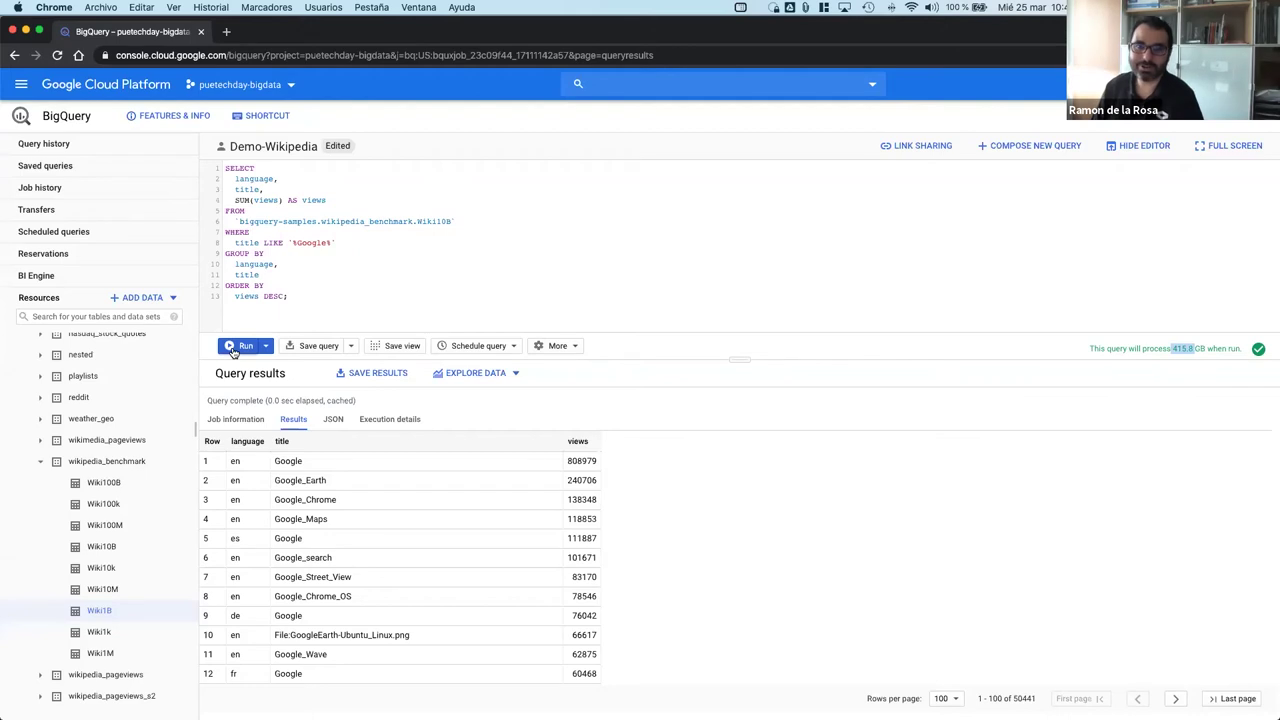
# Step: Run the Wiki10B query (13.5 sec, 415.8 GB) and inspect its execution details
pyautogui.click(233, 348)
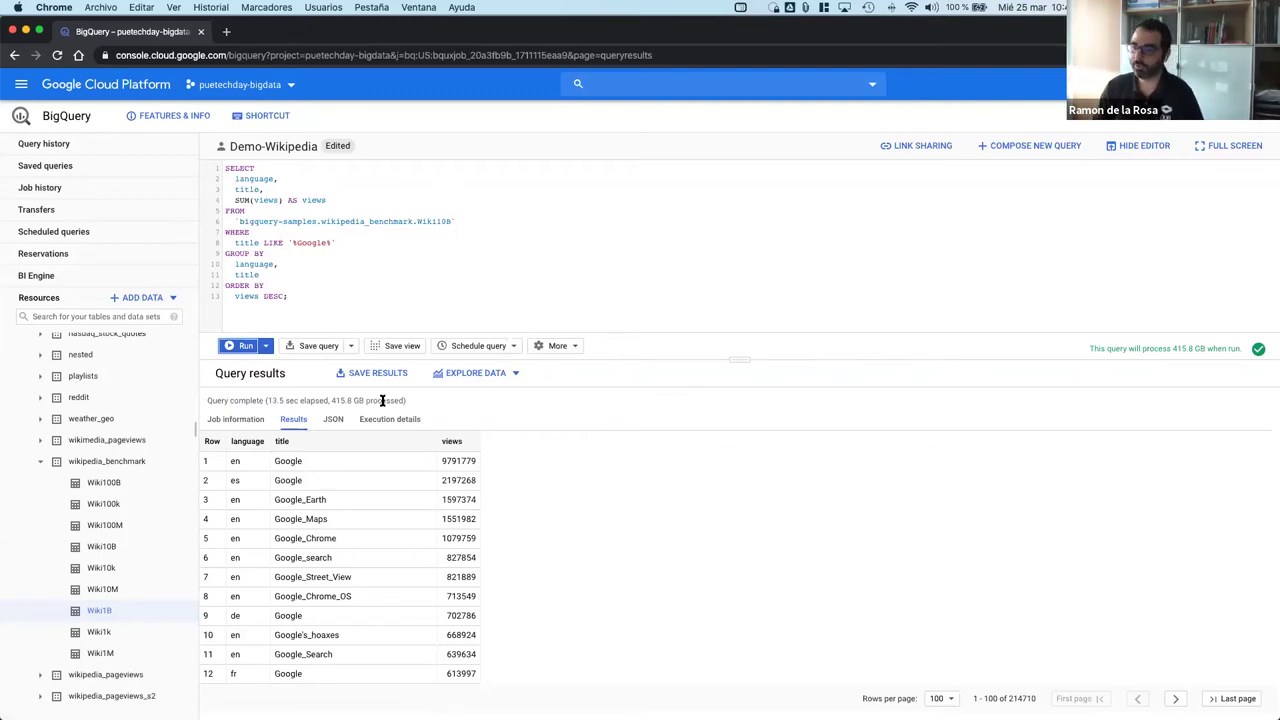
pyautogui.moveTo(266, 400); pyautogui.dragTo(315, 401)
pyautogui.click(311, 401)
pyautogui.doubleClick(311, 401)
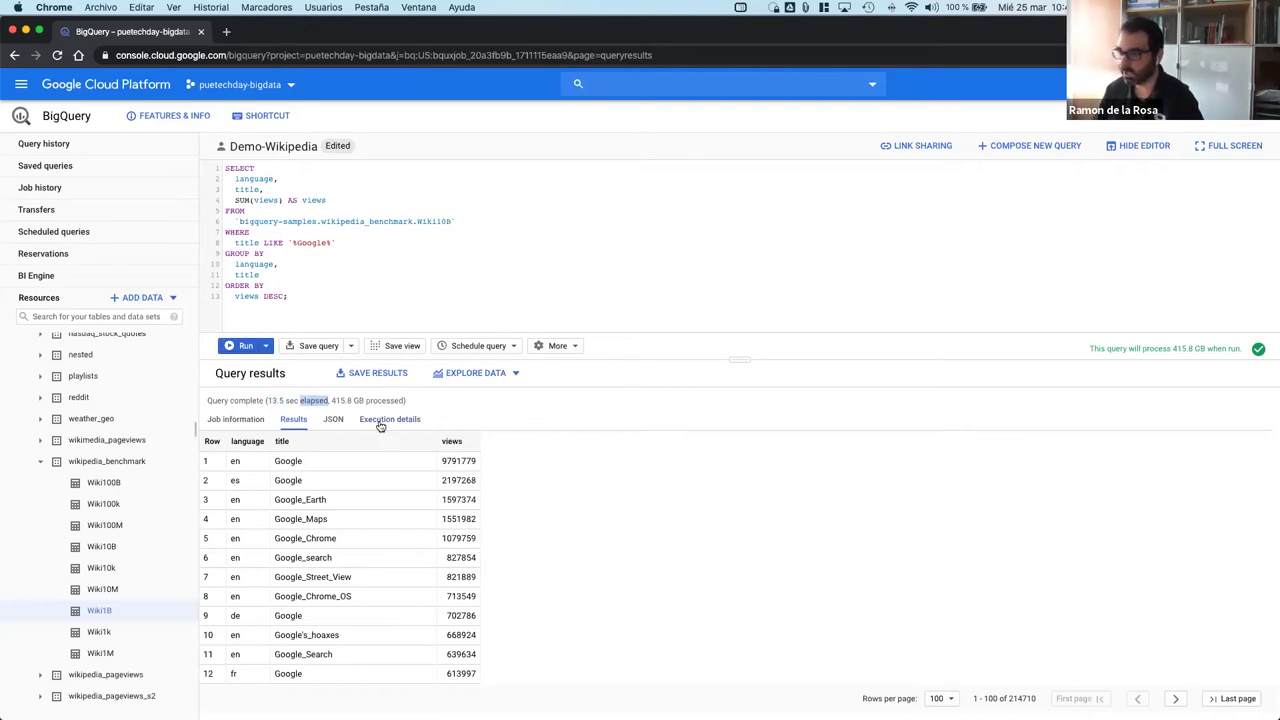
pyautogui.click(382, 422)
pyautogui.scroll(-2, 470, 553)
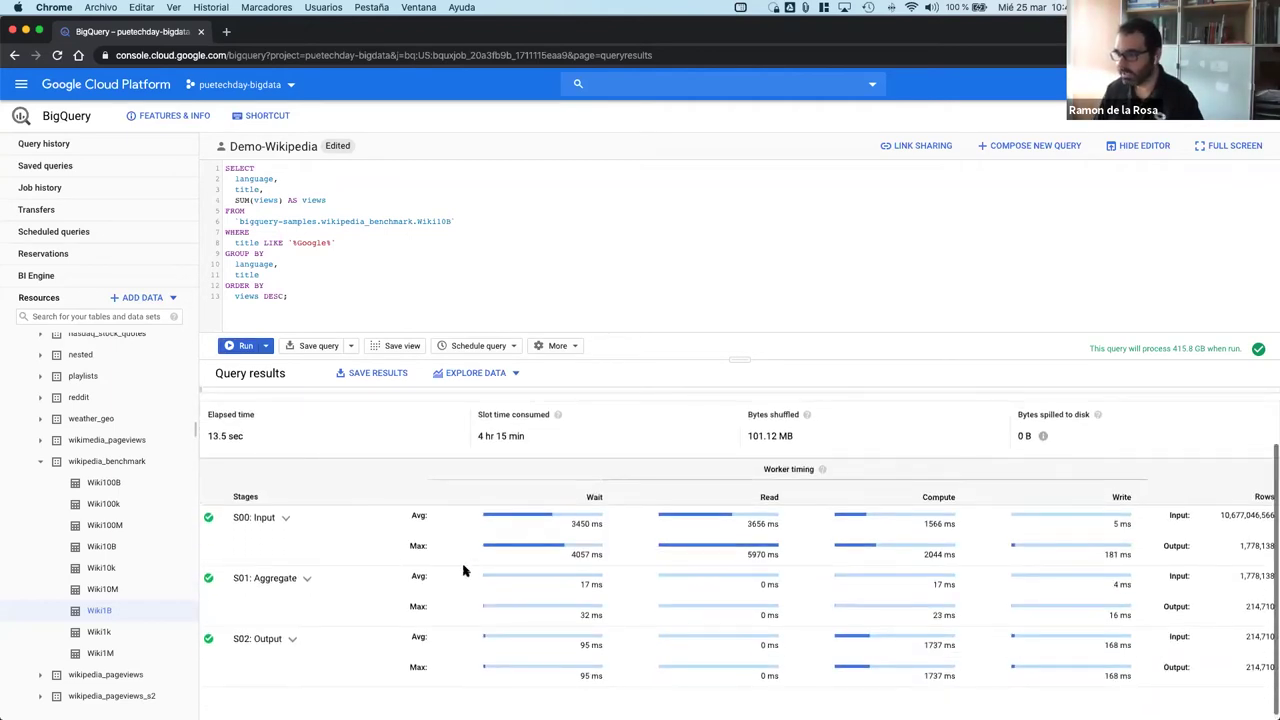
pyautogui.scroll(2, 466, 568)
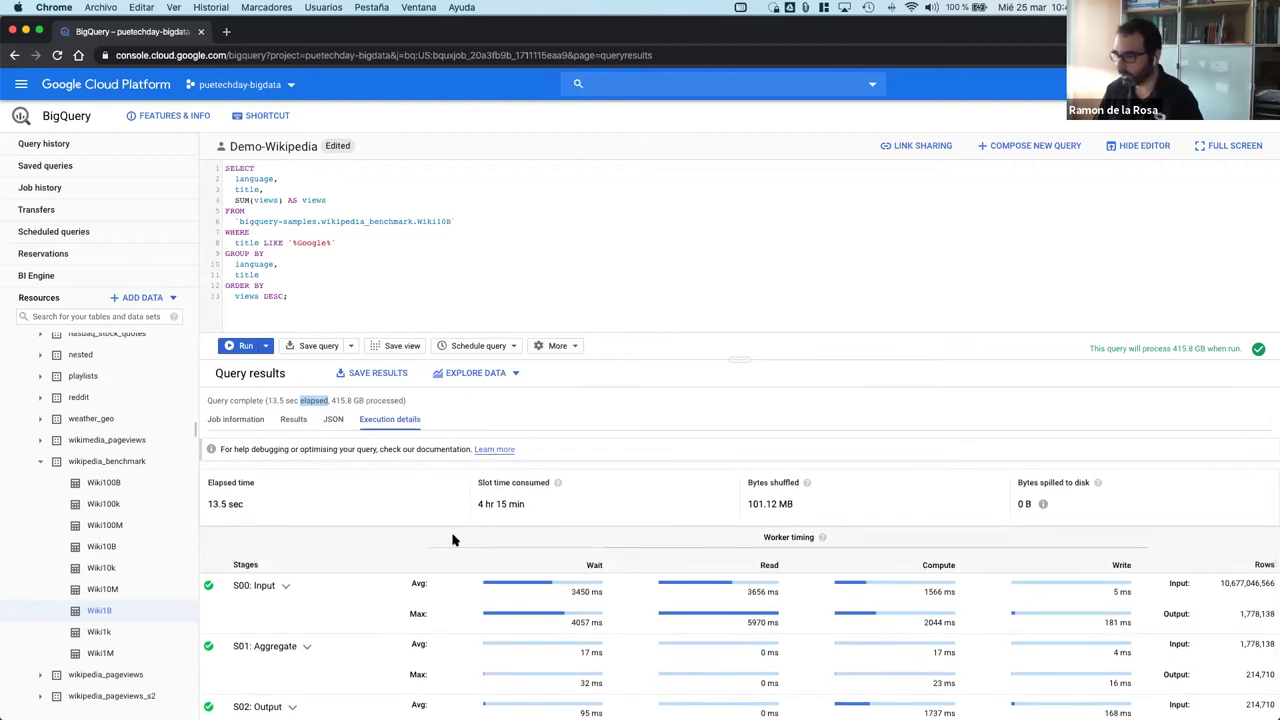
pyautogui.moveTo(534, 509); pyautogui.dragTo(474, 512)
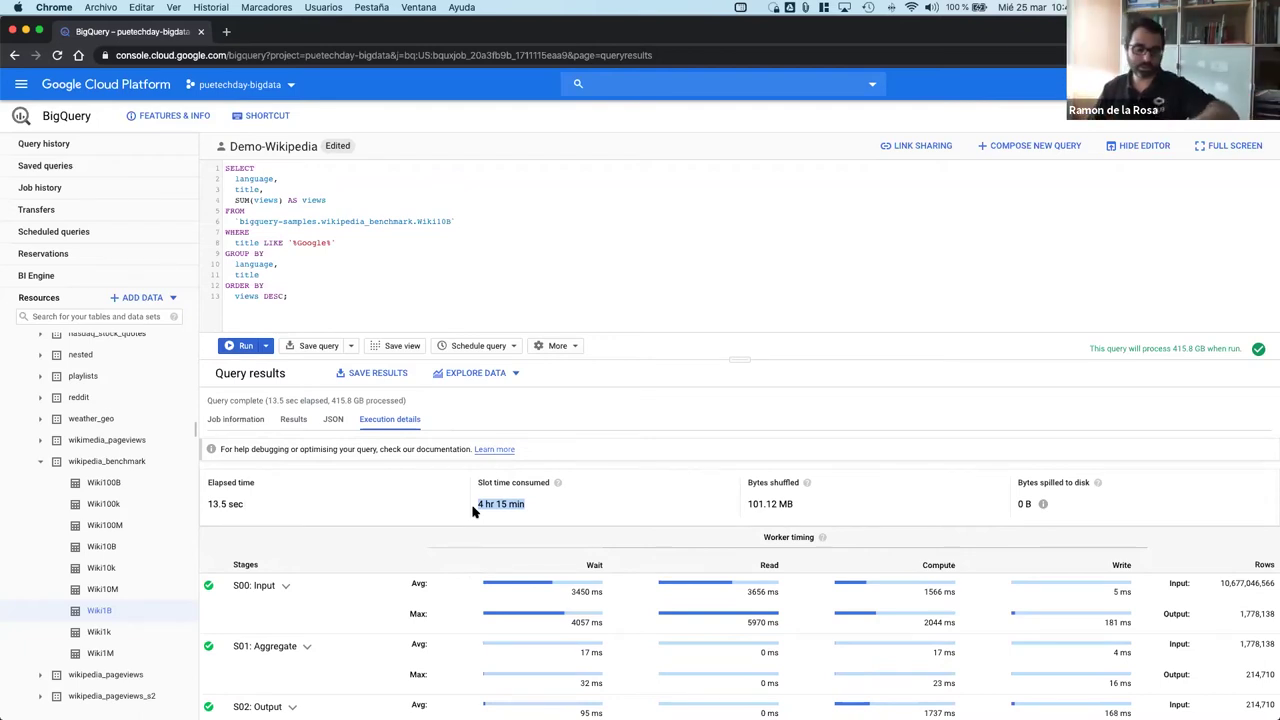
pyautogui.scroll(-2, 474, 511)
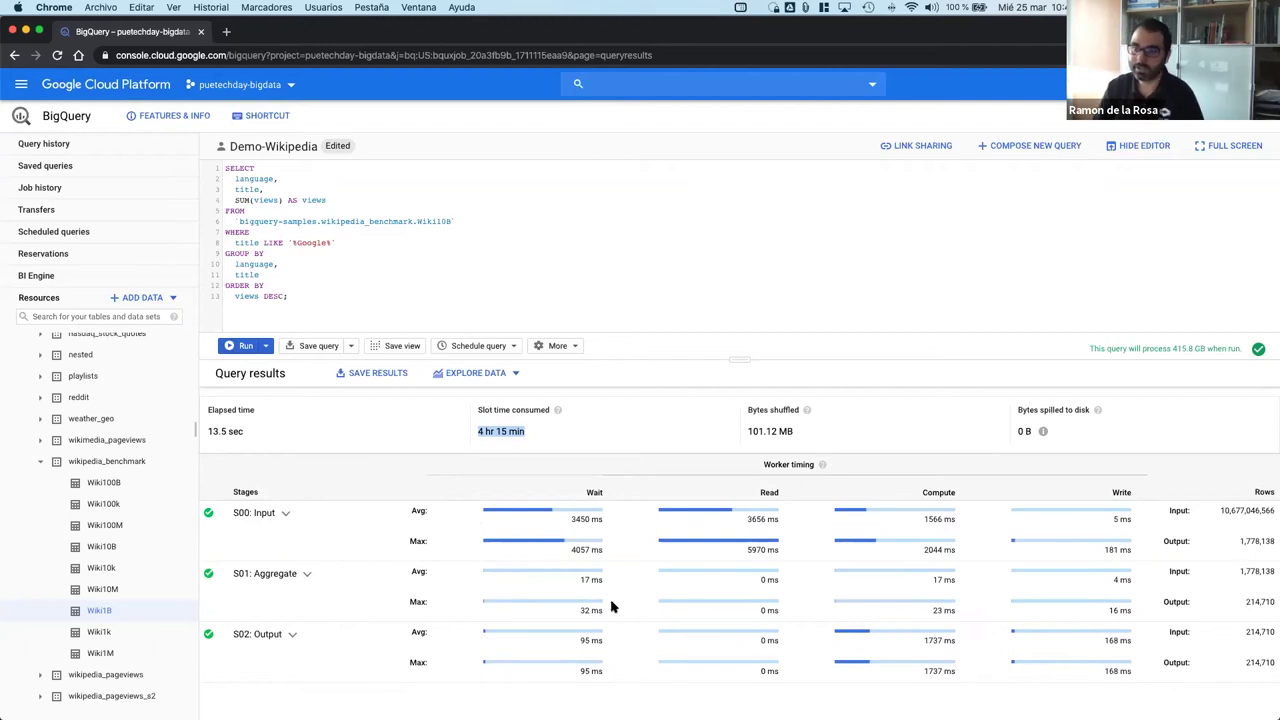
pyautogui.scroll(2, 613, 606)
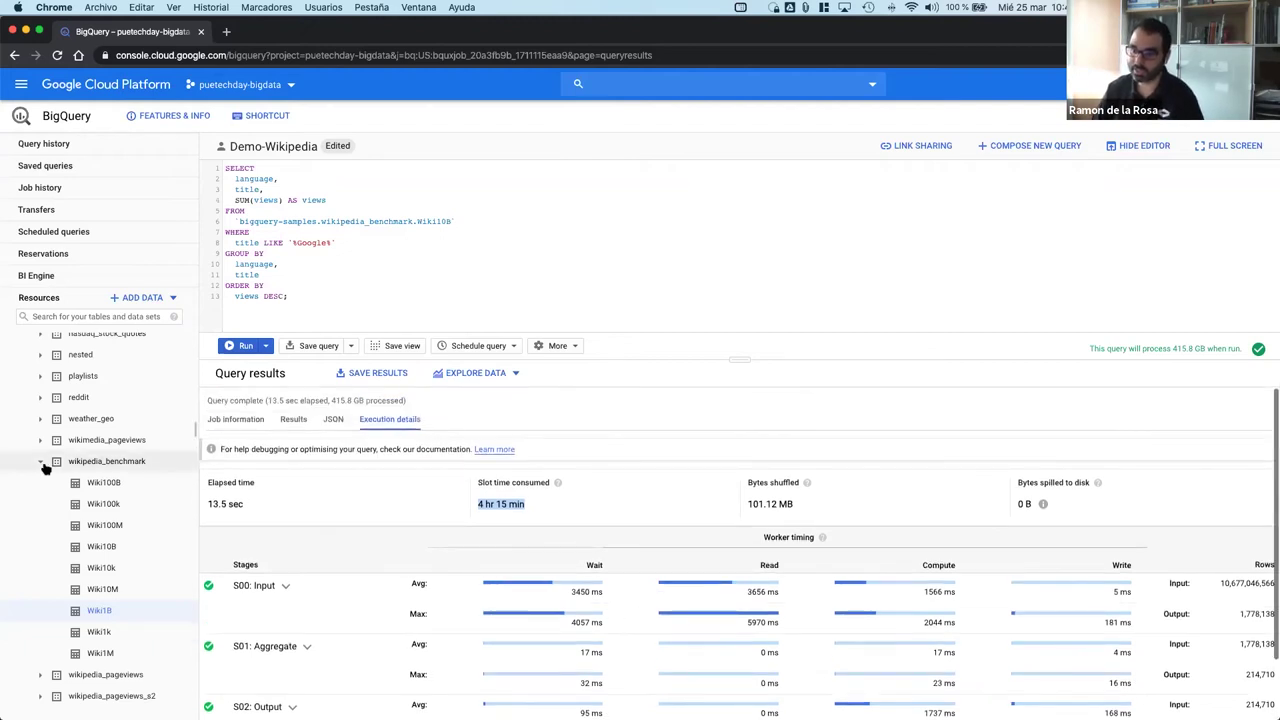
# Step: Collapse the other projects and expand puetechday-bigdata's datasets
pyautogui.click(41, 463)
pyautogui.click(469, 268)
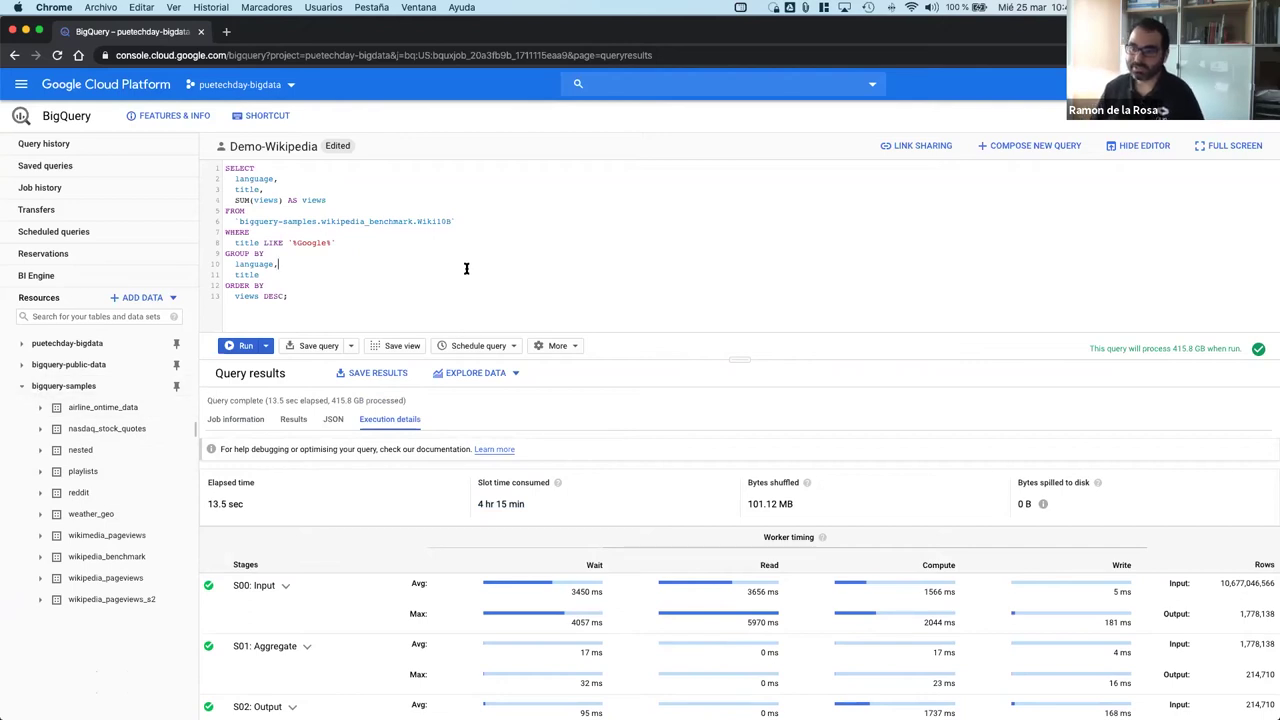
pyautogui.click(21, 365)
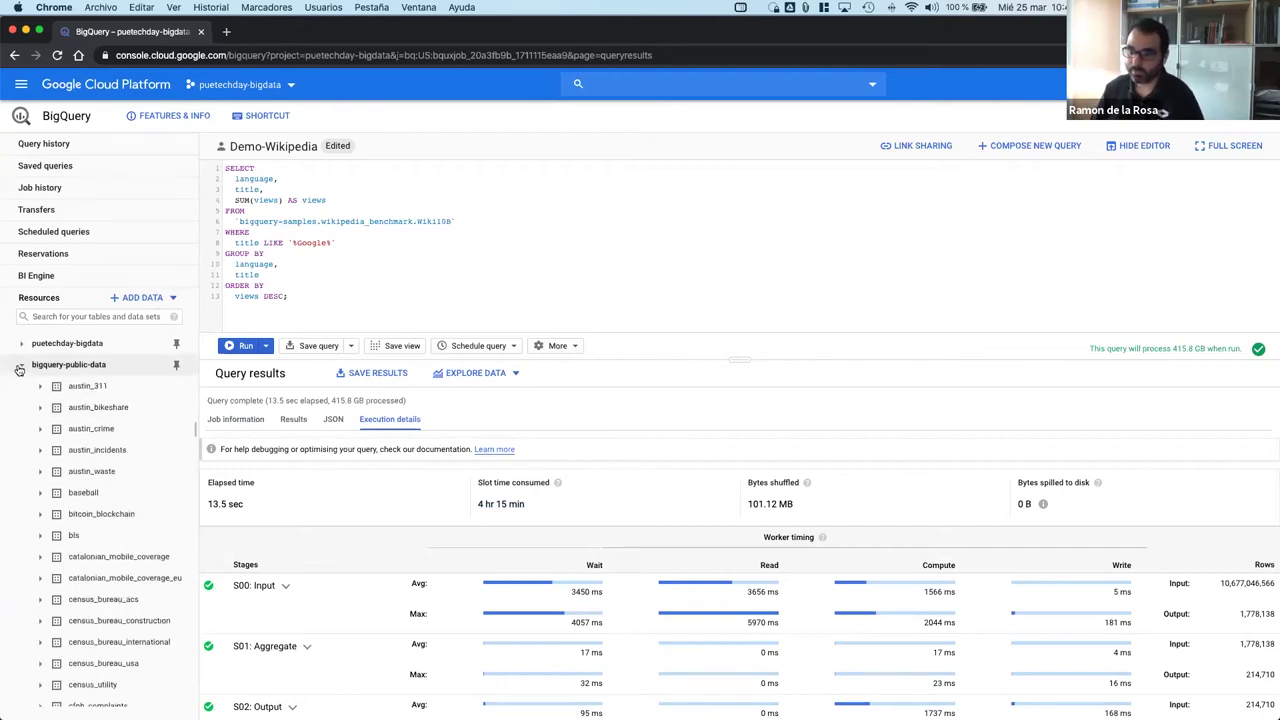
pyautogui.click(20, 366)
pyautogui.click(21, 343)
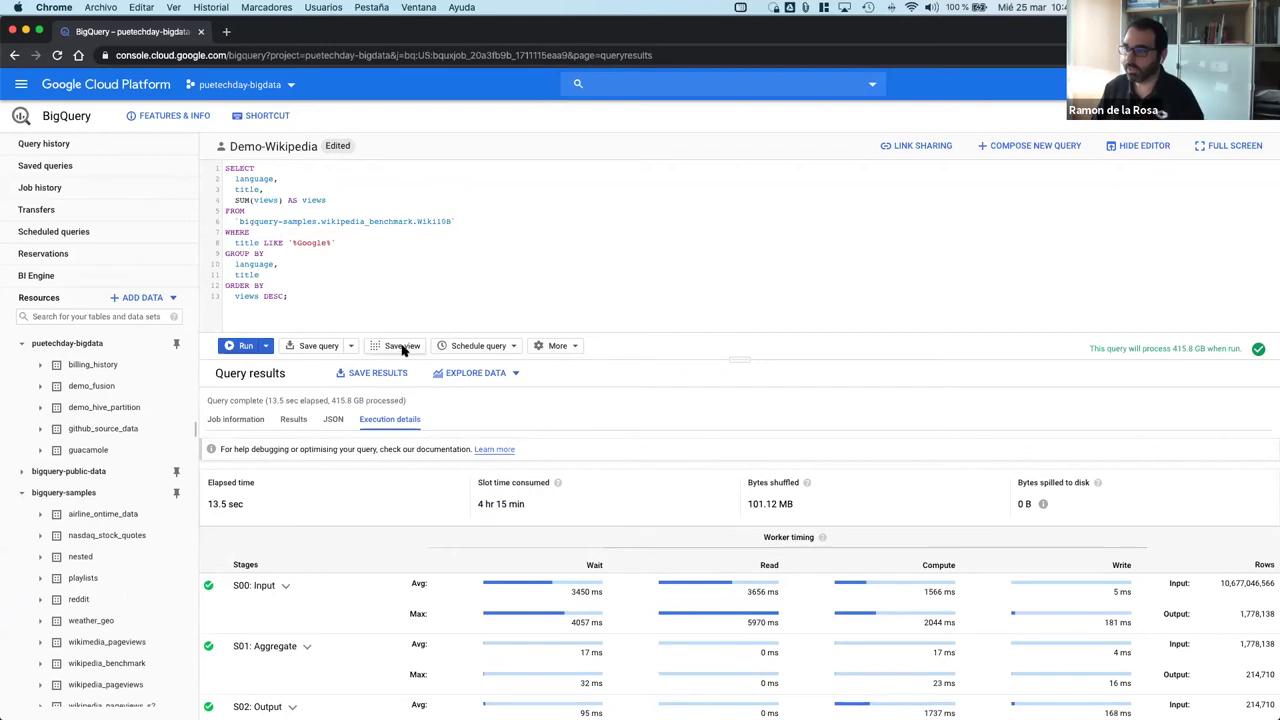
# Step: Save the query as view demo in the github_source_data dataset
pyautogui.click(402, 346)
pyautogui.click(771, 398)
pyautogui.click(770, 398)
pyautogui.click(769, 399)
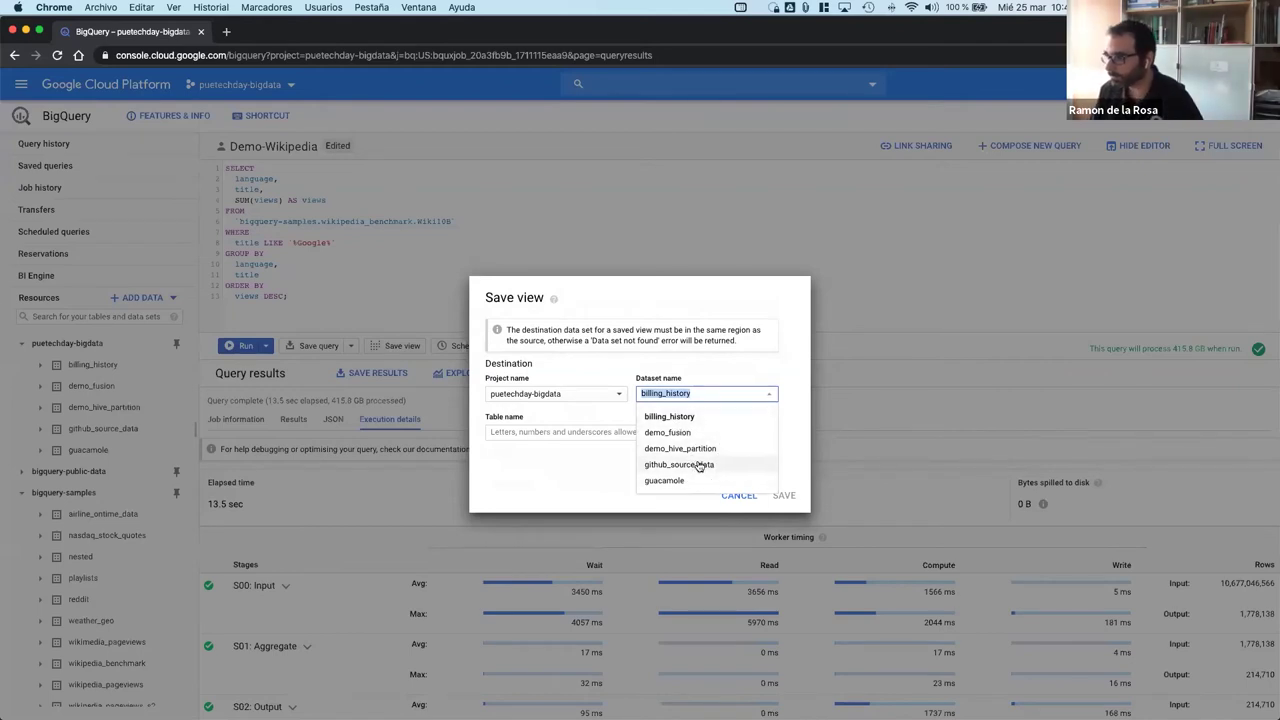
pyautogui.click(699, 466)
pyautogui.click(578, 431)
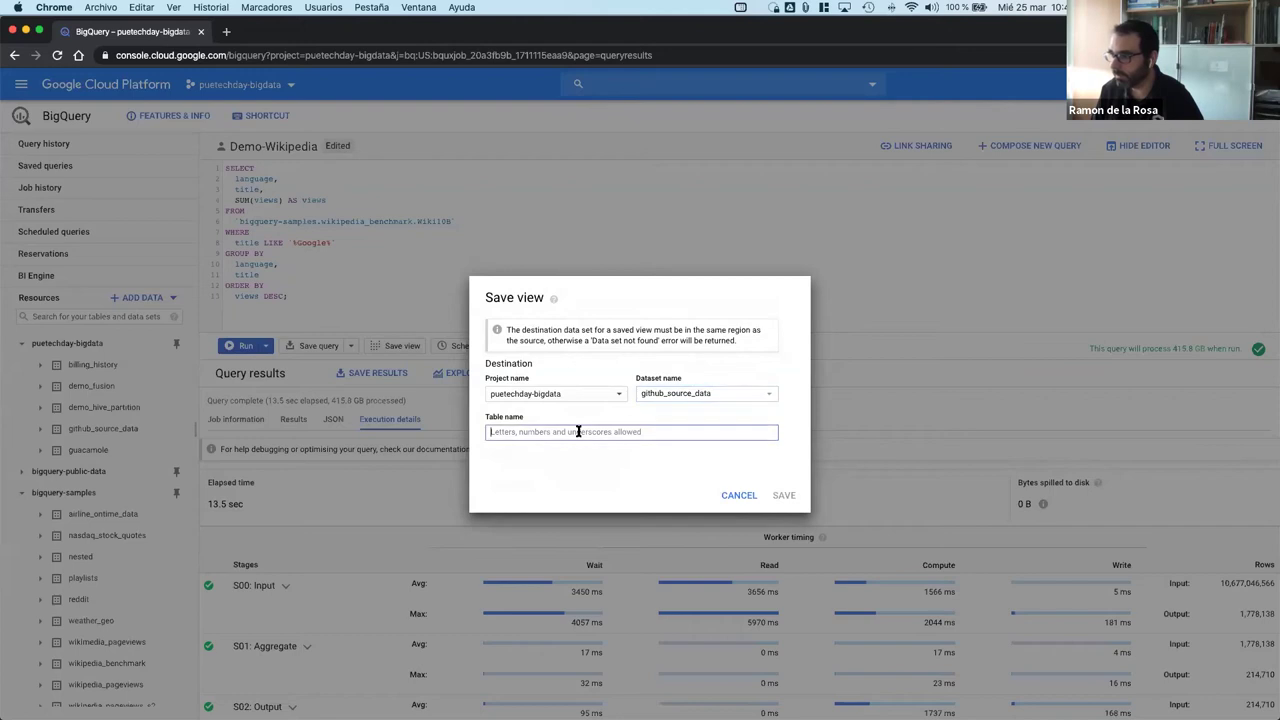
pyautogui.write('dem')
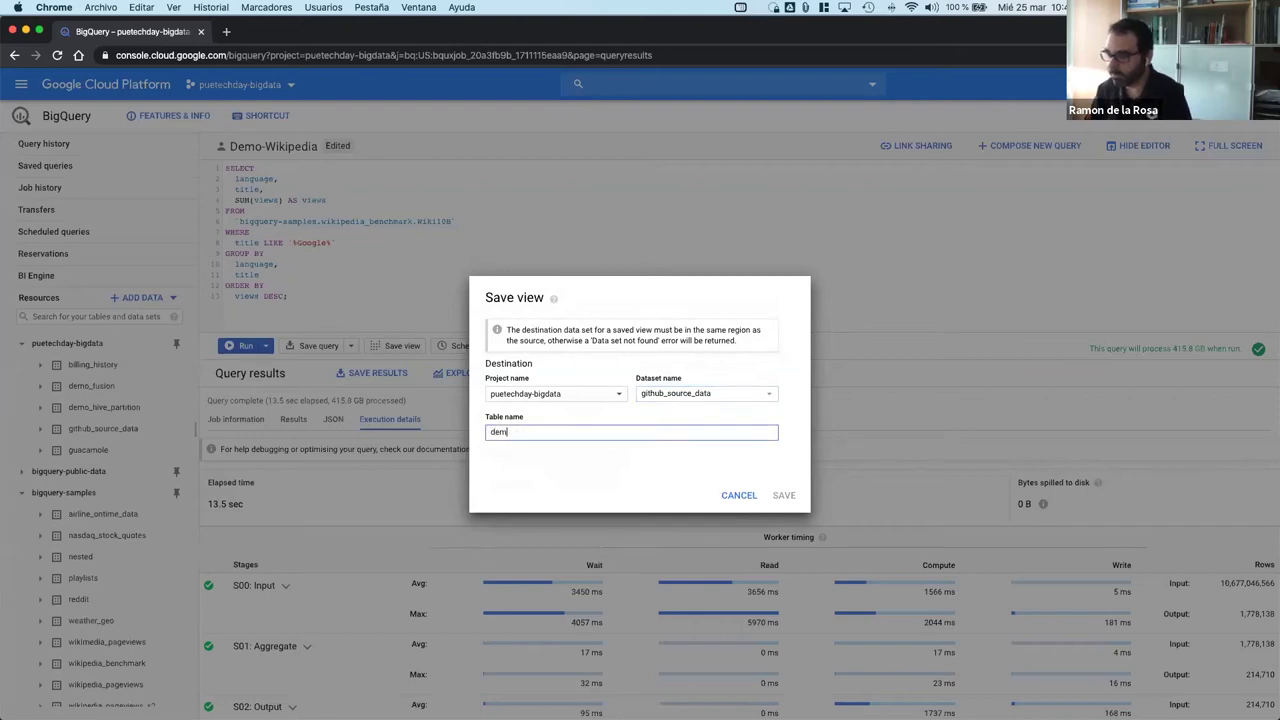
pyautogui.write('o123')
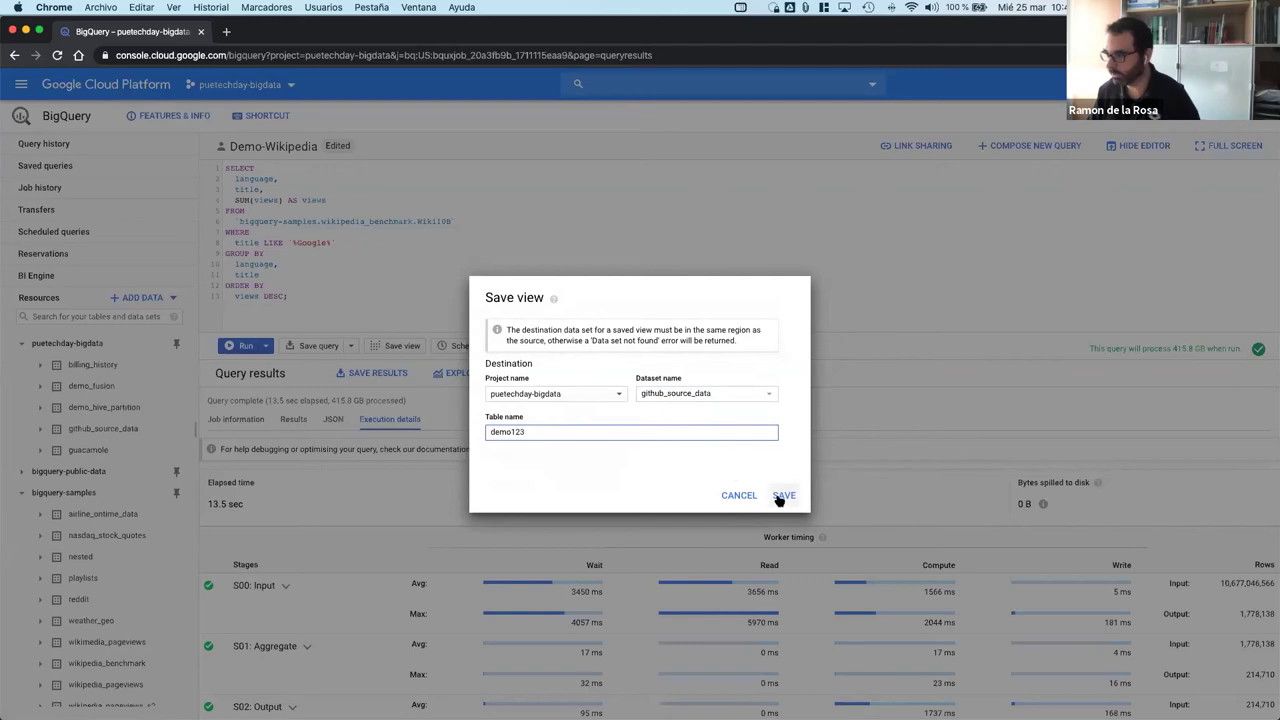
pyautogui.click(784, 495)
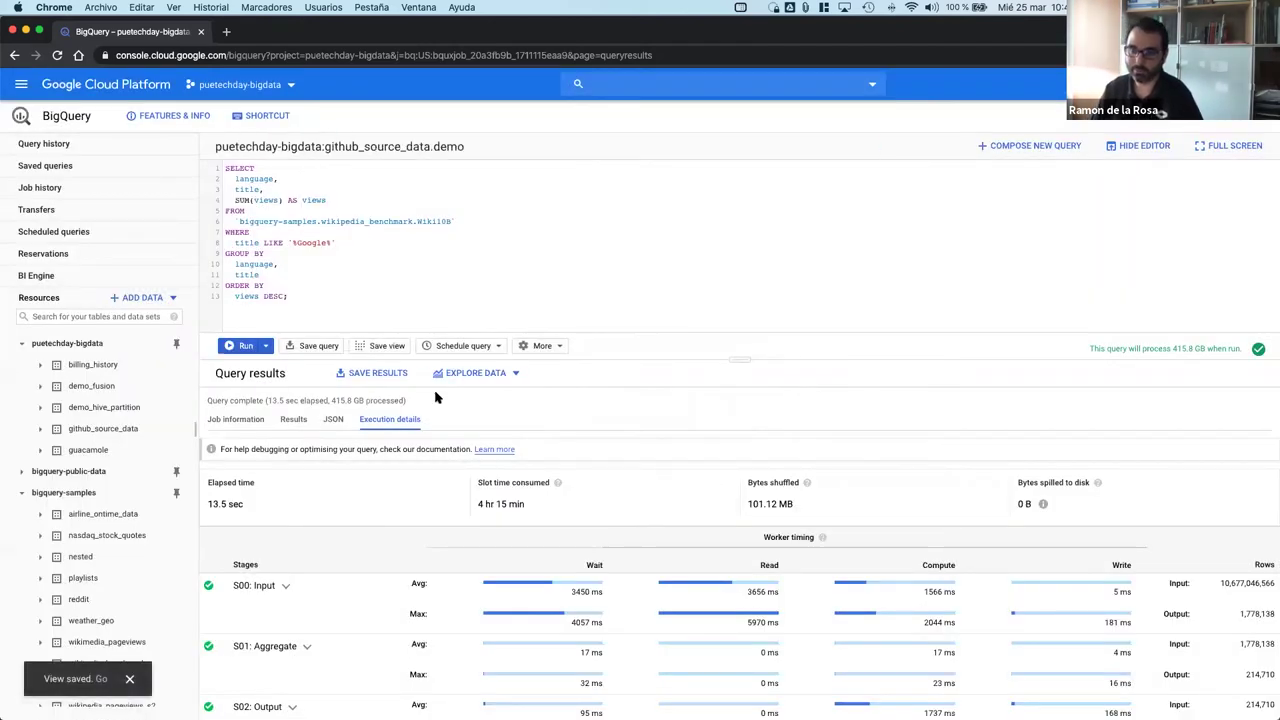
# Step: Expand github_source_data and view the demo view's details and query
pyautogui.click(84, 343)
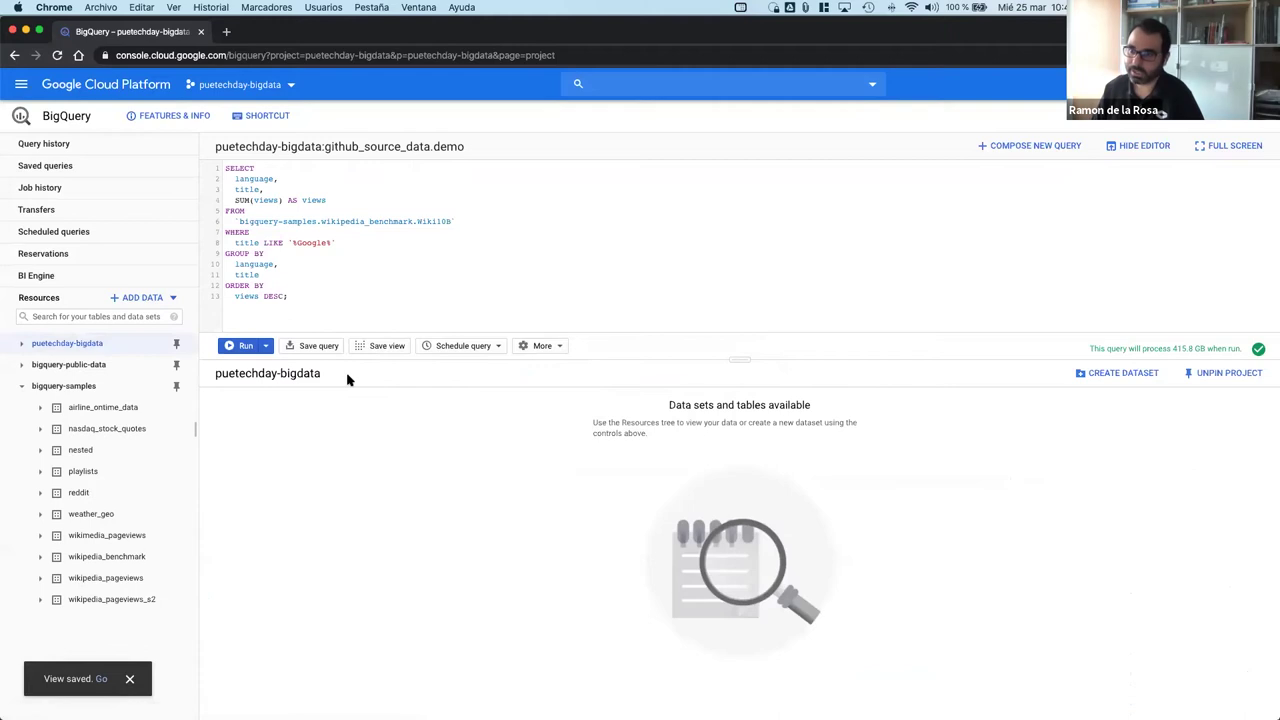
pyautogui.click(21, 344)
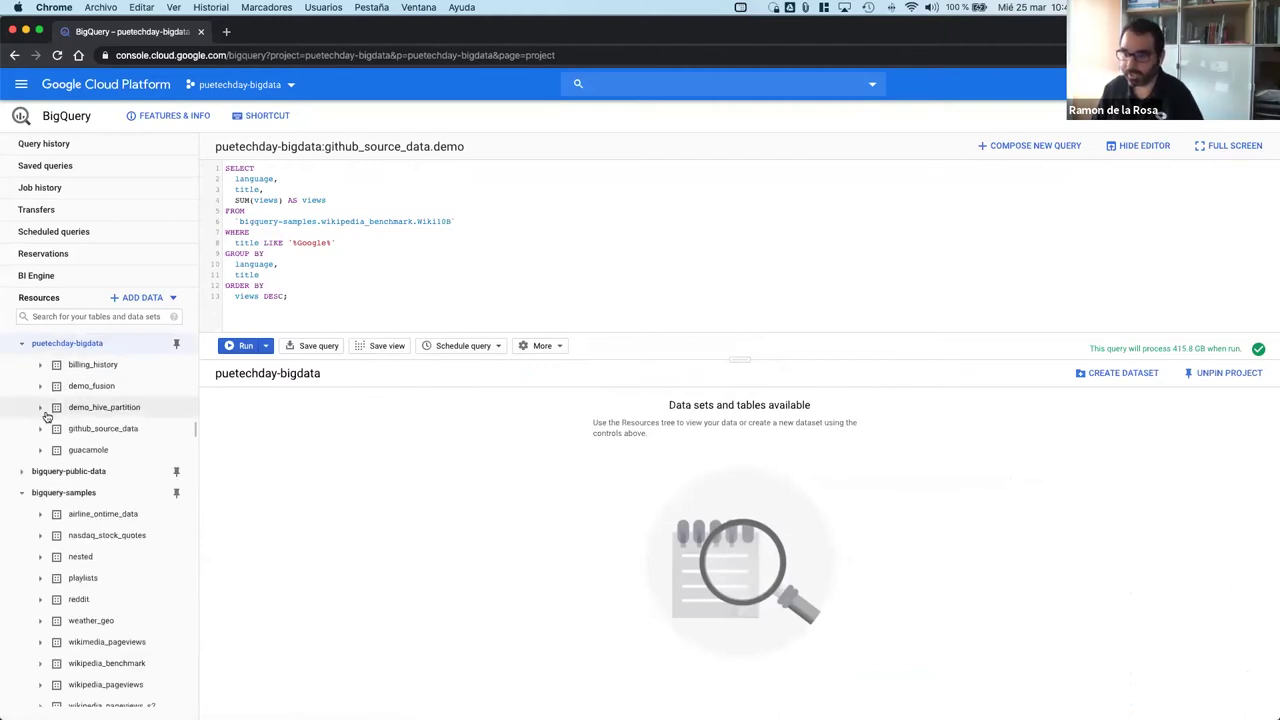
pyautogui.click(41, 428)
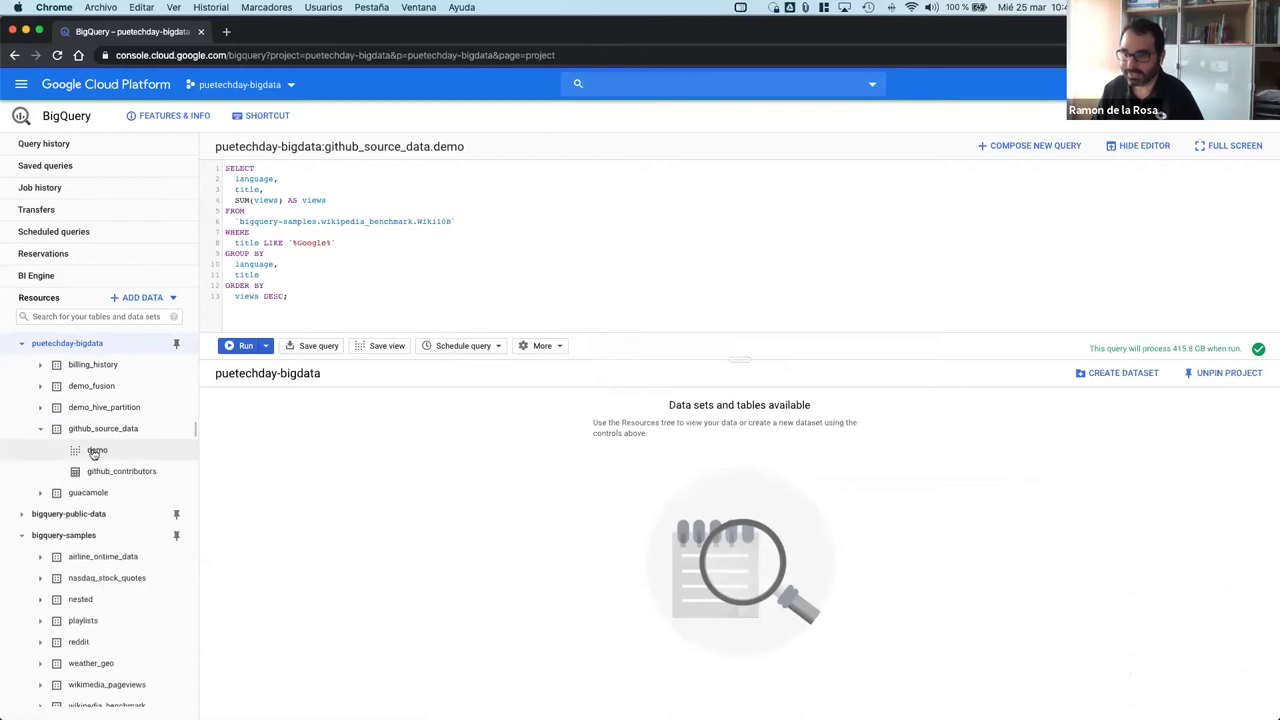
pyautogui.click(91, 451)
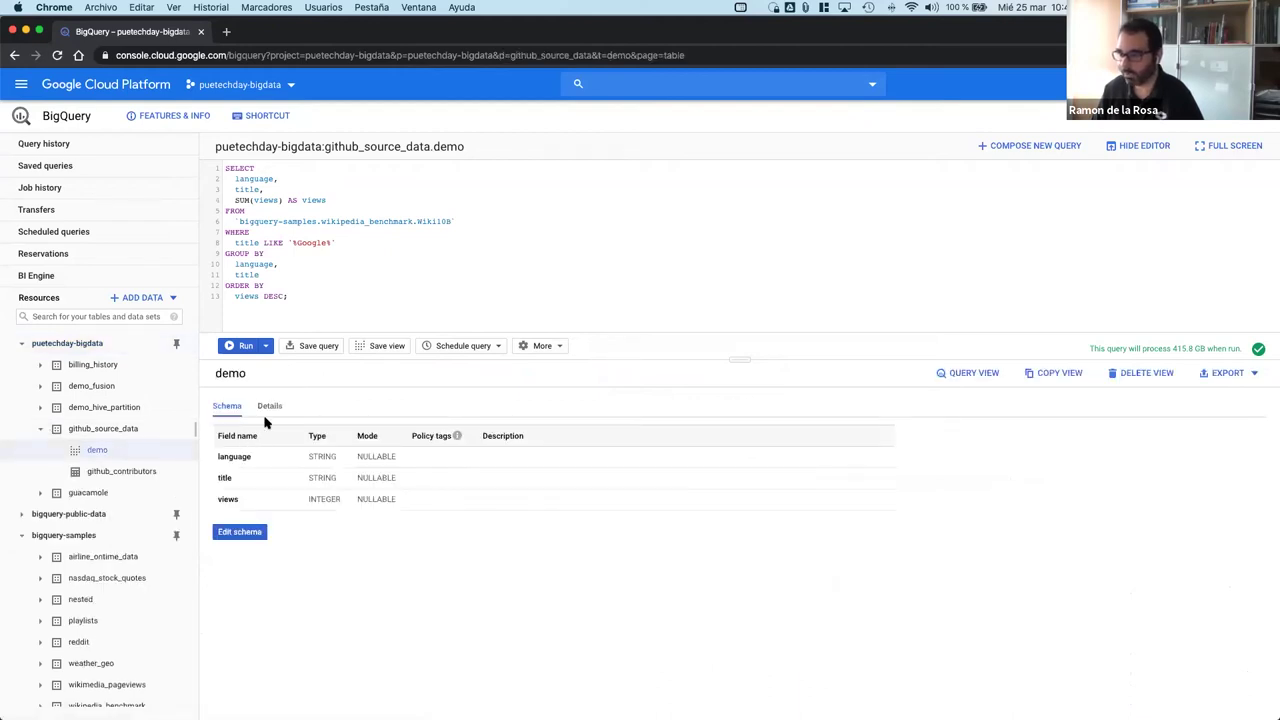
pyautogui.click(266, 420)
pyautogui.scroll(-2, 286, 558)
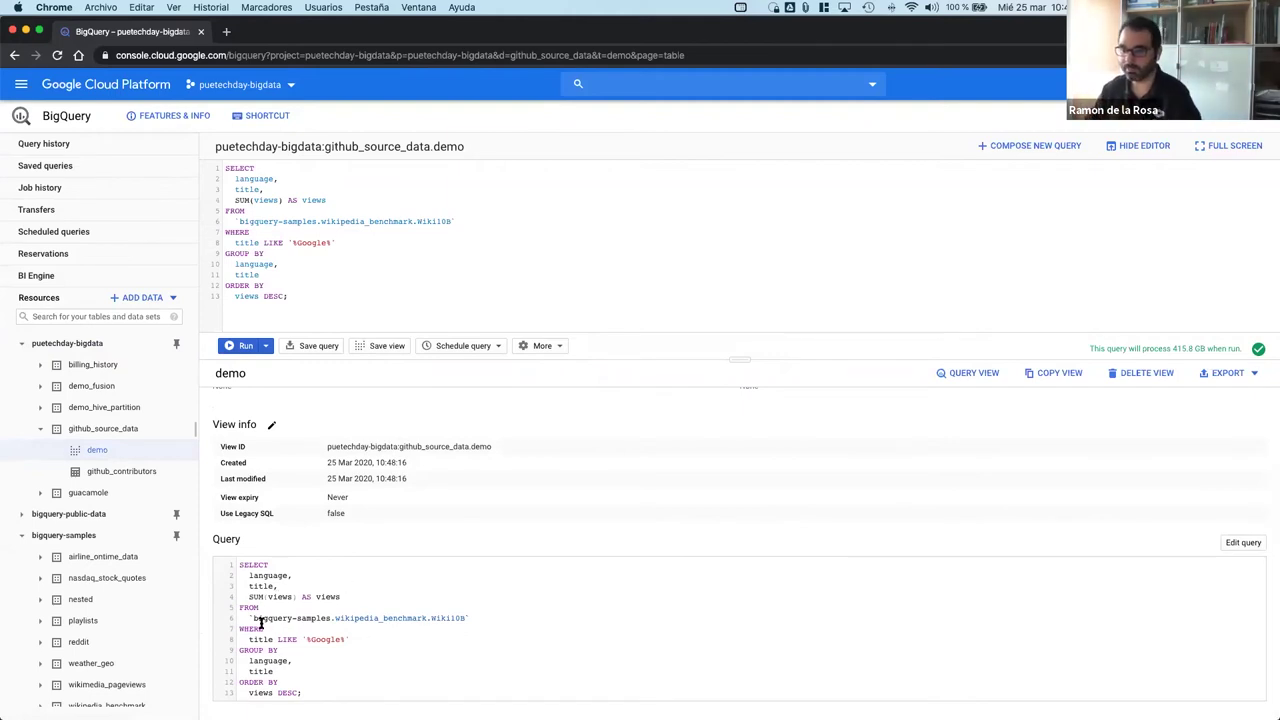
# Step: Collapse the datasets, glance at billing_history's info, and return to the puetechday-bigdata overview
pyautogui.click(40, 428)
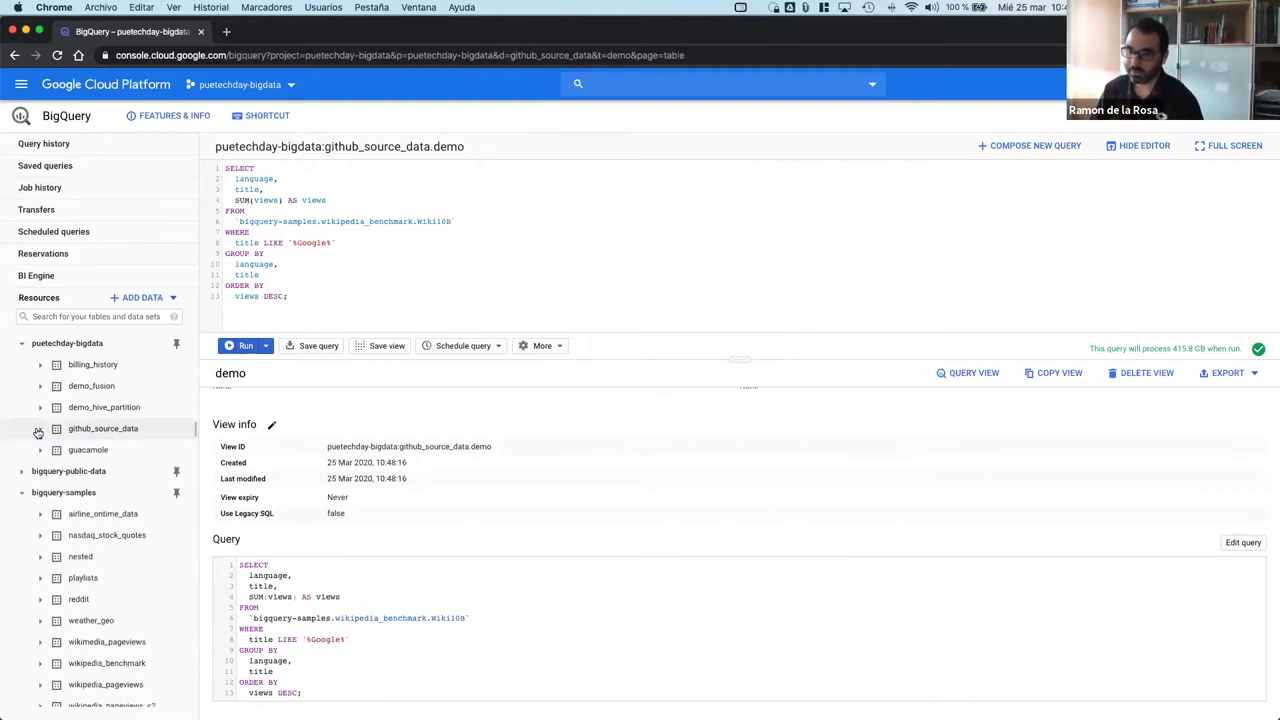
pyautogui.click(86, 367)
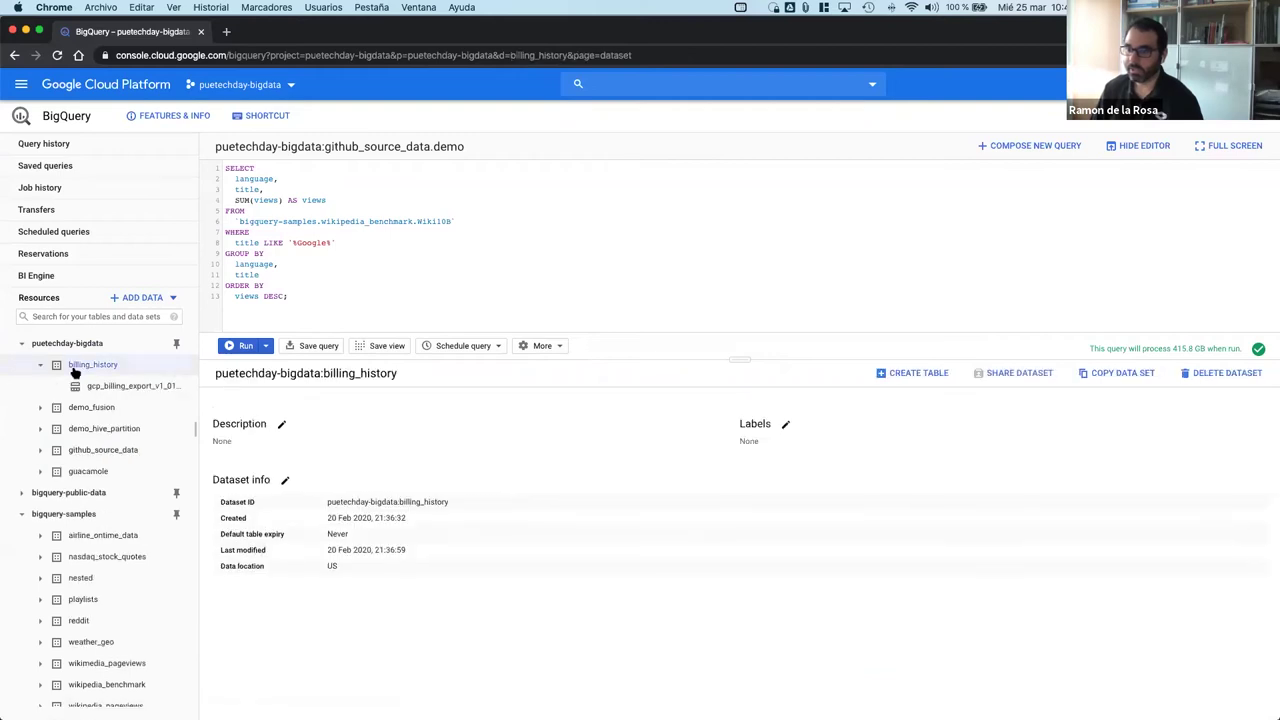
pyautogui.click(42, 367)
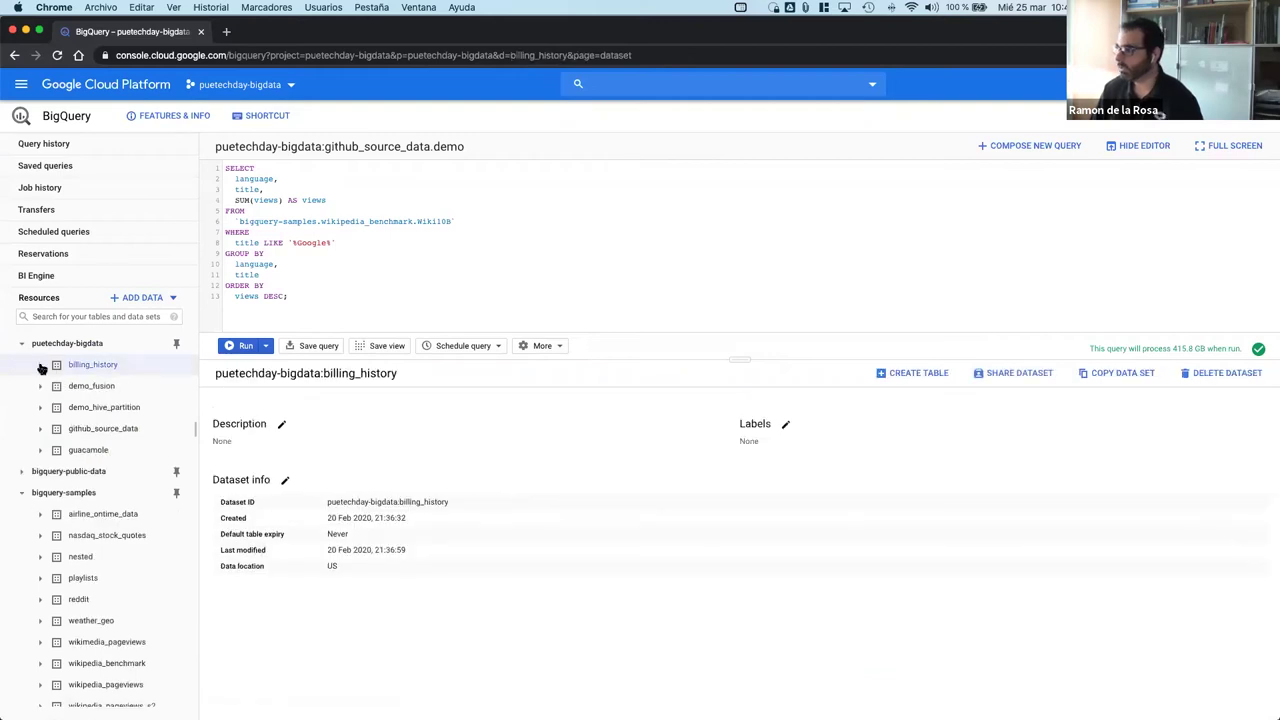
pyautogui.click(66, 343)
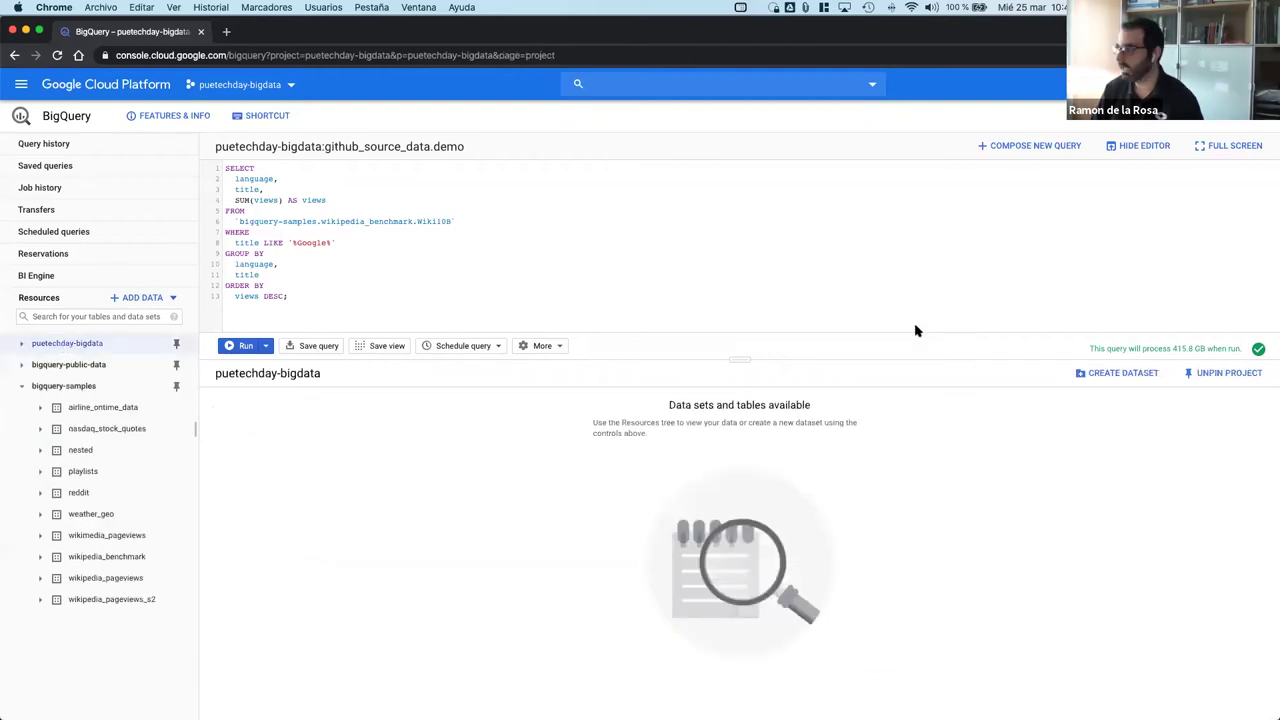
# Step: Start a new dataset with European Union (EU) location and days-after-creation table expiry, then cancel it
pyautogui.click(1130, 372)
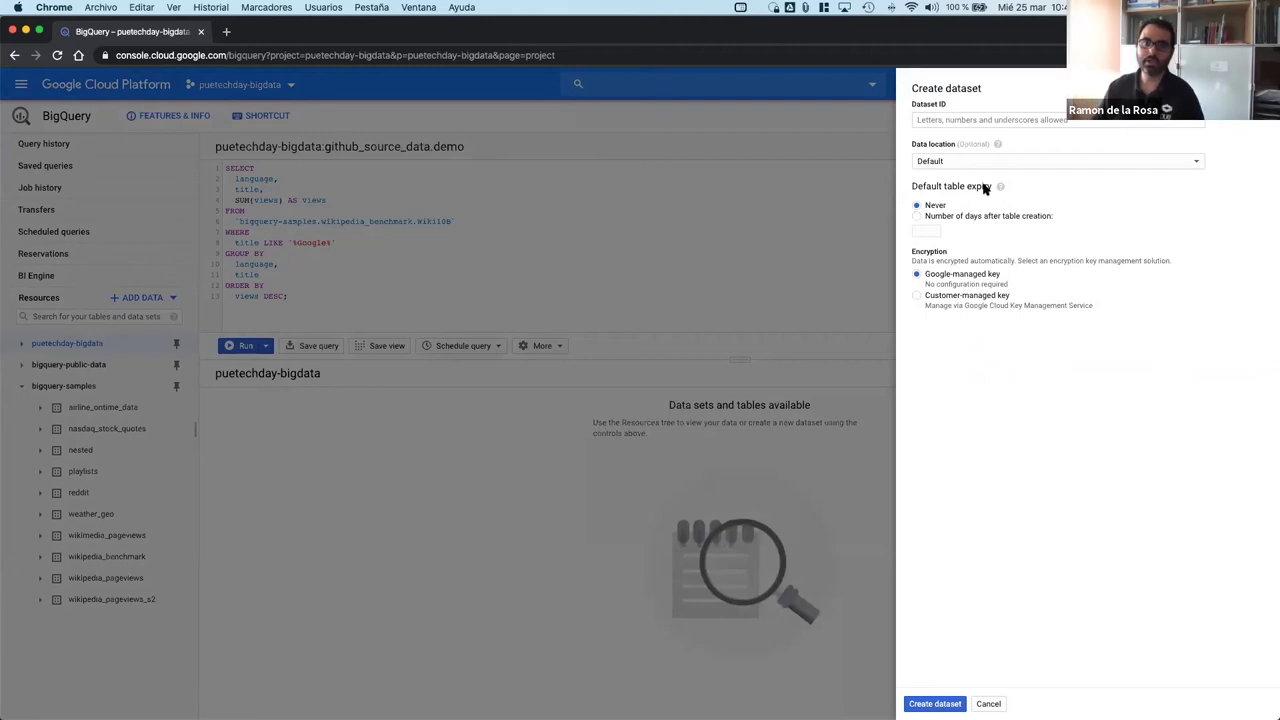
pyautogui.click(1004, 162)
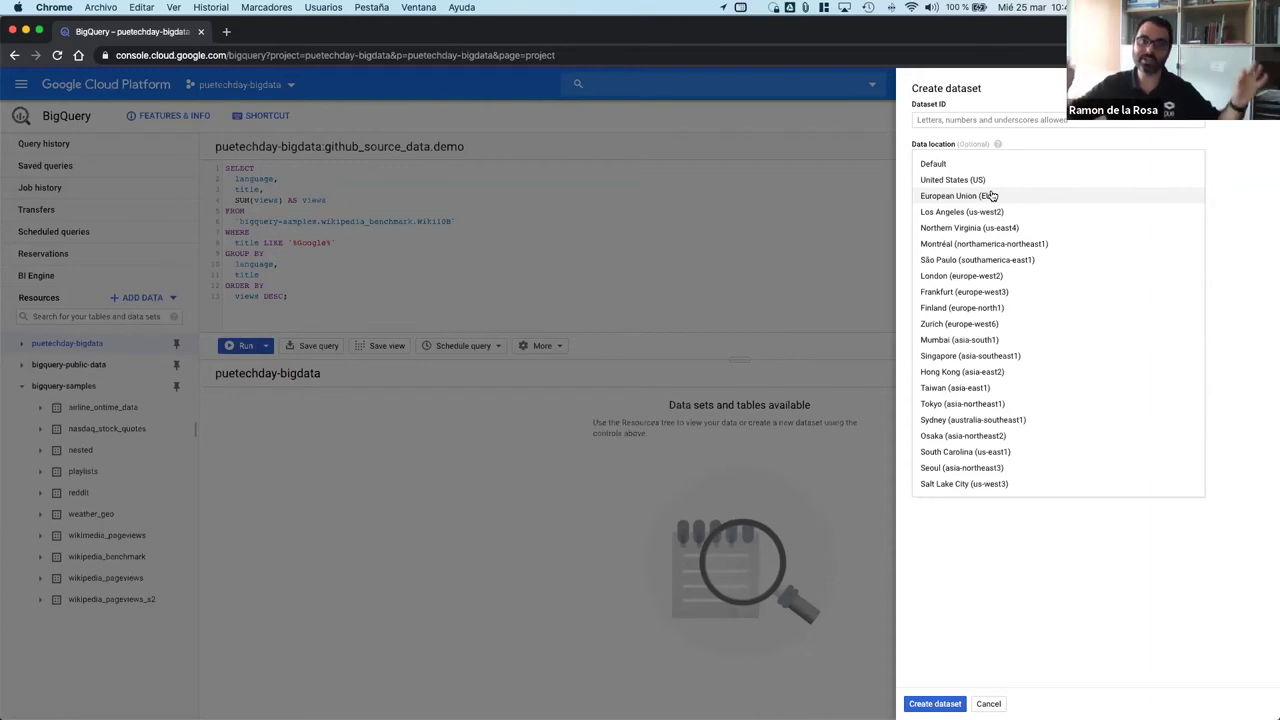
pyautogui.click(510, 481)
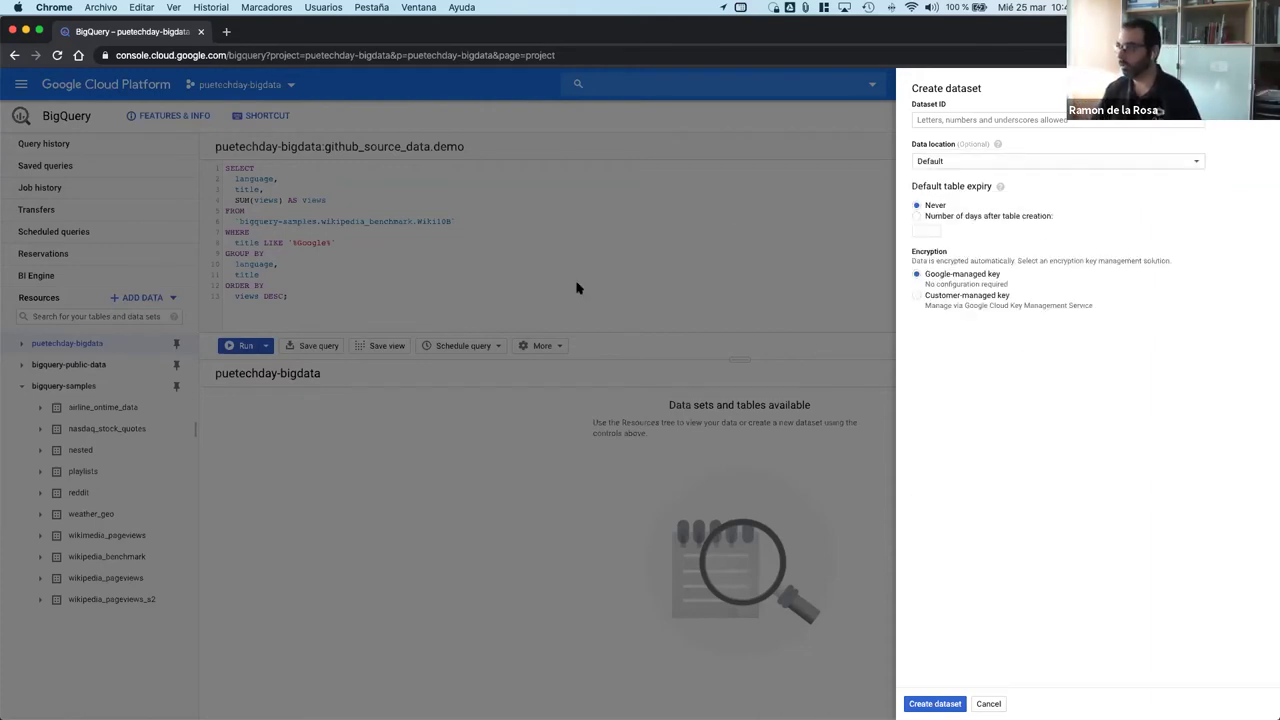
pyautogui.click(940, 162)
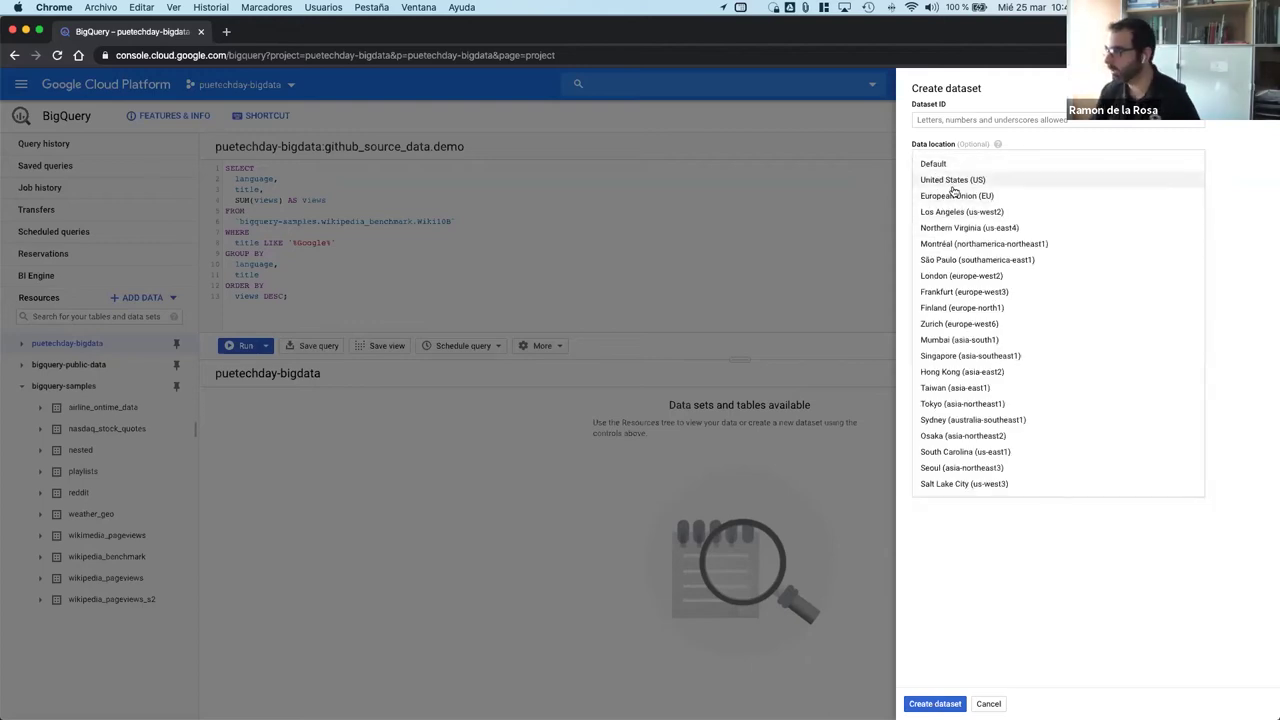
pyautogui.click(958, 196)
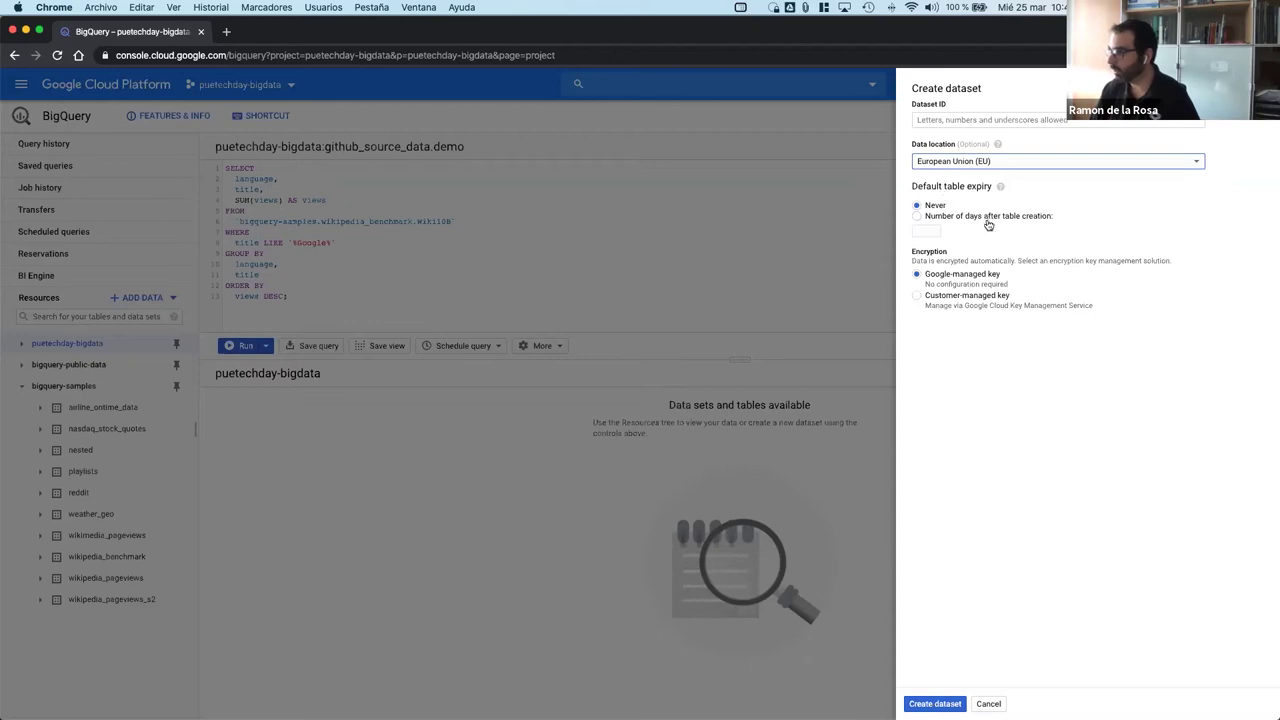
pyautogui.click(920, 217)
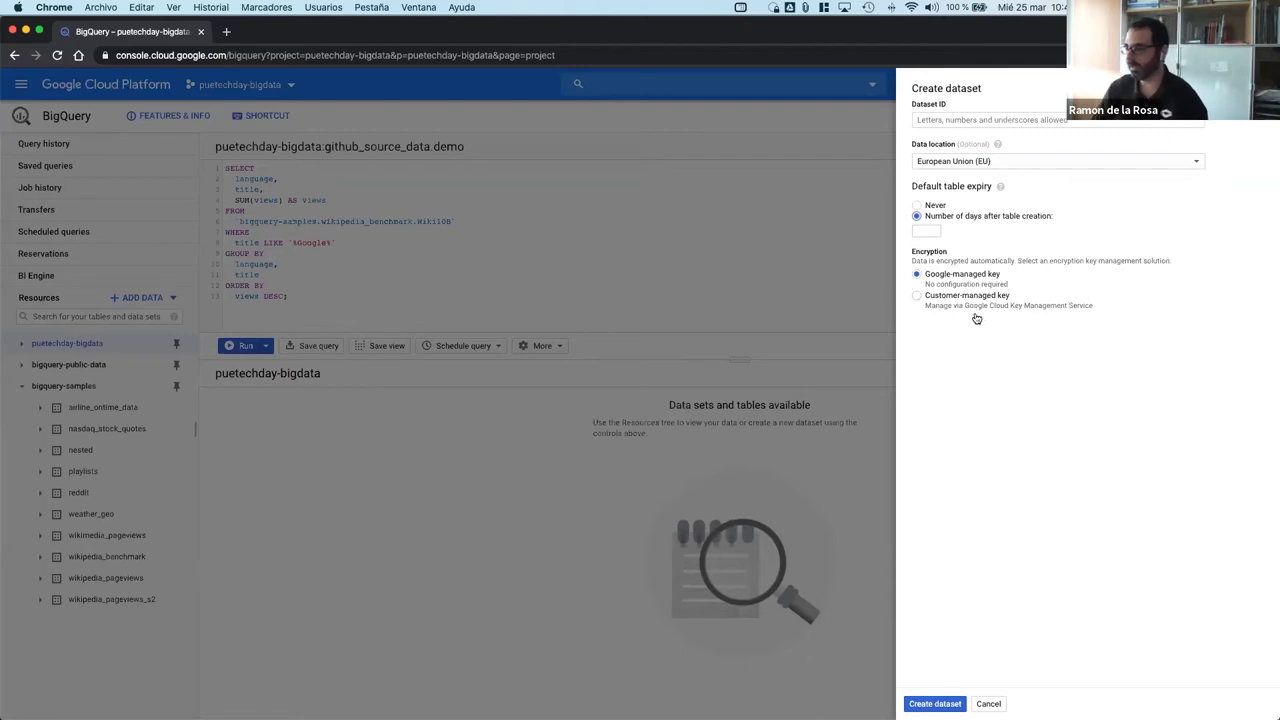
pyautogui.click(988, 703)
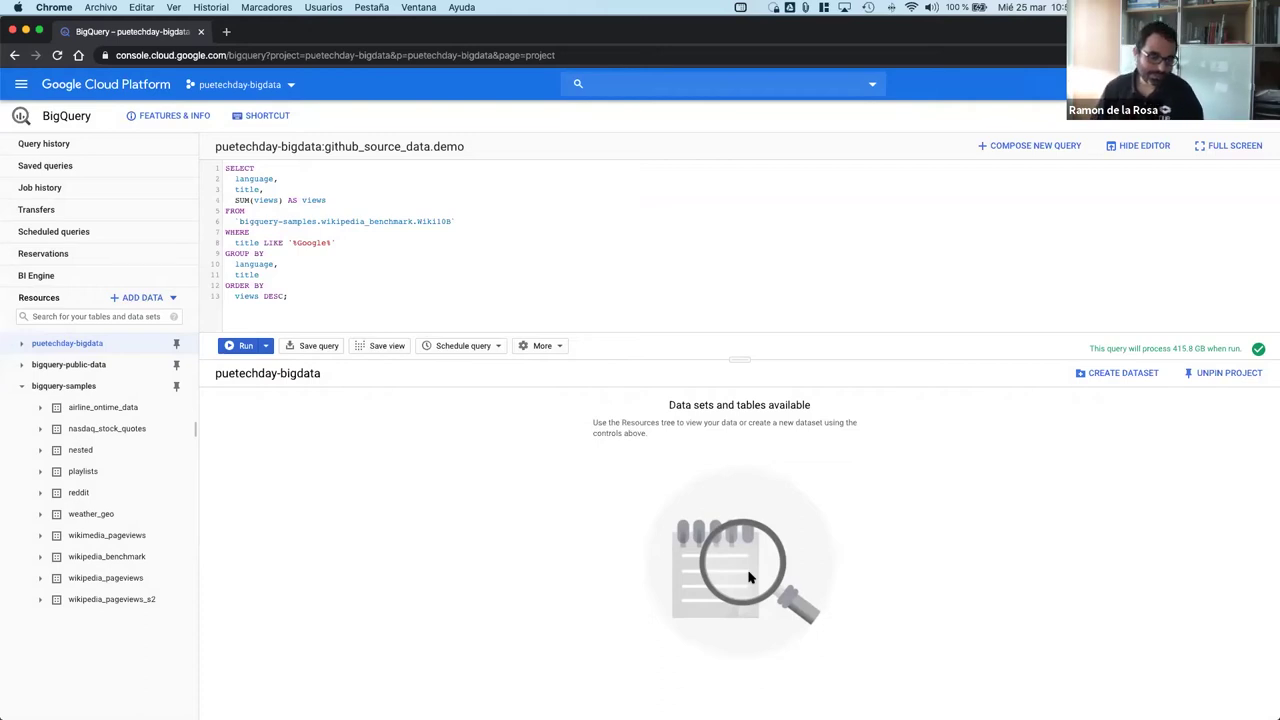
# Step: Open the console navigation menu and scroll the product list toward the Operations group
pyautogui.click(20, 85)
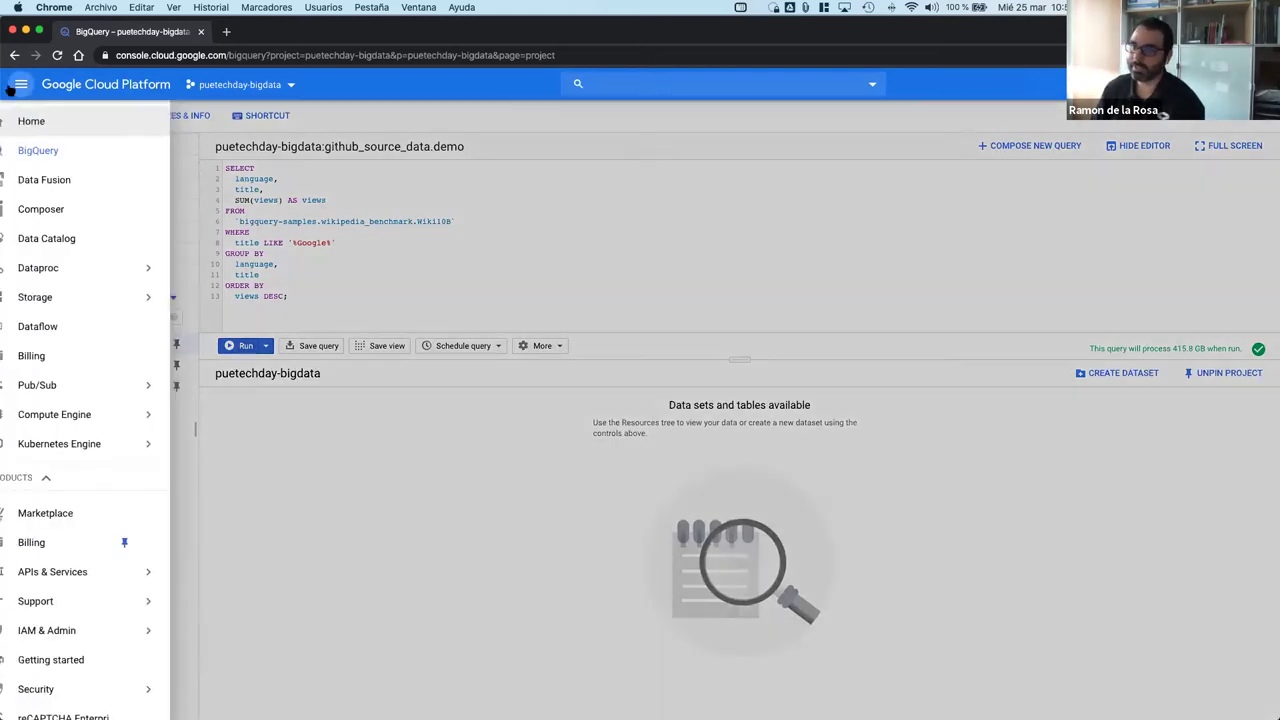
pyautogui.moveTo(84, 395)
pyautogui.scroll(-5, 84, 570)
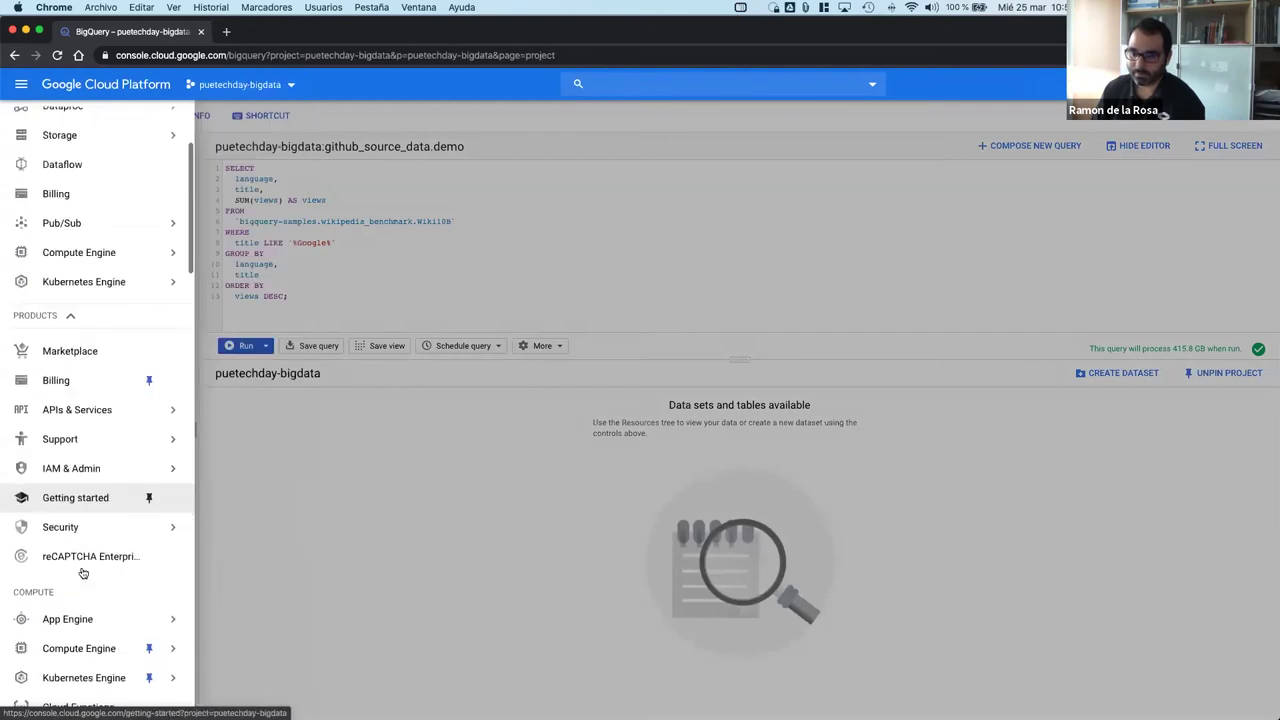
pyautogui.scroll(-1, 83, 567)
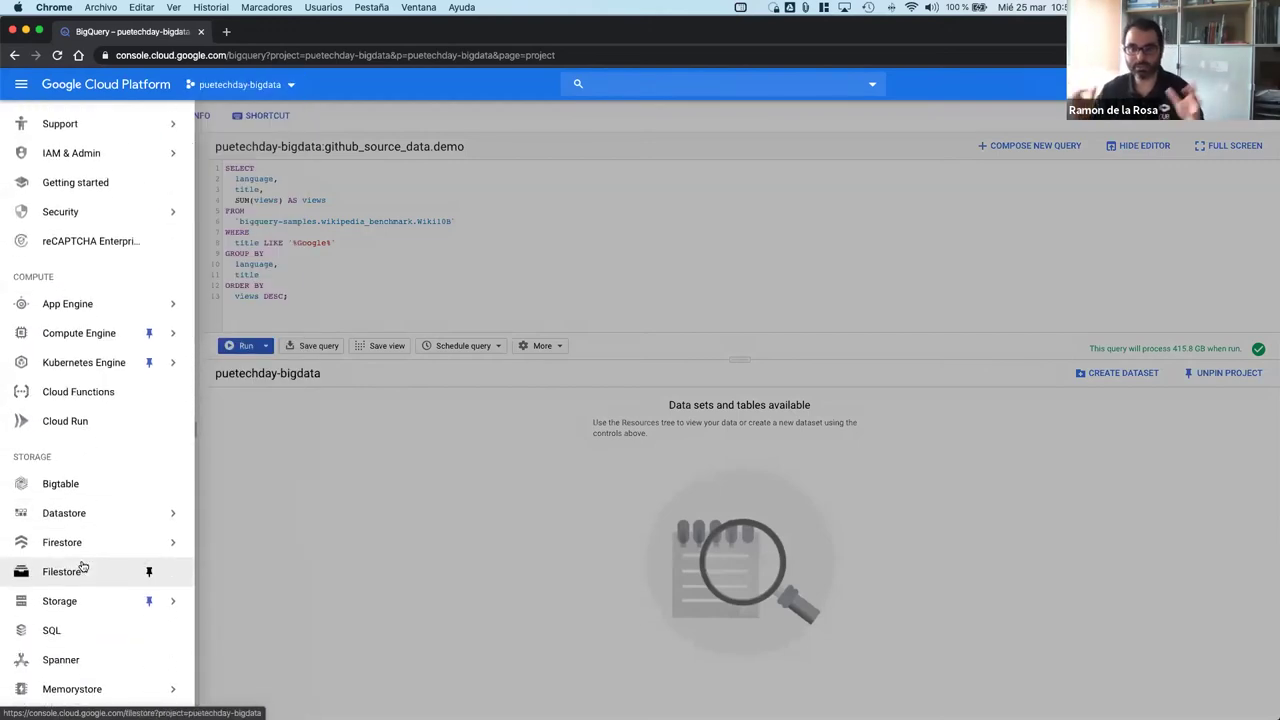
pyautogui.scroll(-5, 83, 567)
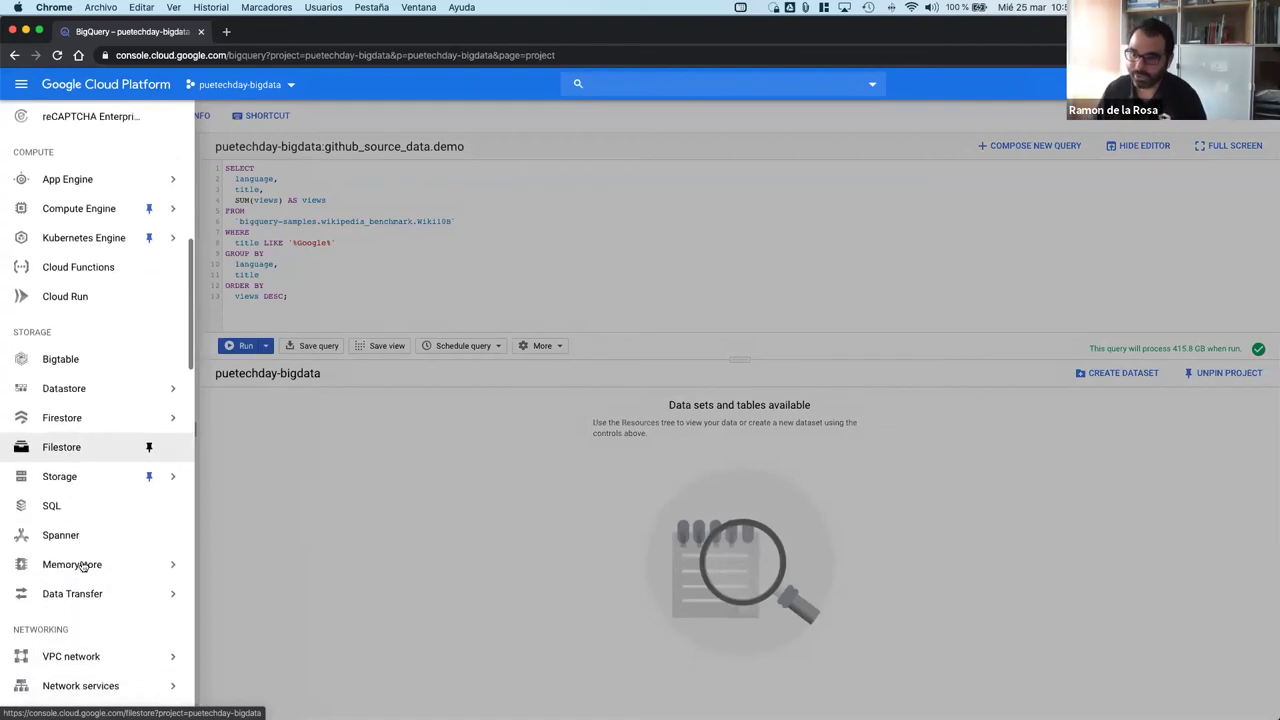
# Step: Go to Cloud Monitoring and scroll through its Overview dashboards and charts
pyautogui.scroll(-2, 80, 568)
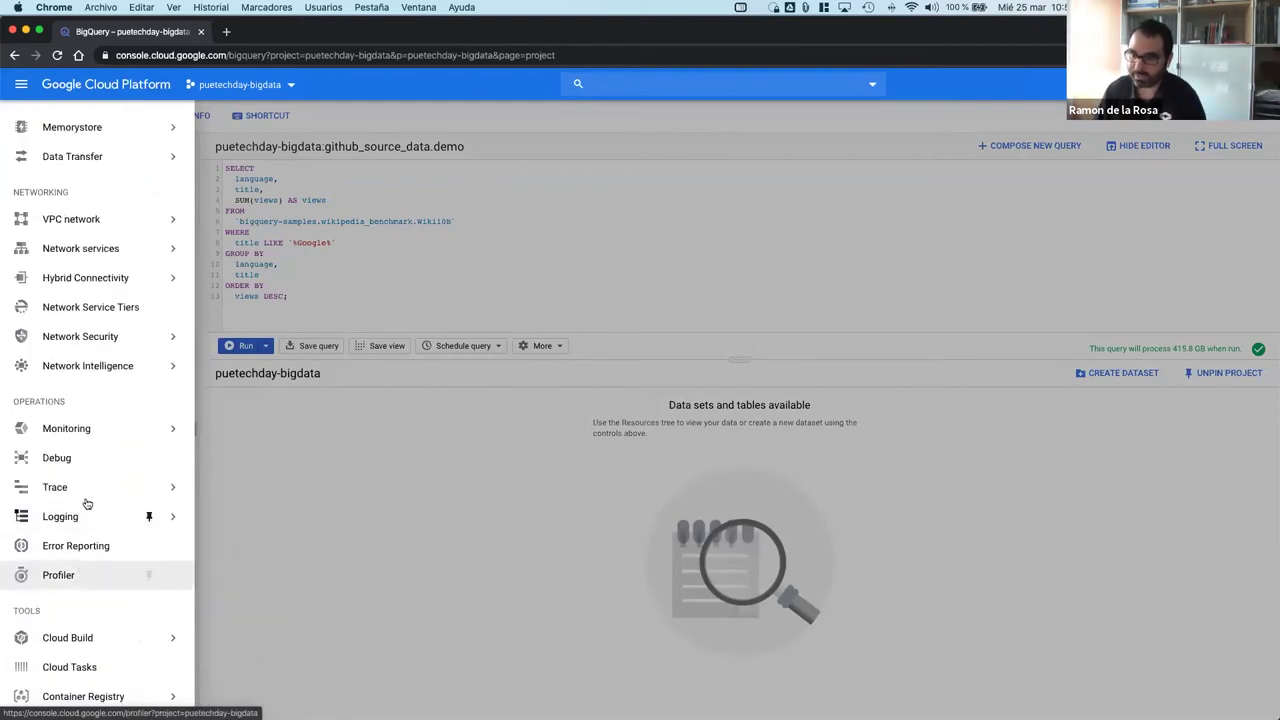
pyautogui.click(86, 437)
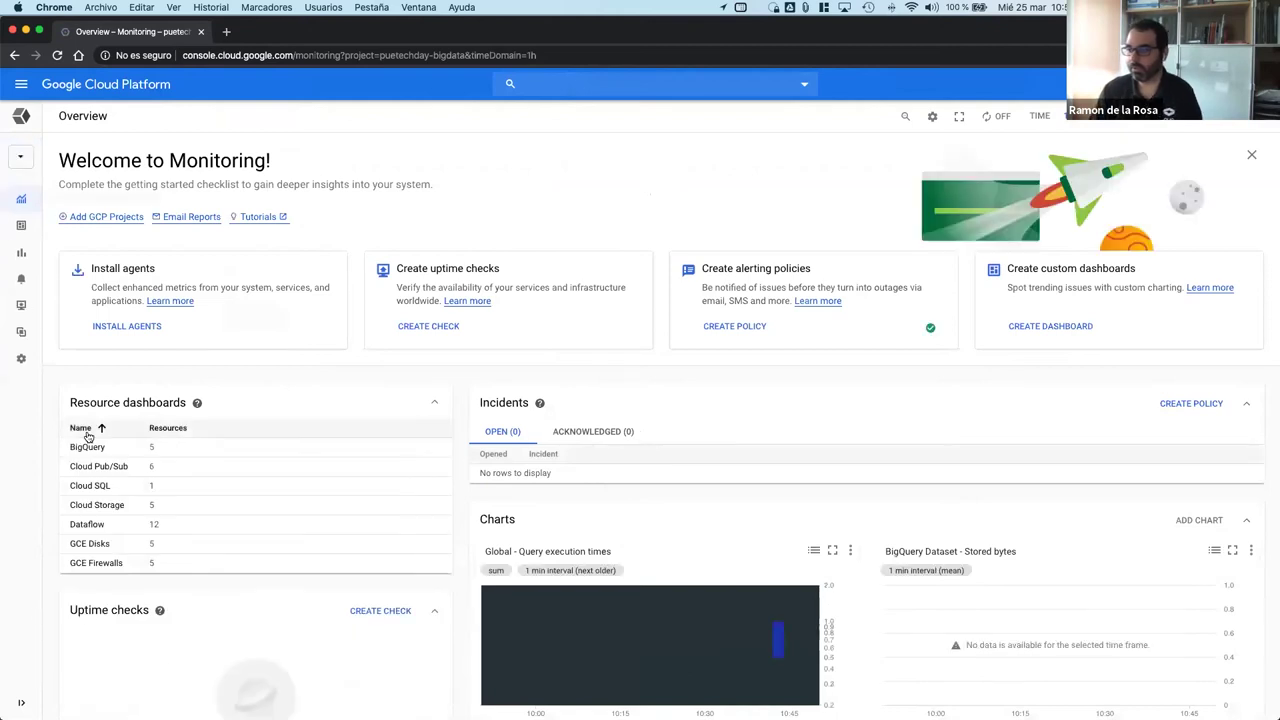
pyautogui.scroll(-1, 470, 470)
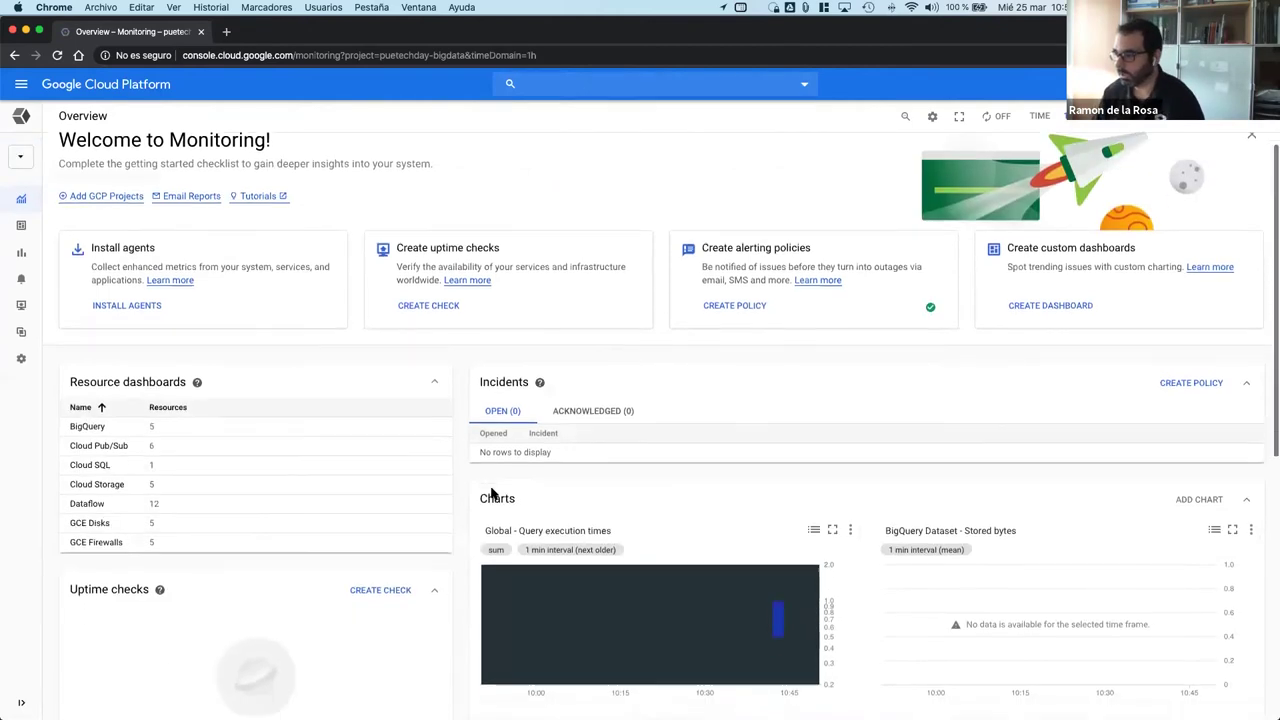
pyautogui.scroll(1, 515, 505)
pyautogui.scroll(1, 530, 518)
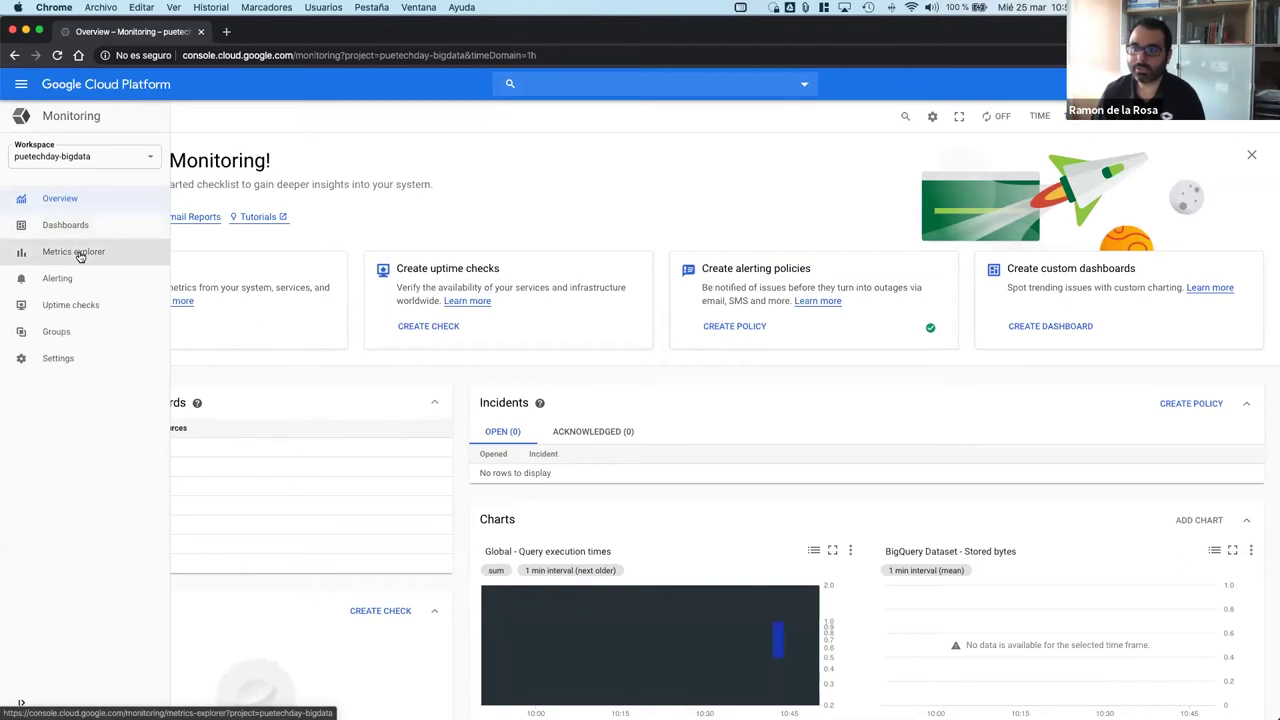
# Step: In Metrics explorer, search for BigQuery metrics and chart Query count
pyautogui.click(80, 255)
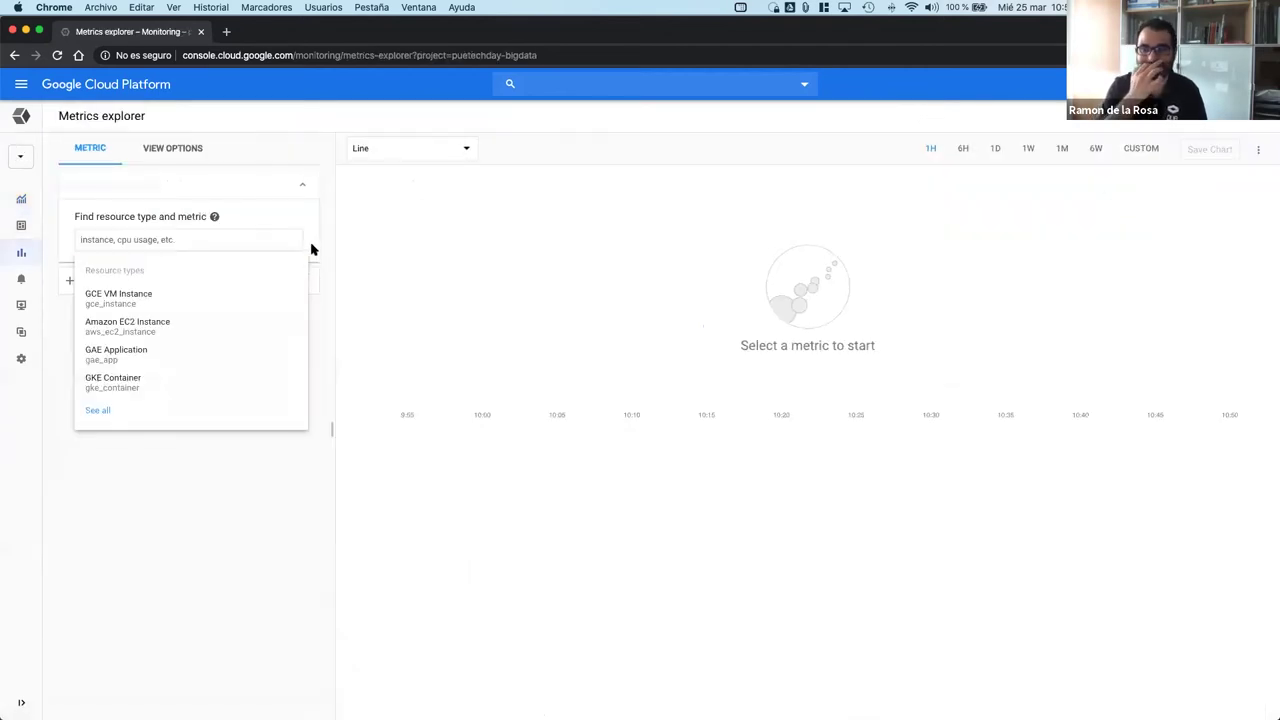
pyautogui.write('bif')
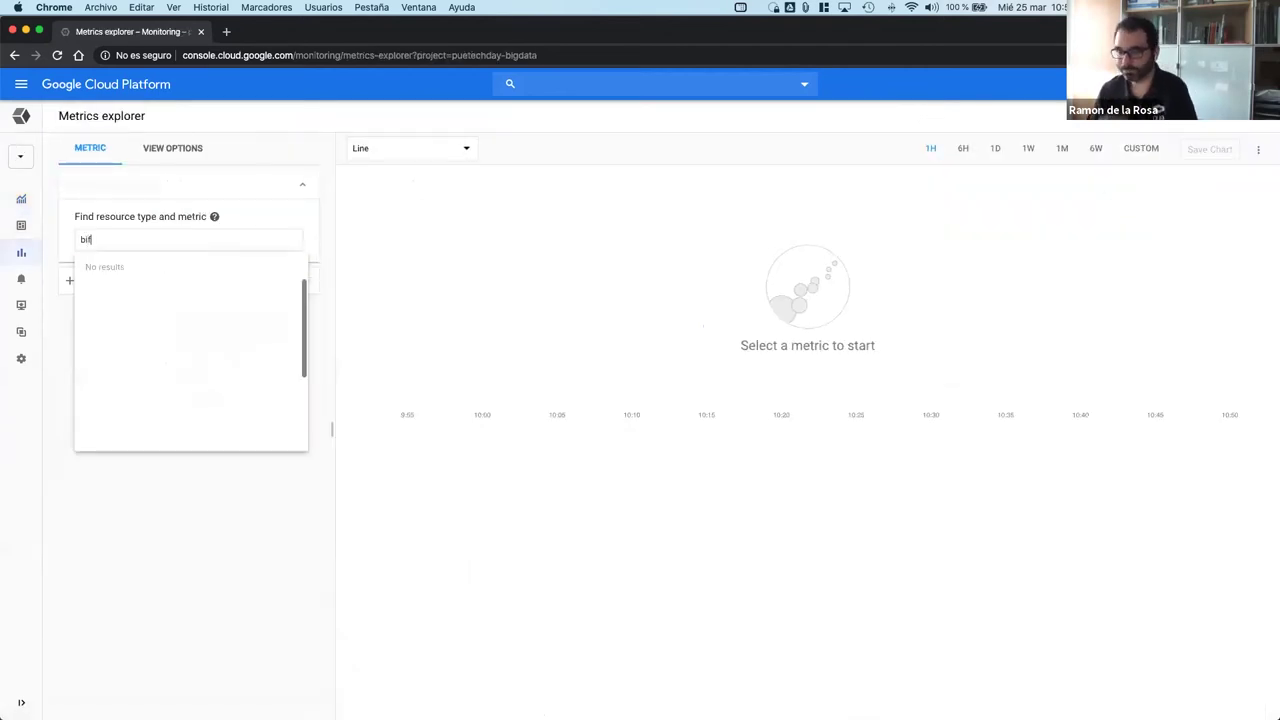
pyautogui.write('gm')
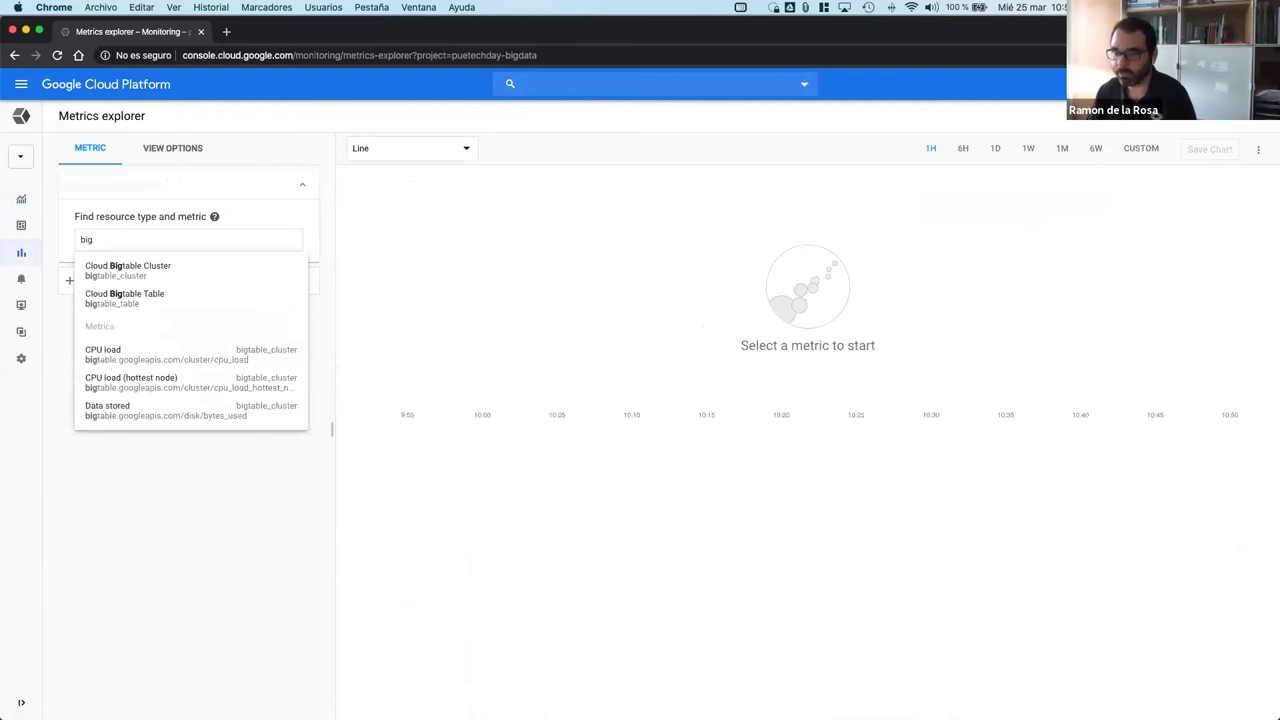
pyautogui.press('BackSpace')
pyautogui.press('BackSpace')
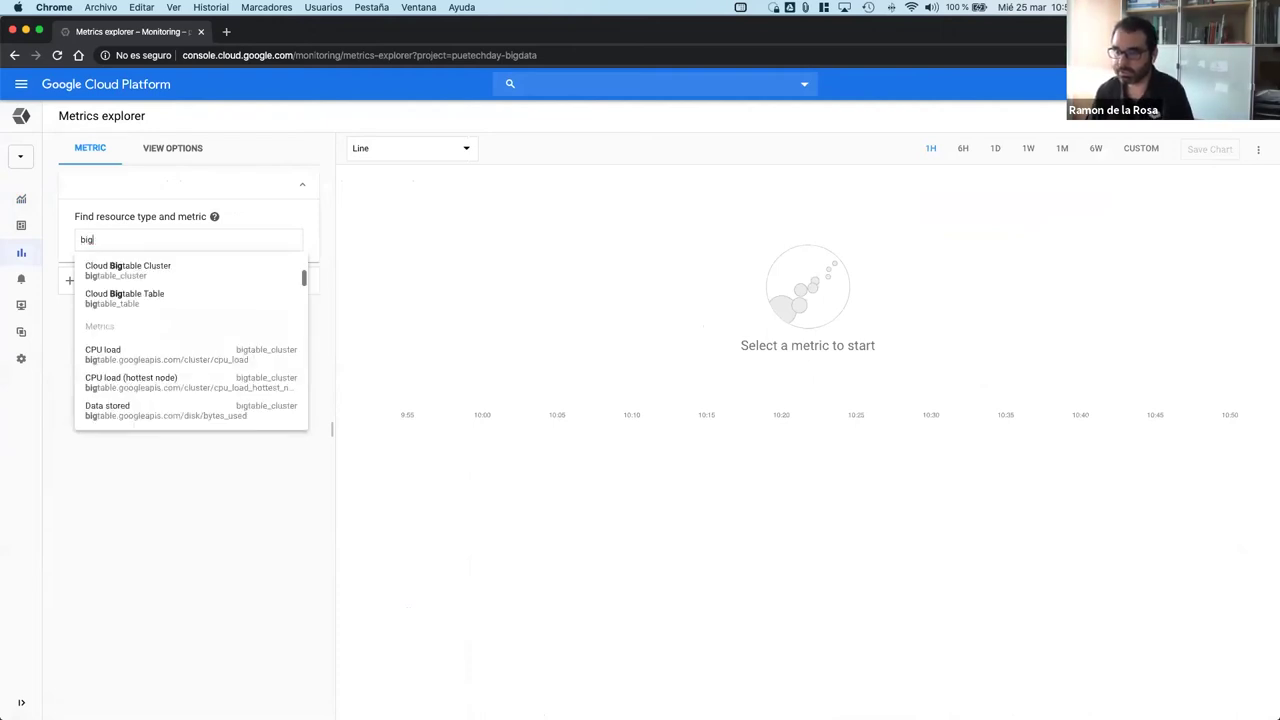
pyautogui.write('gq')
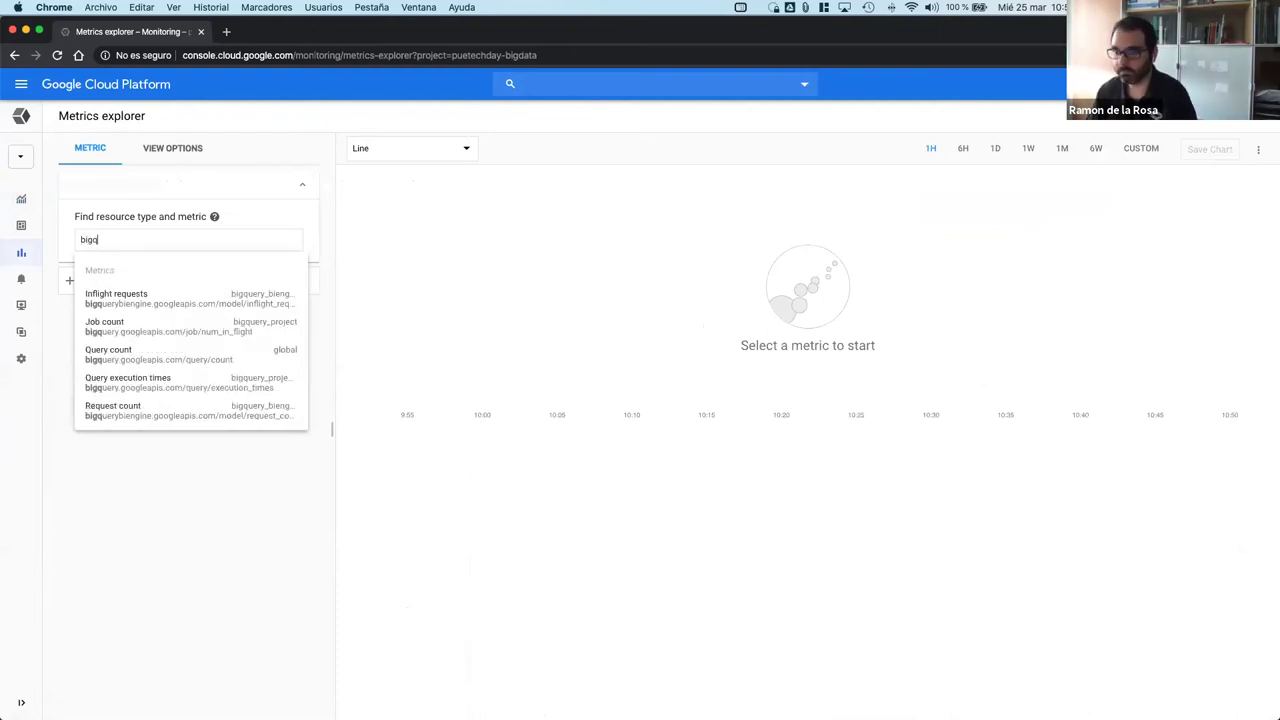
pyautogui.scroll(-1, 240, 308)
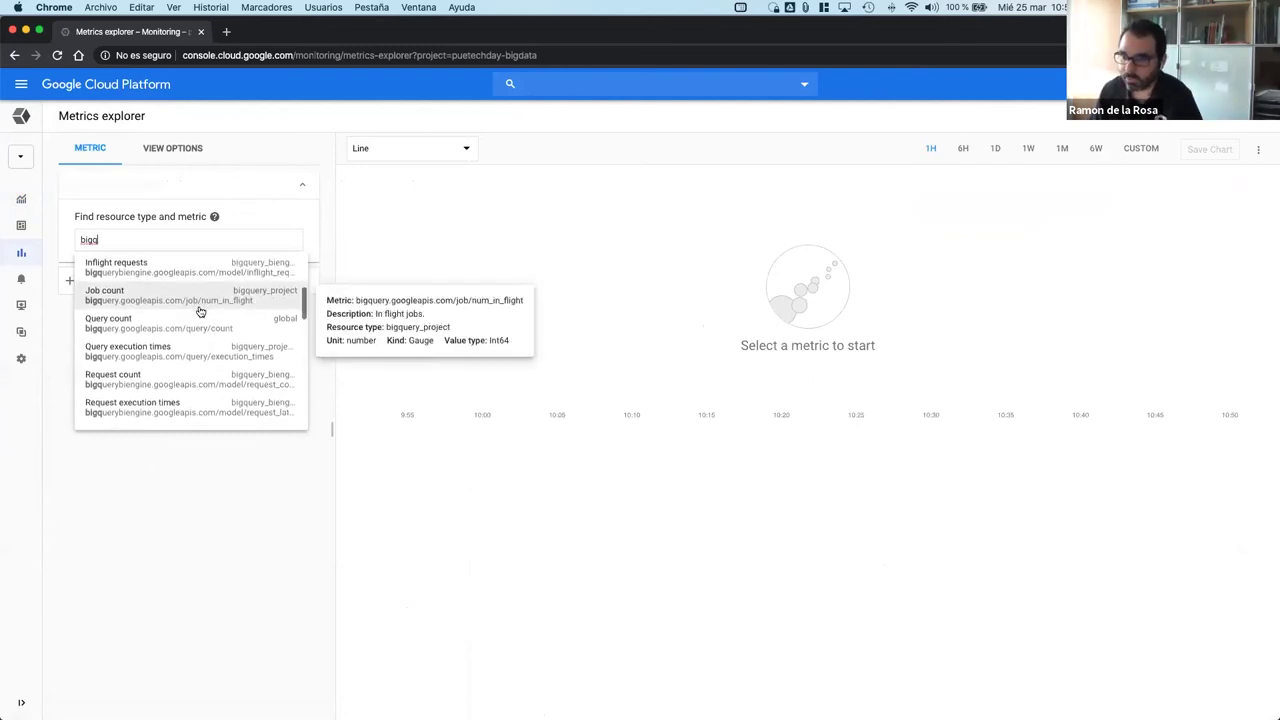
pyautogui.click(184, 326)
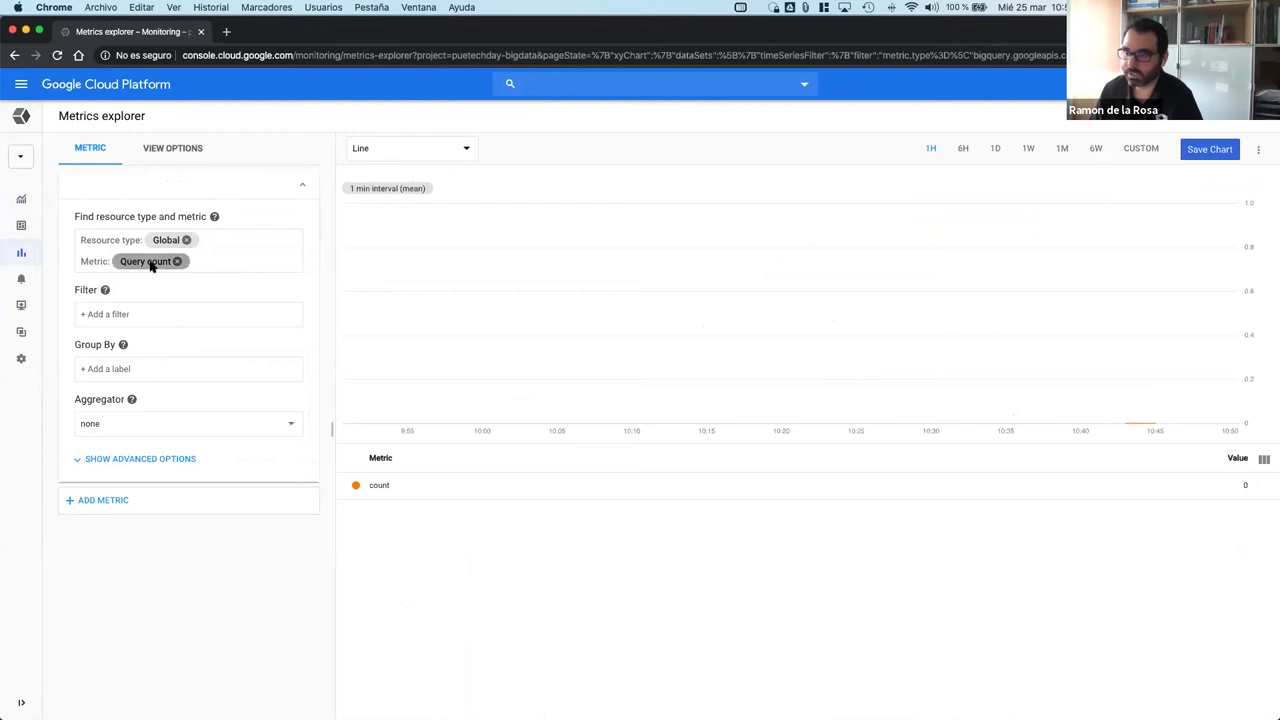
# Step: Try charting Scanned bytes billed instead, then switch back to Query count
pyautogui.click(178, 262)
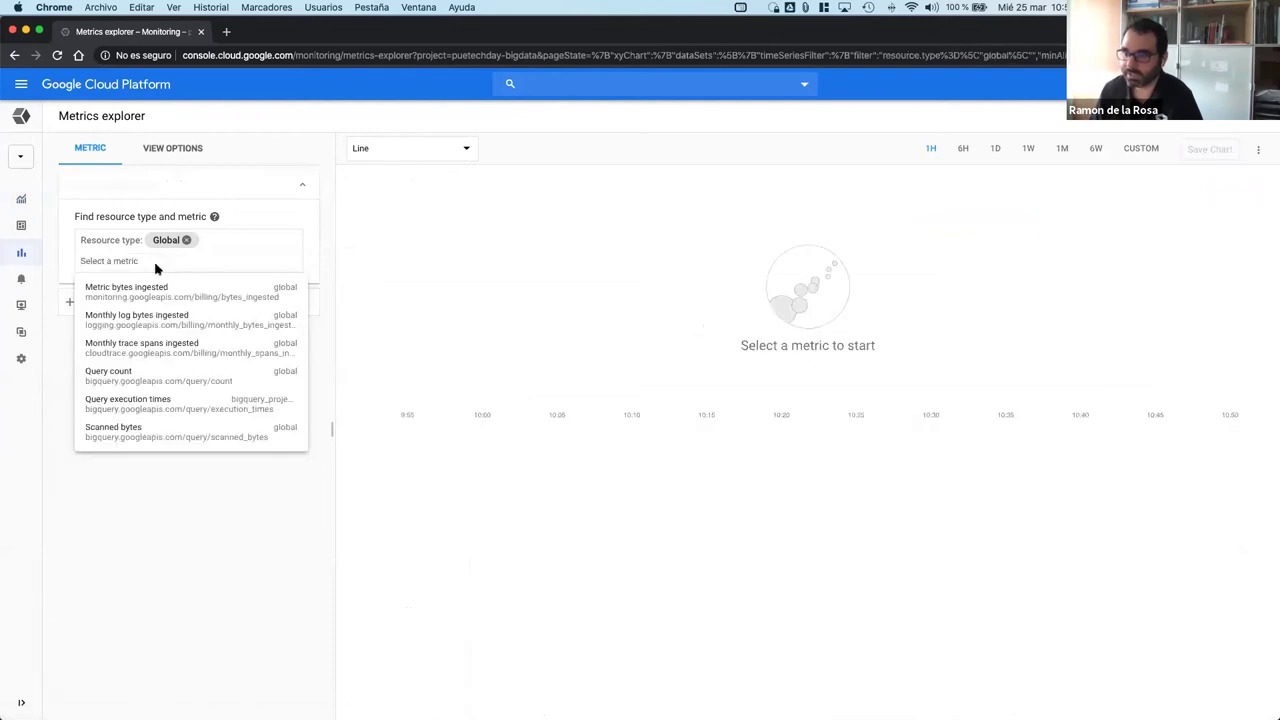
pyautogui.click(146, 266)
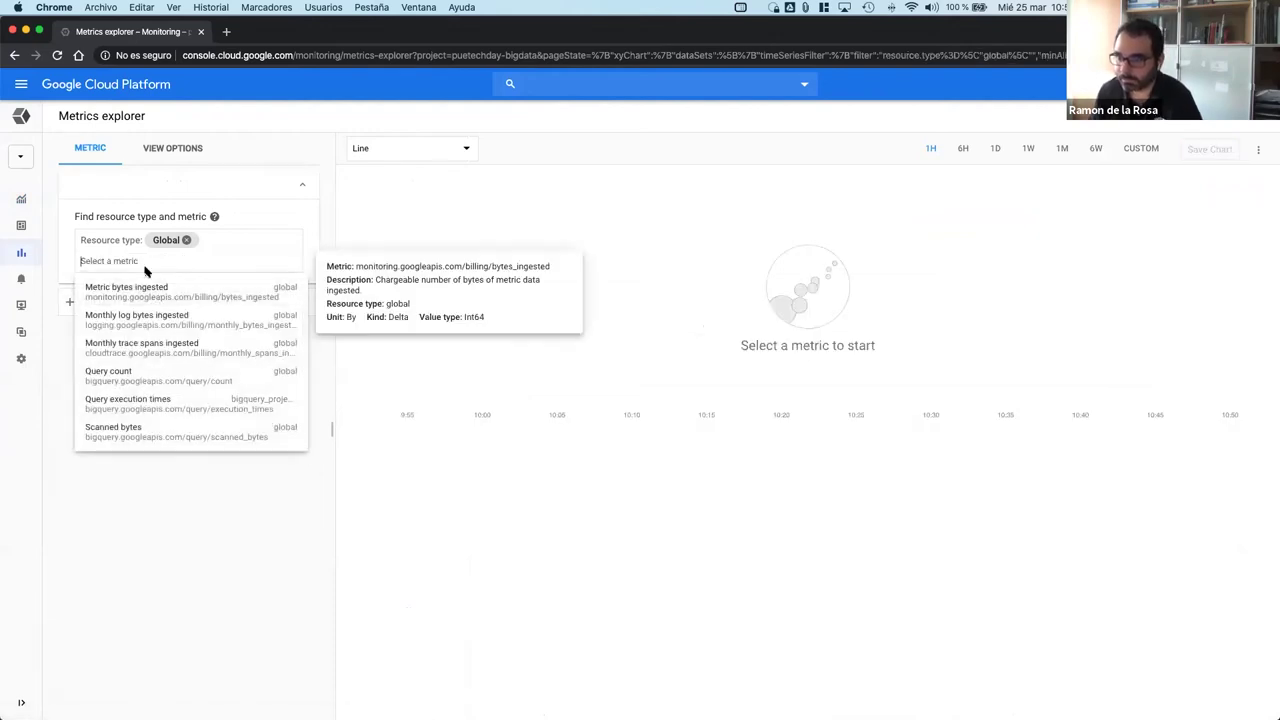
pyautogui.write('bi')
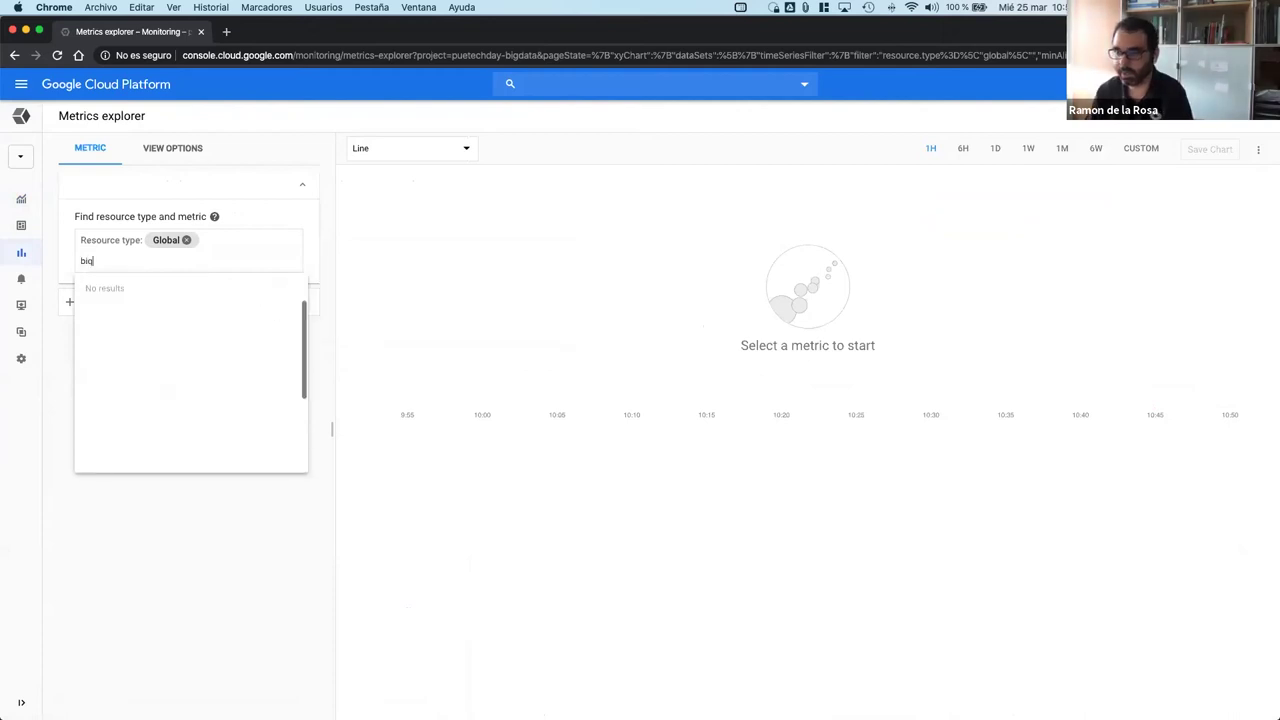
pyautogui.write('gqu')
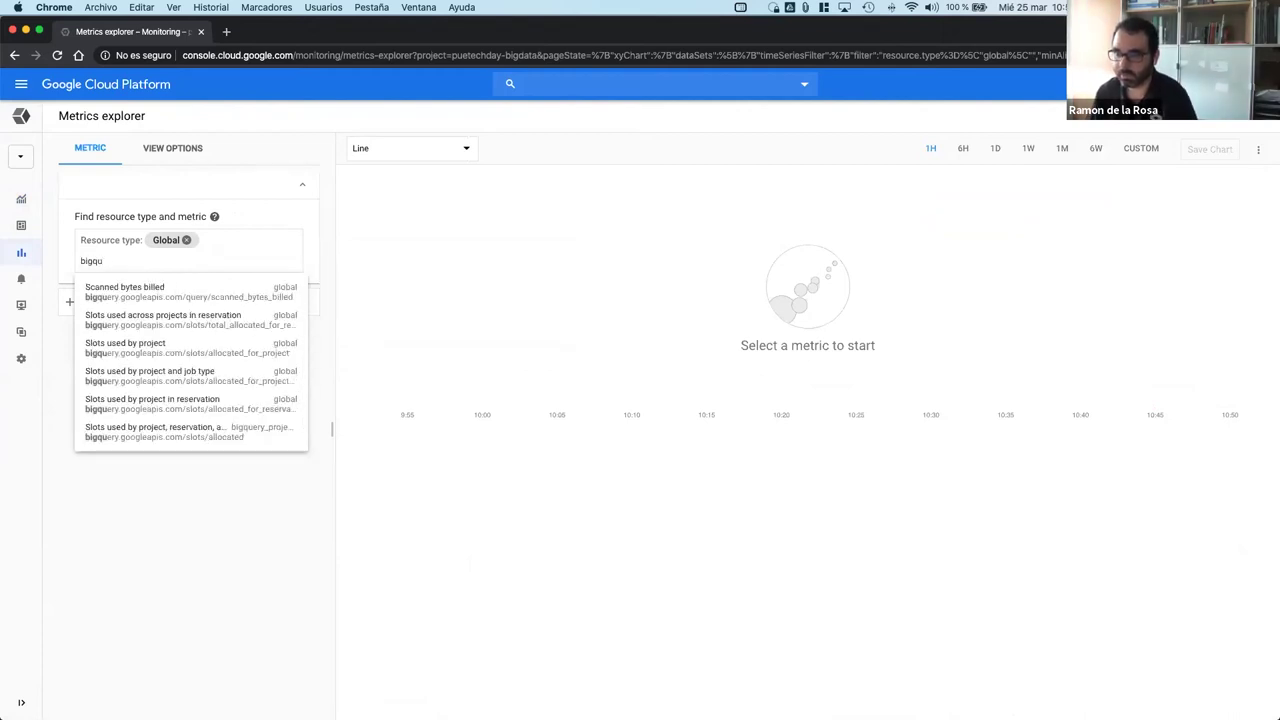
pyautogui.click(158, 298)
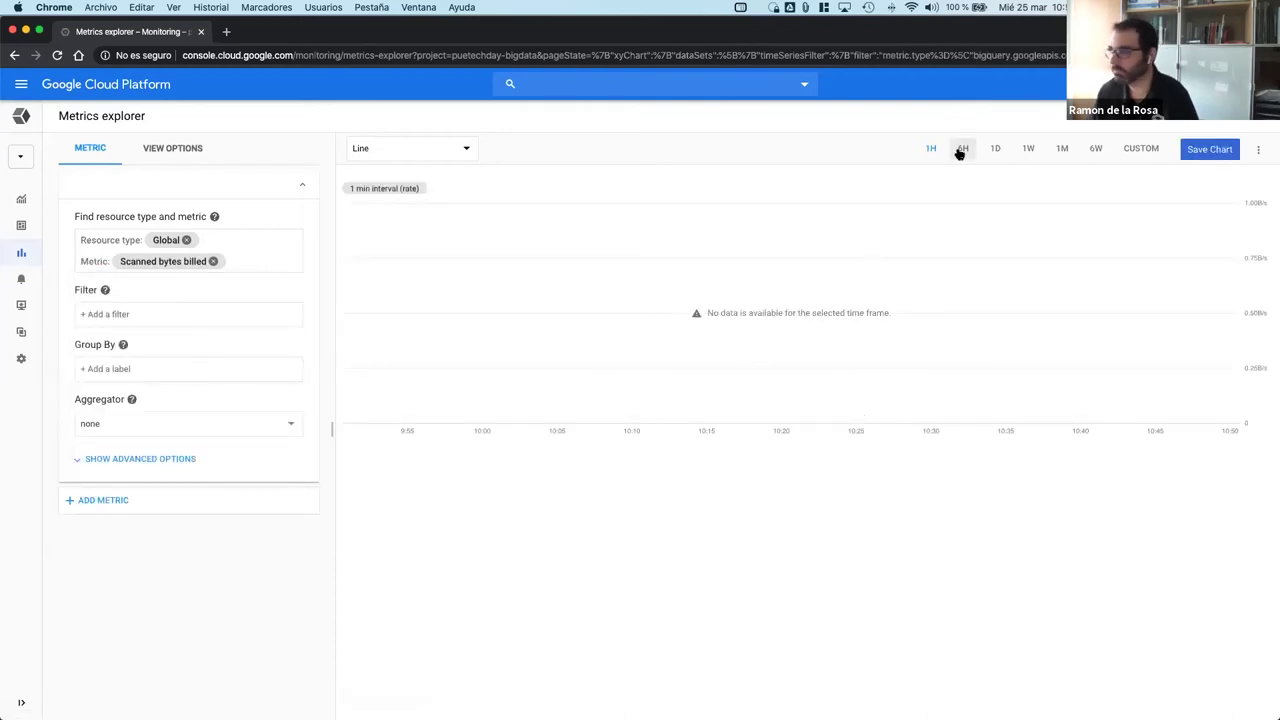
pyautogui.click(213, 261)
pyautogui.click(166, 269)
pyautogui.scroll(-1, 180, 360)
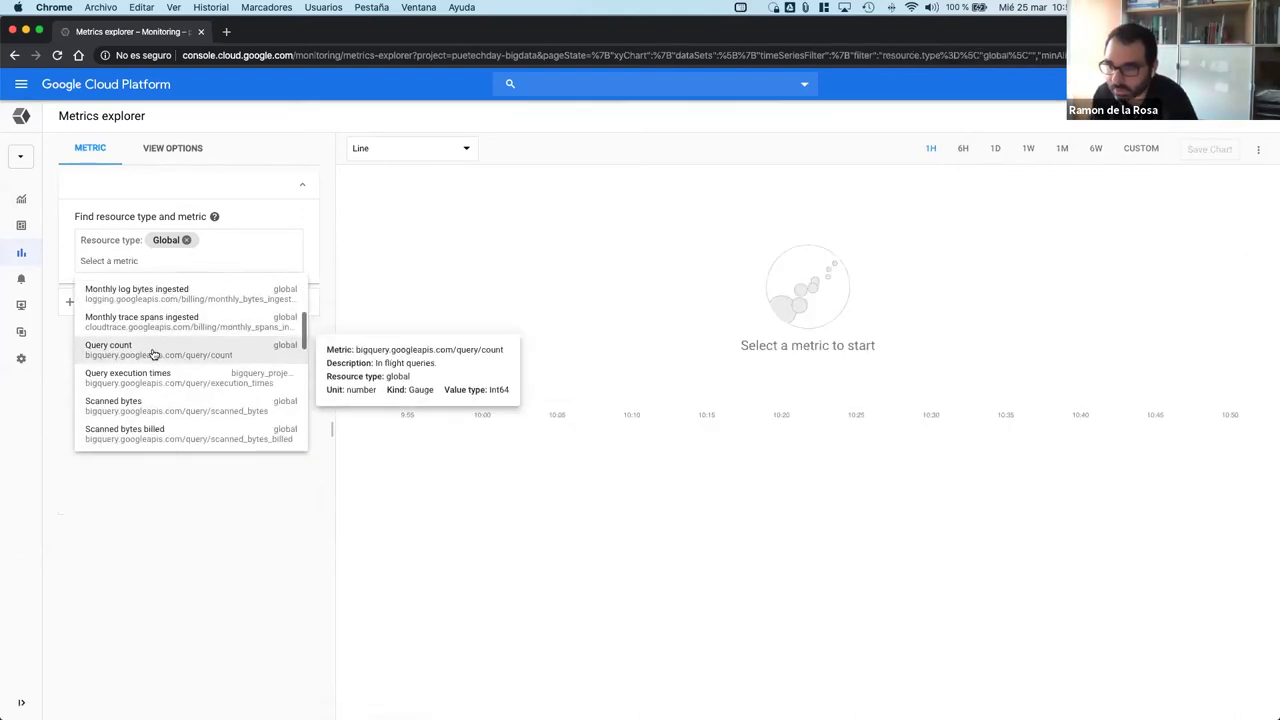
pyautogui.click(156, 352)
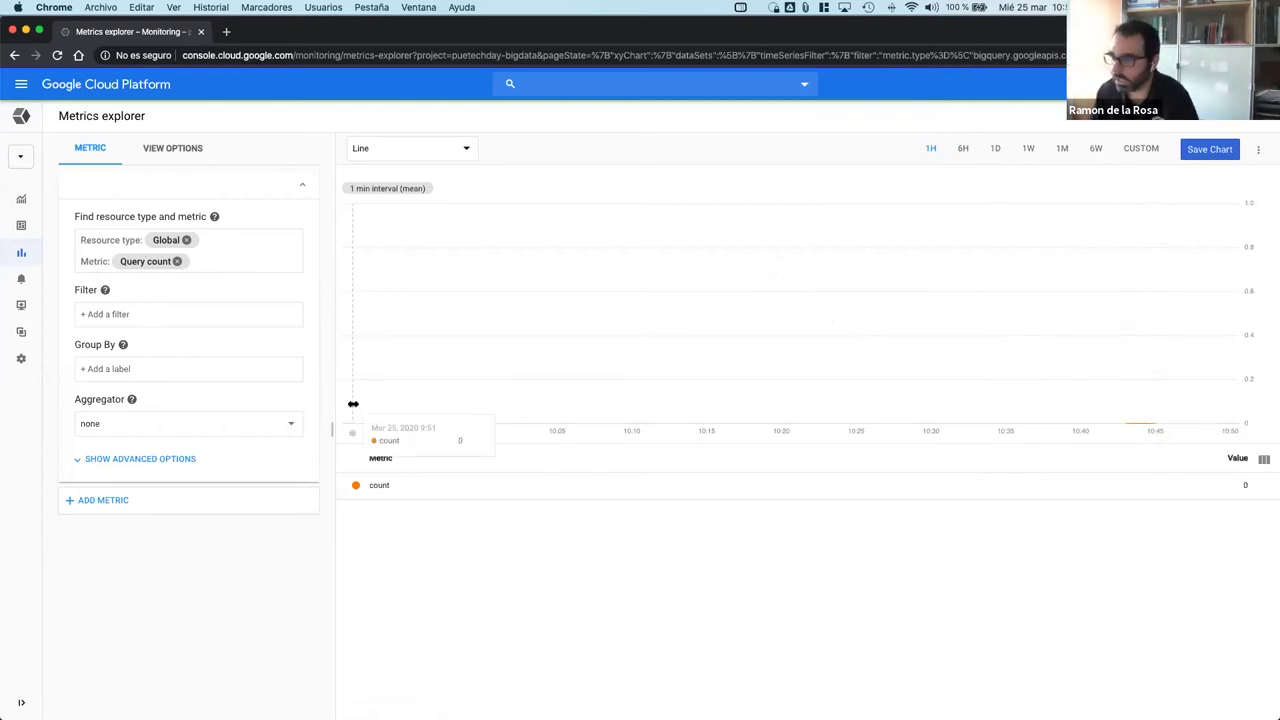
# Step: Chart Query execution times and set the aggregator to mean
pyautogui.click(177, 262)
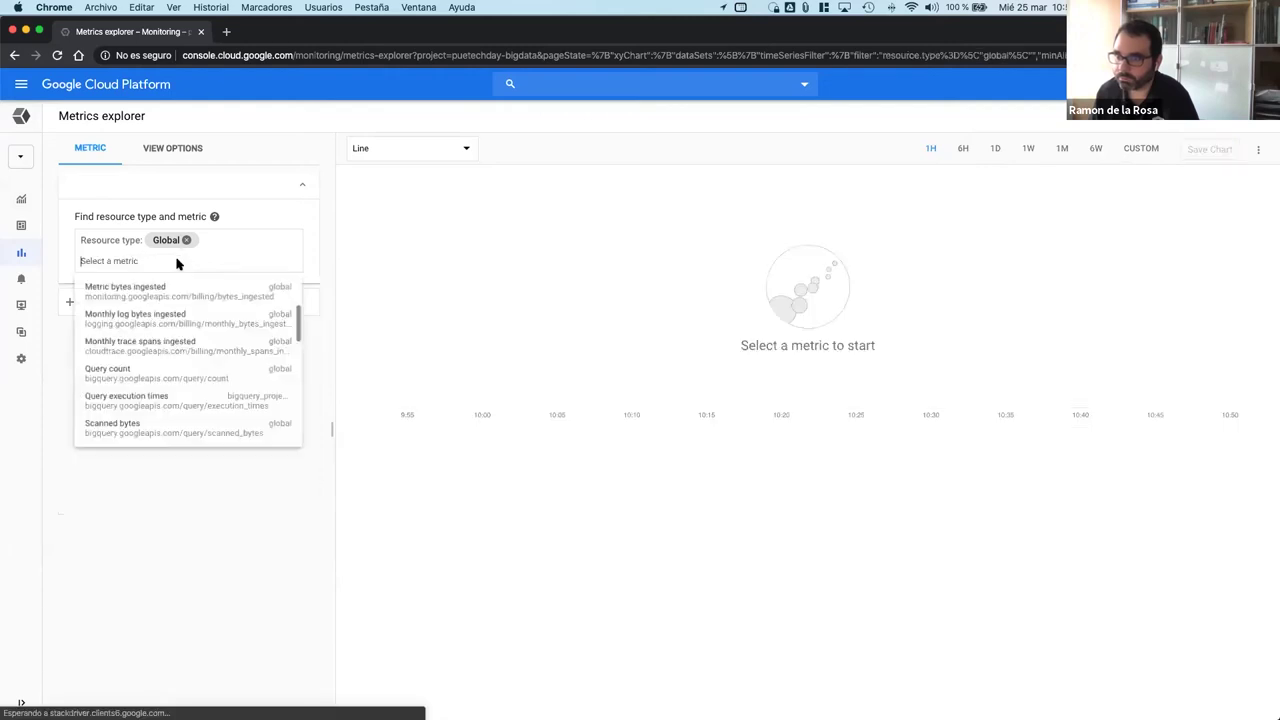
pyautogui.scroll(-1, 162, 382)
pyautogui.click(164, 366)
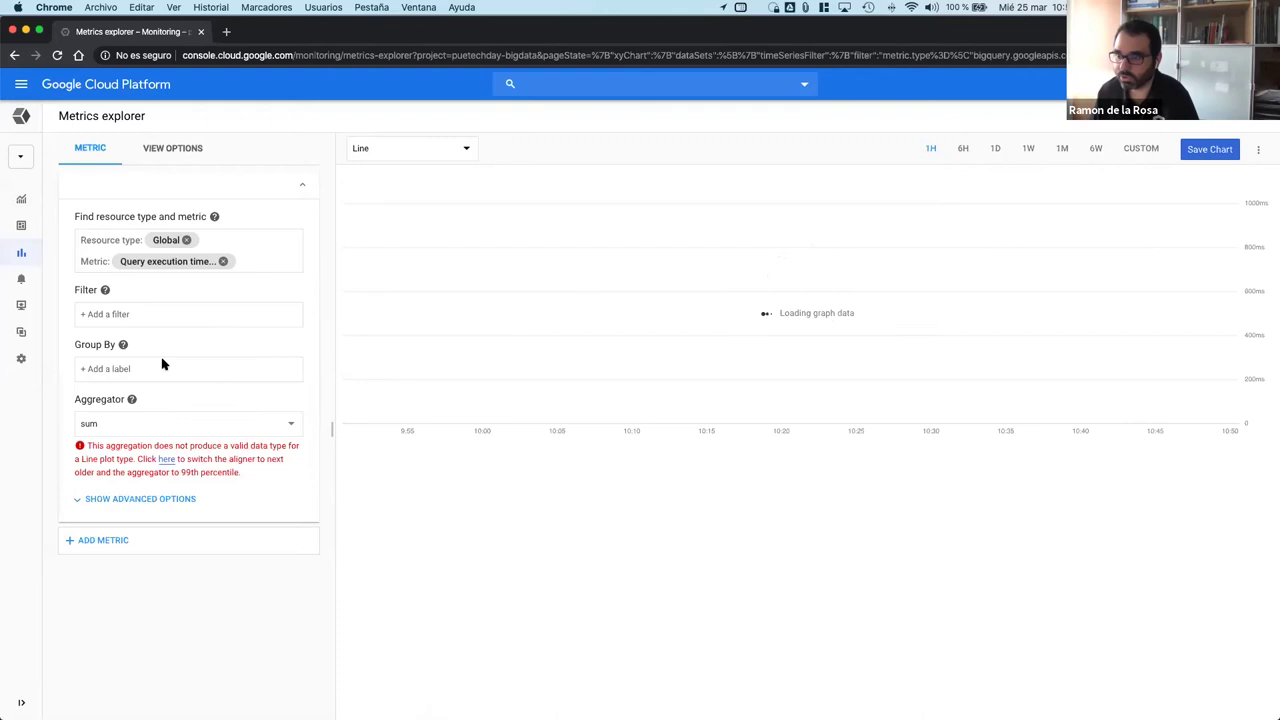
pyautogui.click(160, 424)
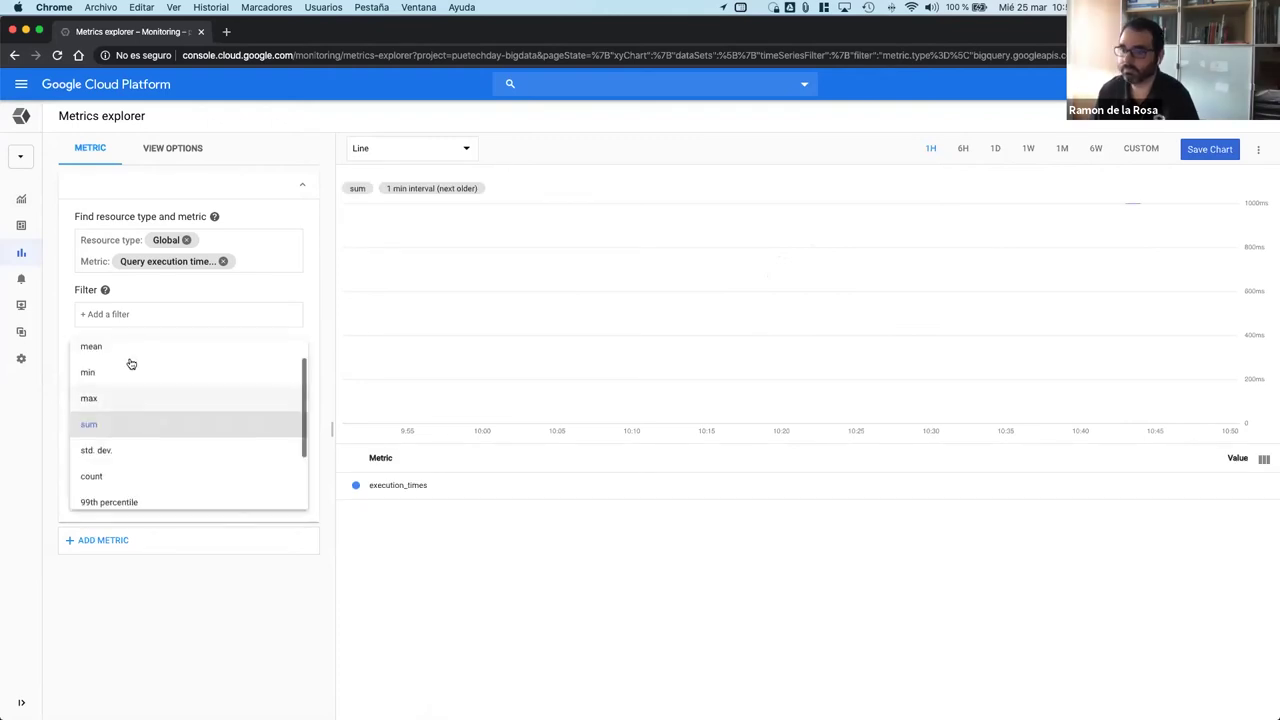
pyautogui.click(131, 346)
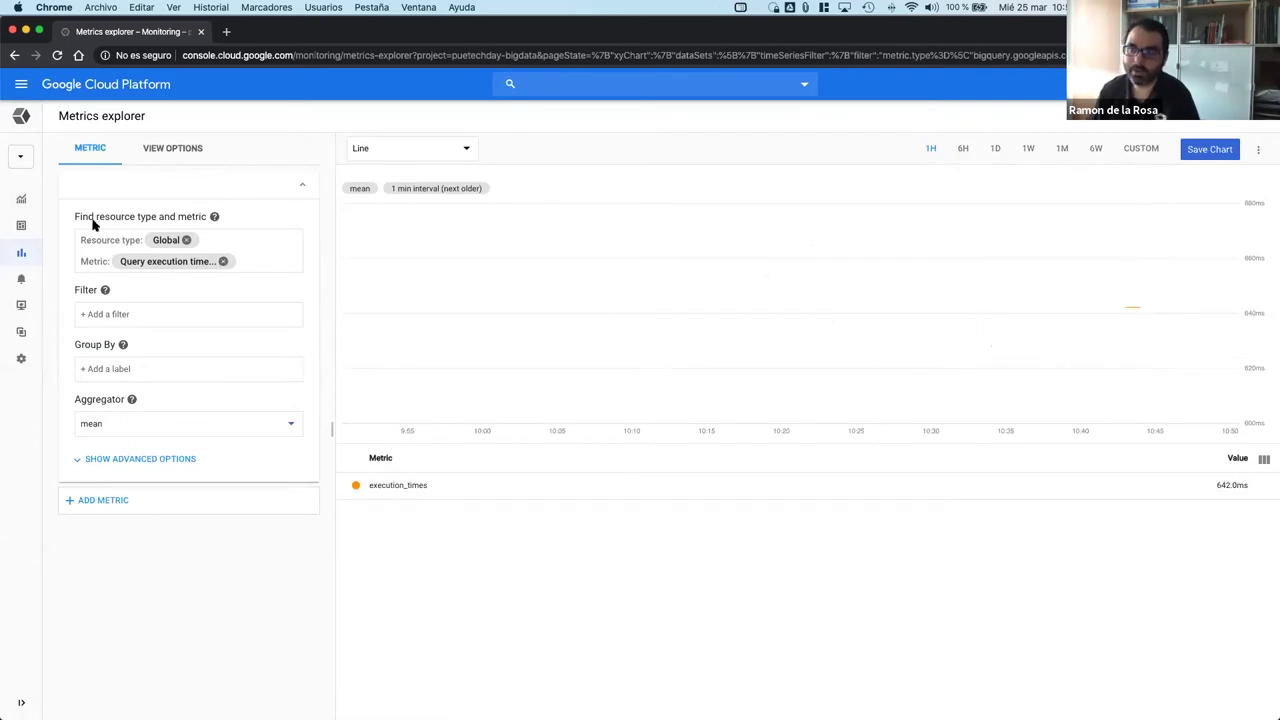
# Step: Scroll briefly through the Cloud product list, then close it without choosing anything
pyautogui.click(22, 87)
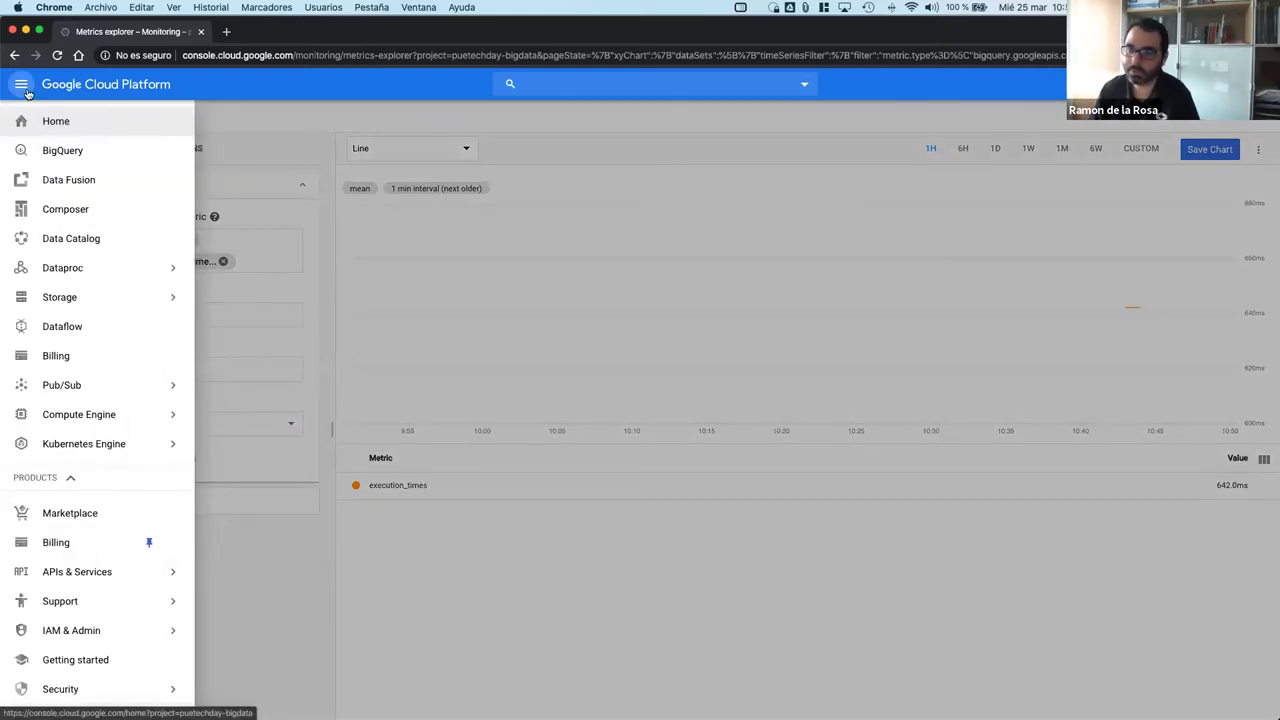
pyautogui.scroll(-5, 95, 370)
pyautogui.scroll(-5, 95, 370)
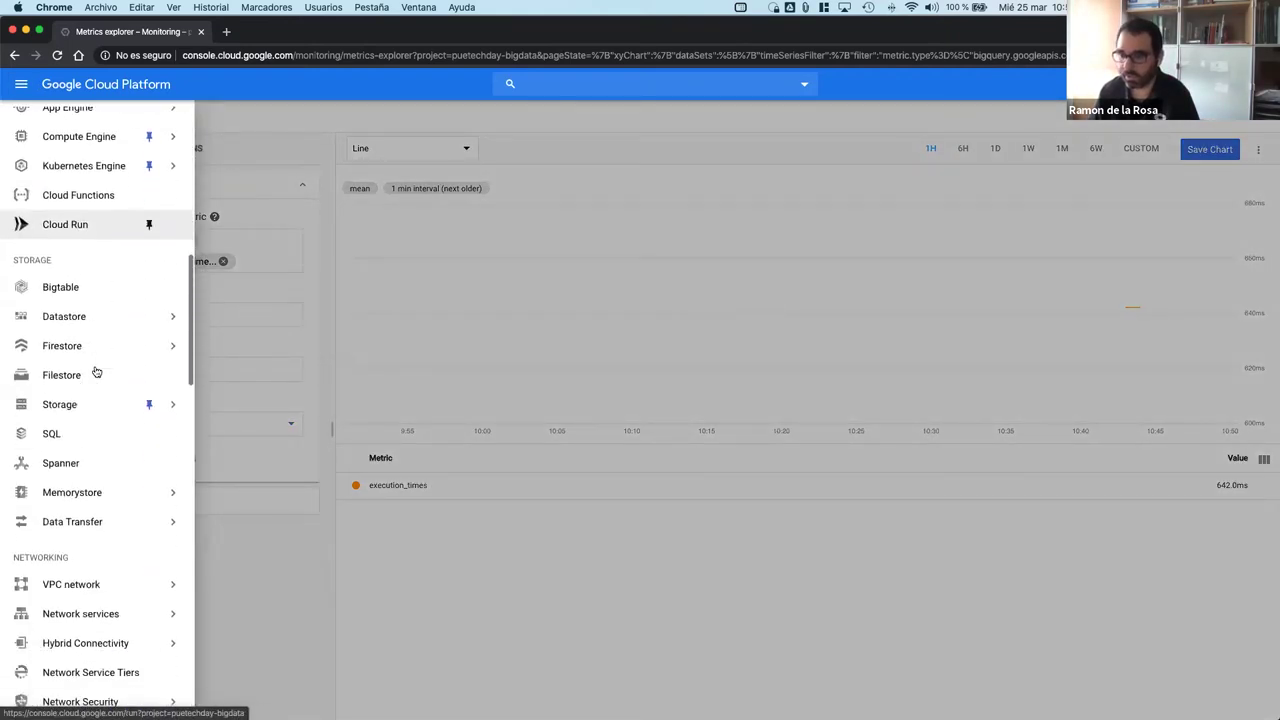
pyautogui.click(93, 367)
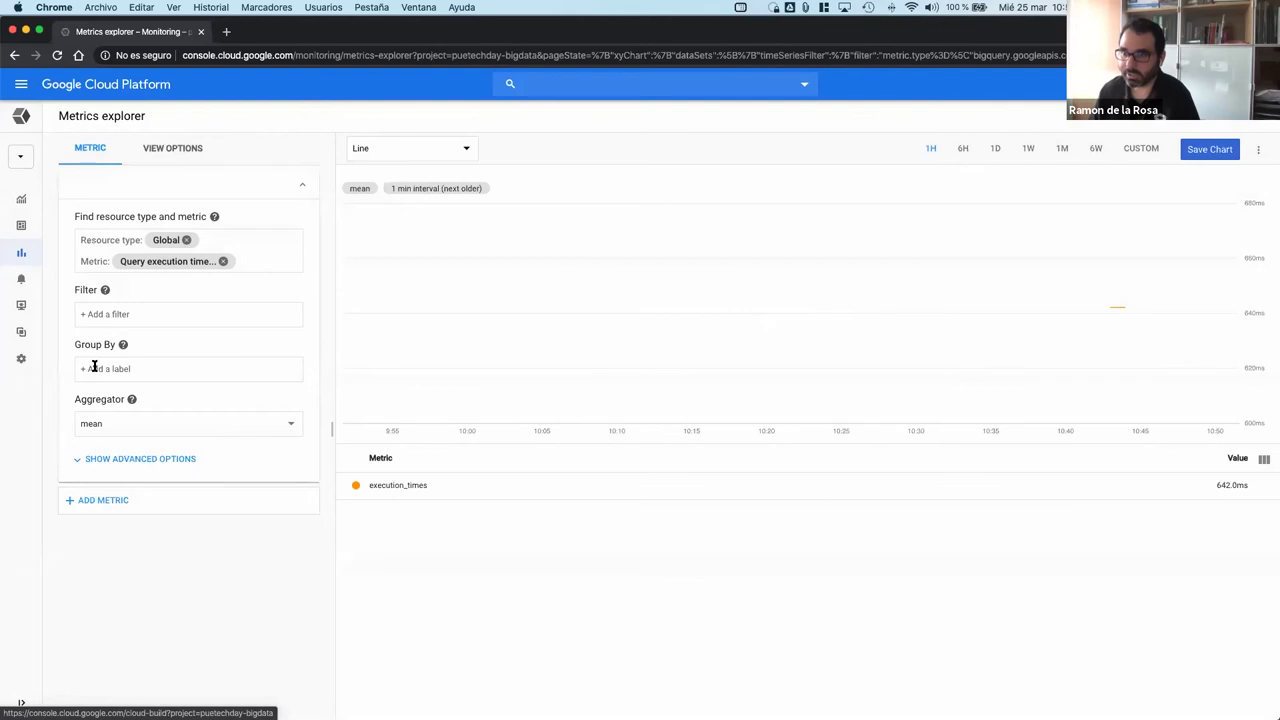
# Step: Browse the full product catalogue and open Logs Viewer from the Logging submenu
pyautogui.click(21, 84)
pyautogui.scroll(-5, 106, 517)
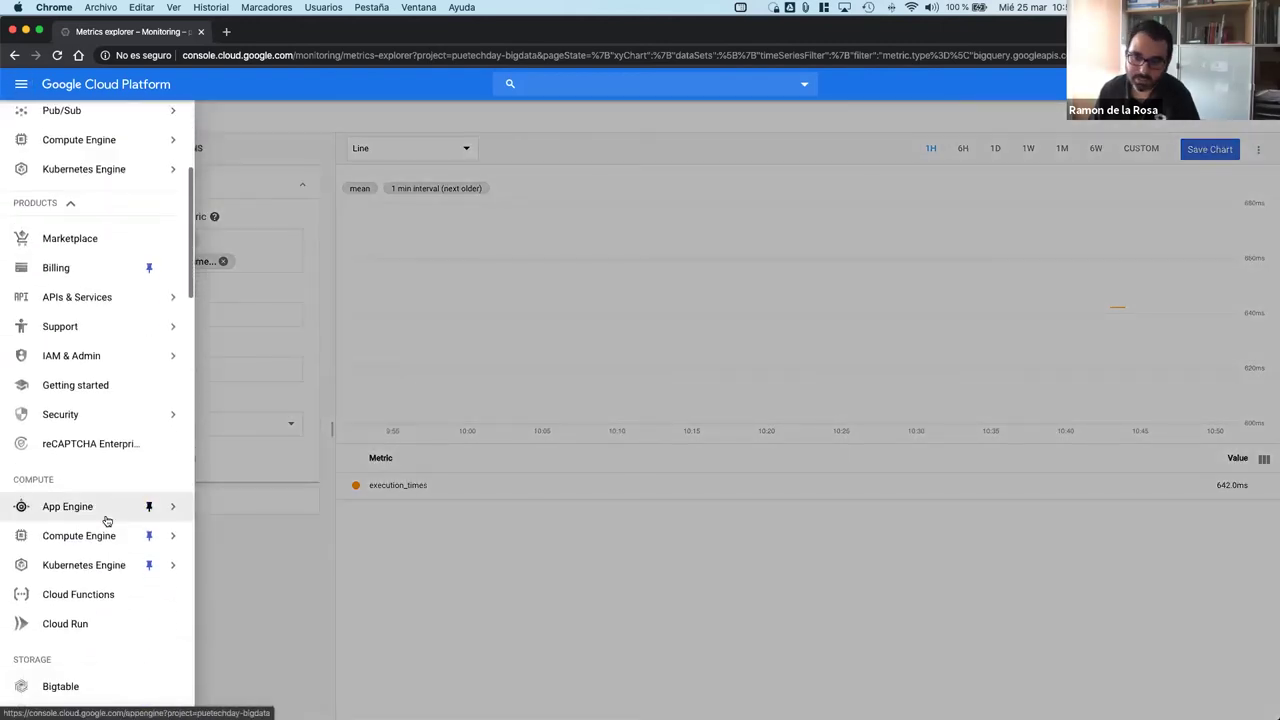
pyautogui.scroll(-7, 91, 628)
pyautogui.scroll(-10, 91, 628)
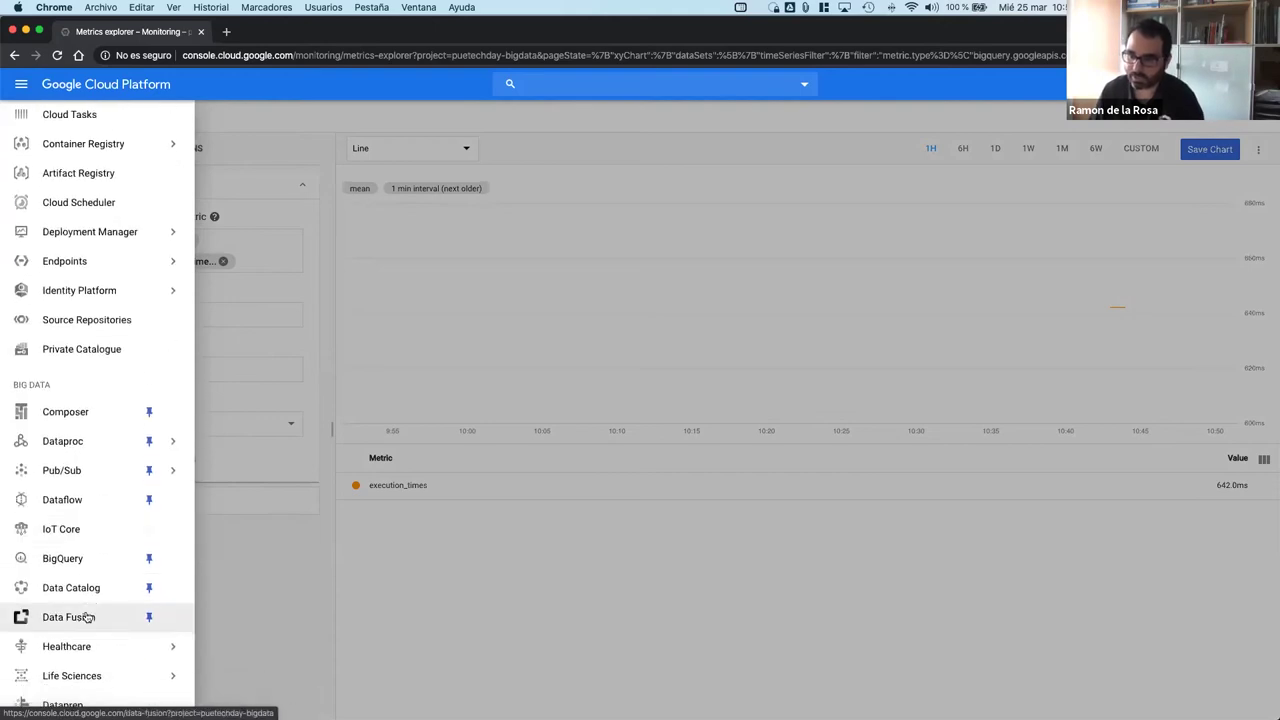
pyautogui.scroll(-8, 88, 617)
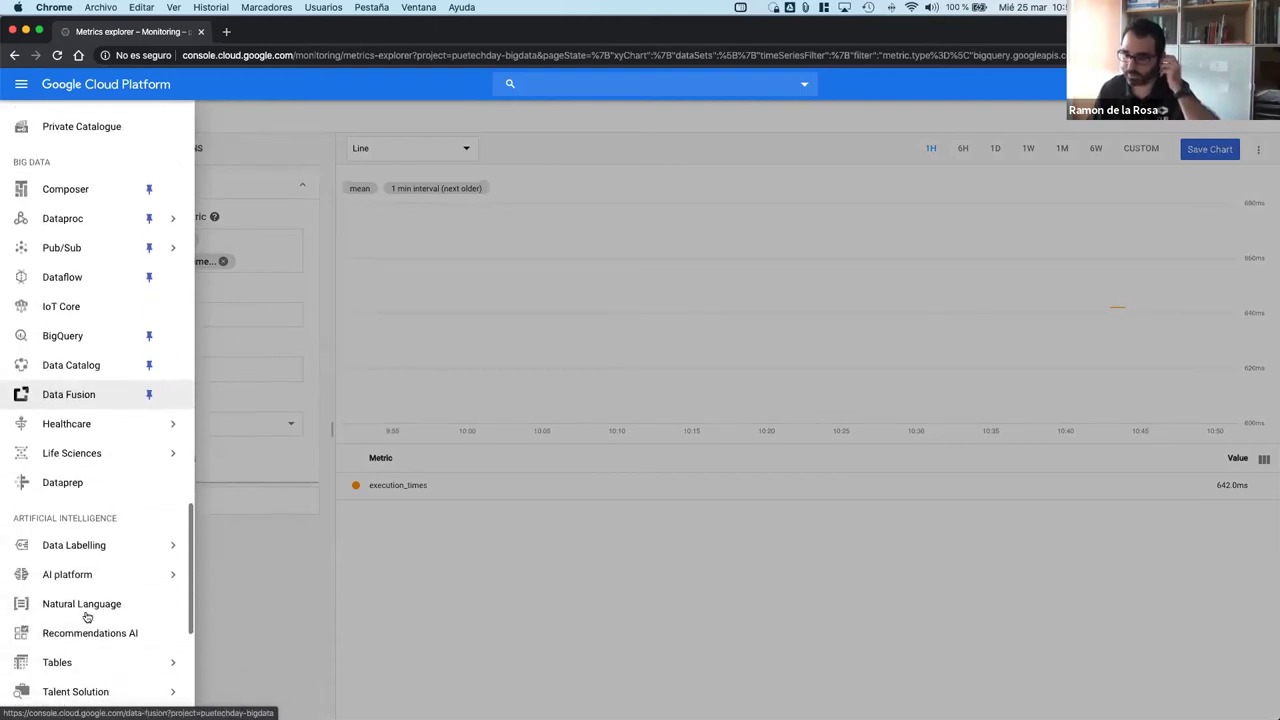
pyautogui.scroll(-5, 87, 617)
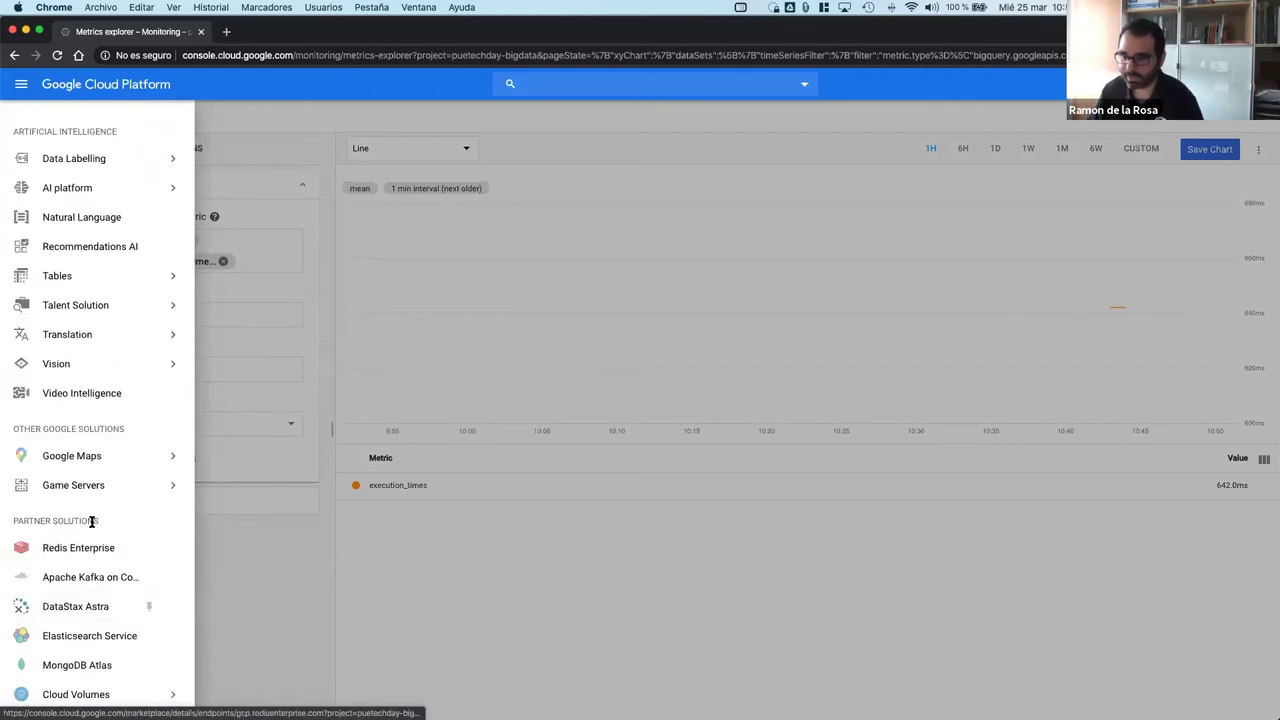
pyautogui.scroll(8, 89, 520)
pyautogui.scroll(5, 90, 522)
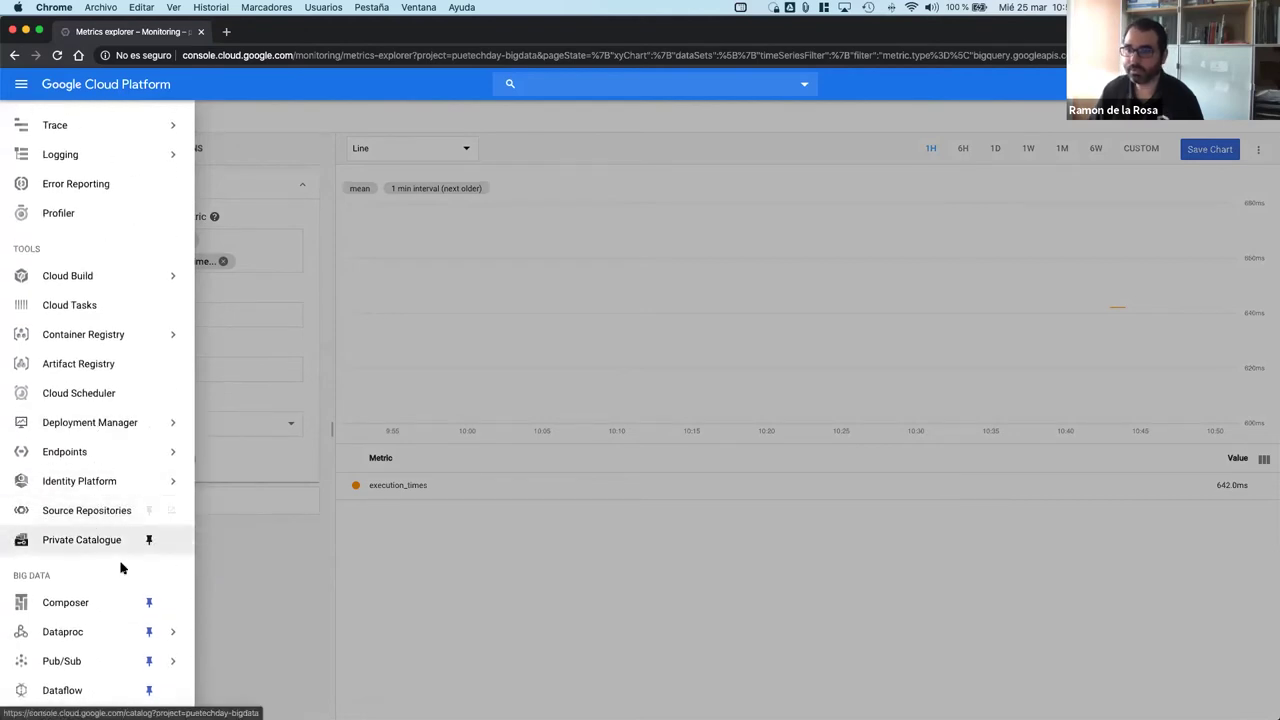
pyautogui.scroll(3, 117, 584)
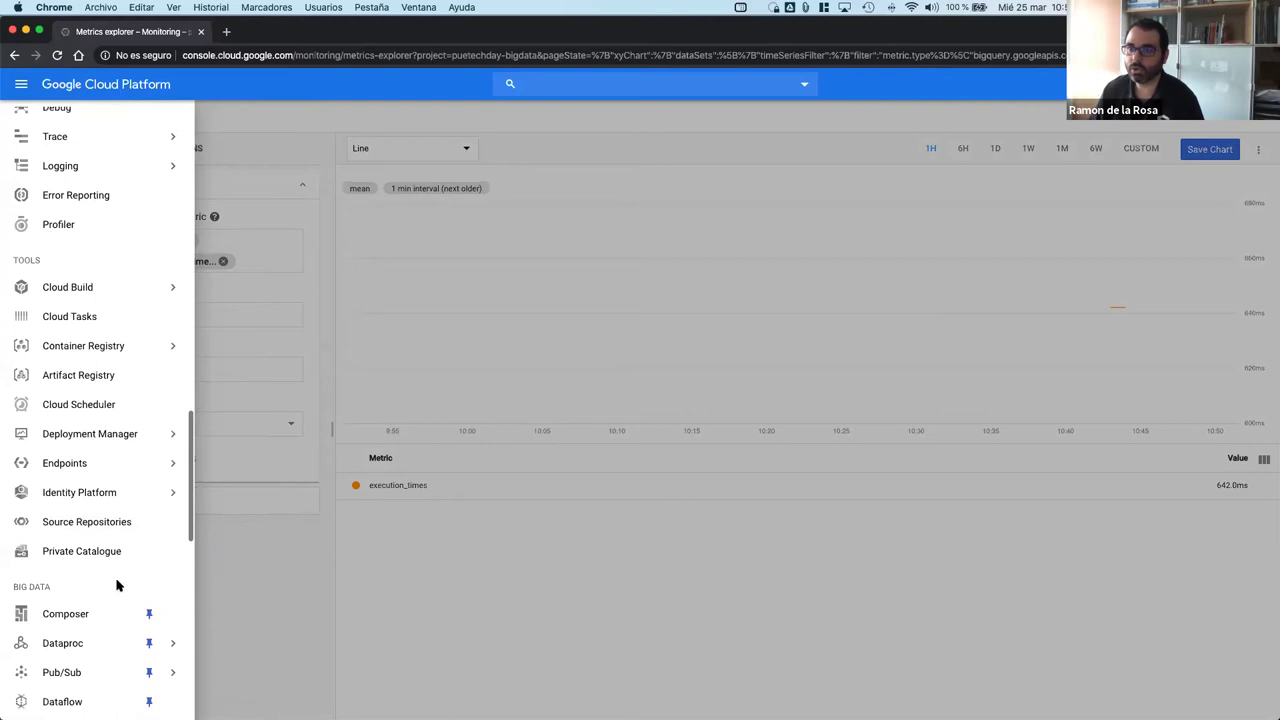
pyautogui.moveTo(95, 347)
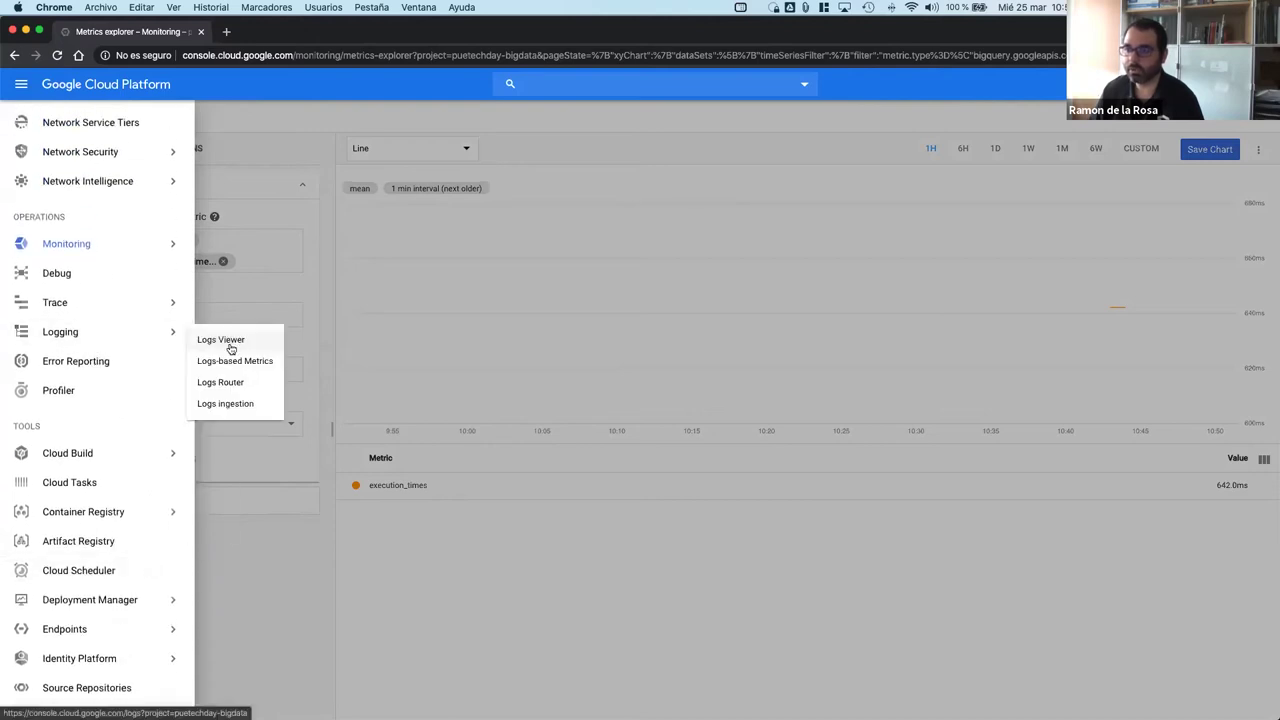
pyautogui.click(221, 340)
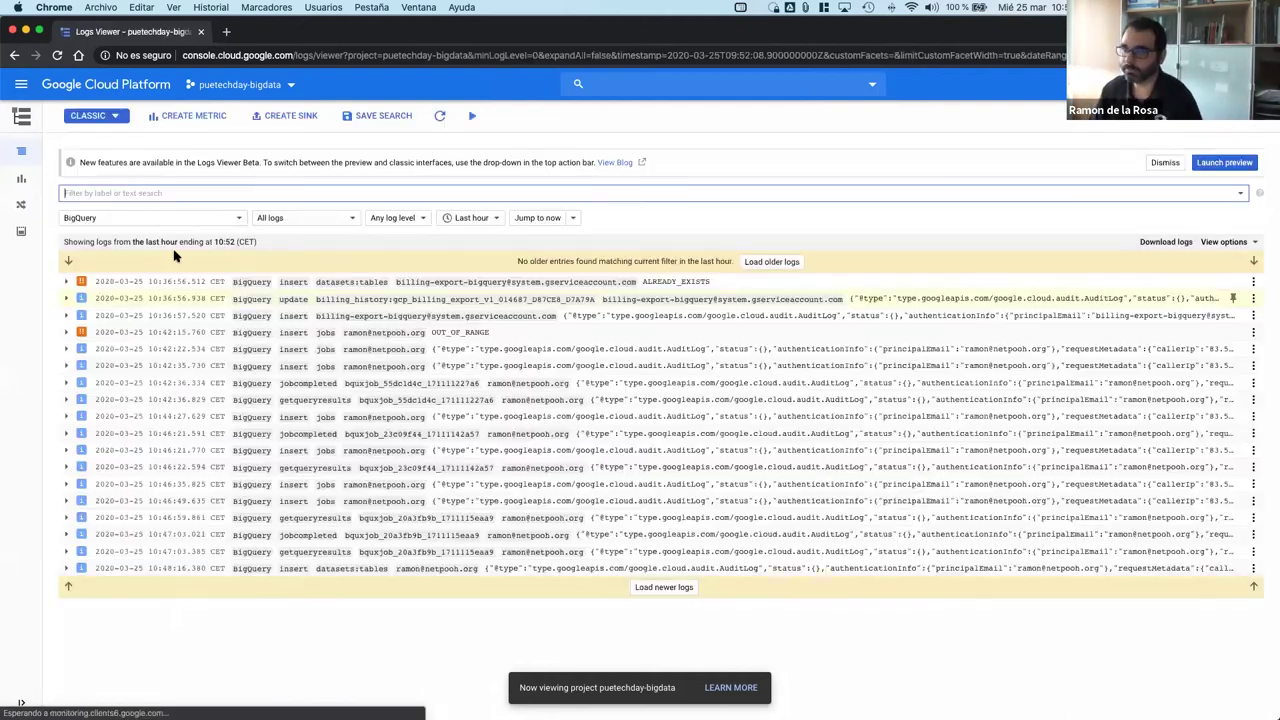
# Step: Keep the BigQuery resource filter and expand the latest datasets:tables insert entry's protoPayload
pyautogui.click(158, 217)
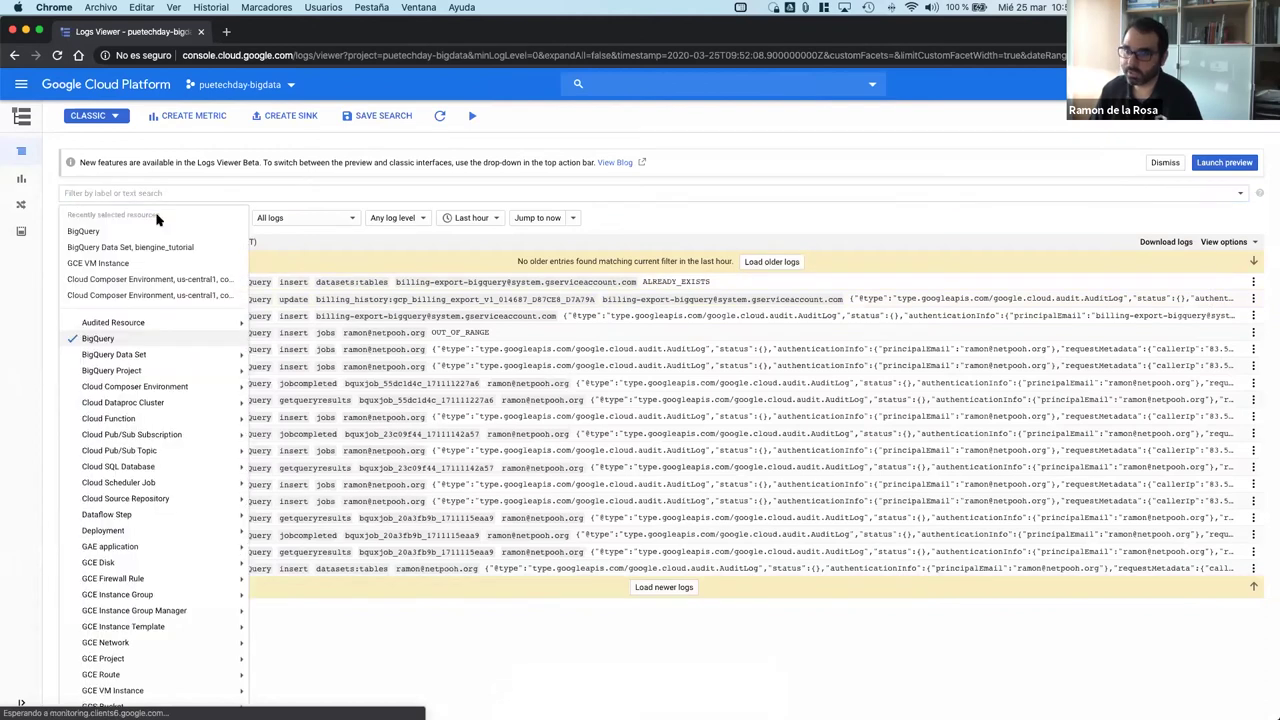
pyautogui.click(724, 207)
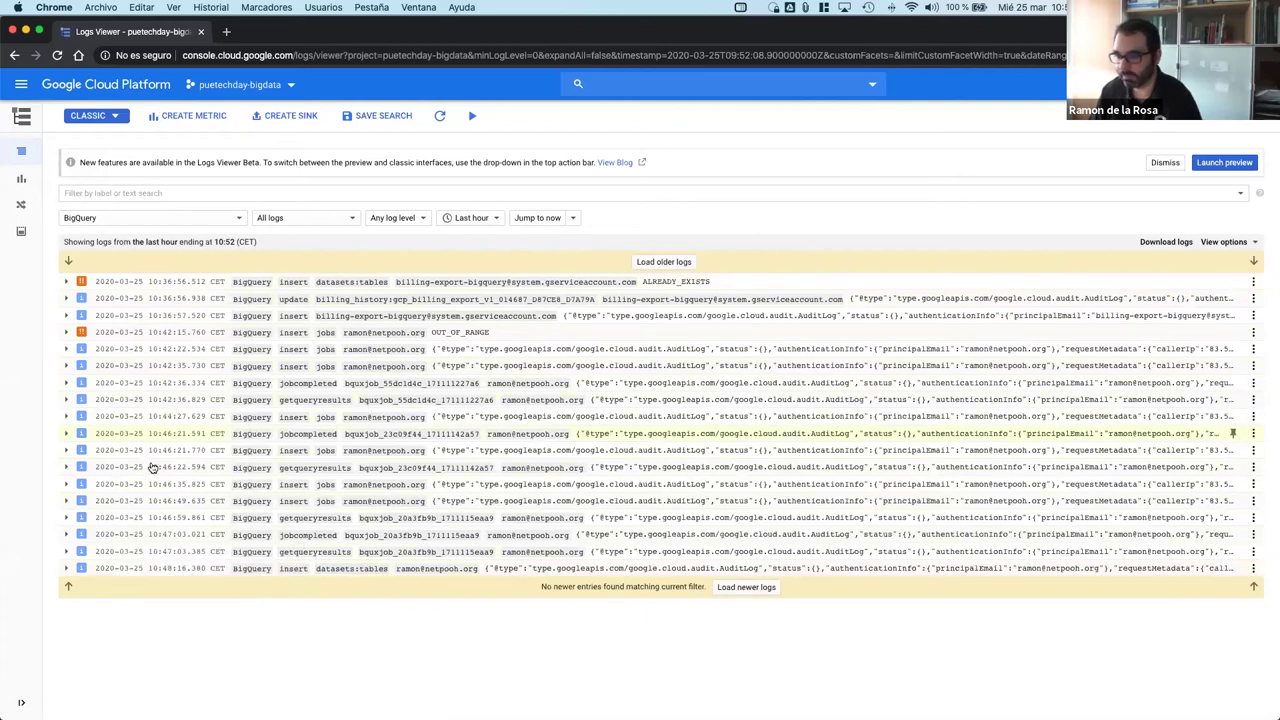
pyautogui.click(136, 571)
pyautogui.click(95, 602)
# Step: Expand the entry's requestMetadata, destinationAttributes and requestAttributes fields
pyautogui.click(105, 535)
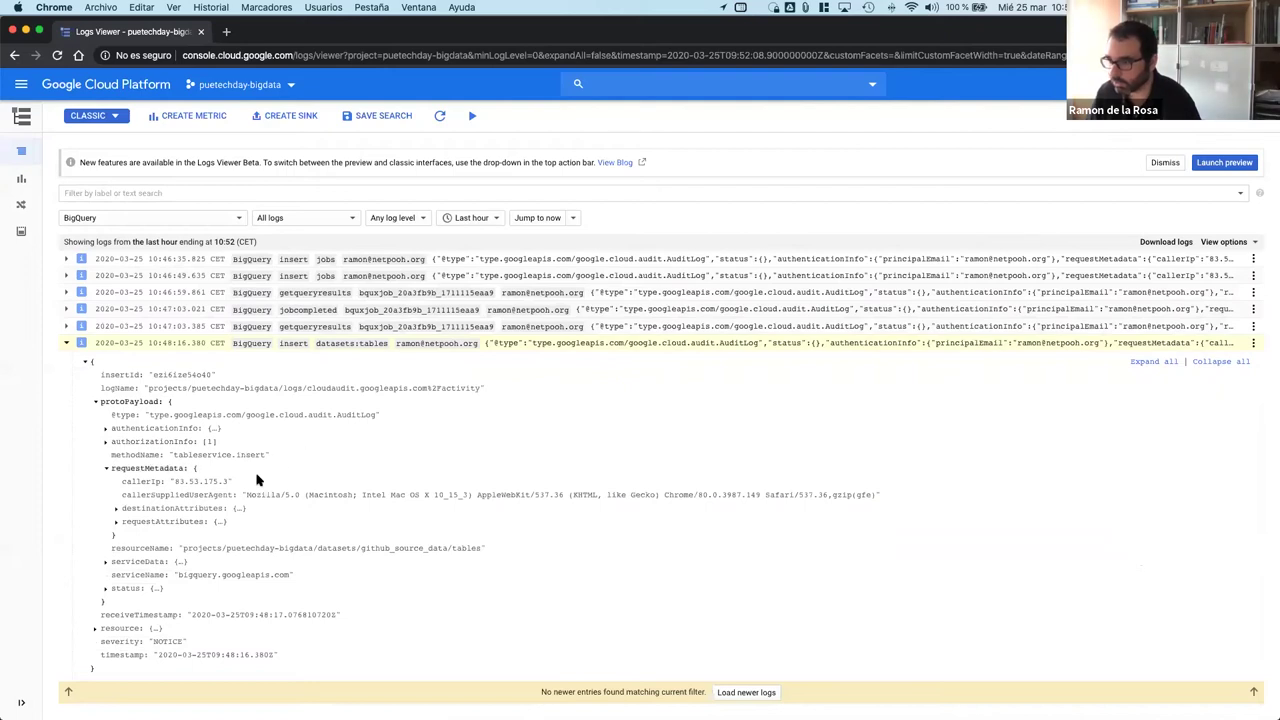
pyautogui.click(116, 508)
pyautogui.click(115, 537)
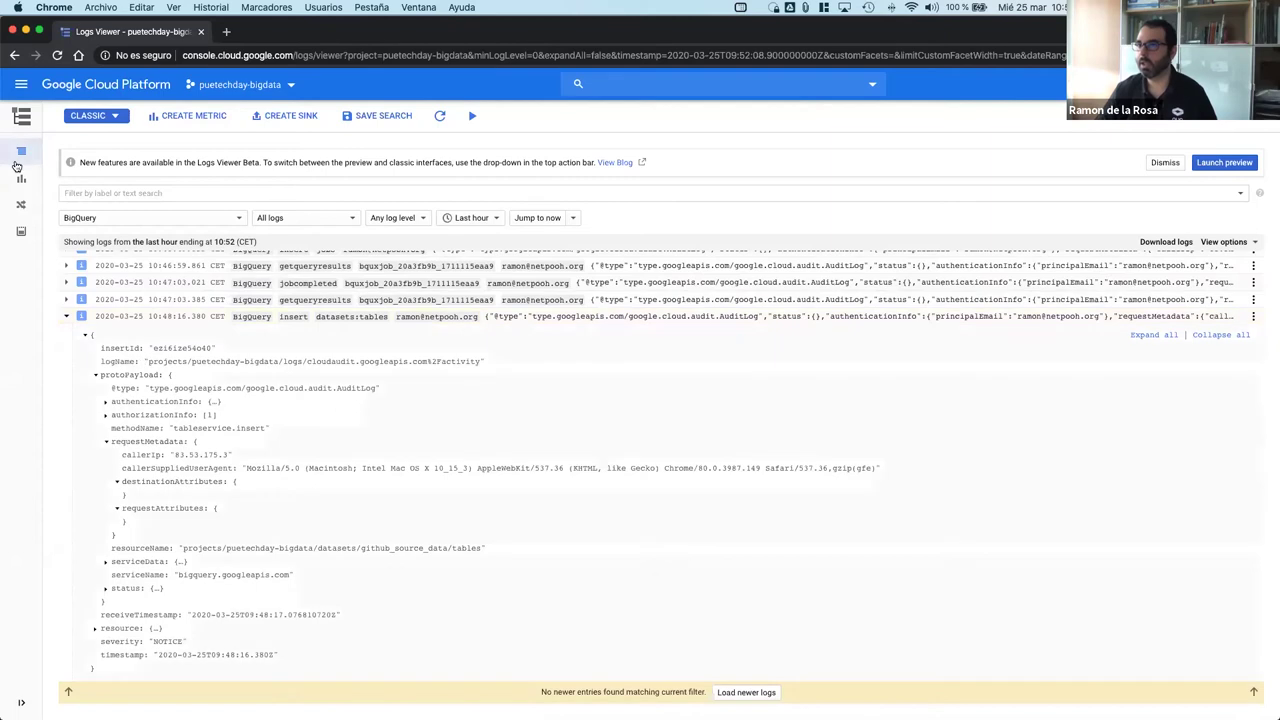
pyautogui.click(21, 85)
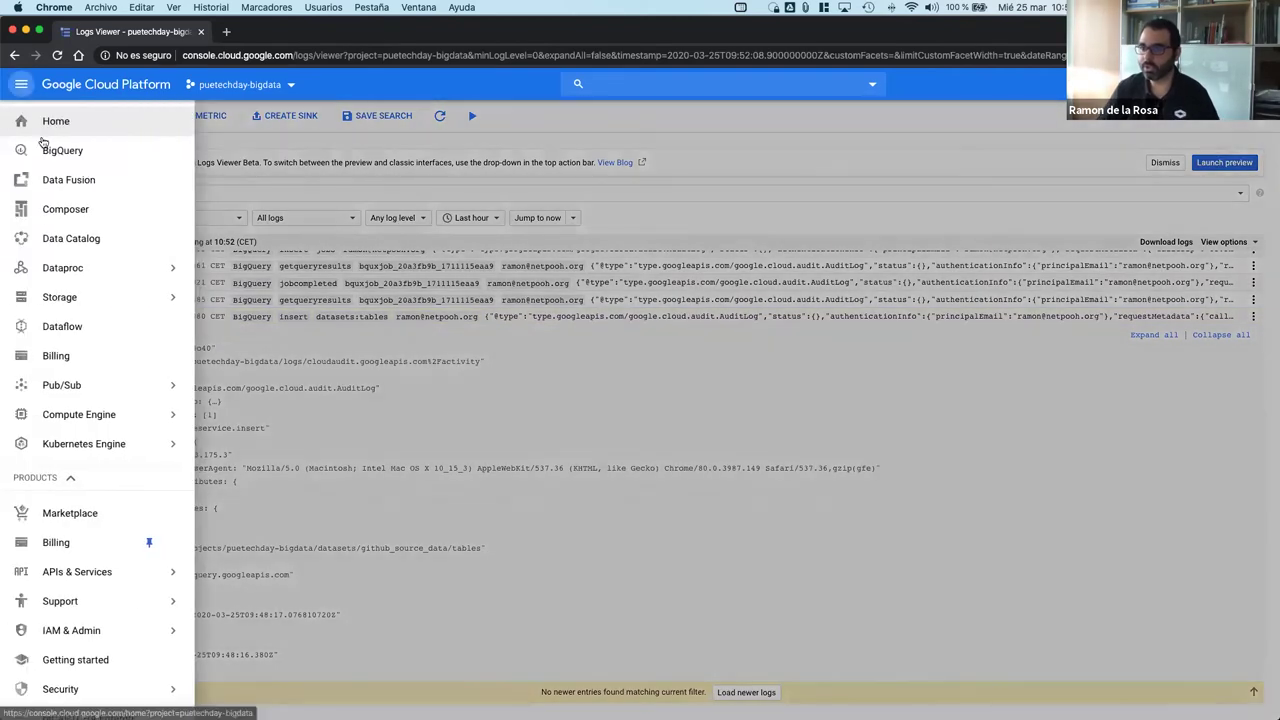
# Step: Return to BigQuery and open the github_source_data dataset in puetechday-bigdata
pyautogui.click(46, 149)
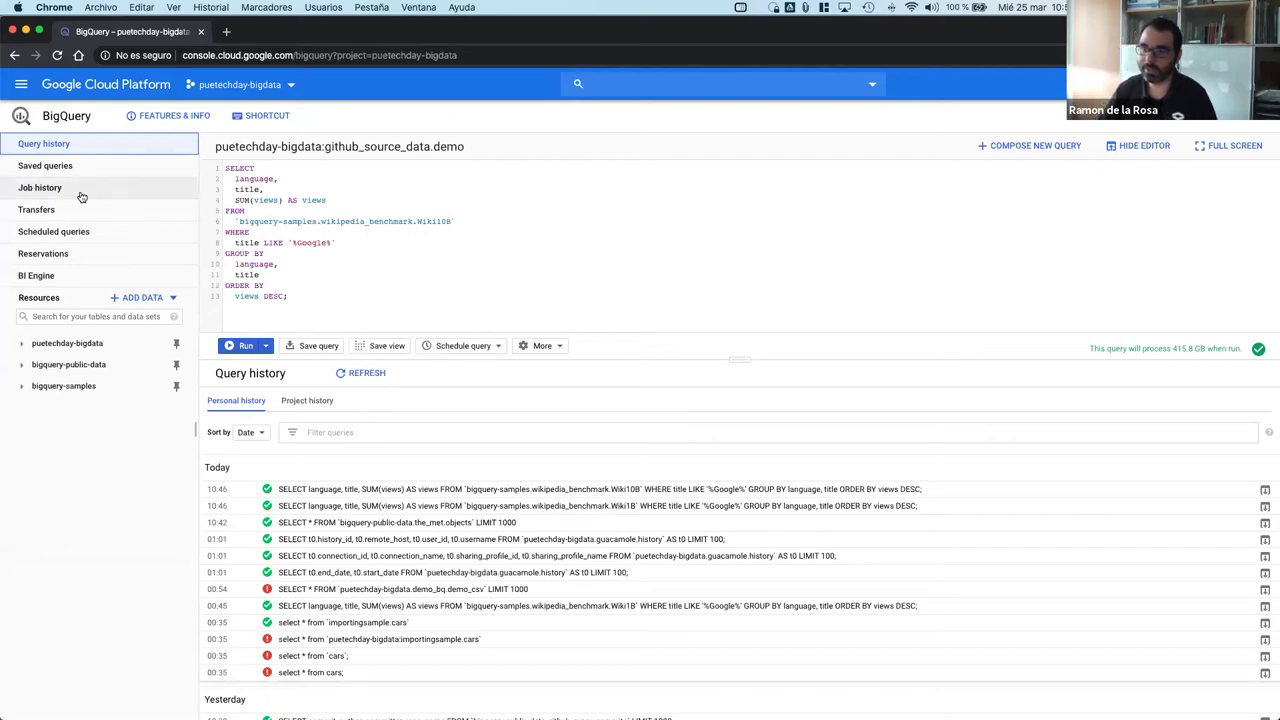
pyautogui.click(62, 343)
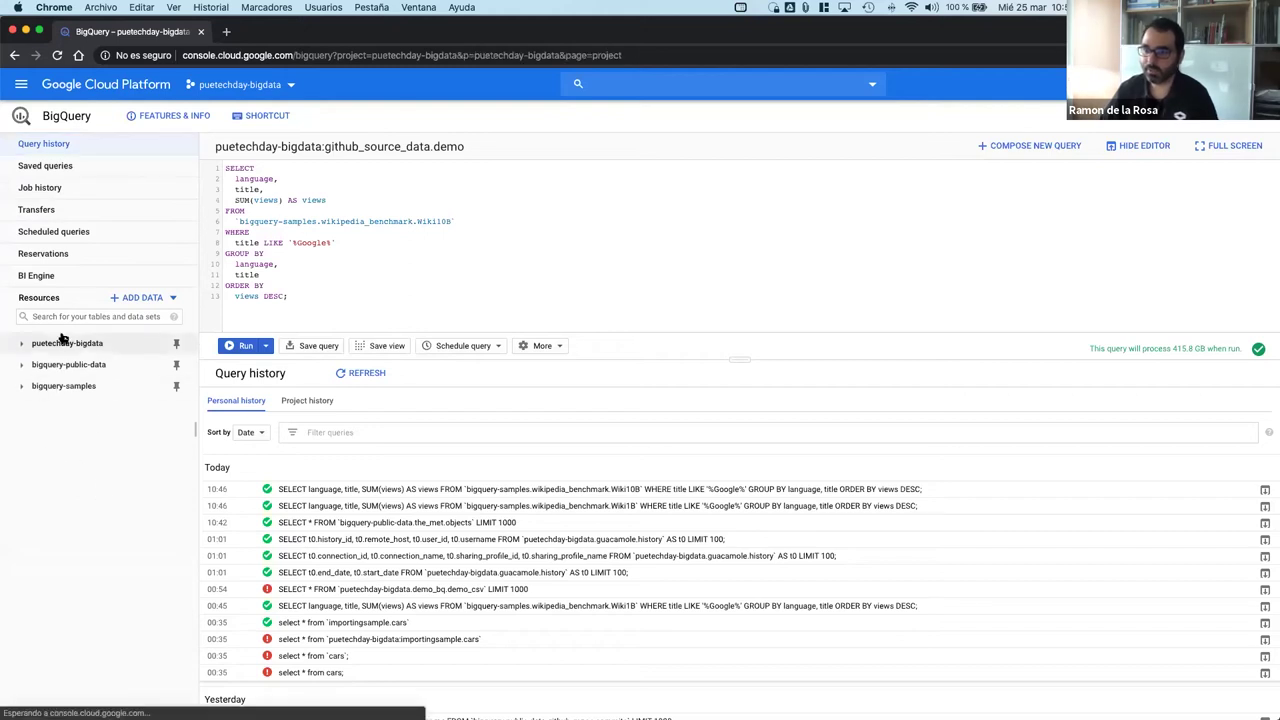
pyautogui.click(100, 428)
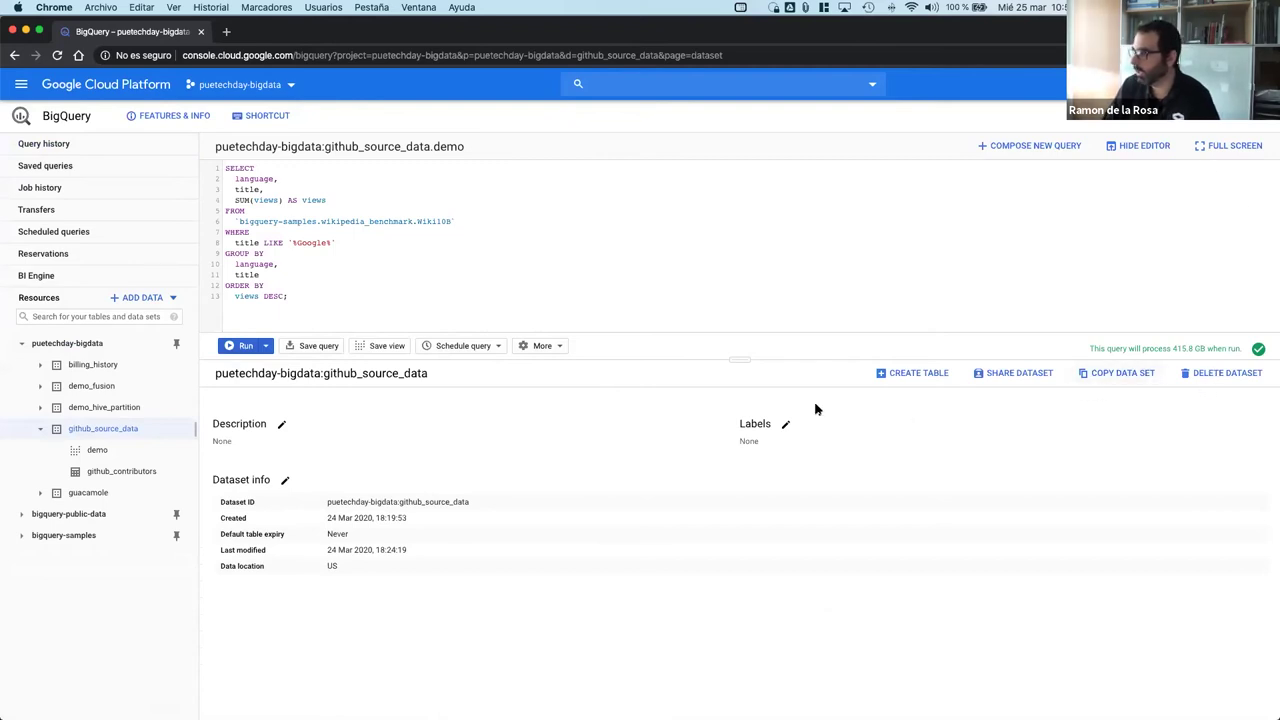
# Step: Start a new table in github_source_data keeping Empty table as source, then return to the slideshow
pyautogui.click(917, 373)
pyautogui.click(821, 145)
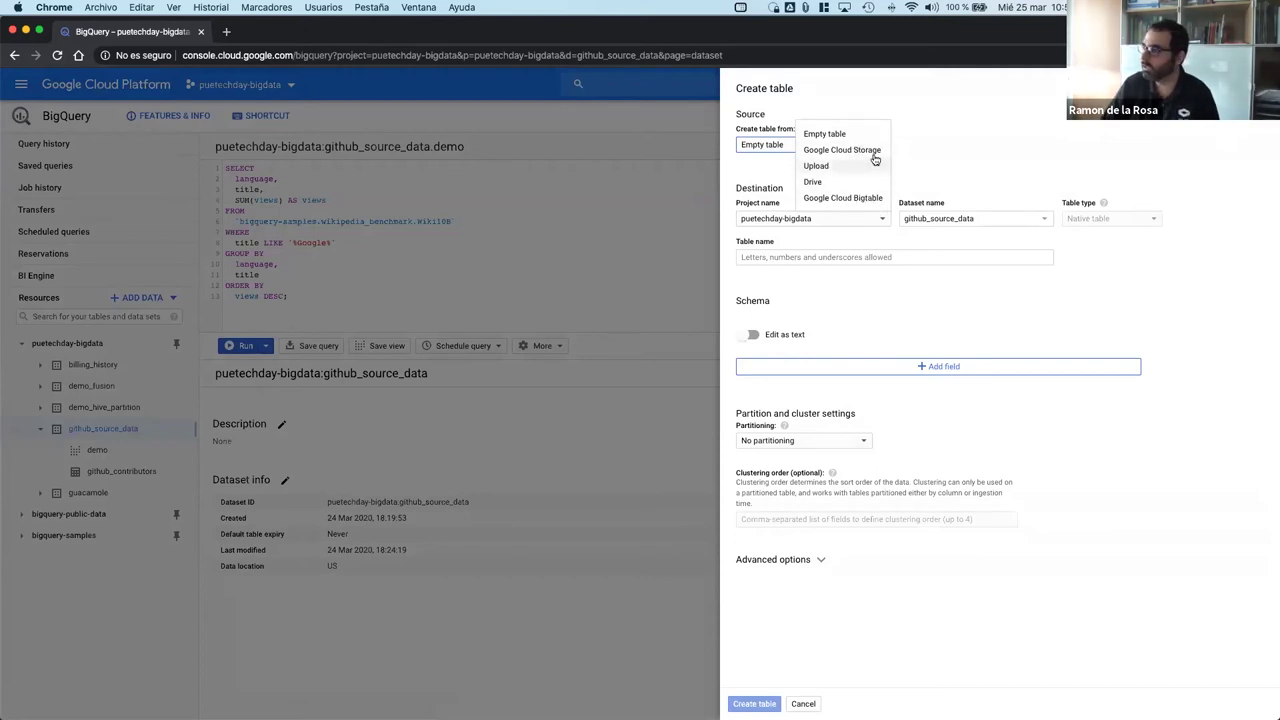
pyautogui.click(958, 164)
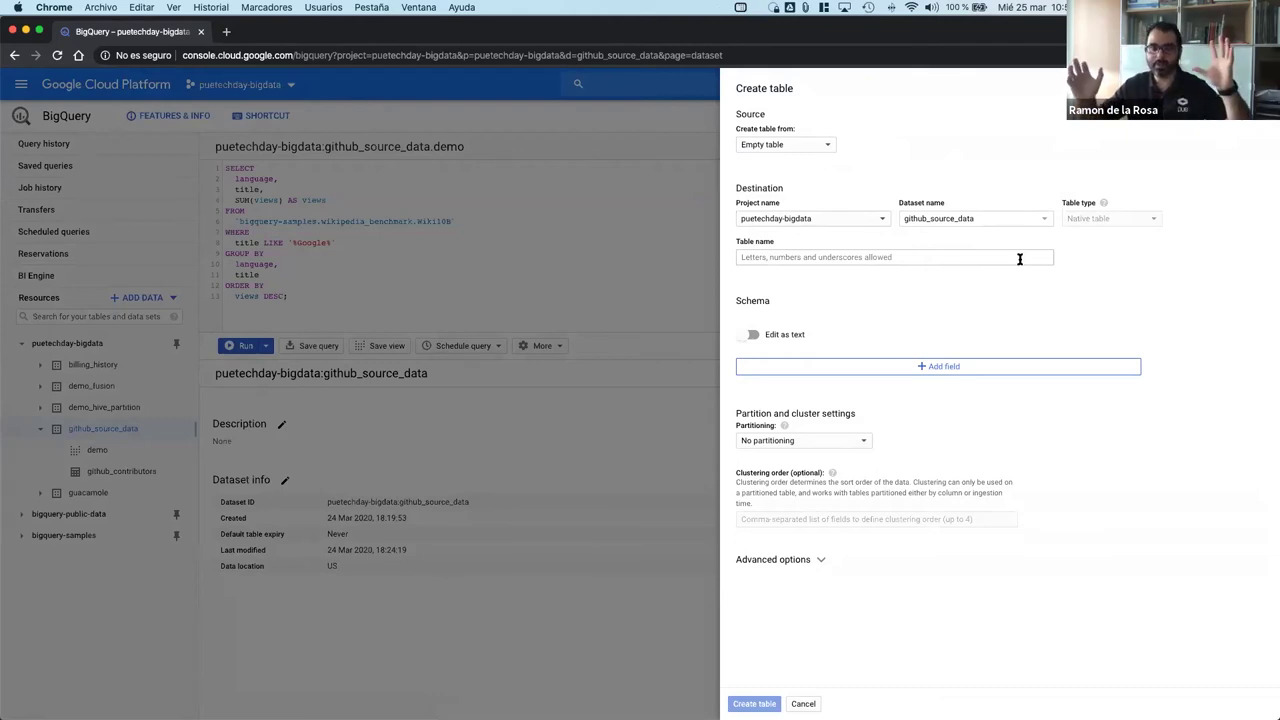
pyautogui.hotkey('ctrl', 'Left')
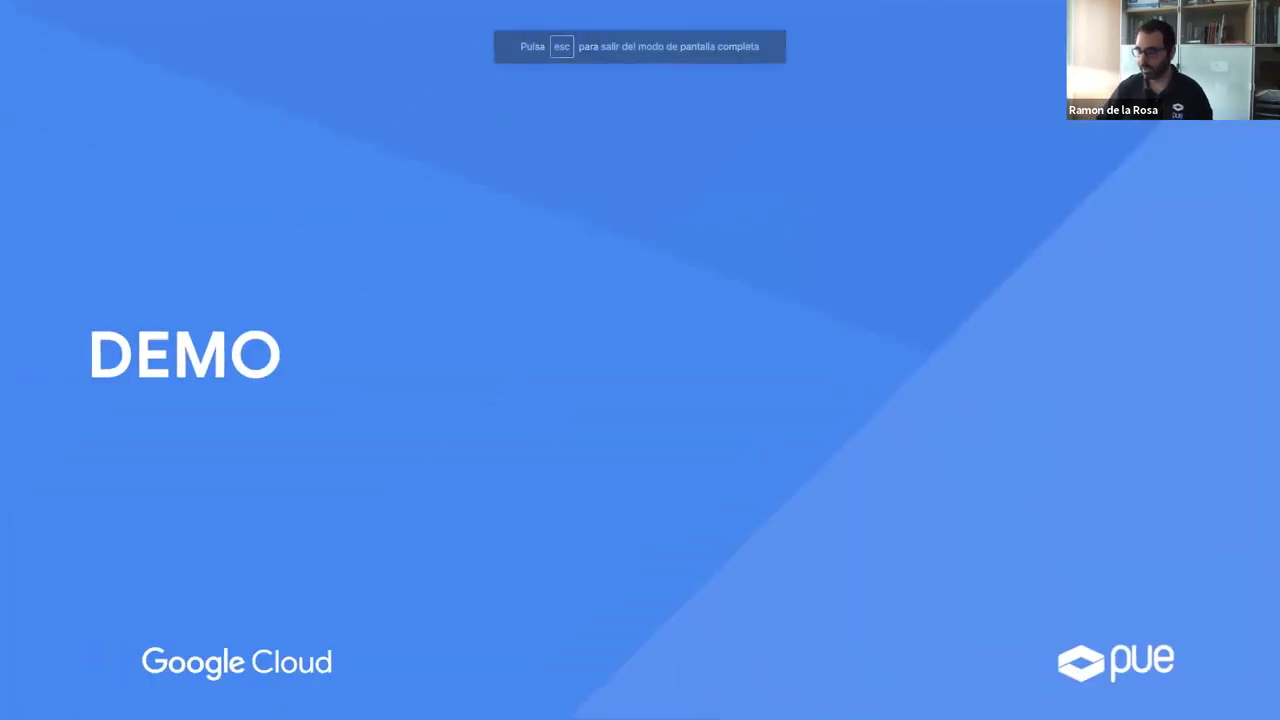
# Step: Advance two slides past DEMO to the 'Make data insights accessible' slide
pyautogui.press('Right')
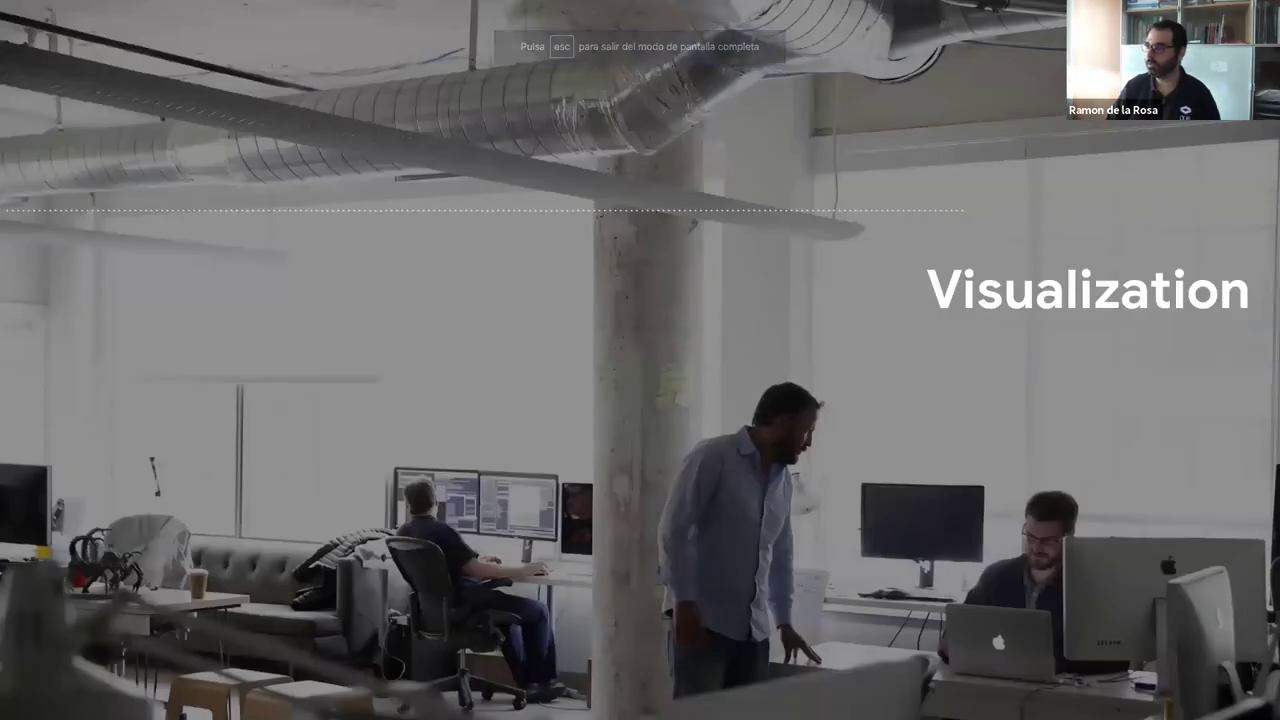
pyautogui.press('Right')
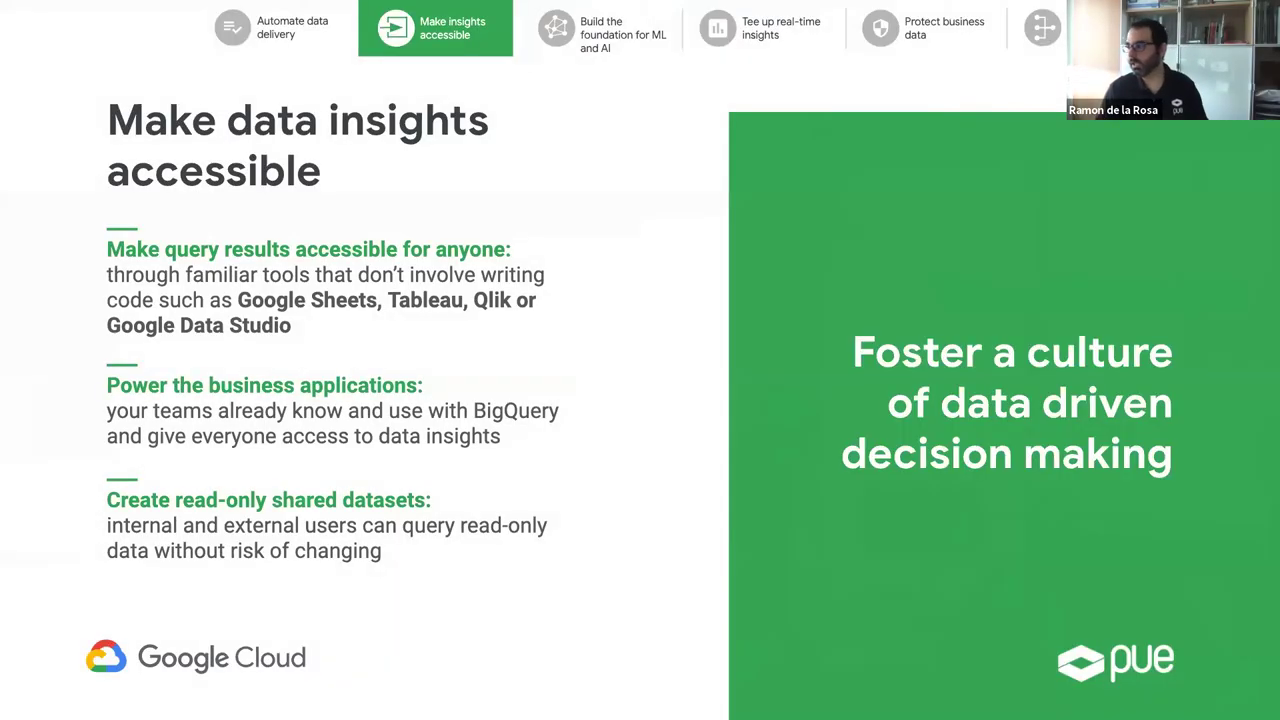
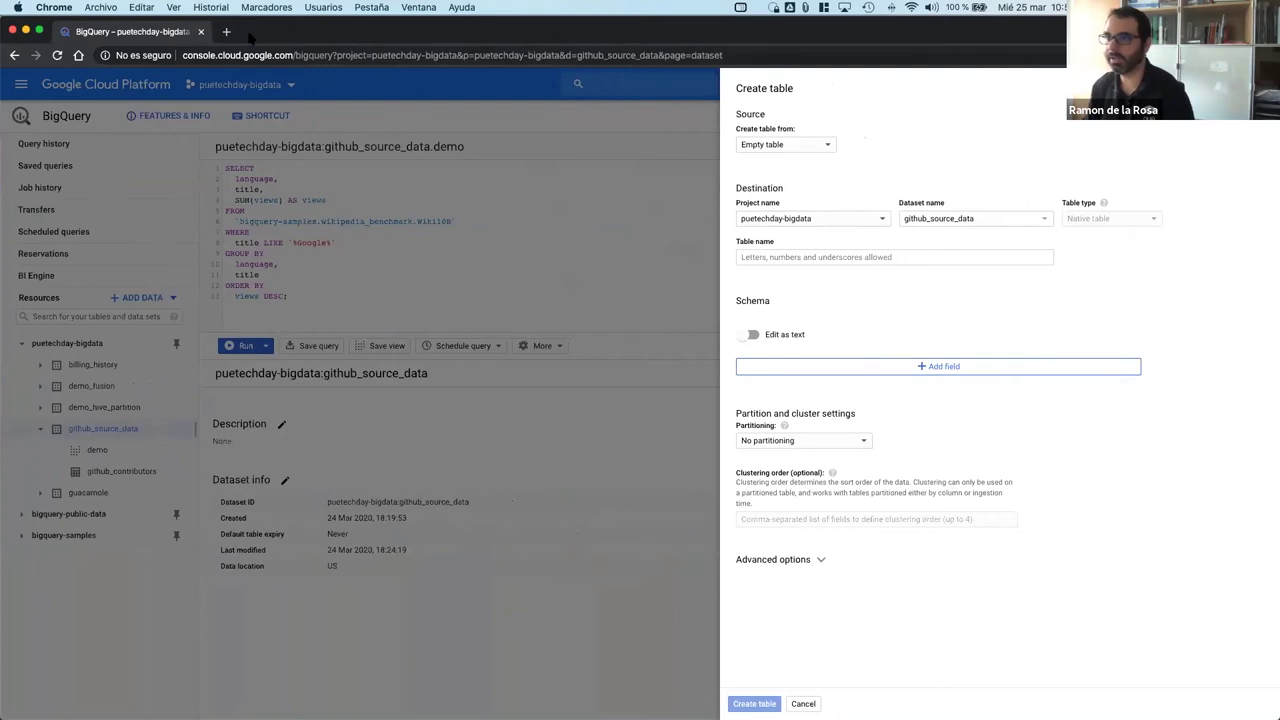
# Step: Load datastudio.google.com in a new private browser tab
pyautogui.click(227, 32)
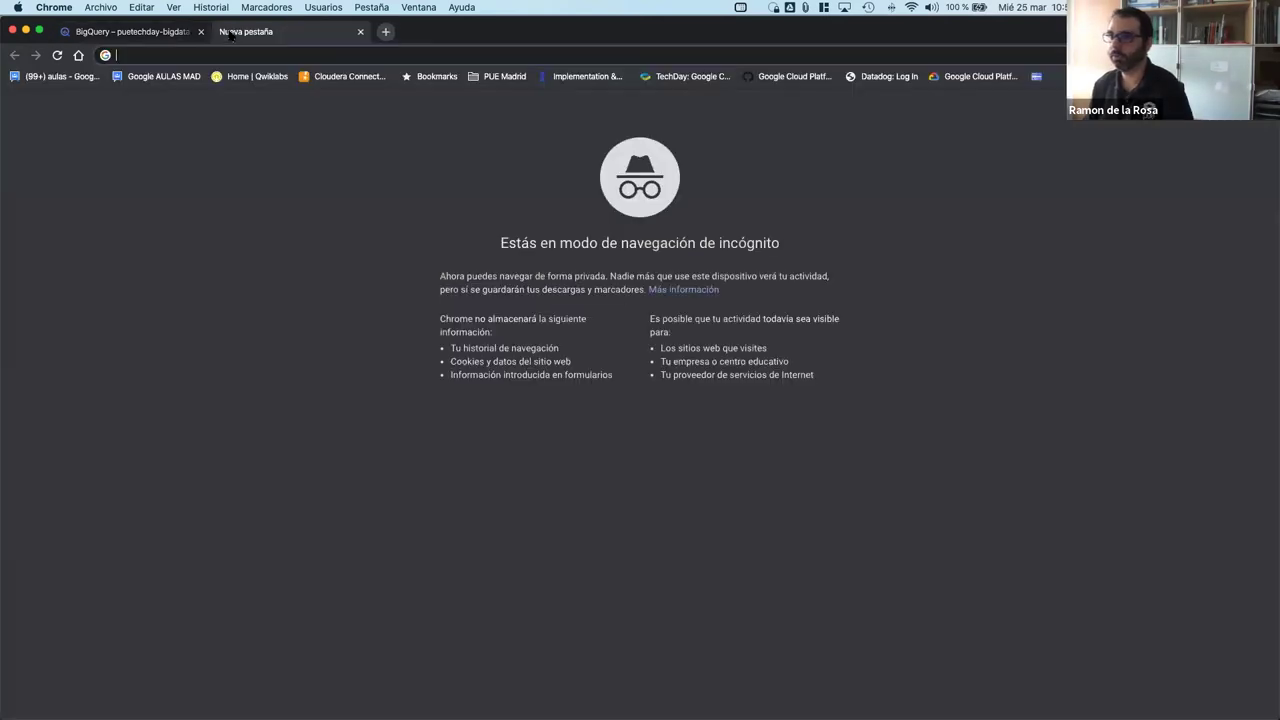
pyautogui.write('data')
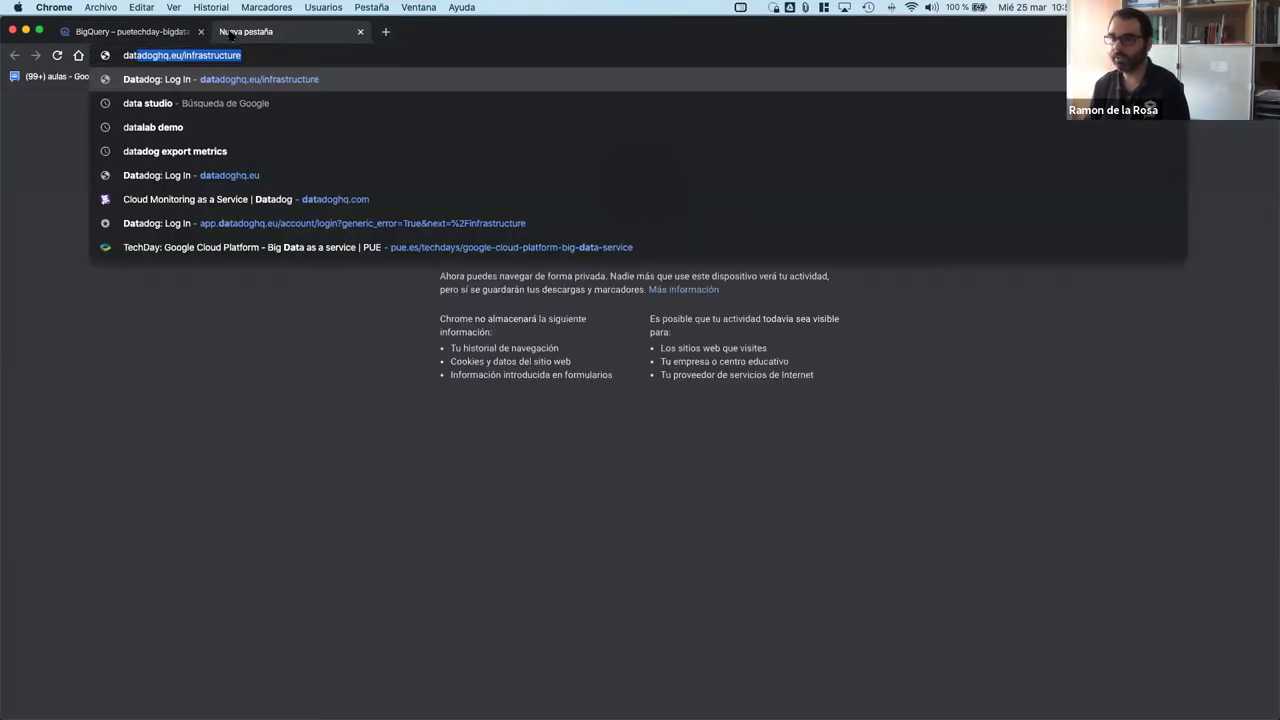
pyautogui.write('s')
pyautogui.press('Return')
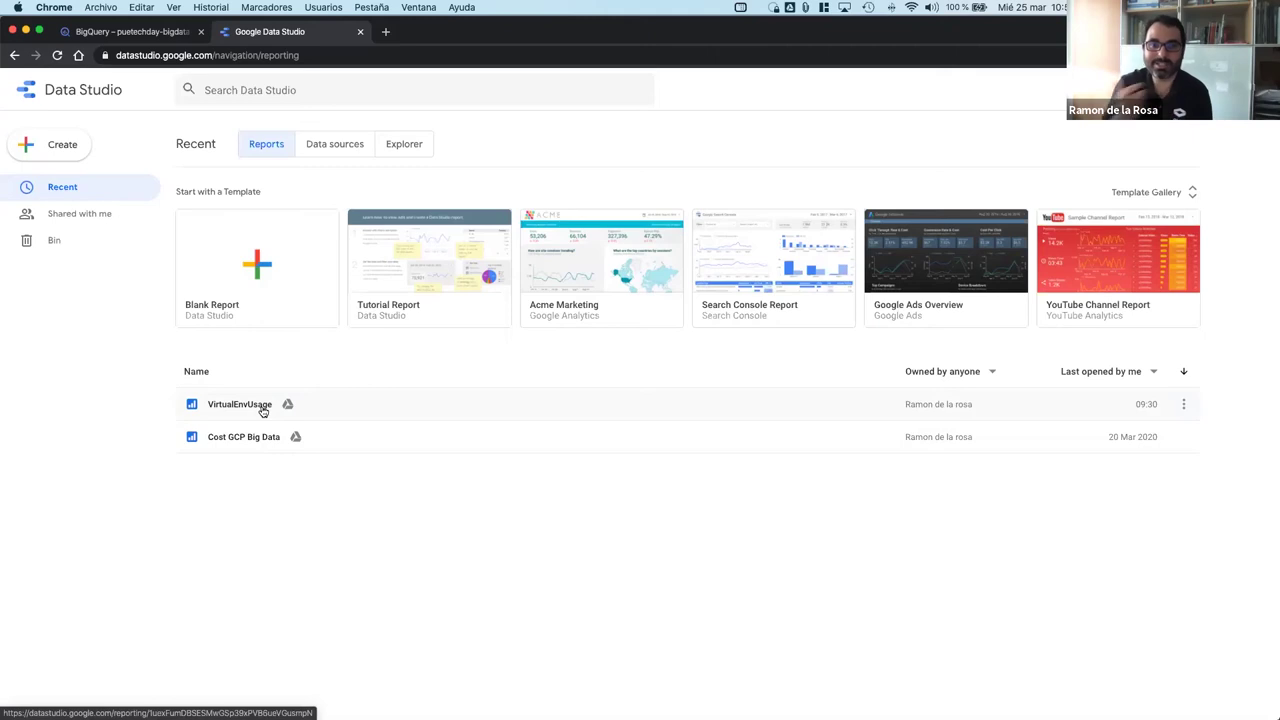
# Step: Open the VirtualEnvUsage report from the Recent reports list
pyautogui.click(262, 410)
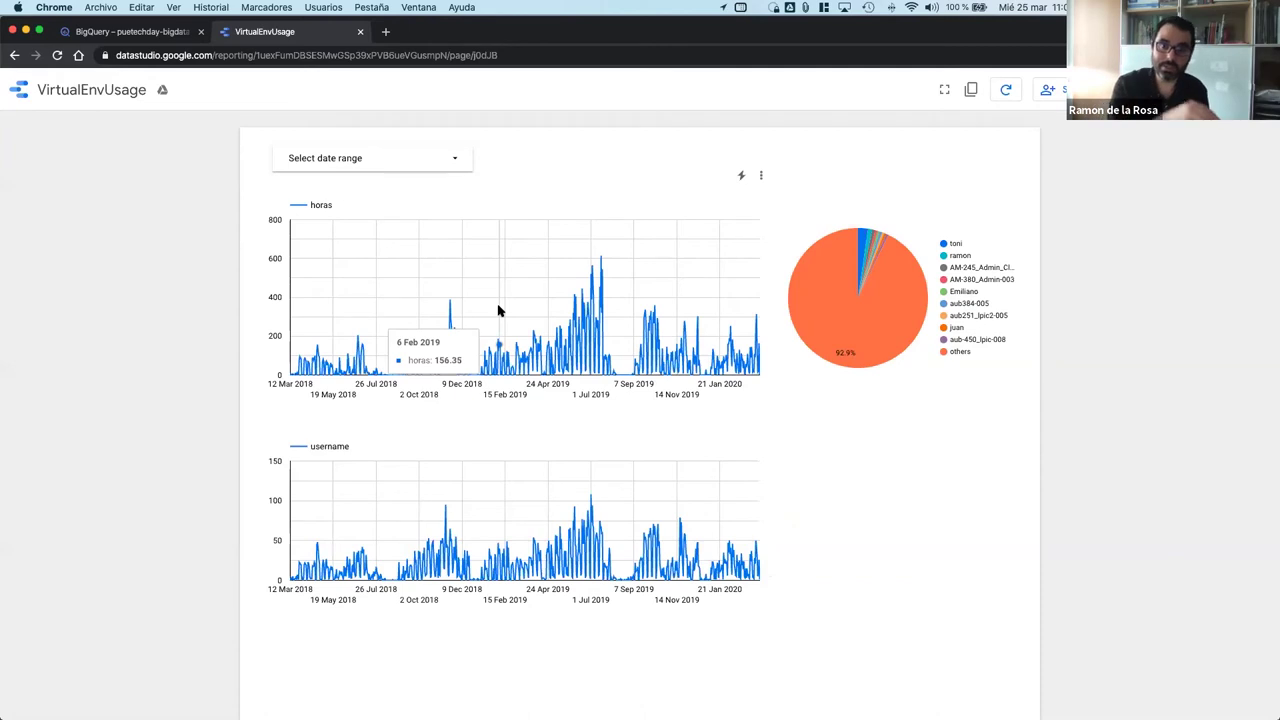
# Step: Switch back to the BigQuery console tab
pyautogui.click(153, 33)
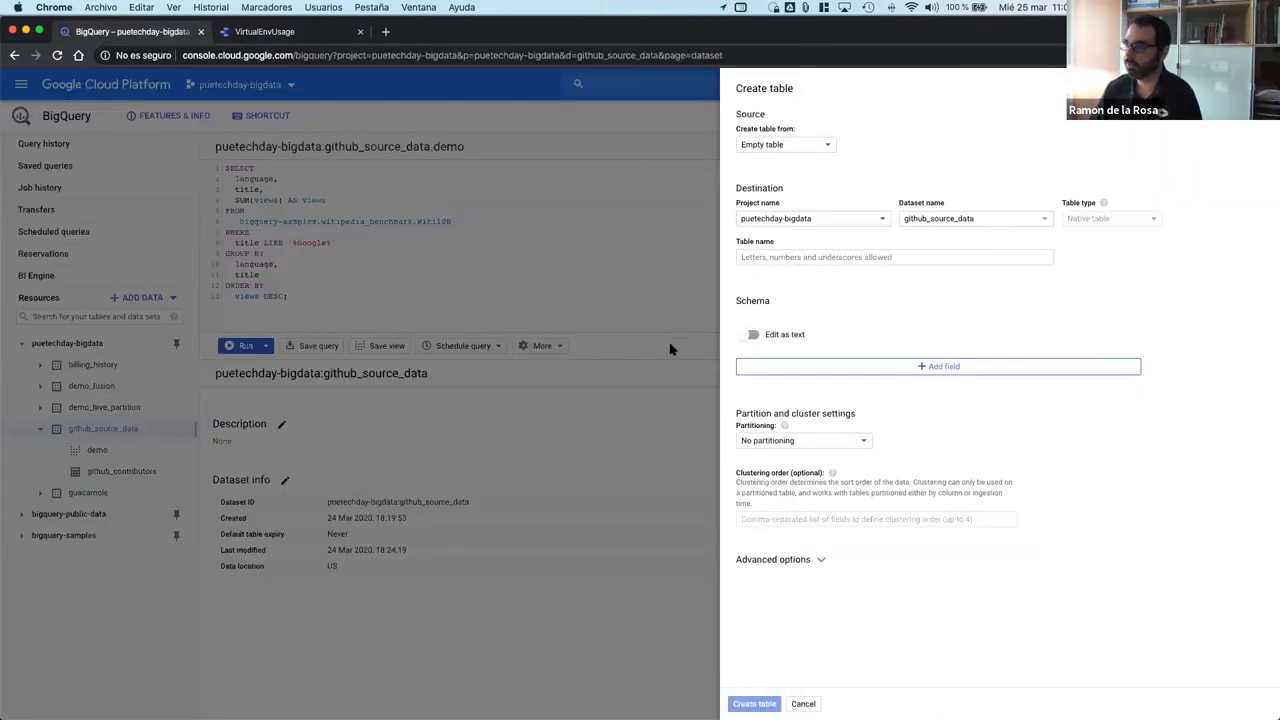
# Step: Close Create table, preview rows of the guacamole history table, then return to VirtualEnvUsage
pyautogui.click(602, 273)
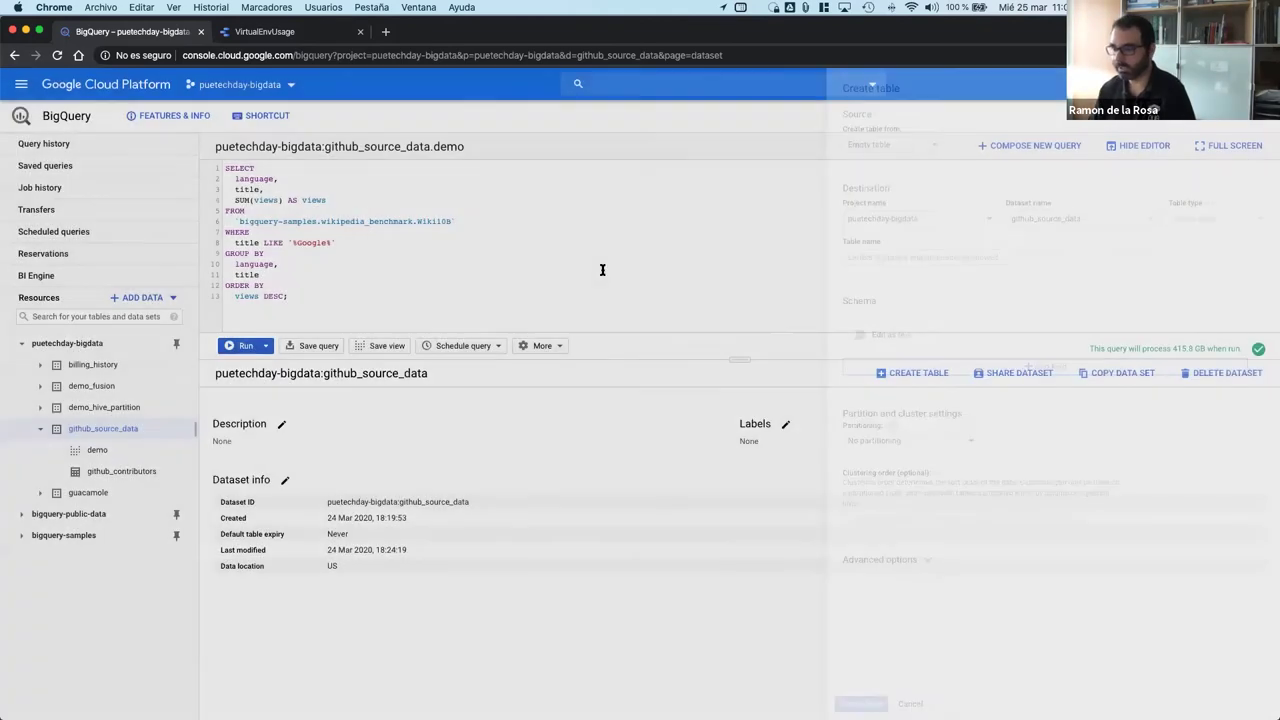
pyautogui.click(98, 495)
pyautogui.click(99, 512)
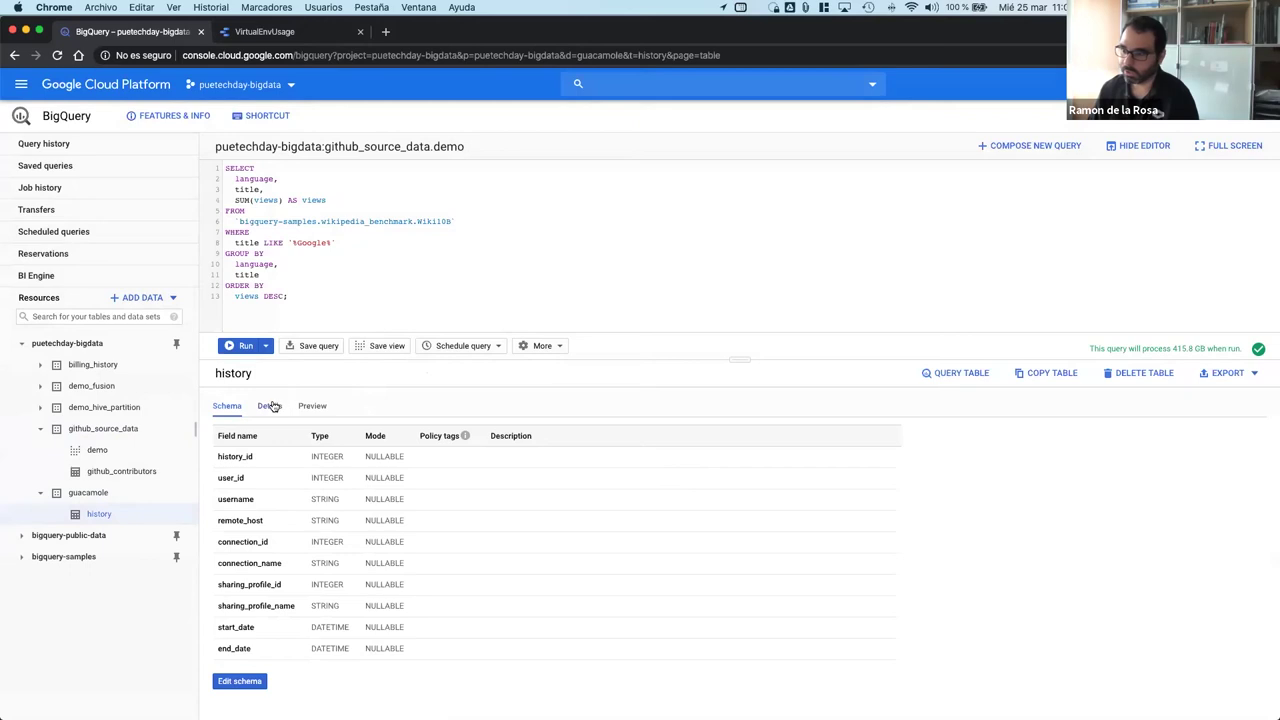
pyautogui.click(270, 406)
pyautogui.click(312, 406)
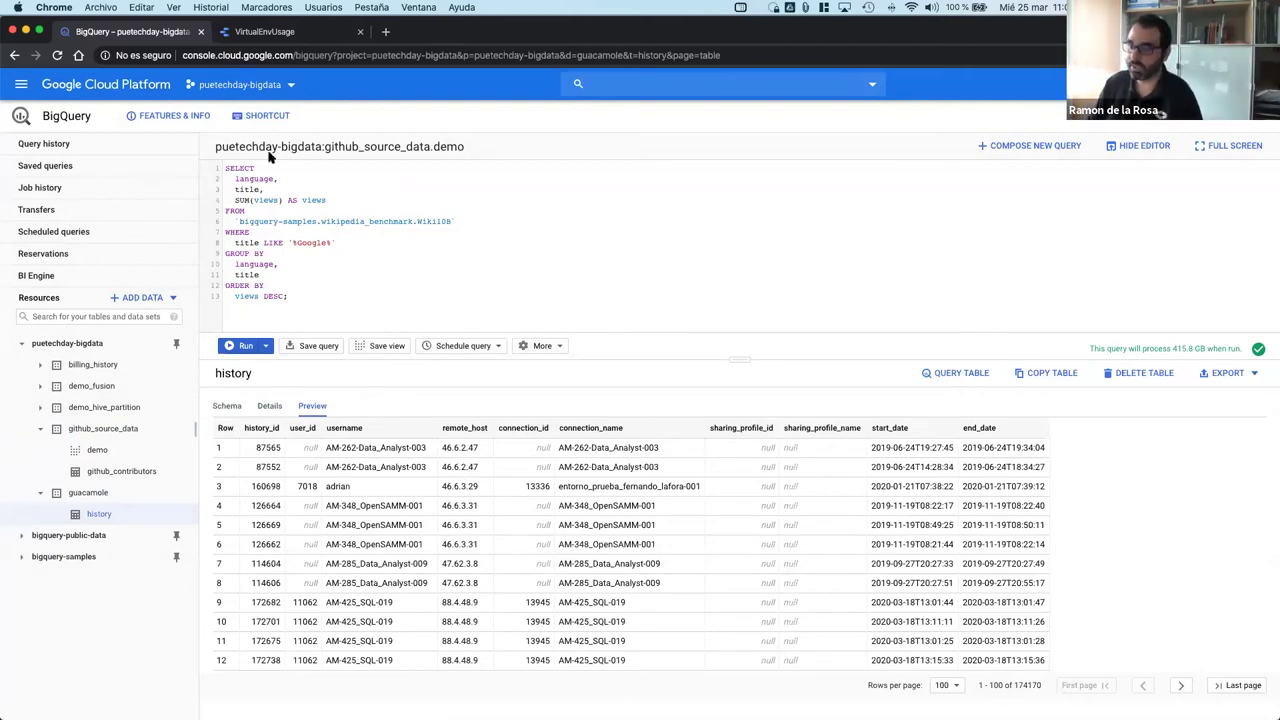
pyautogui.click(262, 36)
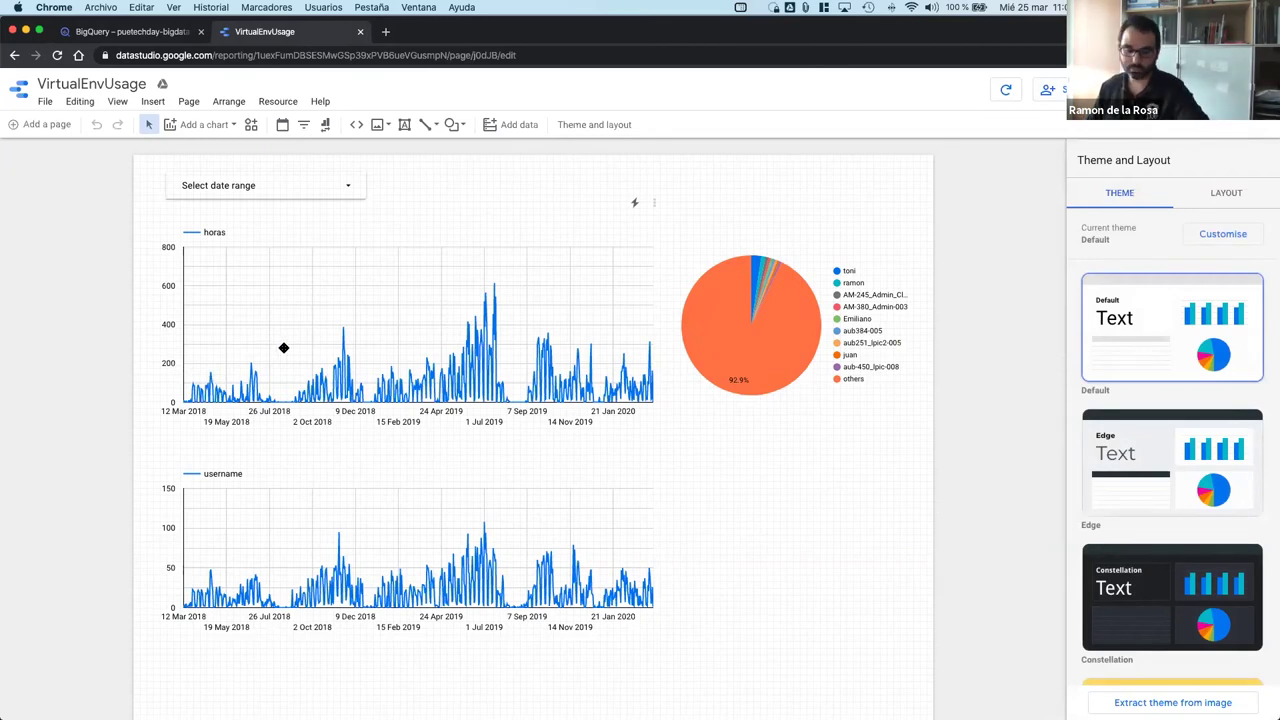
# Step: Inspect the horas chart, chart gallery and date range control, then open the Resource menu
pyautogui.click(284, 348)
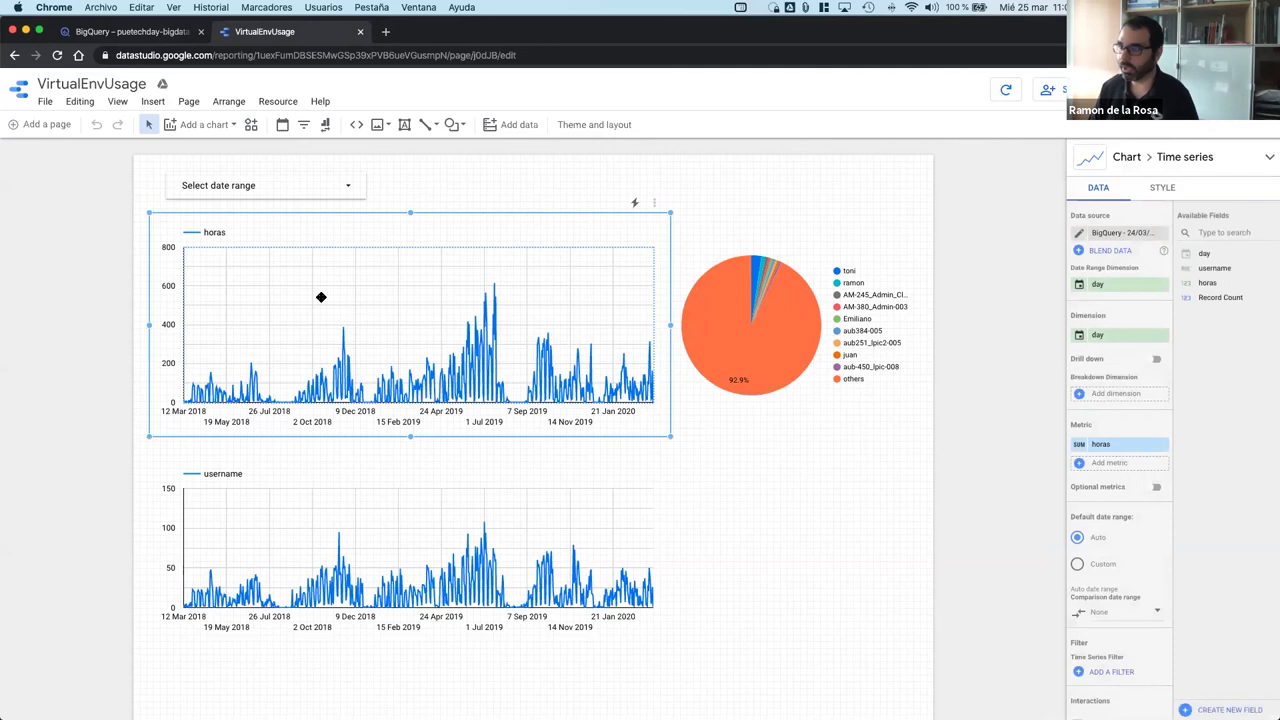
pyautogui.click(212, 129)
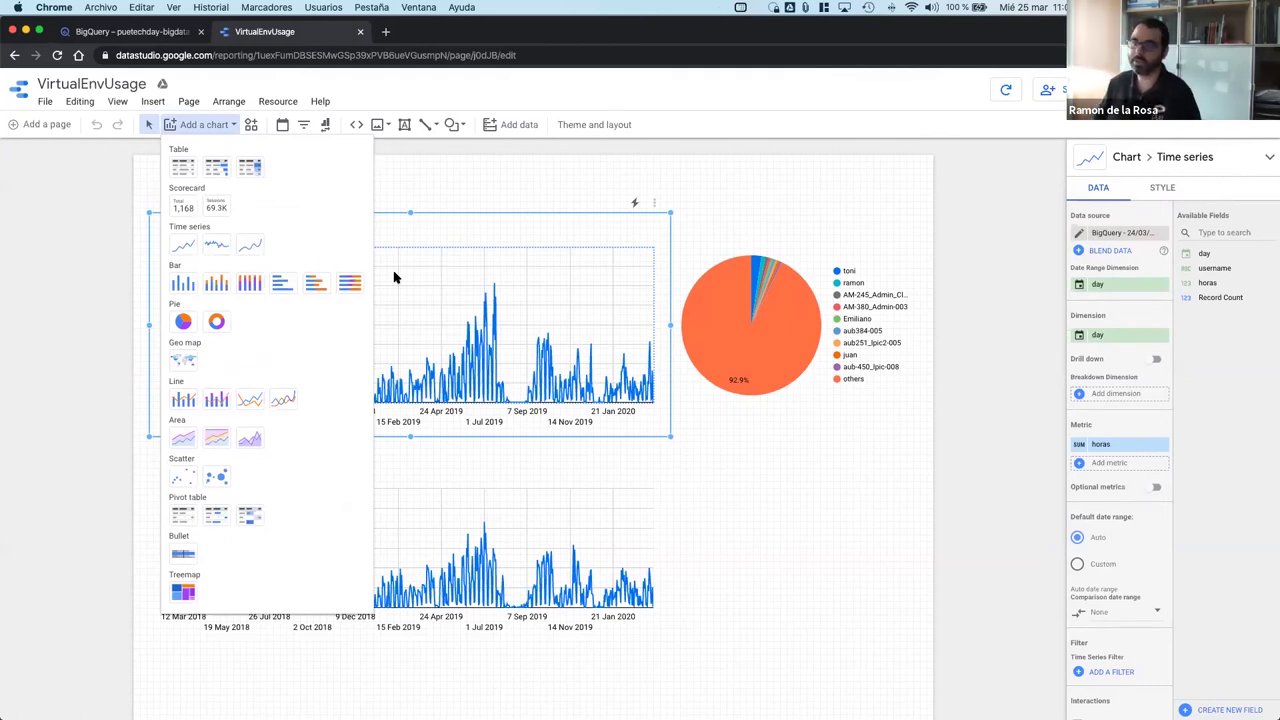
pyautogui.press('Escape')
pyautogui.click(447, 187)
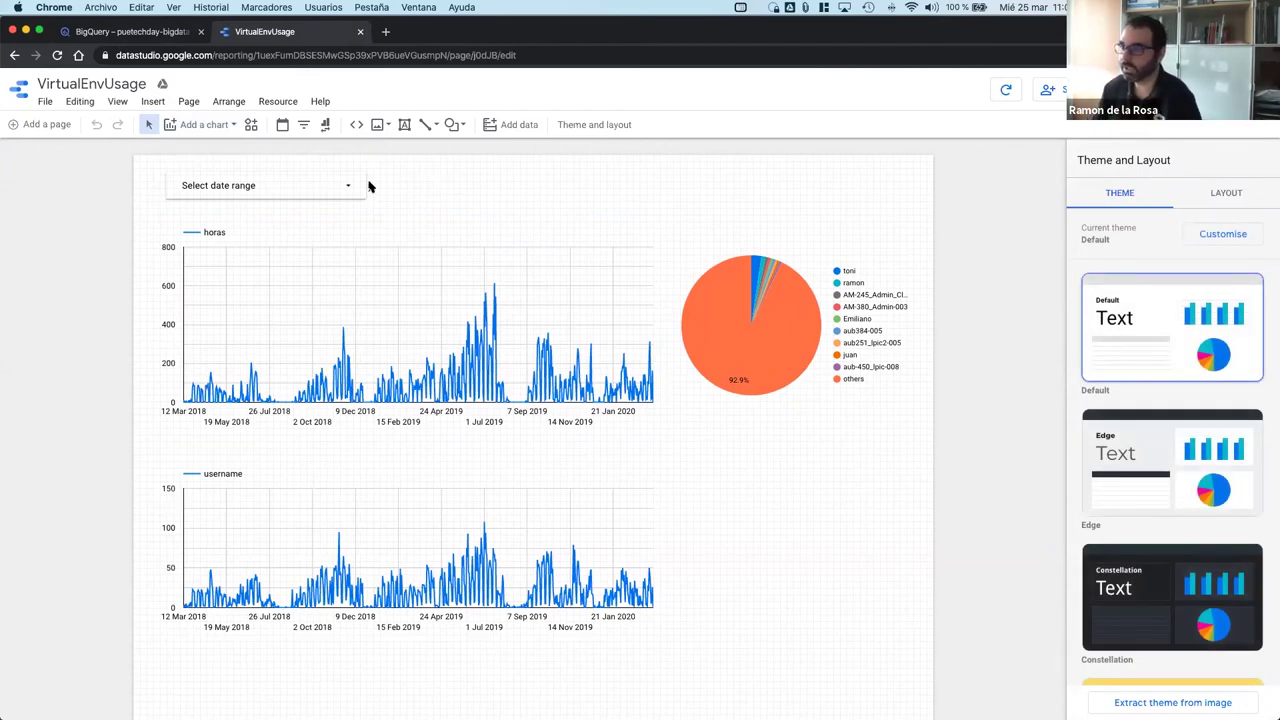
pyautogui.click(328, 190)
pyautogui.click(395, 190)
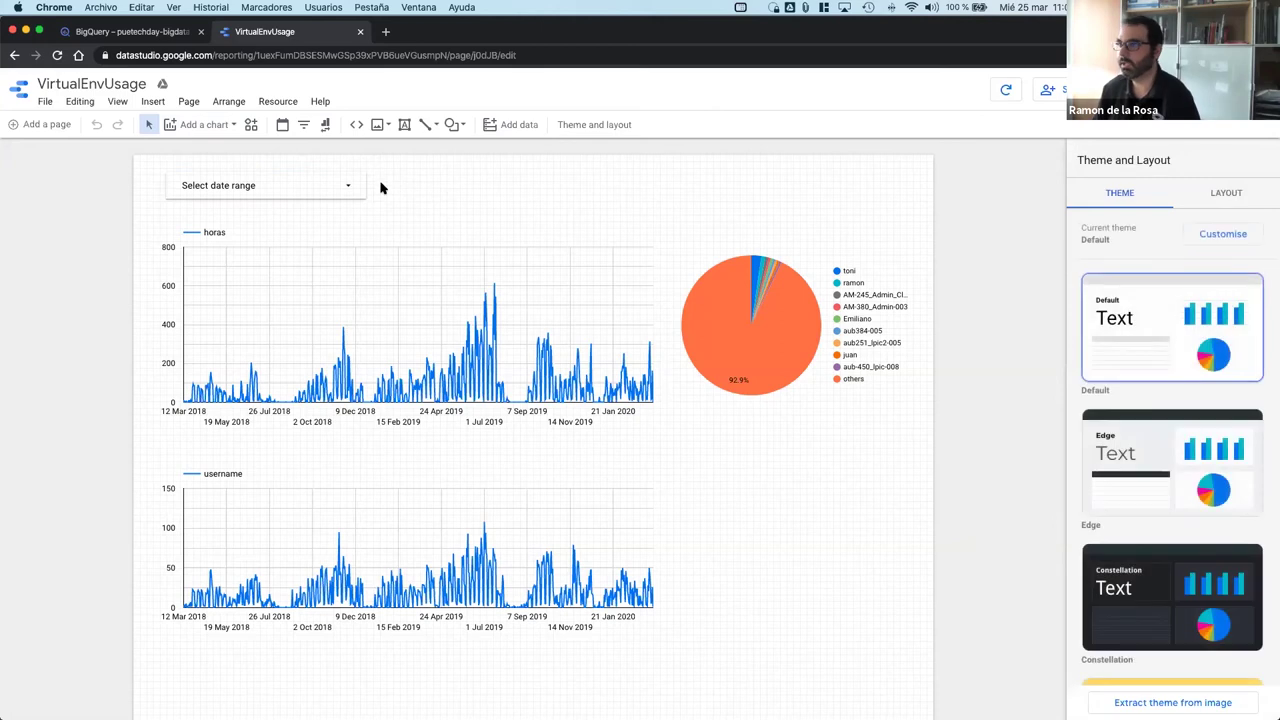
pyautogui.click(292, 102)
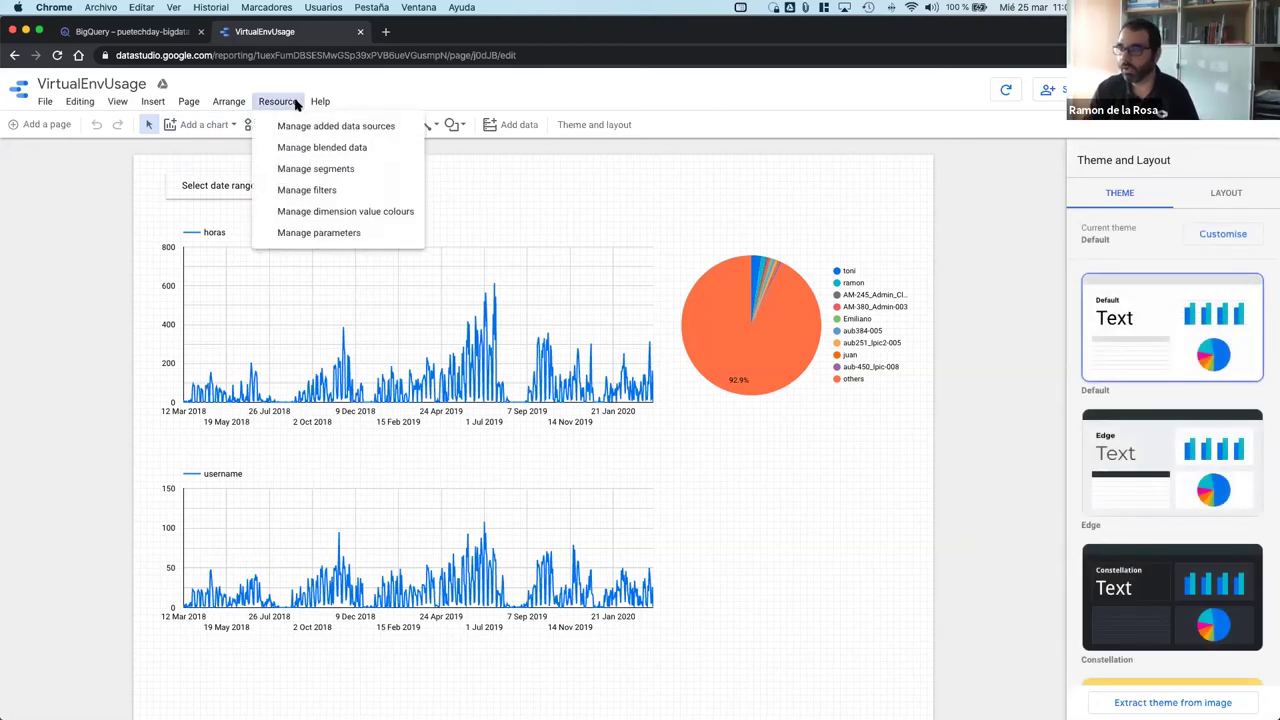
# Step: Review the BigQuery data source's custom query via Manage added data sources, then return to the list
pyautogui.click(331, 126)
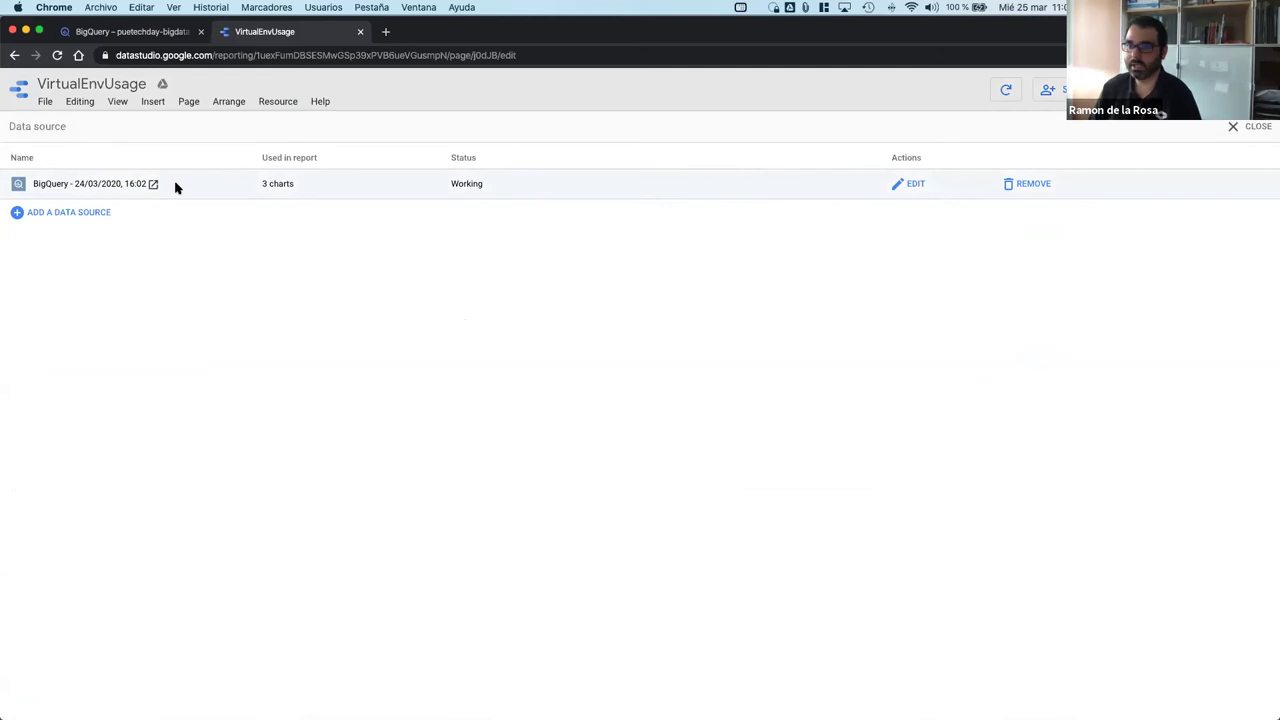
pyautogui.click(912, 183)
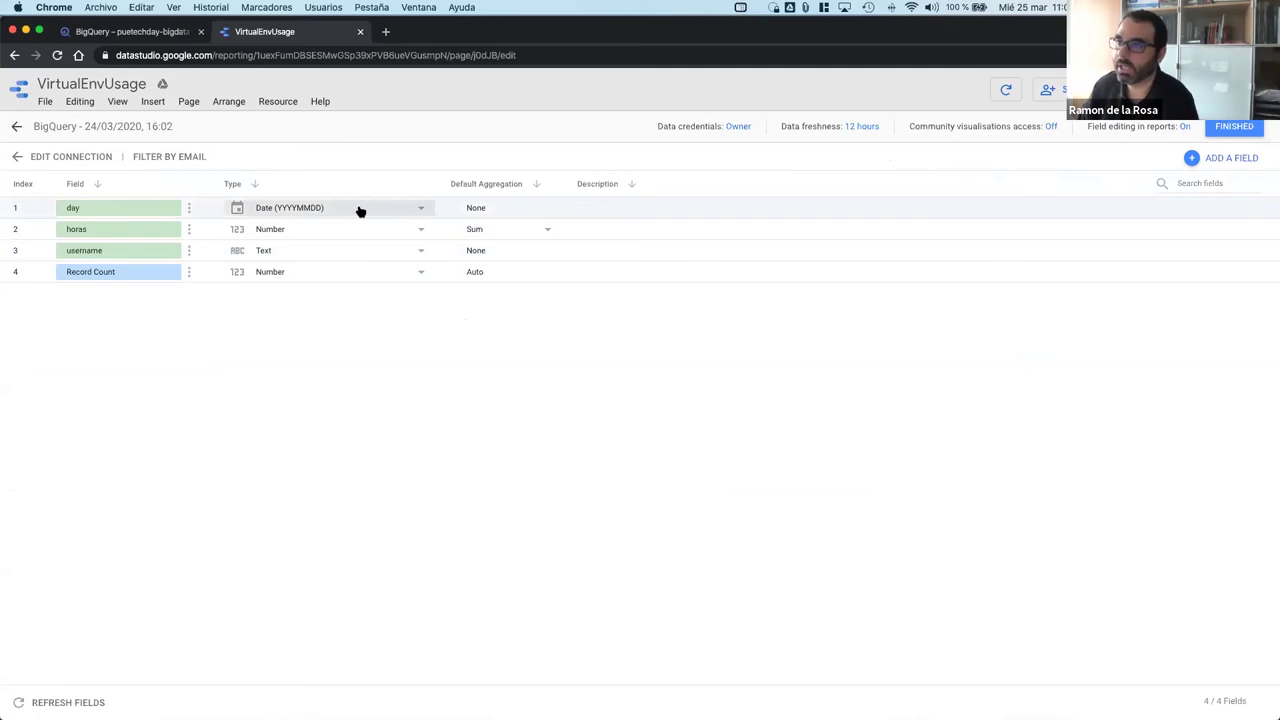
pyautogui.click(71, 160)
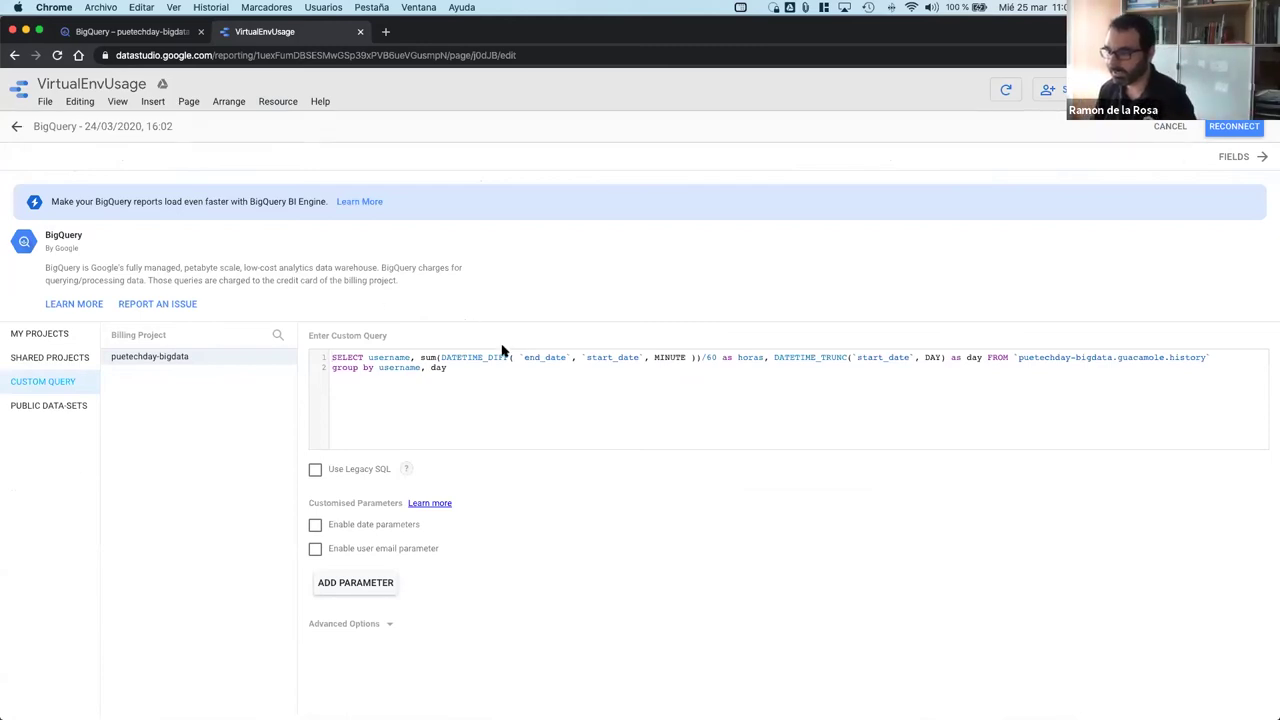
pyautogui.press('super+a')
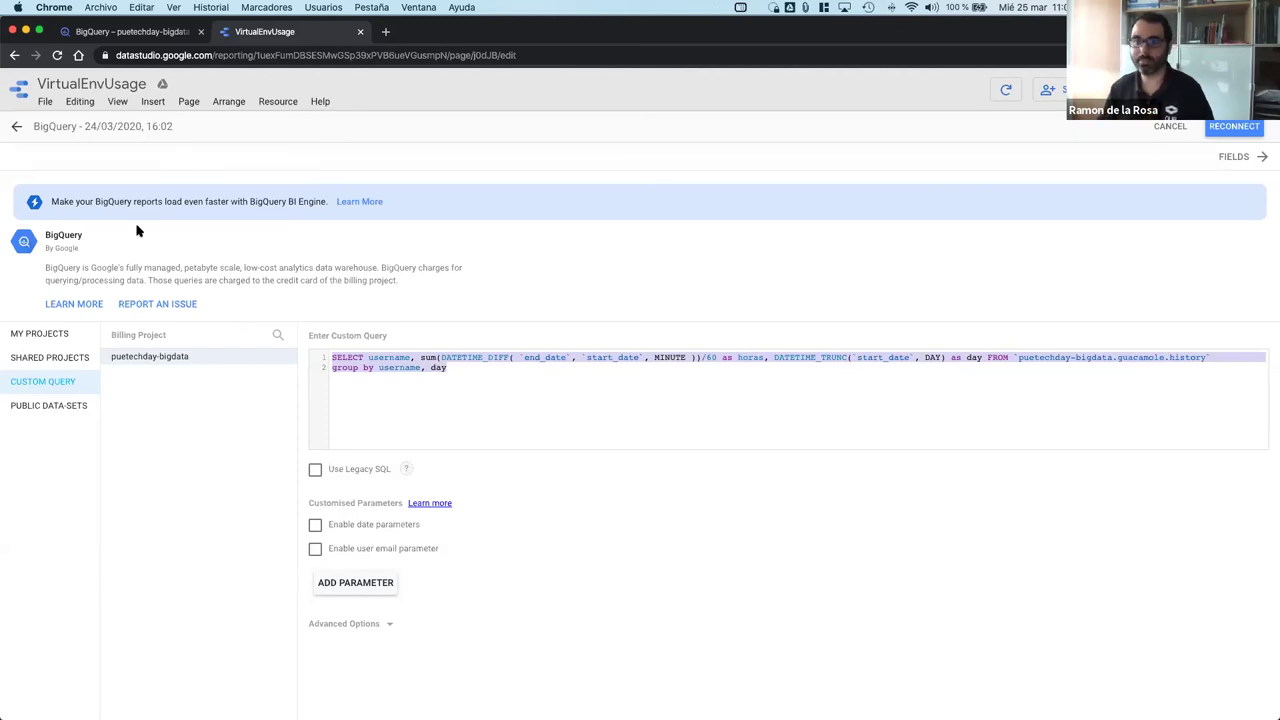
pyautogui.click(14, 129)
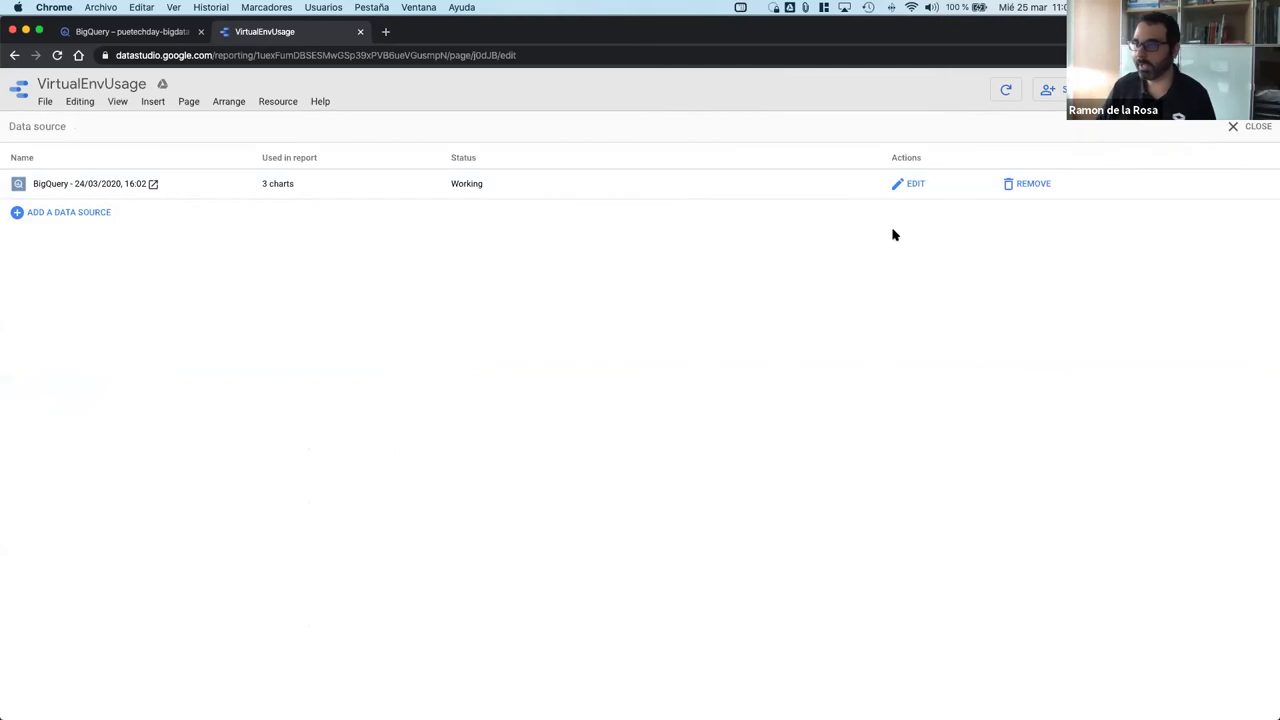
# Step: Reopen the BigQuery custom query, cancel without changes, and close the data source list
pyautogui.click(910, 184)
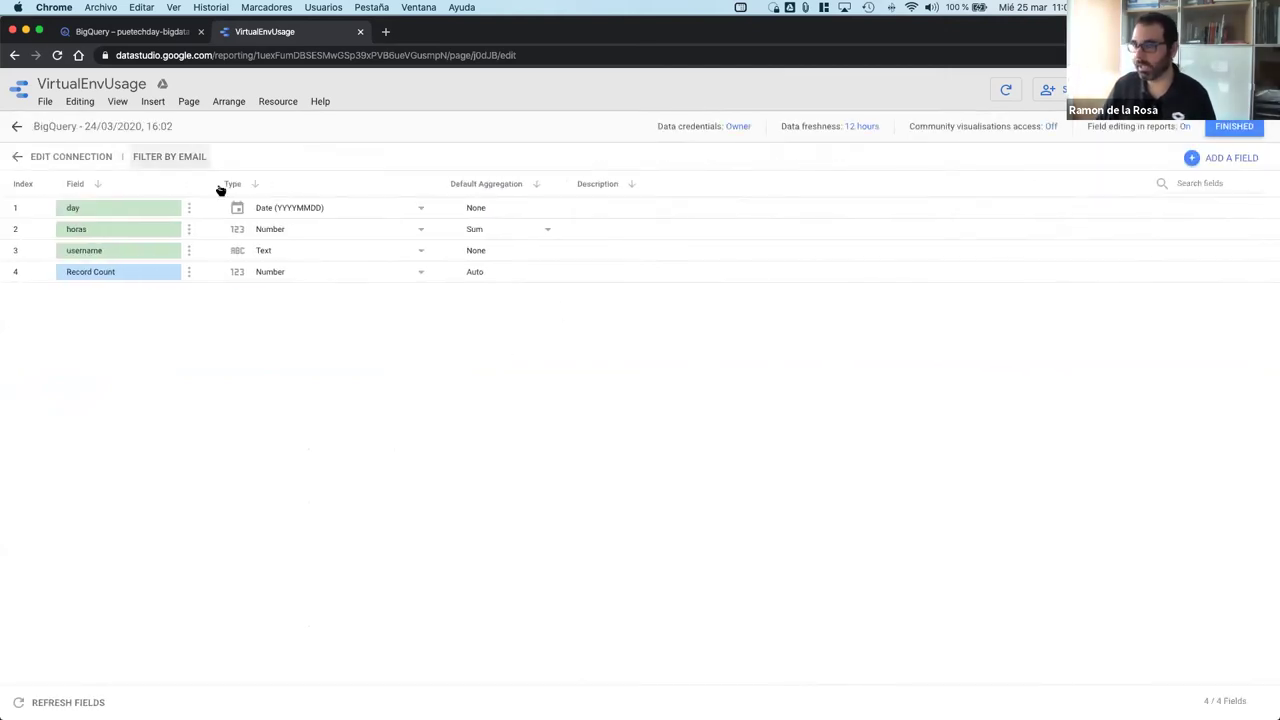
pyautogui.click(18, 158)
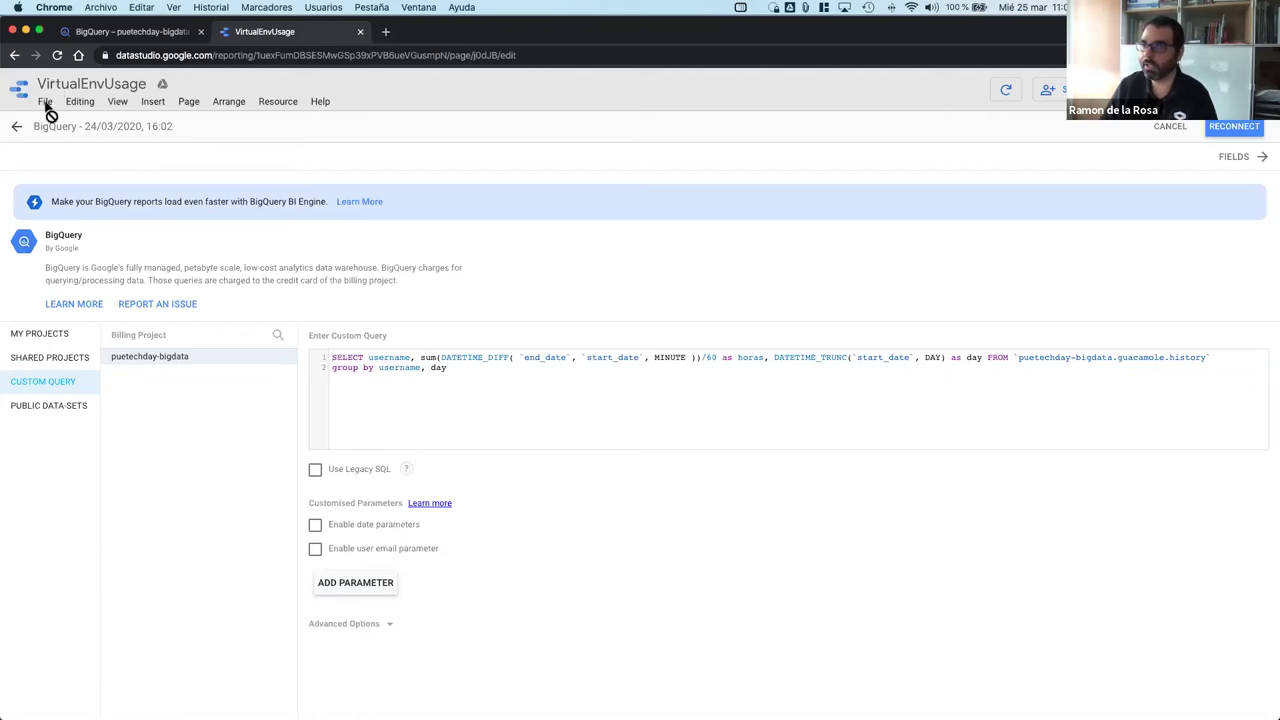
pyautogui.click(1170, 127)
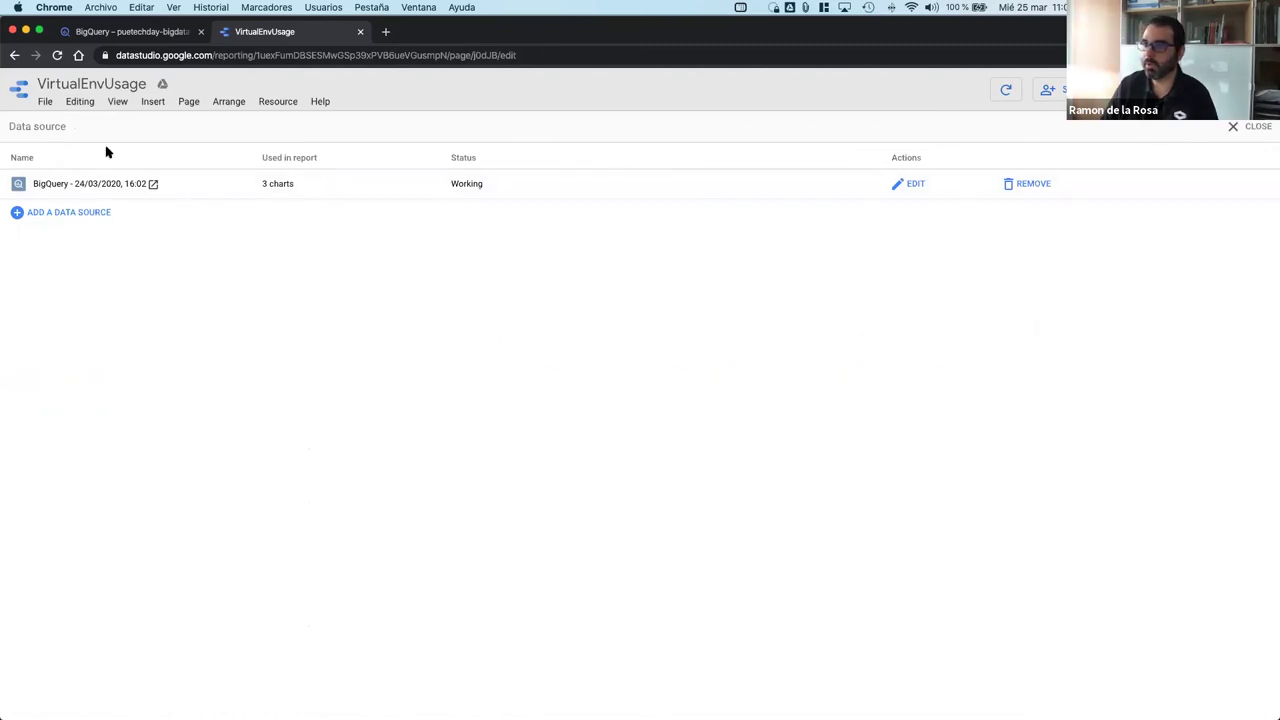
pyautogui.click(1237, 132)
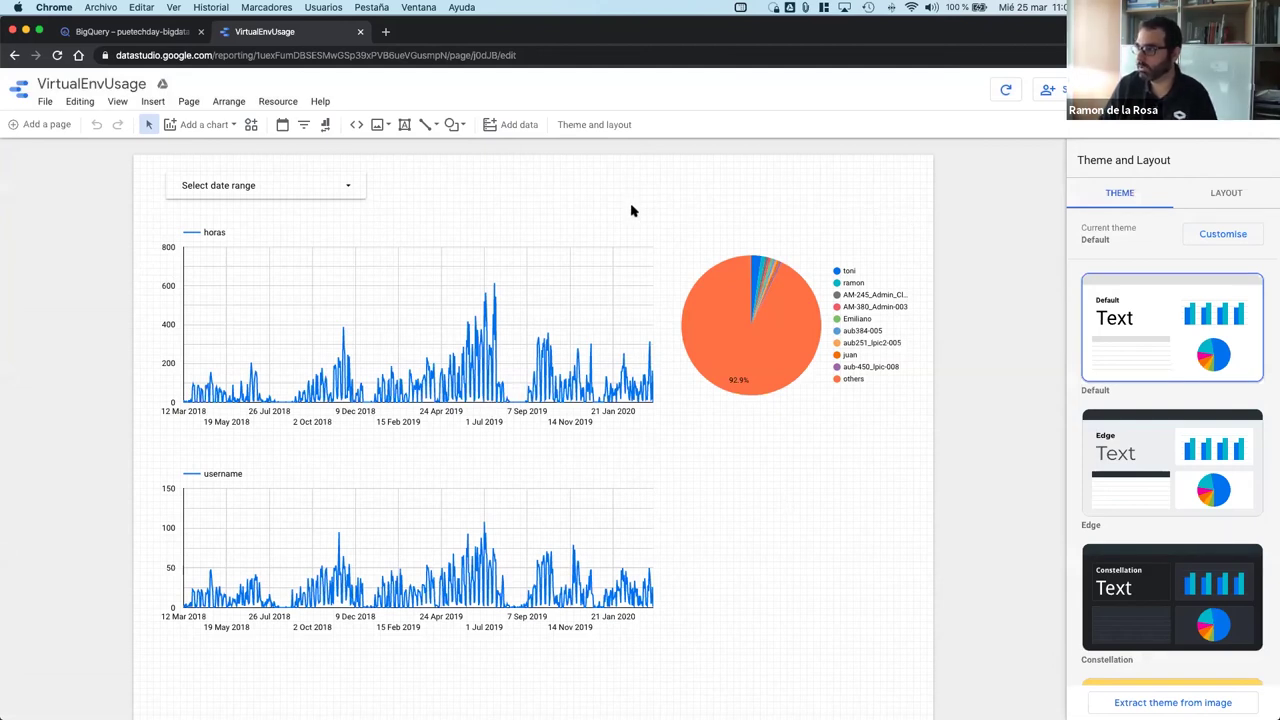
# Step: Select the horas chart and date range control, then switch the report to view mode
pyautogui.click(610, 310)
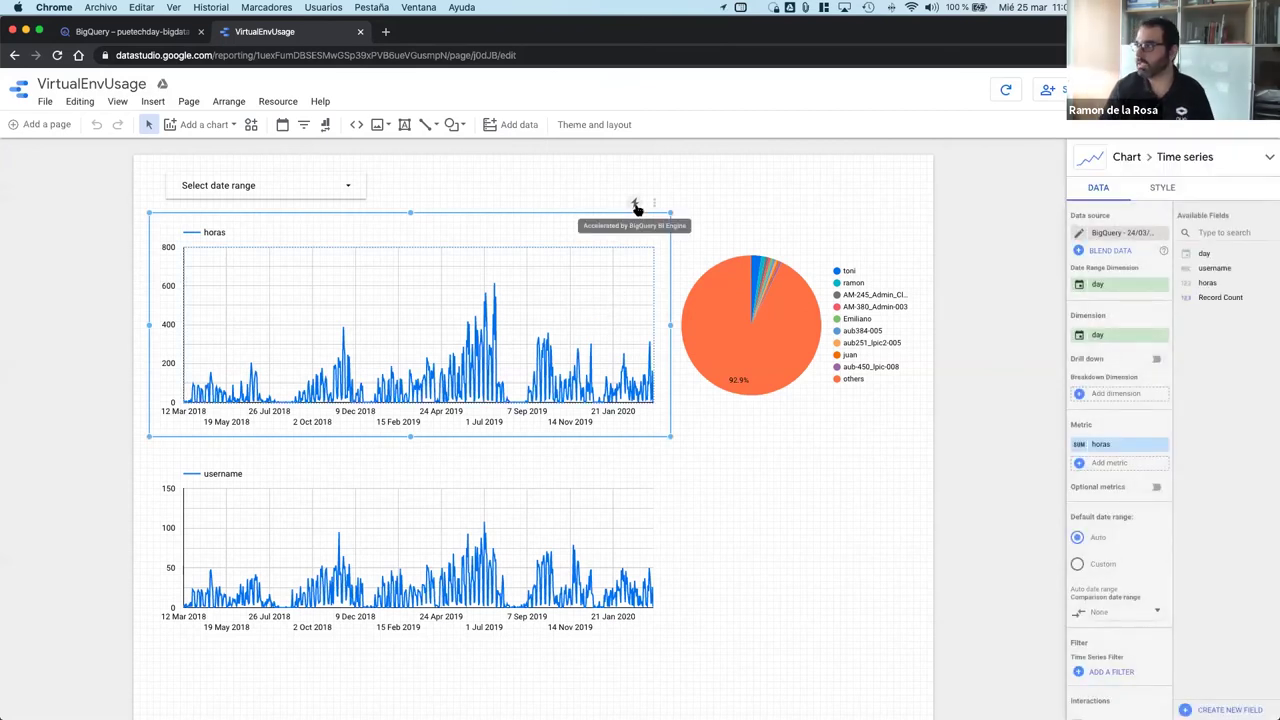
pyautogui.click(351, 186)
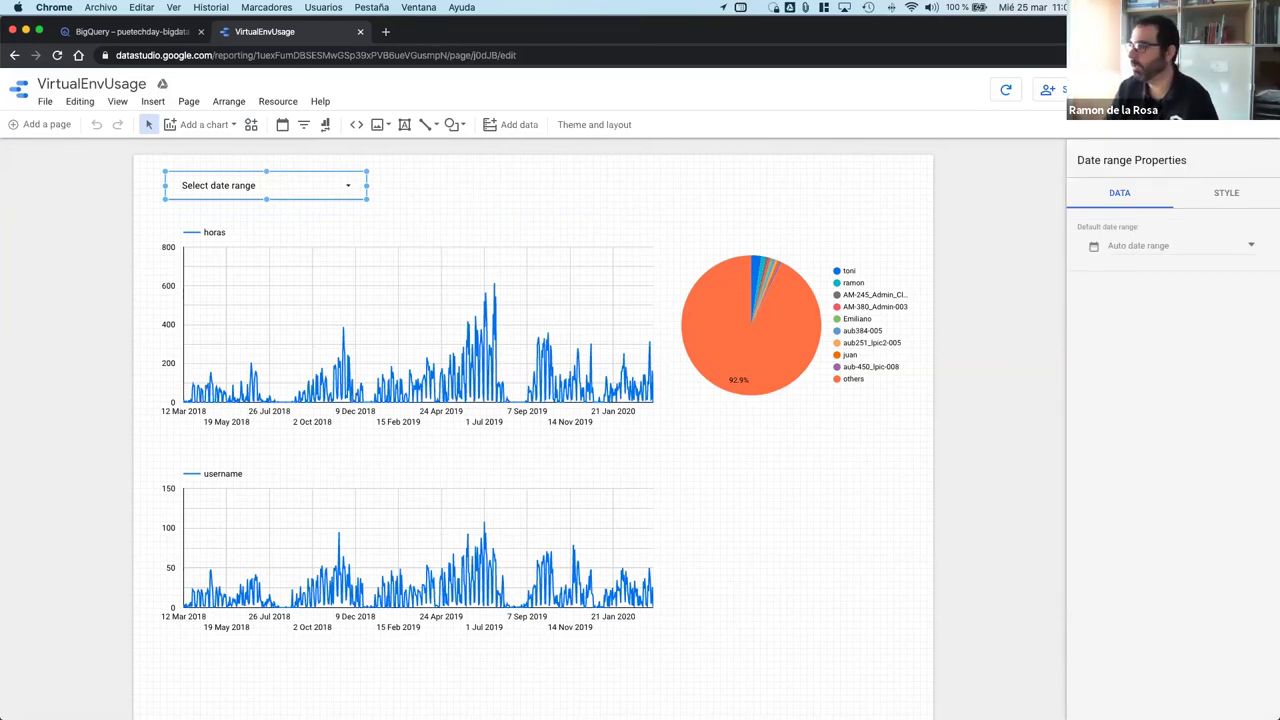
pyautogui.click(1105, 89)
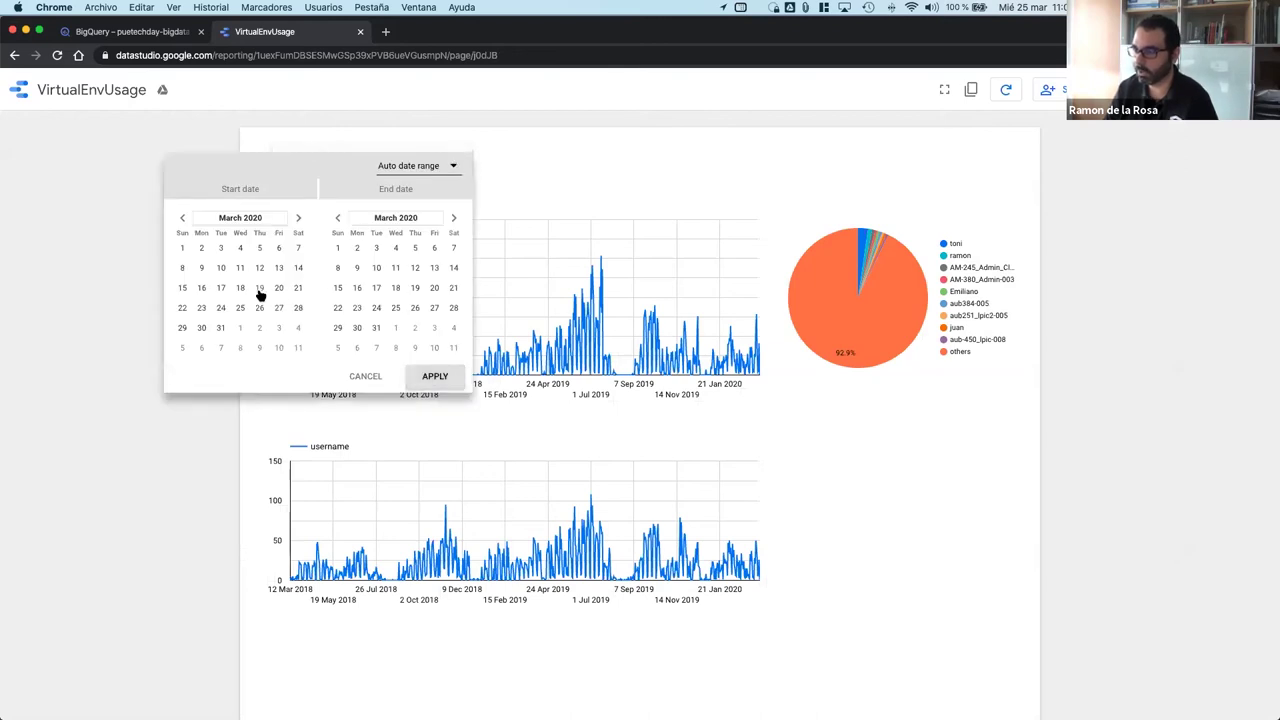
# Step: Apply the 16 Mar 2020 – 21 Mar 2020 date range and scroll through the updated charts
pyautogui.click(200, 288)
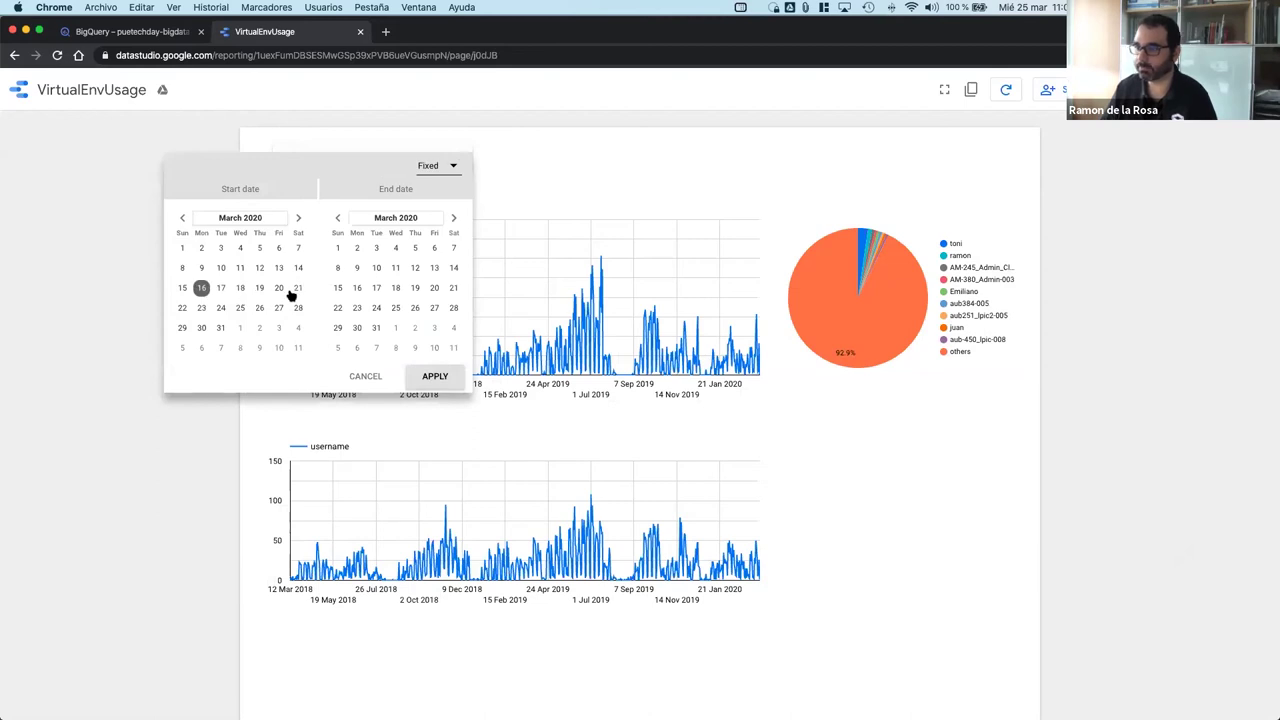
pyautogui.click(454, 288)
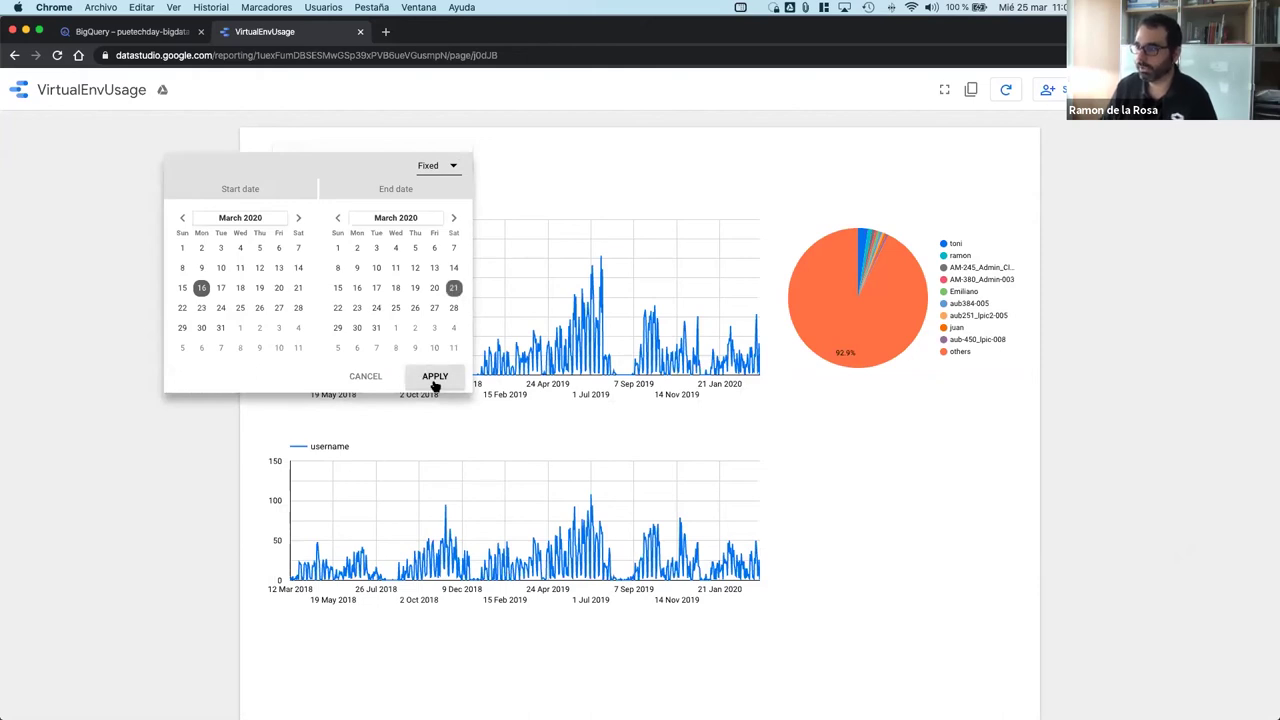
pyautogui.click(435, 381)
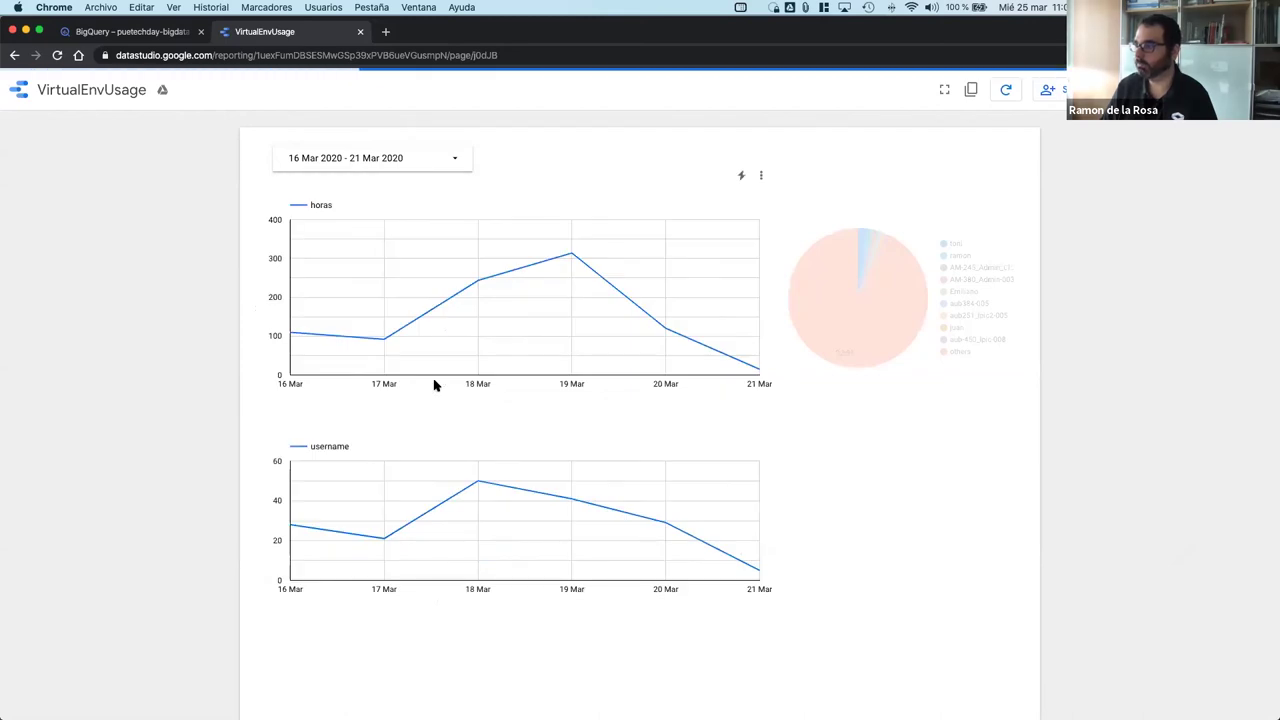
pyautogui.moveTo(291, 336)
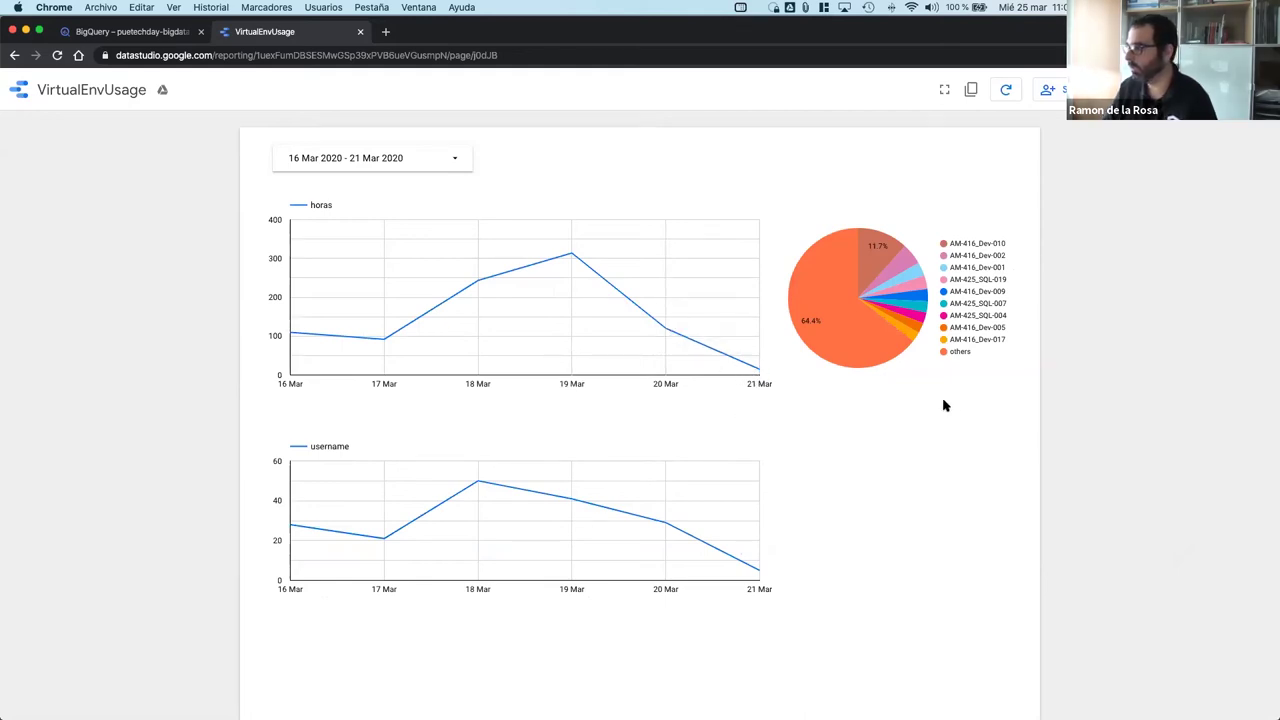
pyautogui.scroll(-1, 992, 297)
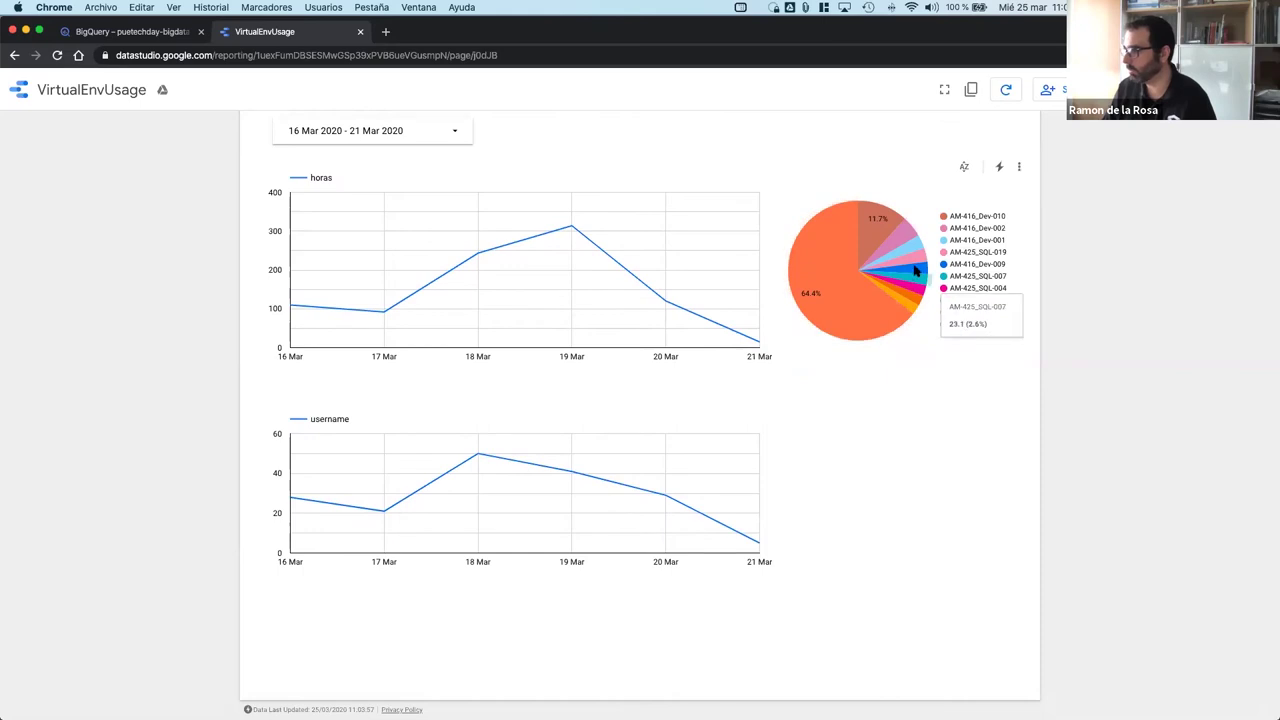
pyautogui.scroll(1, 505, 341)
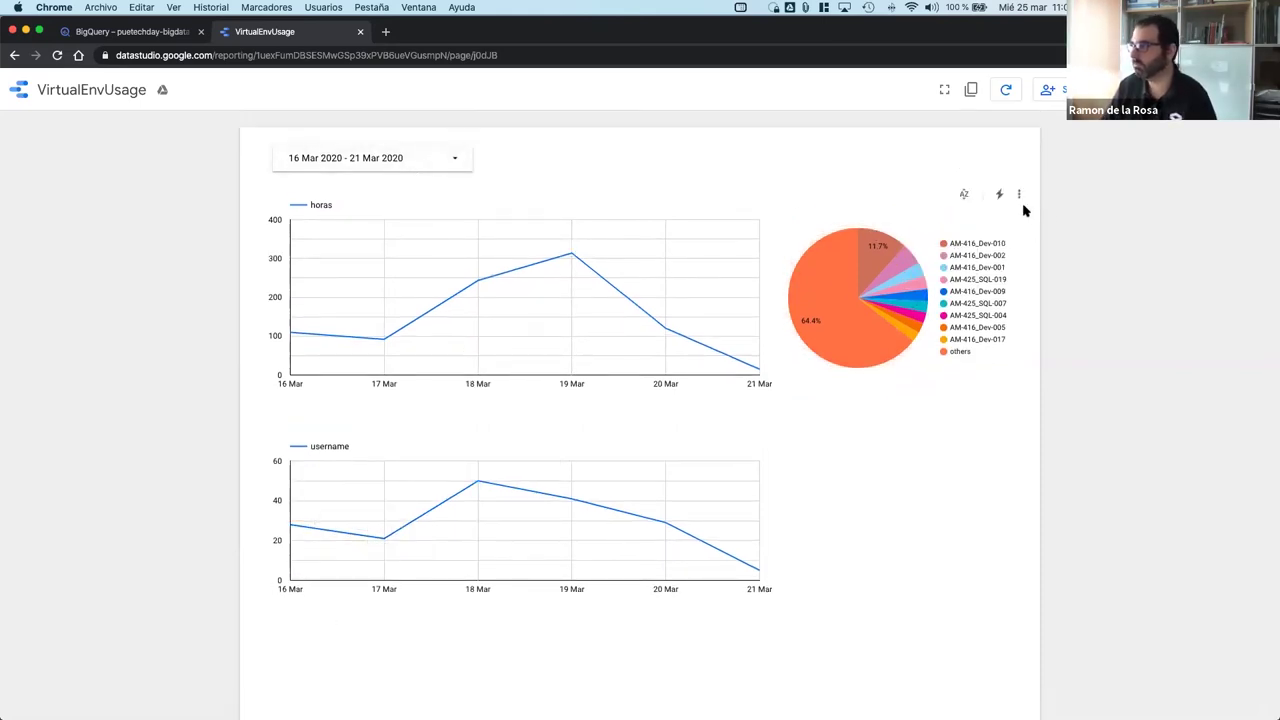
# Step: Change the report's start date to 19 March, giving a 19–21 March range
pyautogui.click(408, 149)
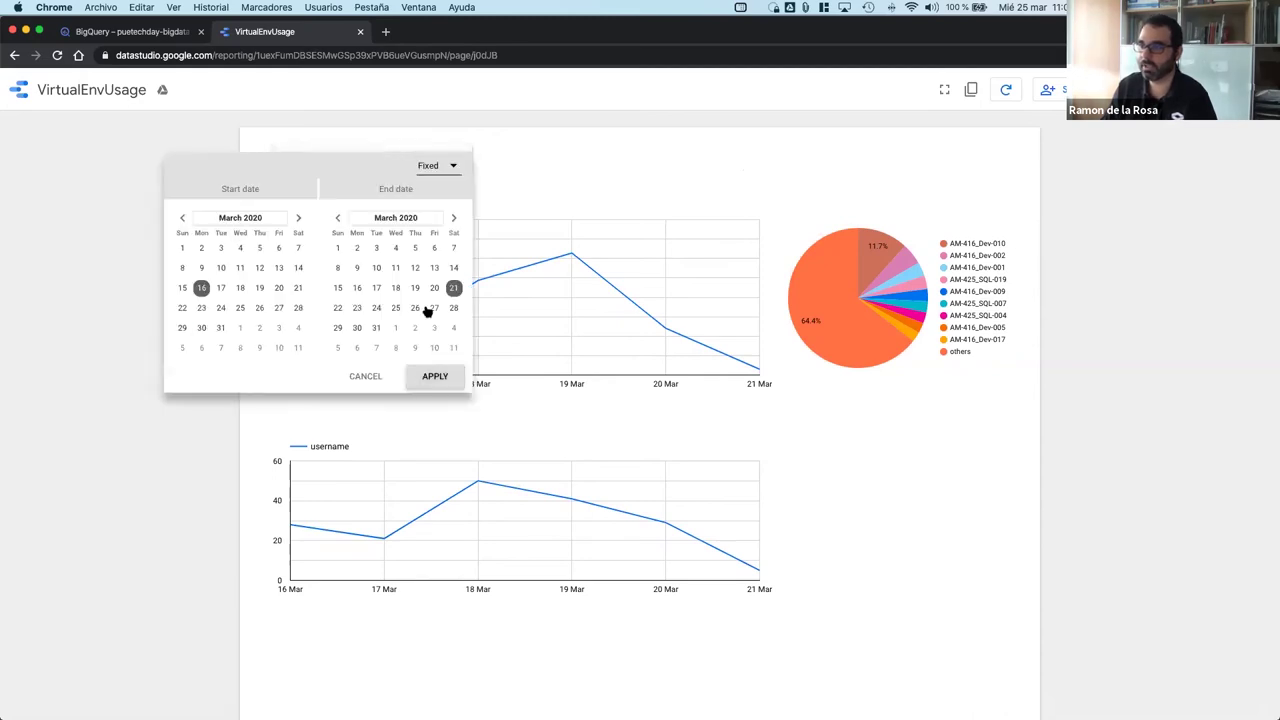
pyautogui.click(262, 289)
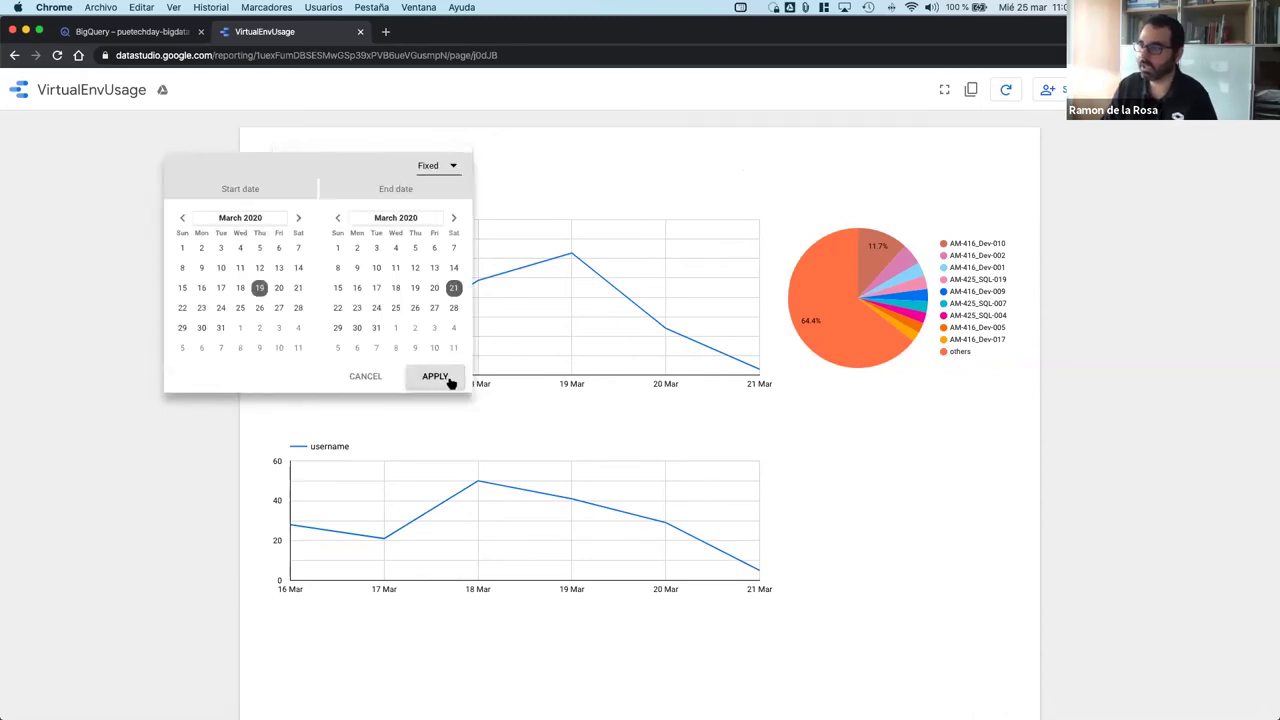
pyautogui.click(450, 381)
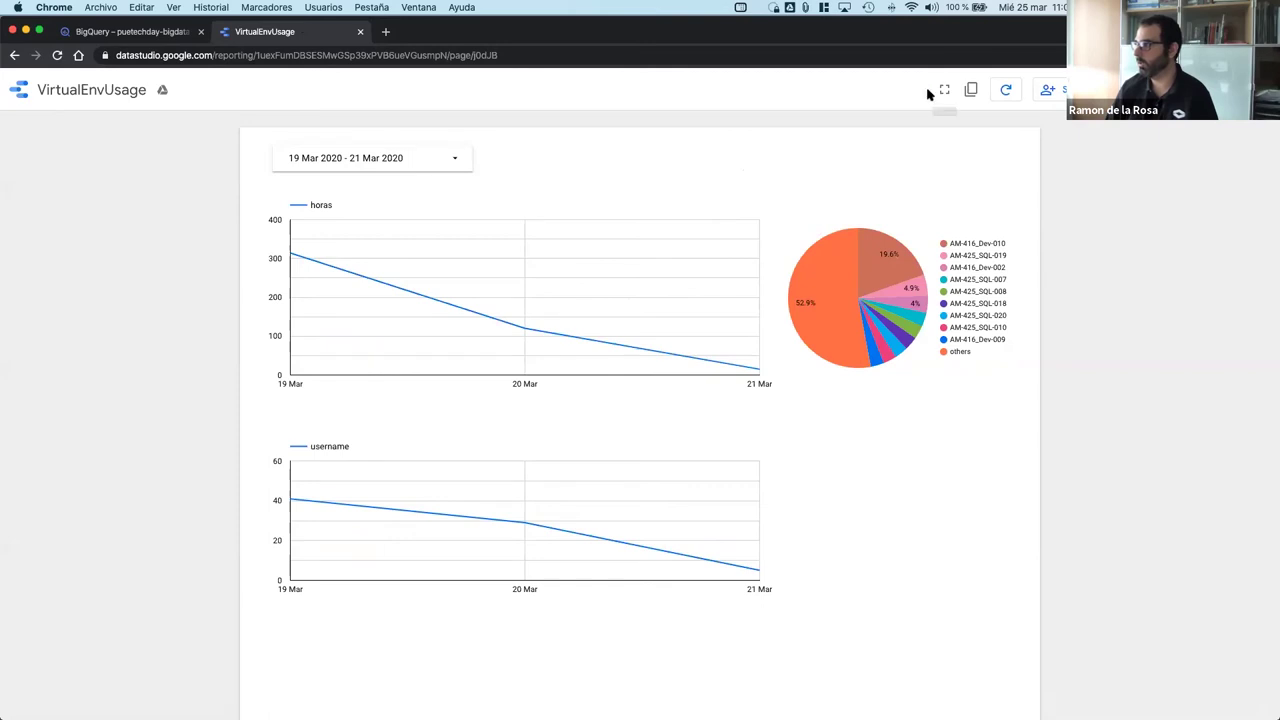
# Step: Go to the Data Studio home page via the address bar
pyautogui.click(214, 55)
pyautogui.write('datastudio.google.com/')
pyautogui.press('Return')
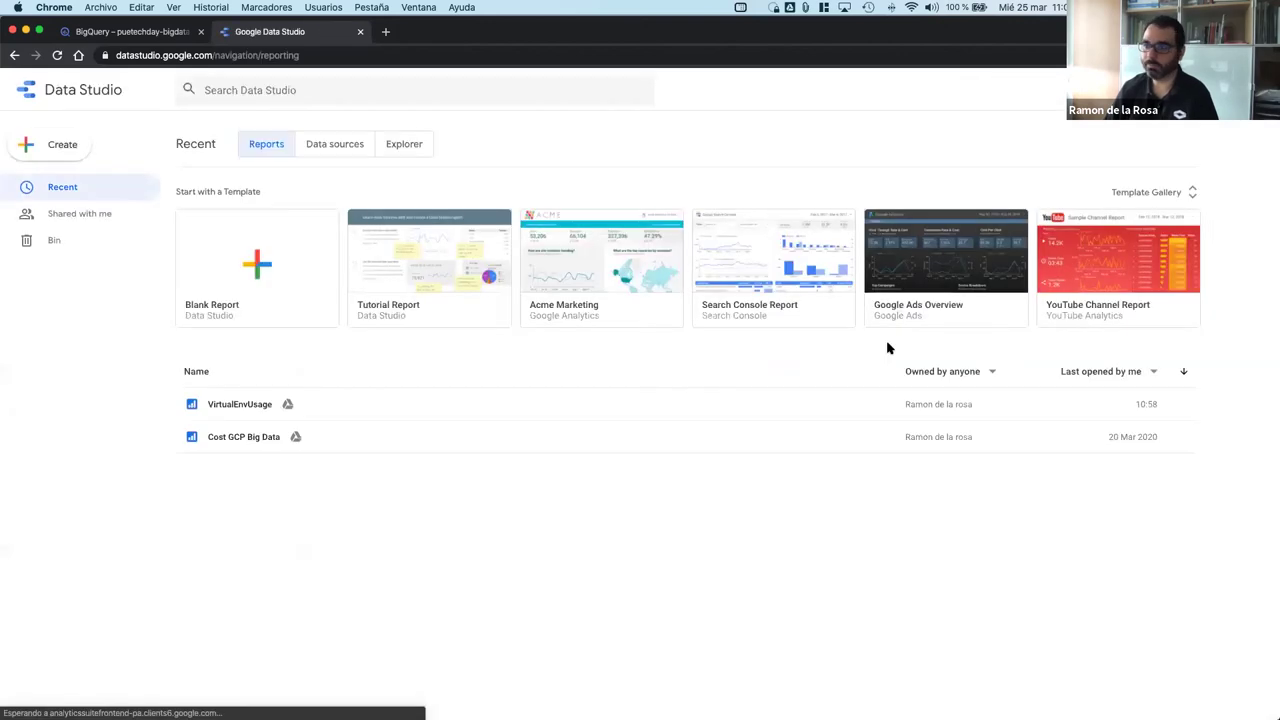
# Step: Show the Explorer list on the Data Studio home page and bring up the Create menu
pyautogui.click(406, 146)
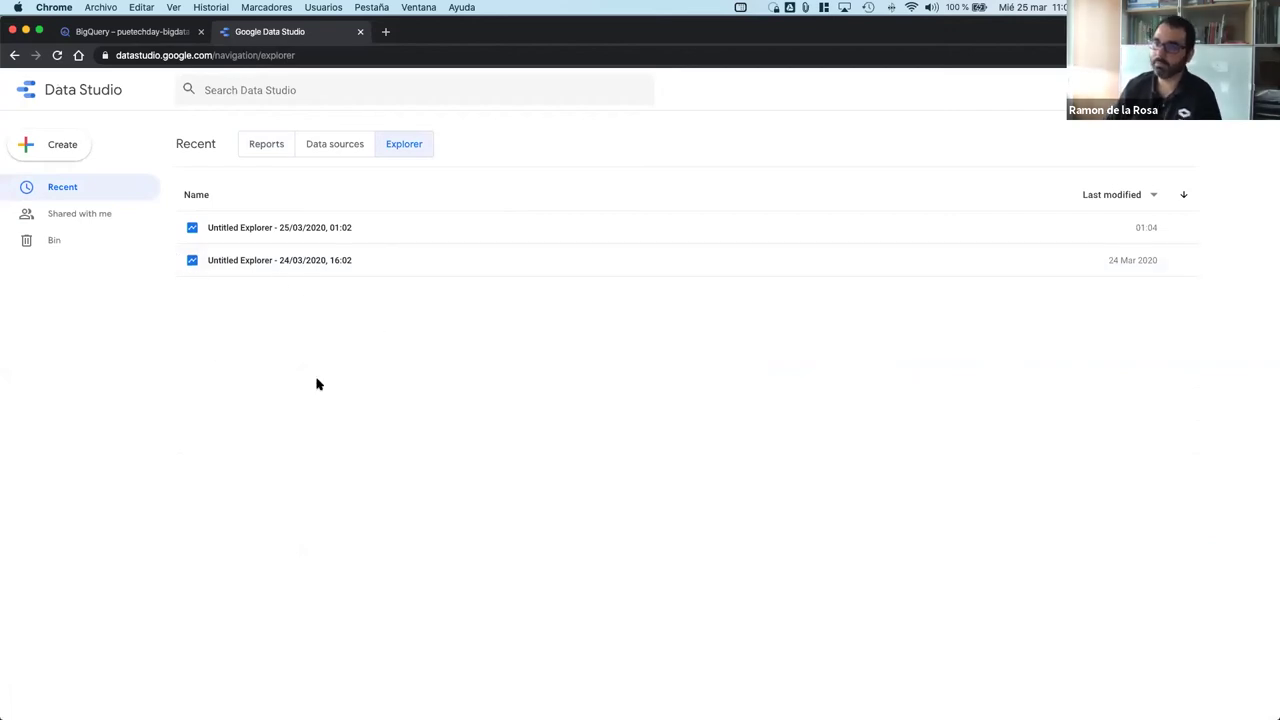
pyautogui.click(50, 144)
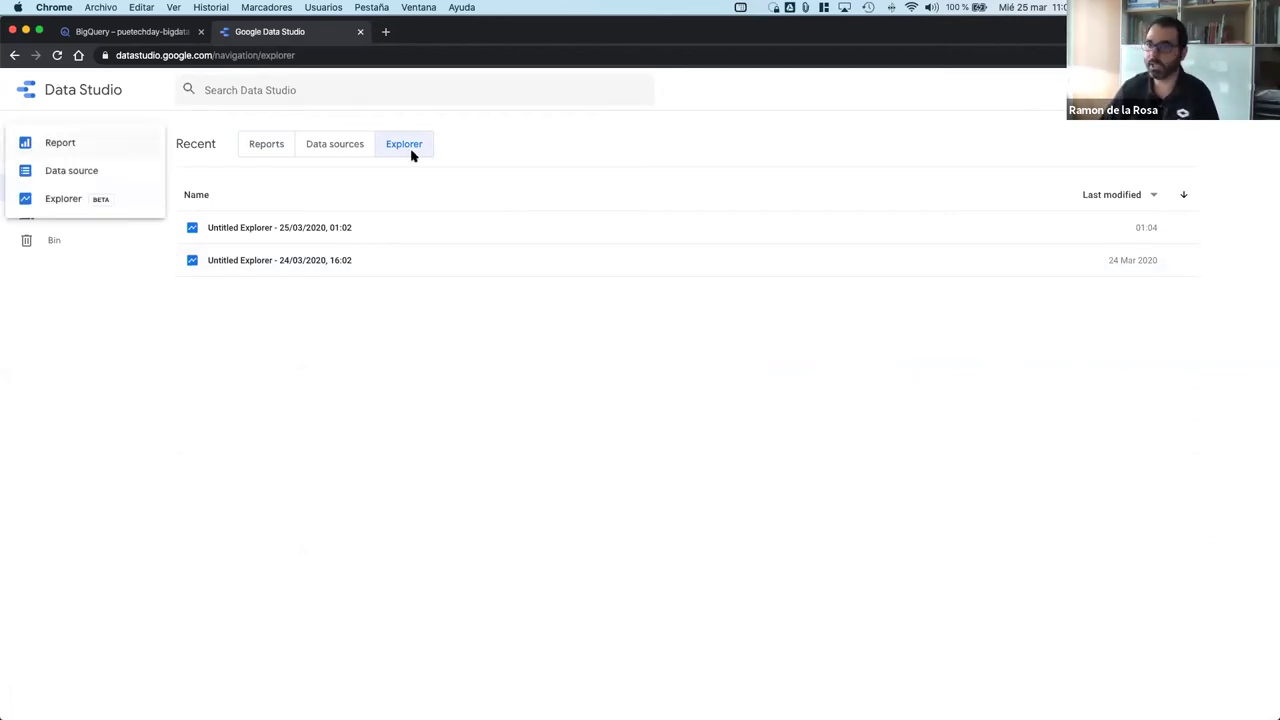
# Step: Start a new Explorer on BigQuery table puetechday-bigdata > github_source_data > github_contributors
pyautogui.click(67, 204)
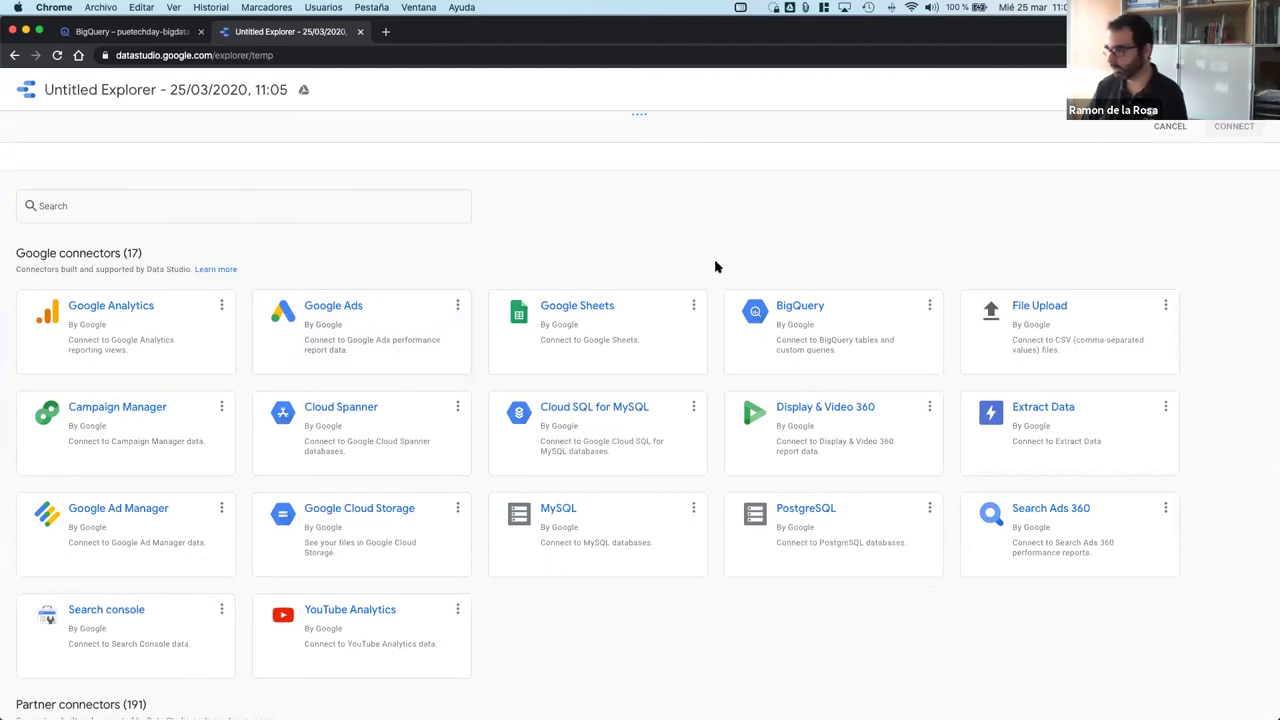
pyautogui.click(866, 321)
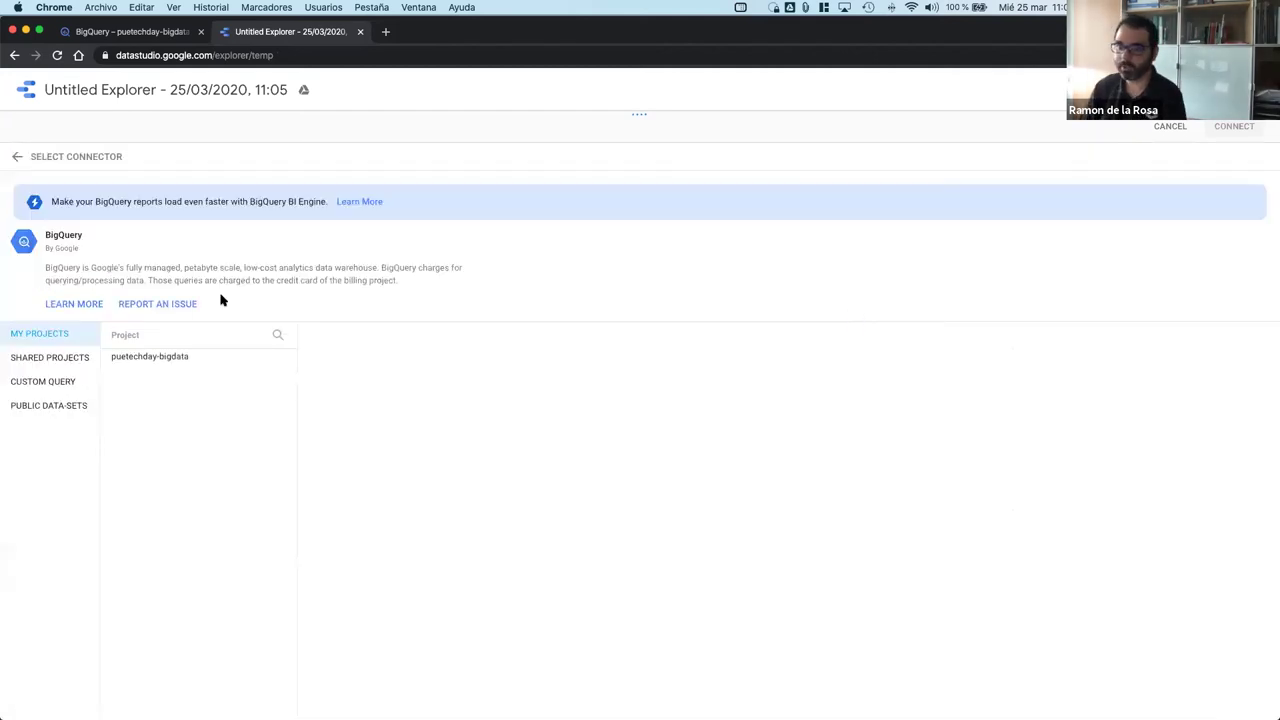
pyautogui.click(168, 360)
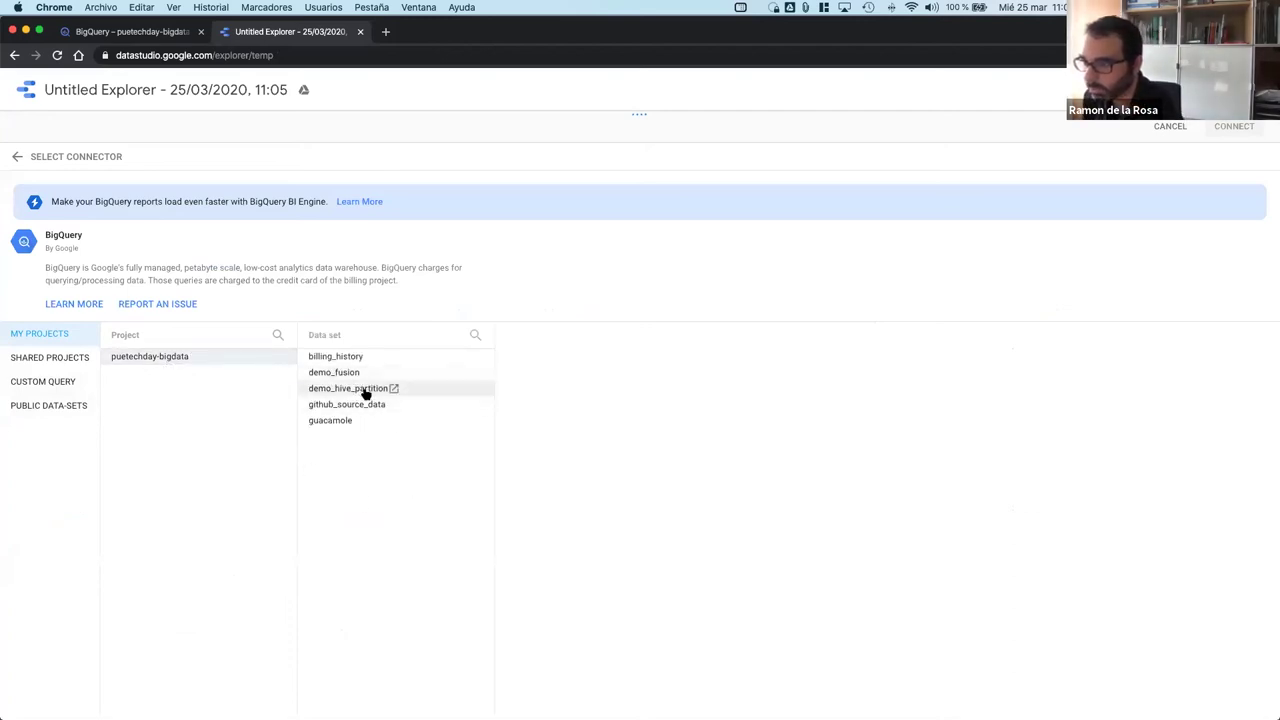
pyautogui.click(341, 410)
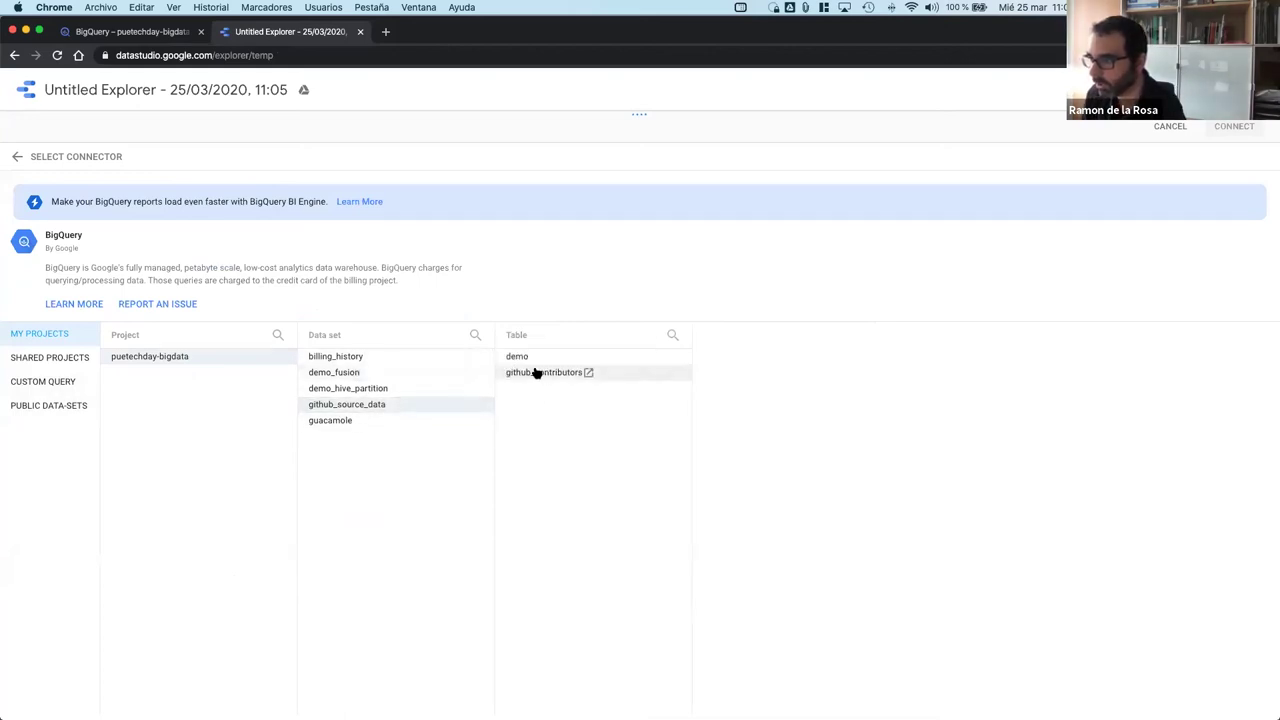
pyautogui.click(542, 374)
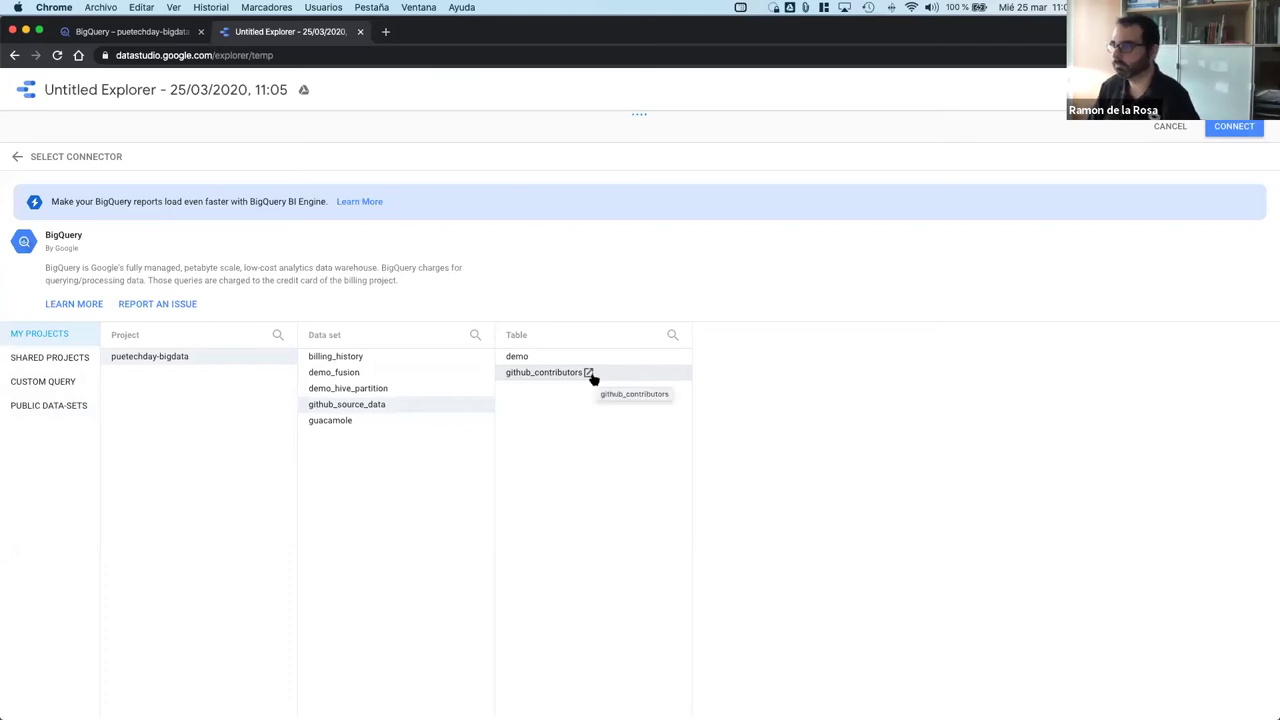
# Step: Preview the github_contributors table in the BigQuery console, then return to the Explorer's source setup
pyautogui.click(589, 373)
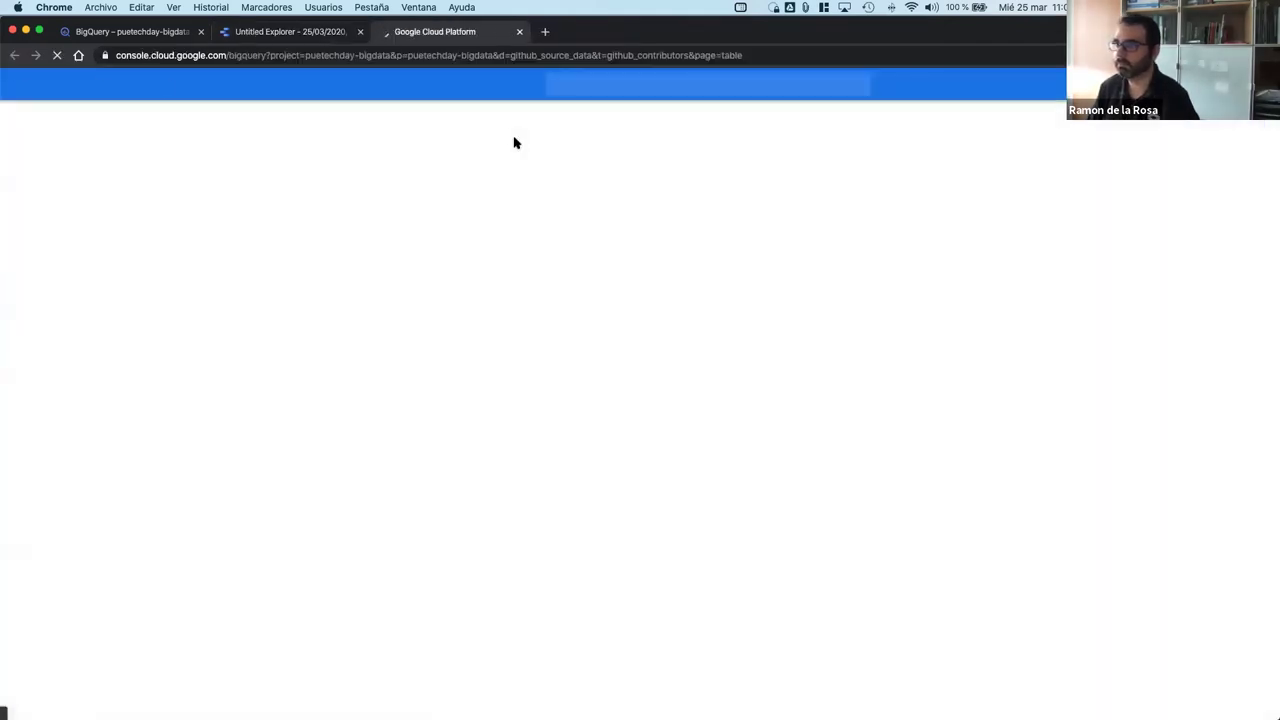
pyautogui.click(310, 34)
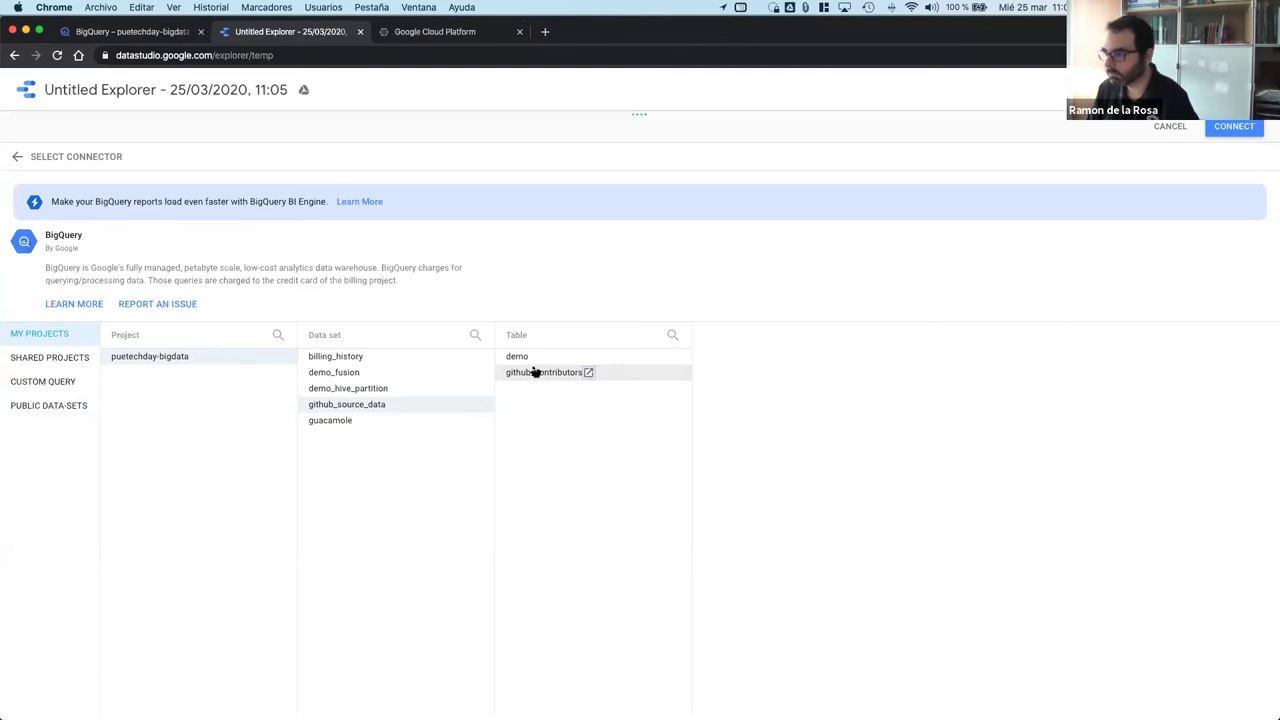
pyautogui.click(134, 86)
# Step: Rename the Explorer to 'Contributors'
pyautogui.tripleClick(134, 86)
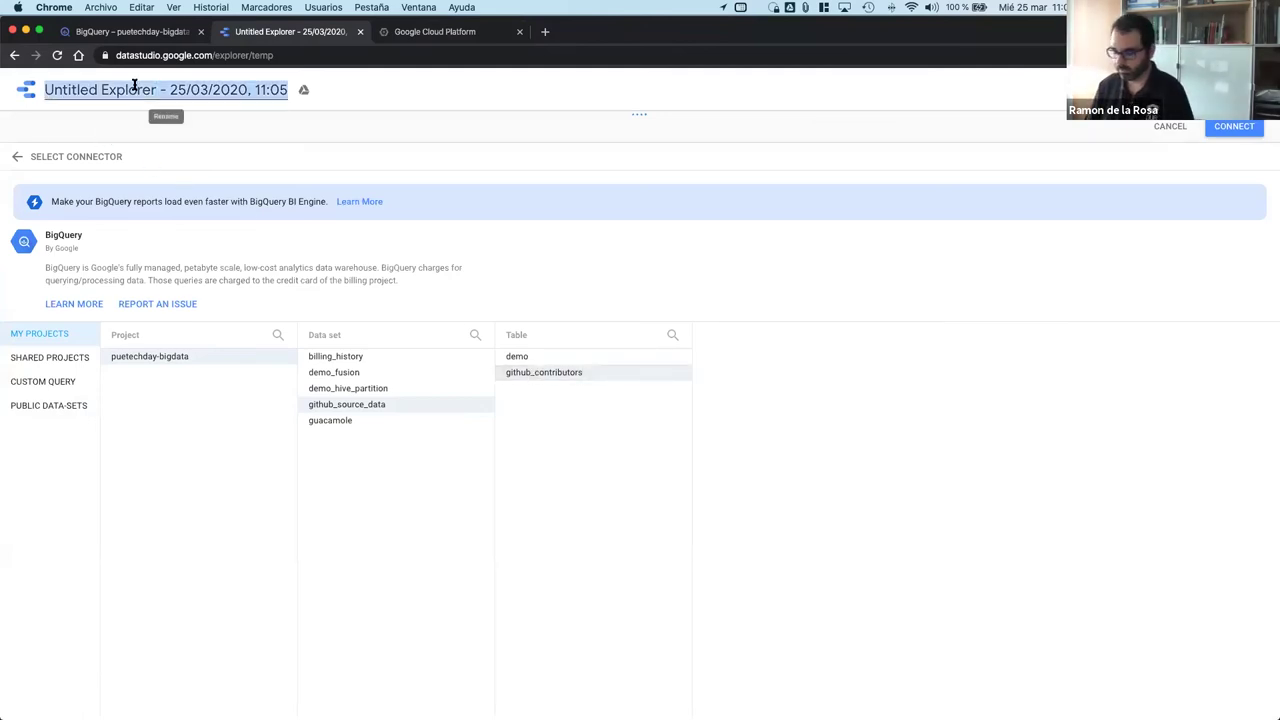
pyautogui.write('CON')
pyautogui.press('BackSpace')
pyautogui.write('NTRE')
pyautogui.press('BackSpace')
pyautogui.press('BackSpace')
pyautogui.press('BackSpace')
pyautogui.press('BackSpace')
pyautogui.press('BackSpace')
pyautogui.write('ontru')
pyautogui.press('BackSpace')
pyautogui.write('ibutors')
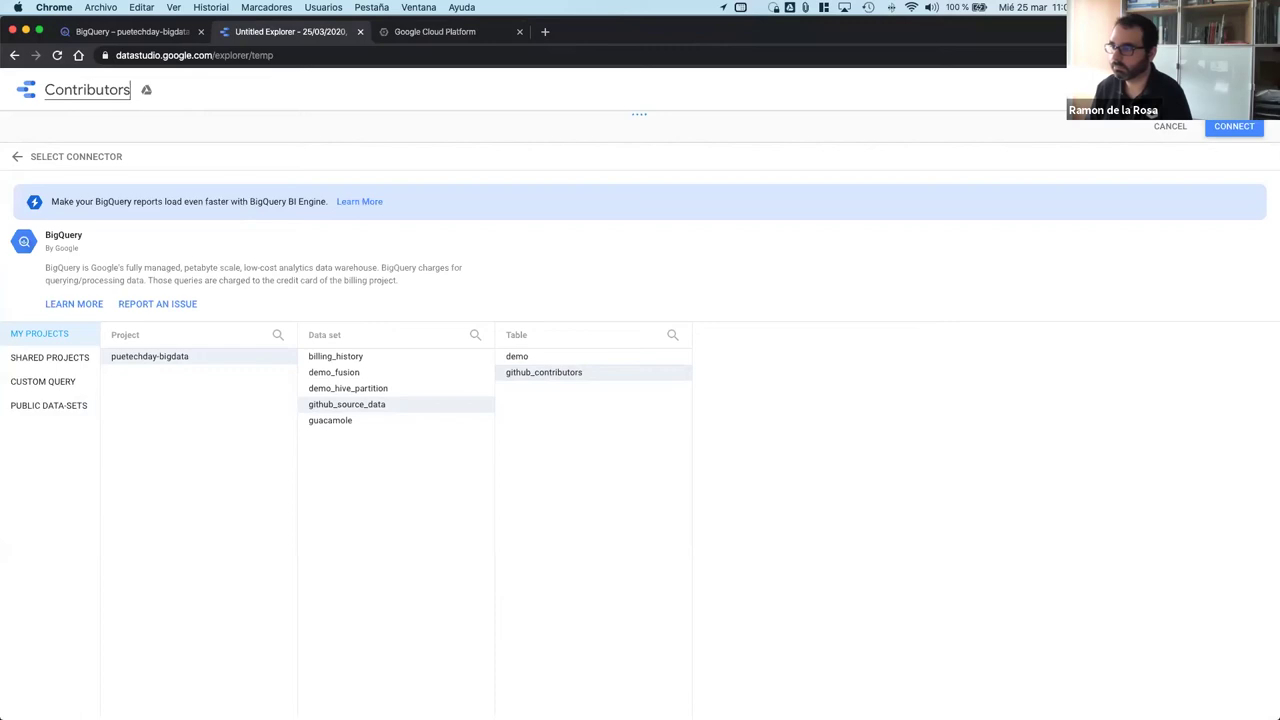
pyautogui.press('Return')
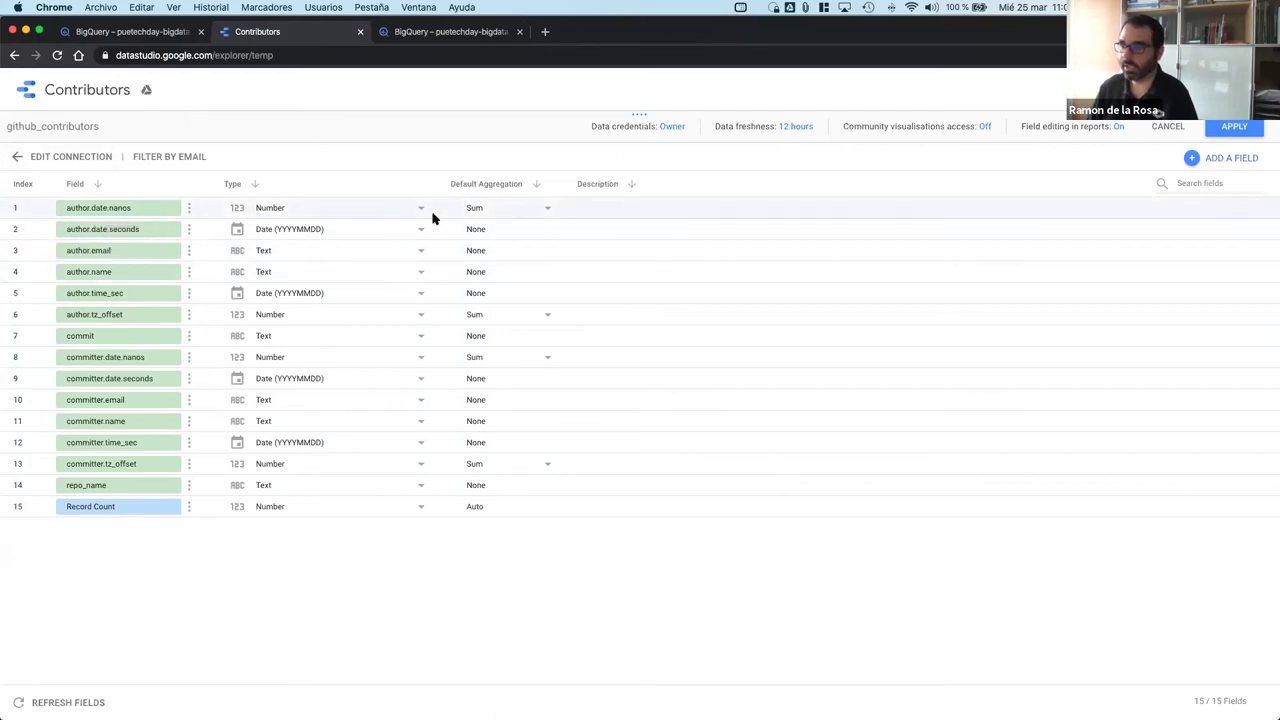
# Step: Set author.date.nanos default aggregation to Sum and apply the github_contributors data source
pyautogui.click(489, 211)
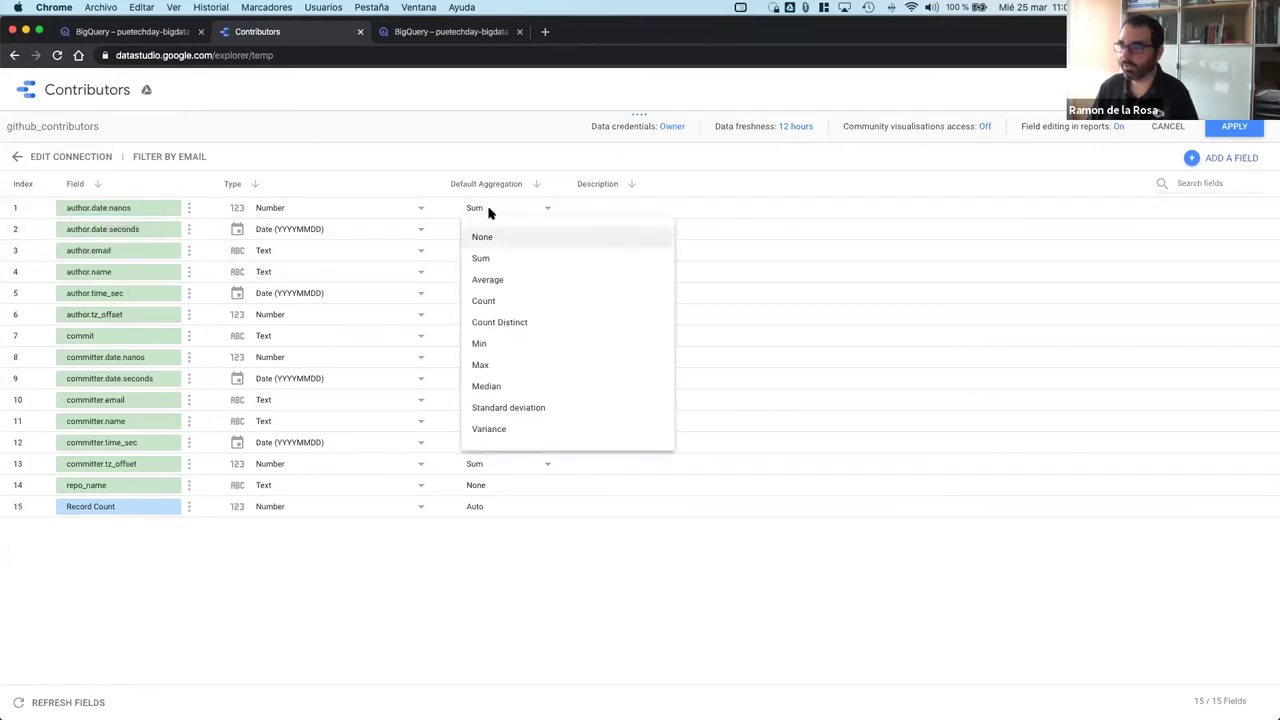
pyautogui.click(497, 302)
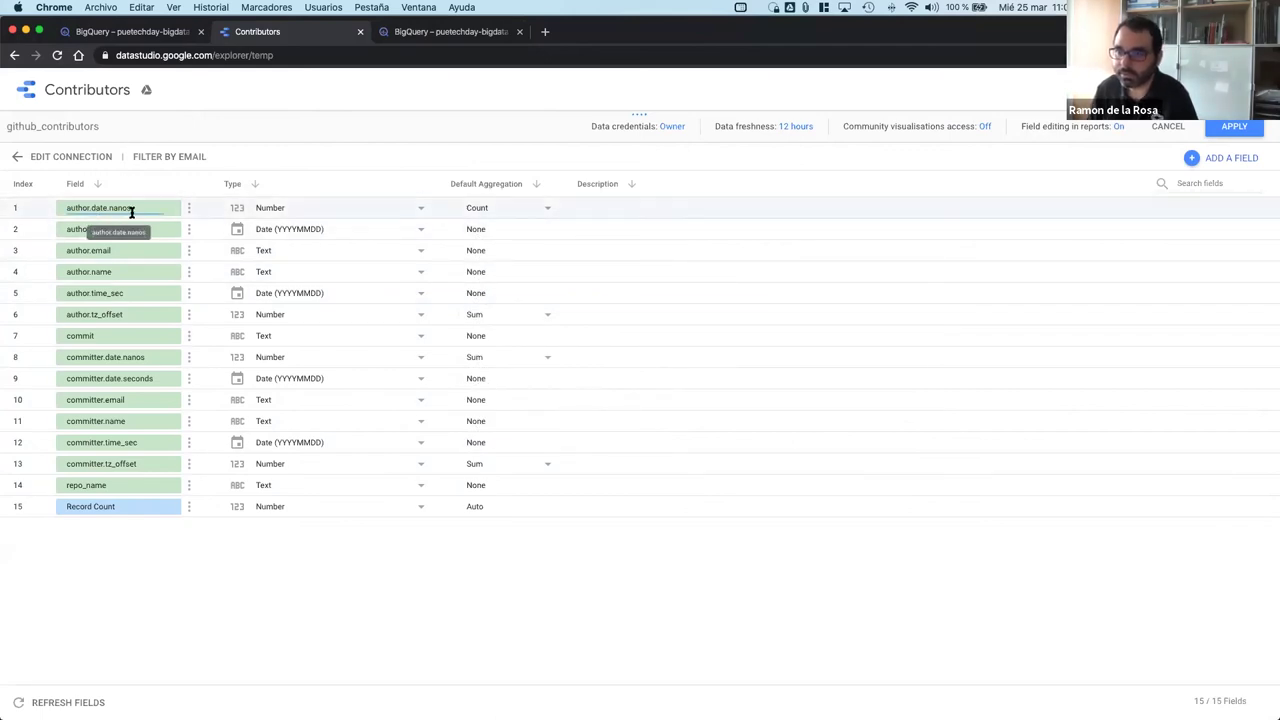
pyautogui.click(503, 211)
pyautogui.click(496, 260)
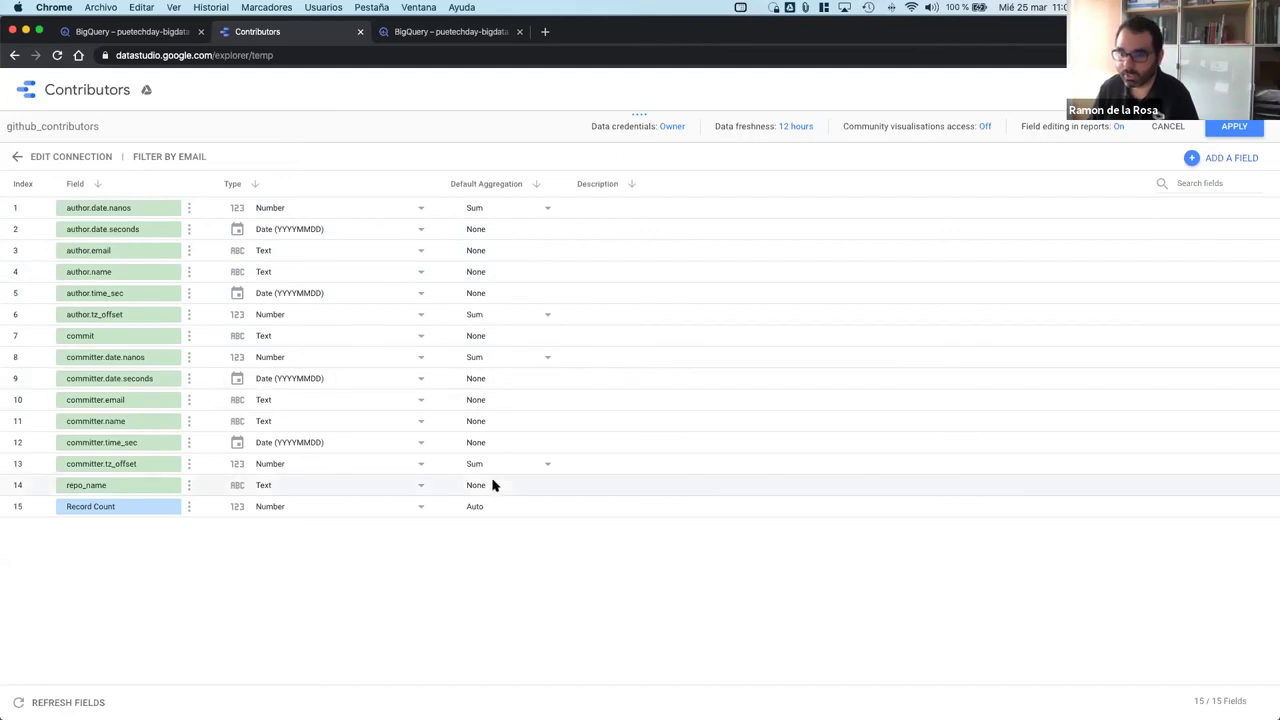
pyautogui.click(1238, 132)
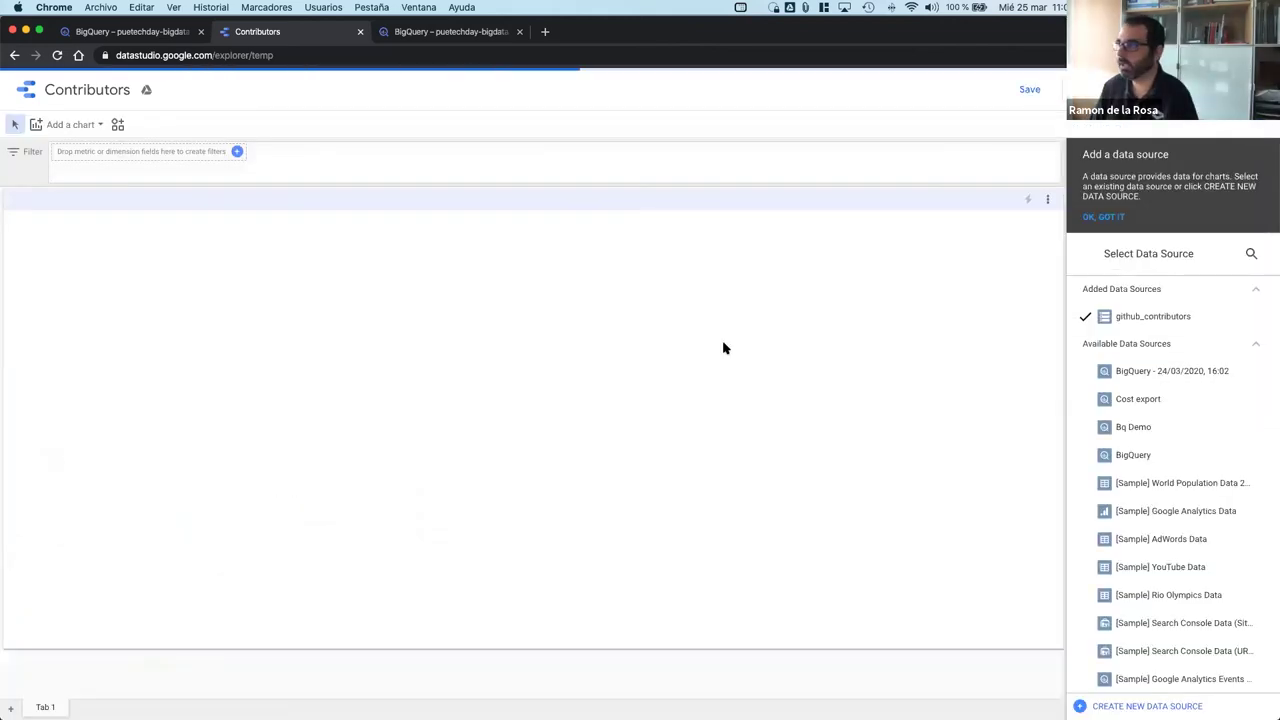
# Step: Turn the commit table into a donut chart of Record Count per commit
pyautogui.scroll(-3, 260, 400)
pyautogui.scroll(3, 260, 400)
pyautogui.scroll(-5, 260, 400)
pyautogui.scroll(4, 260, 385)
pyautogui.scroll(1, 262, 380)
pyautogui.scroll(-3, 237, 254)
pyautogui.scroll(3, 235, 257)
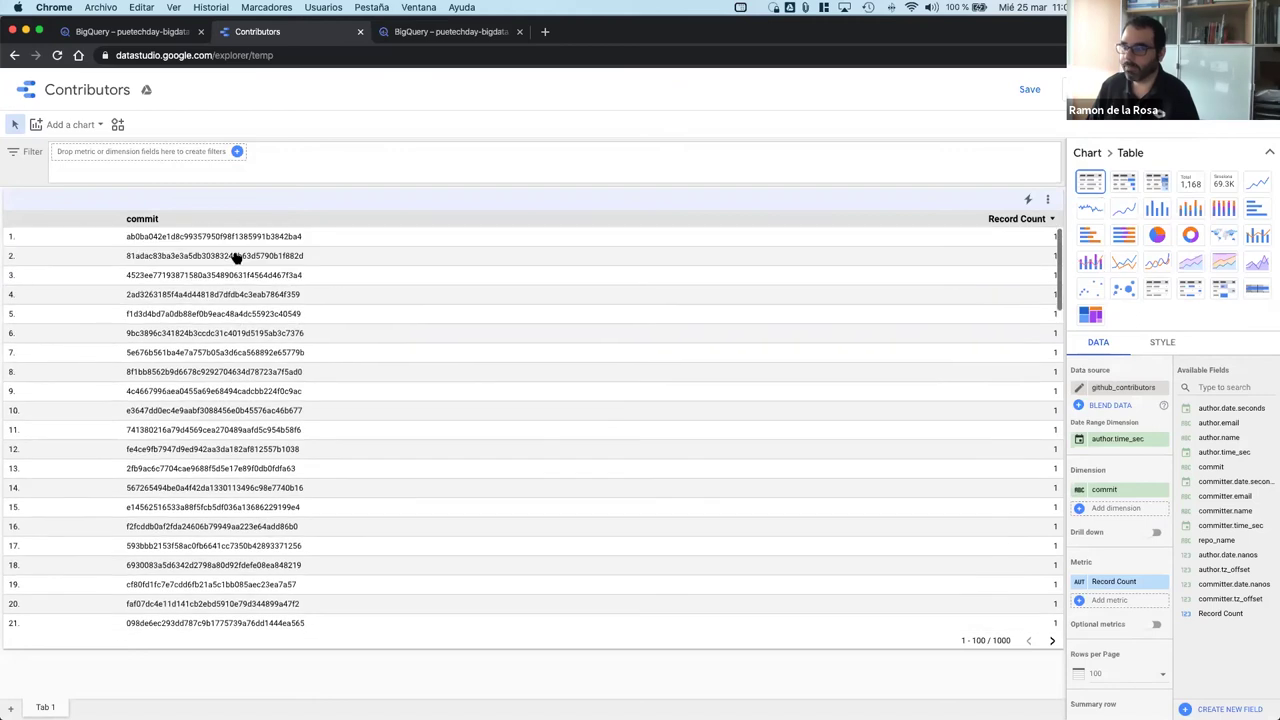
pyautogui.click(1157, 235)
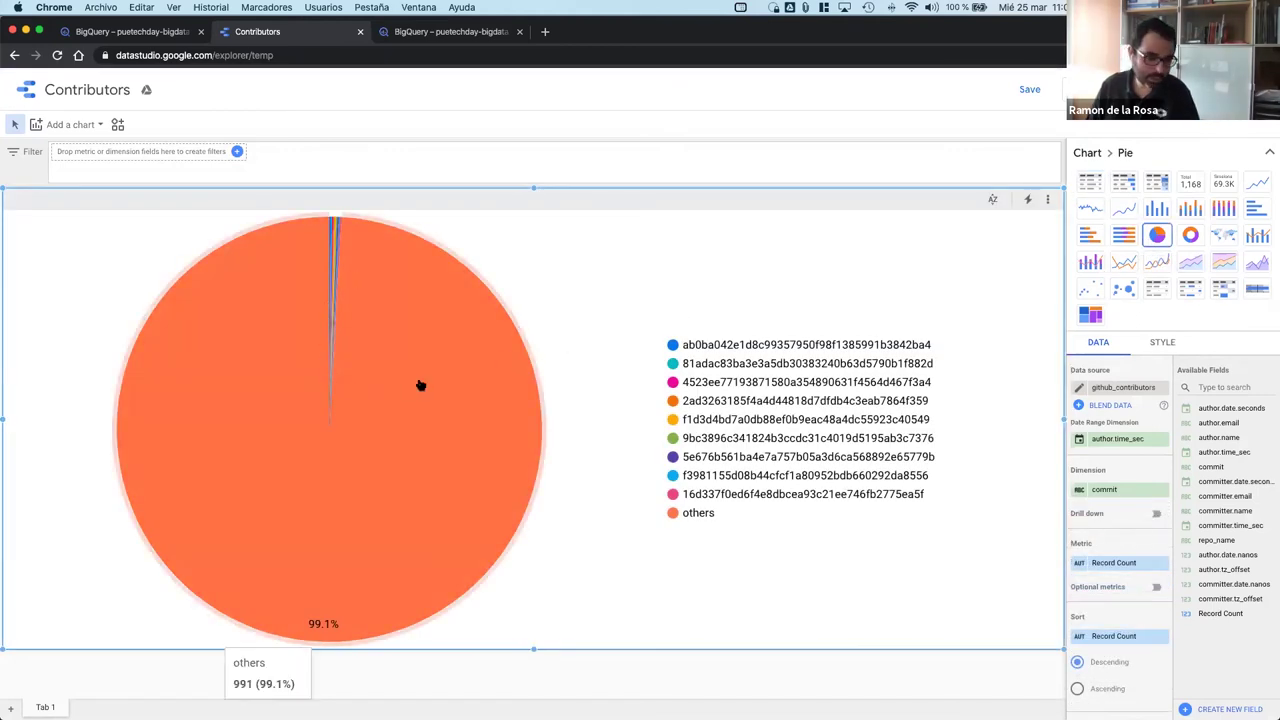
pyautogui.click(1190, 235)
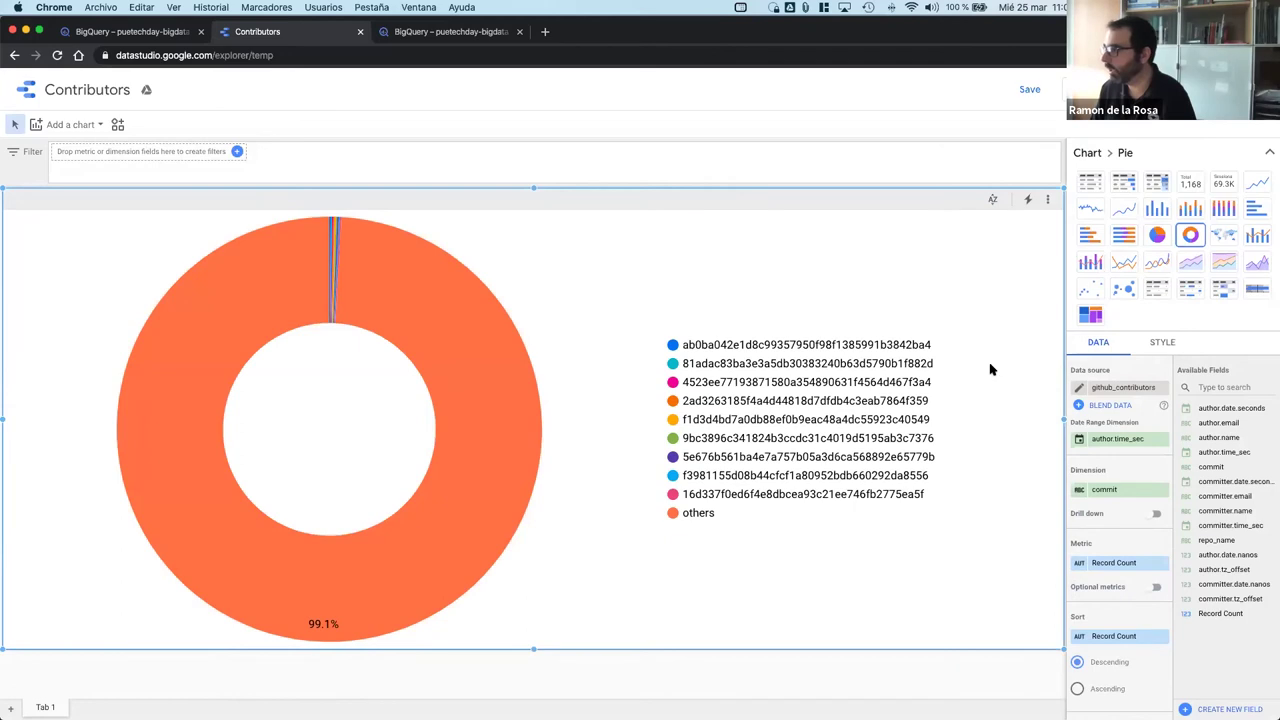
# Step: Check the github_contributors table in the BigQuery tab, return, and switch to the terminal desktop
pyautogui.scroll(-1, 1135, 440)
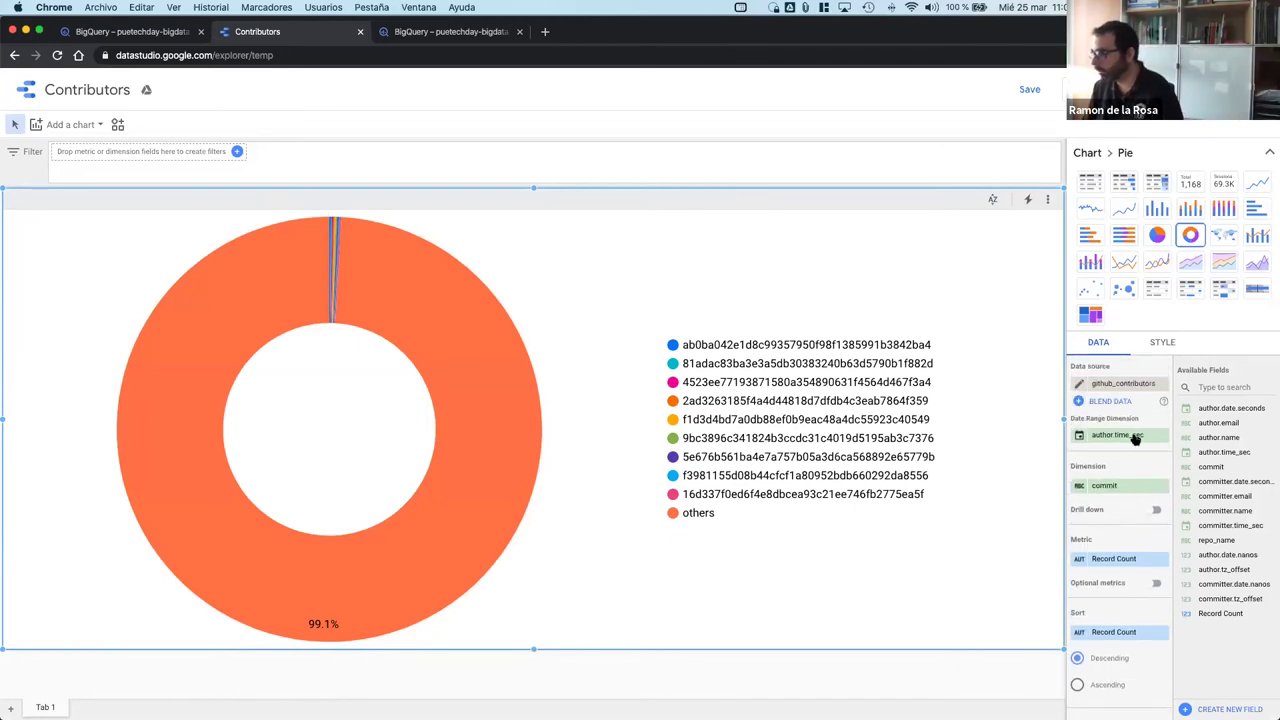
pyautogui.scroll(-3, 1135, 440)
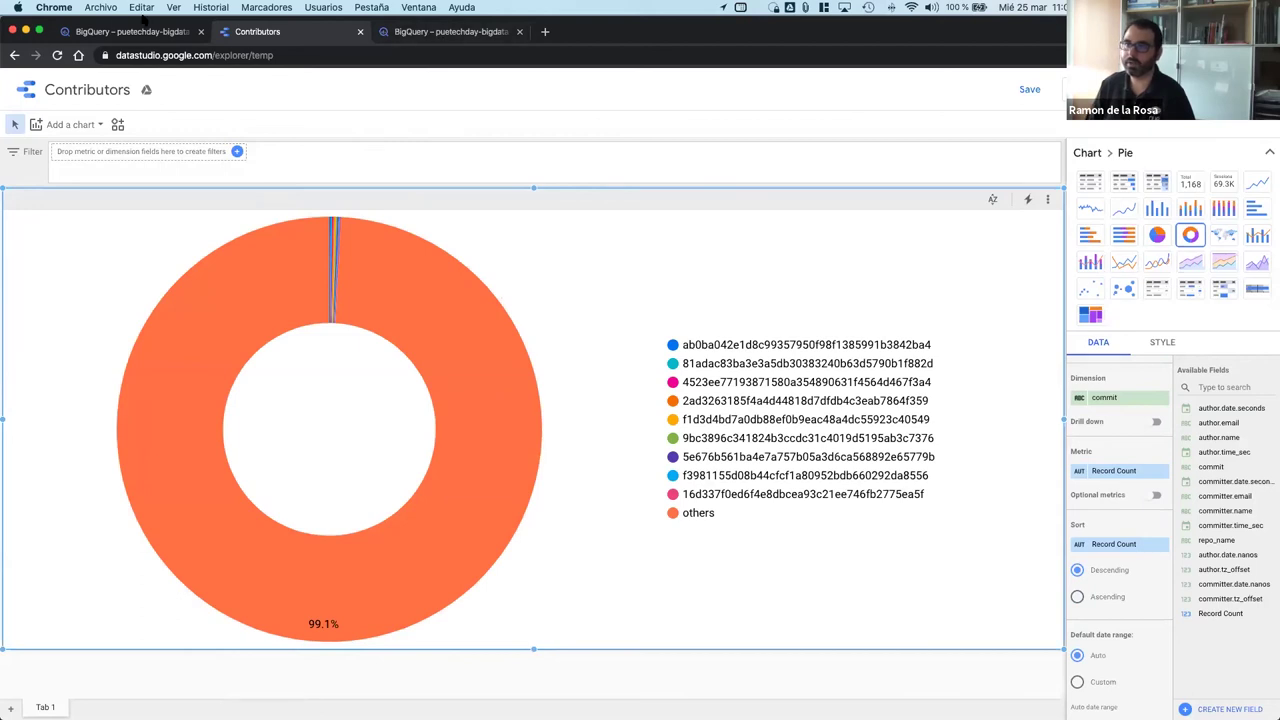
pyautogui.click(440, 33)
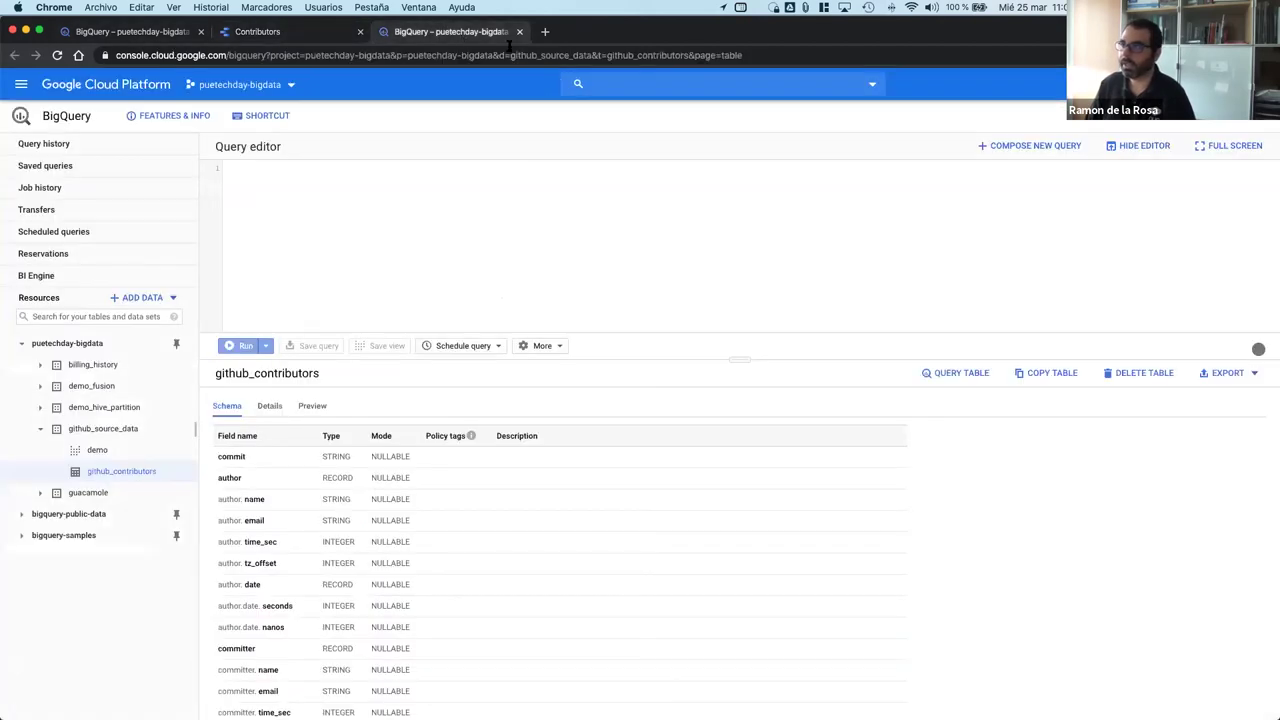
pyautogui.click(318, 35)
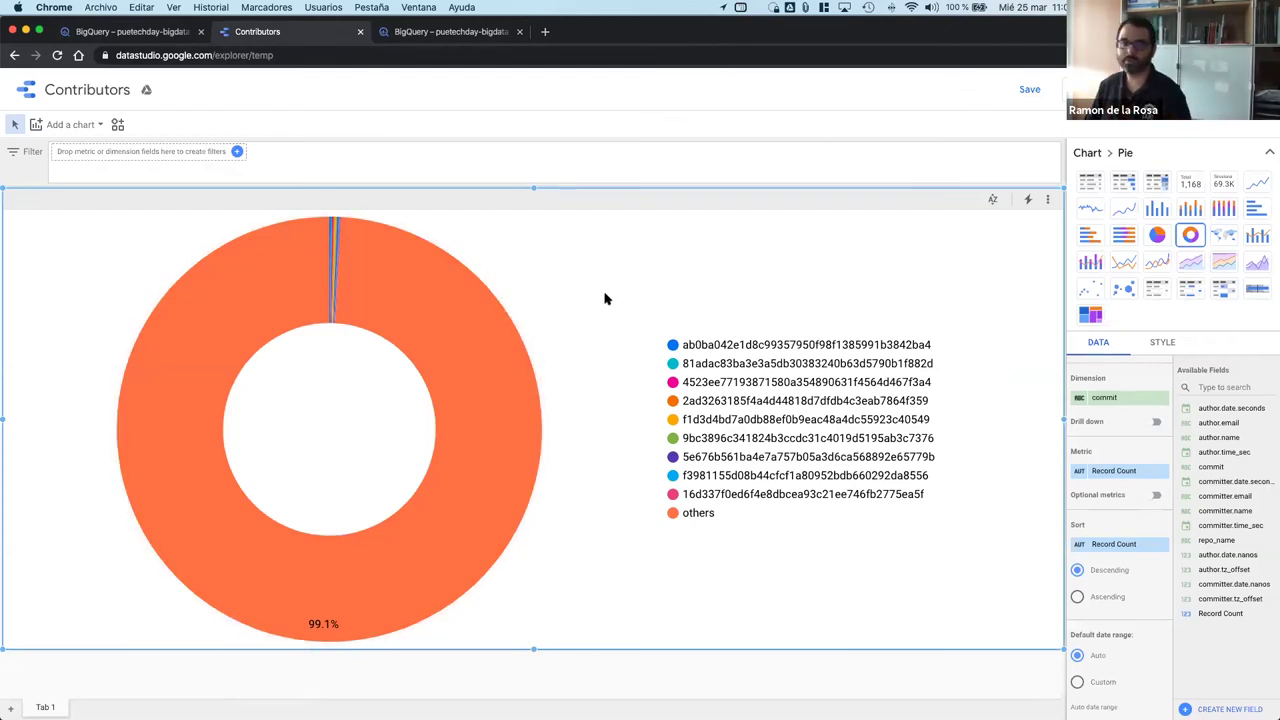
pyautogui.hotkey('ctrl', 'Right')
pyautogui.hotkey('ctrl', 'Right')
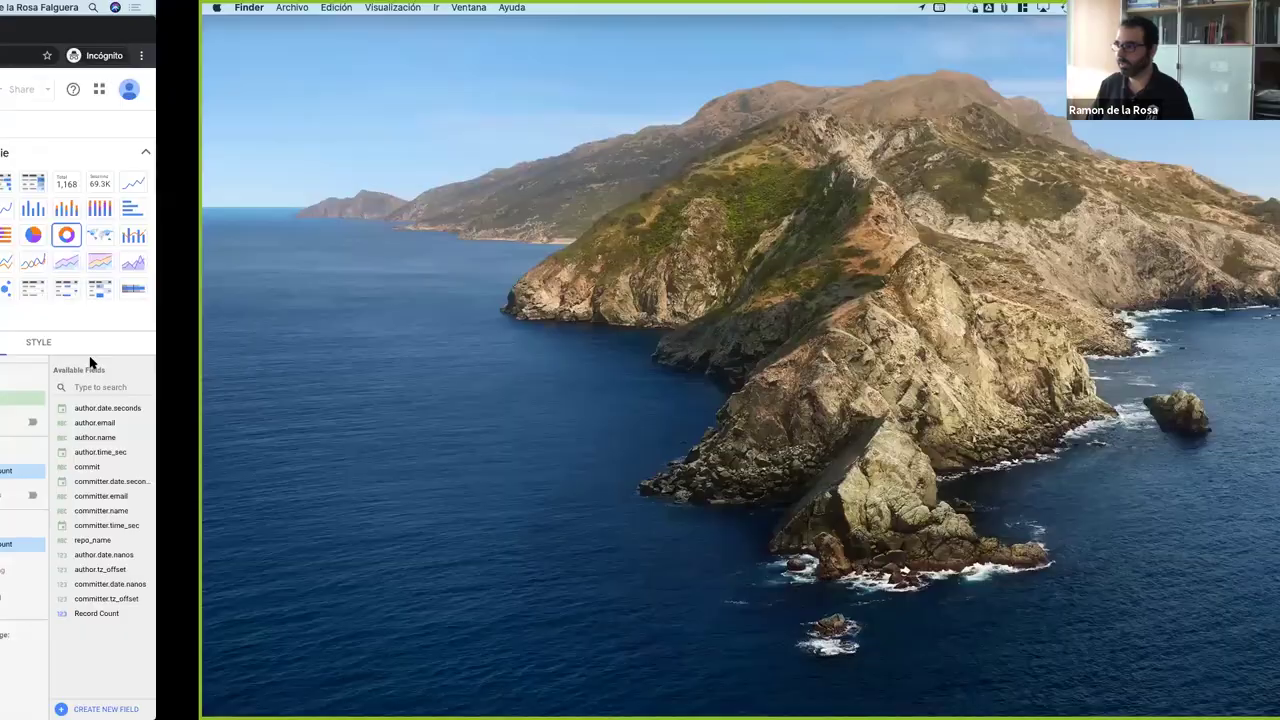
# Step: Run 'gcloud datalab create demo' in iTerm2
pyautogui.write('dat')
pyautogui.press('Tab')
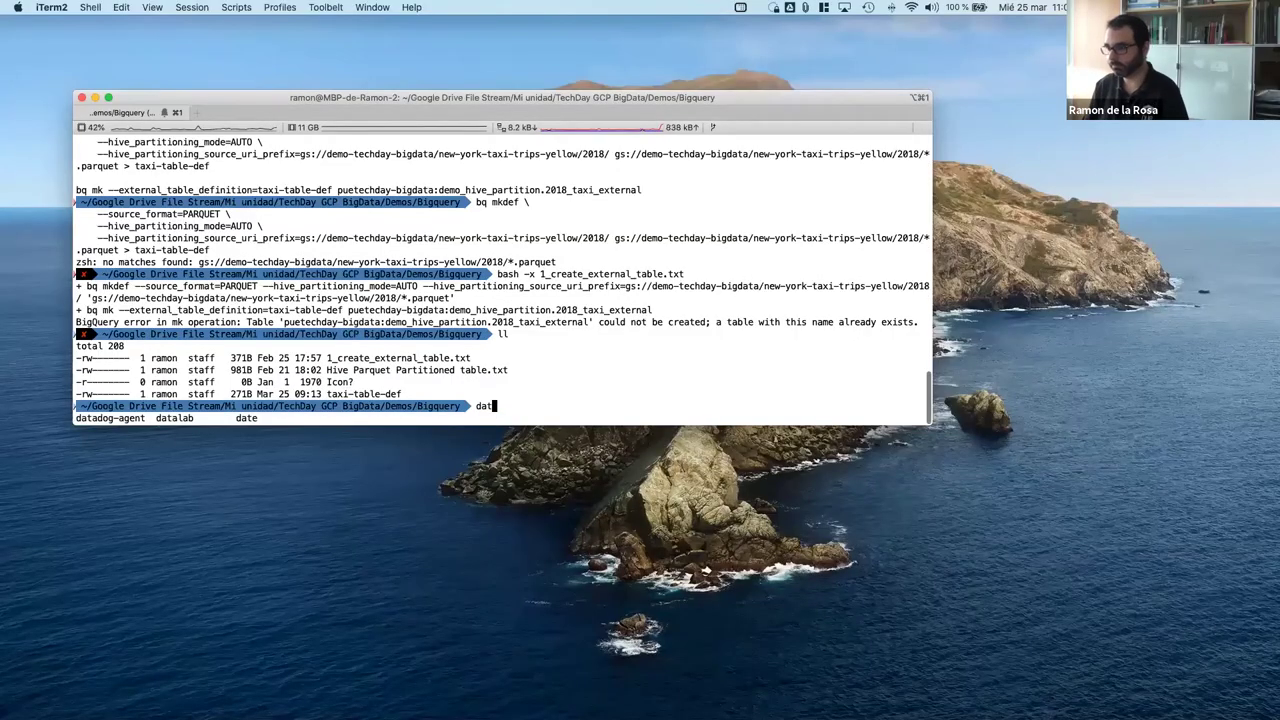
pyautogui.press('BackSpace')
pyautogui.press('BackSpace')
pyautogui.write('gcloud data')
pyautogui.press('Tab')
pyautogui.write('lab c')
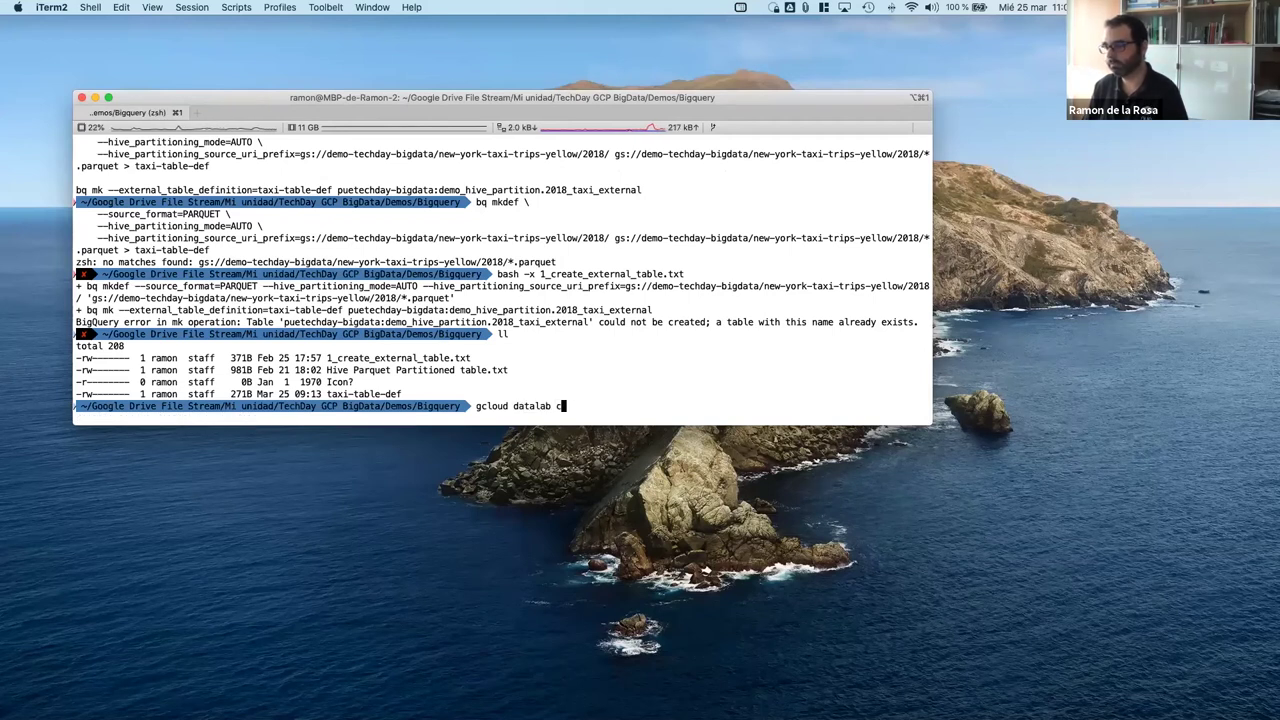
pyautogui.write('reate demo')
pyautogui.press('Return')
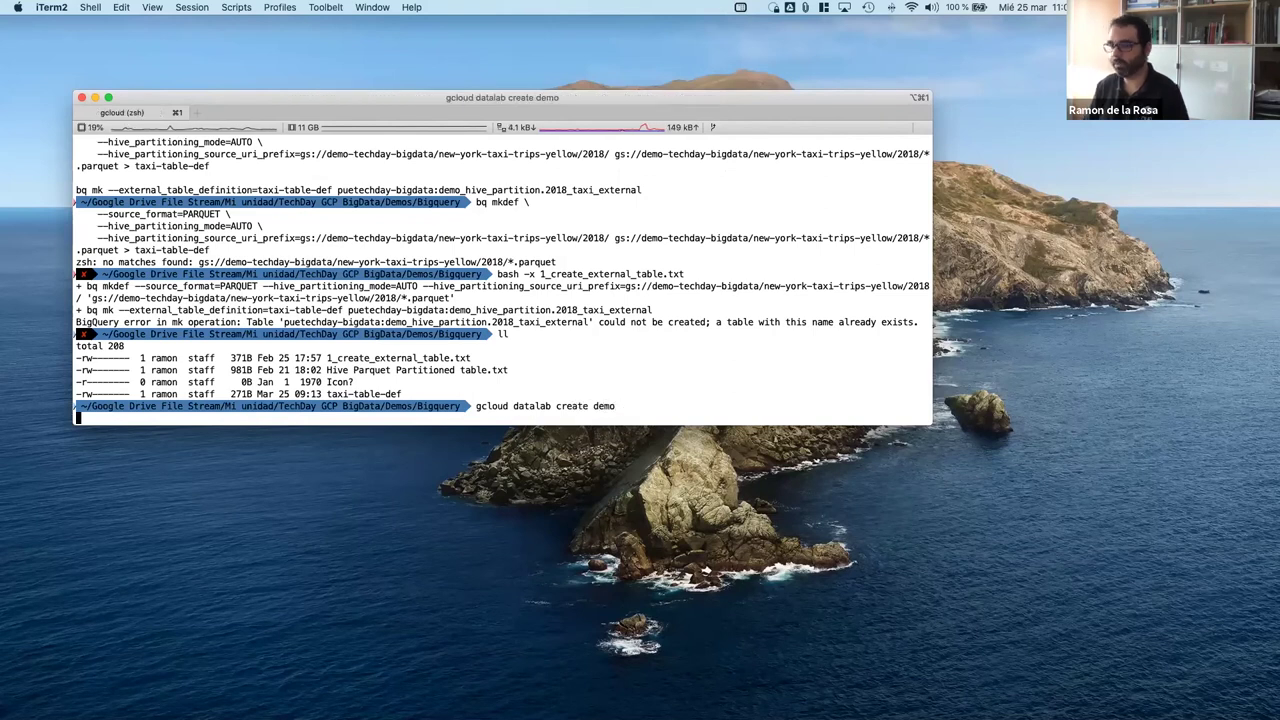
# Step: Verify the gcloud datalab subcommand exists using tab completion
pyautogui.press('Up')
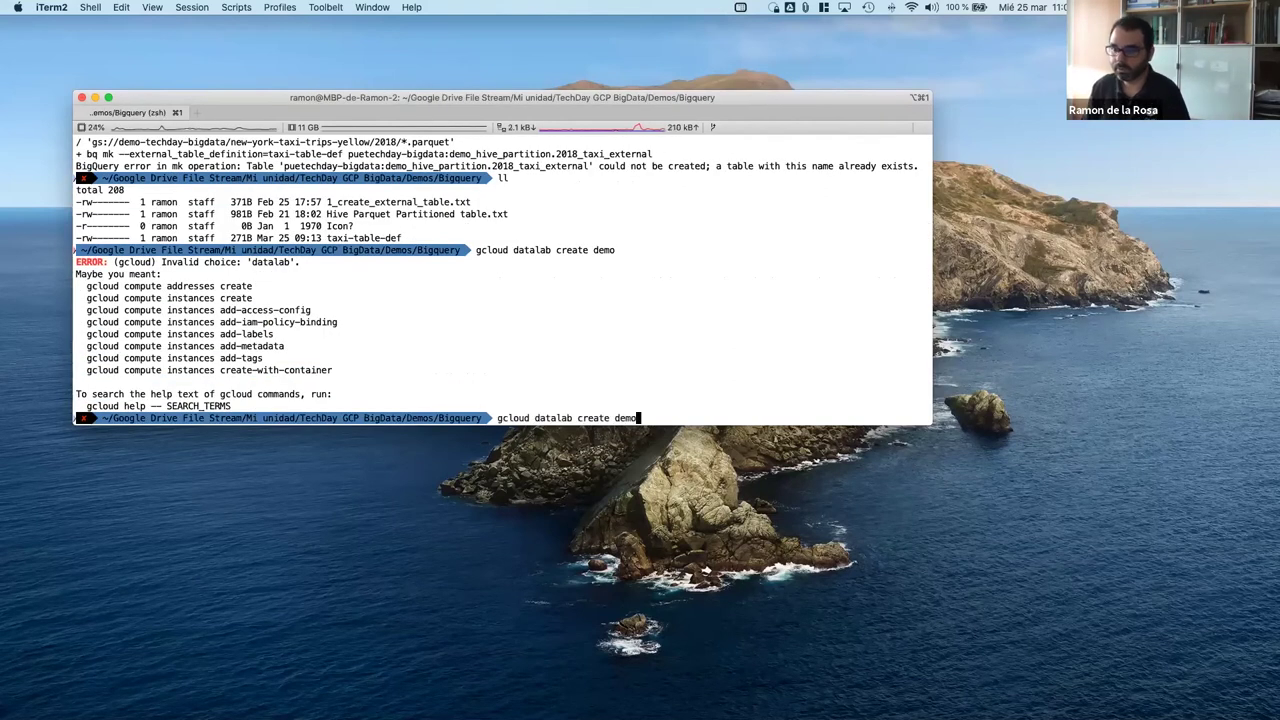
pyautogui.press('BackSpace')
pyautogui.press('BackSpace')
pyautogui.press('BackSpace')
pyautogui.press('BackSpace')
pyautogui.press('BackSpace')
pyautogui.press('BackSpace')
pyautogui.press('BackSpace')
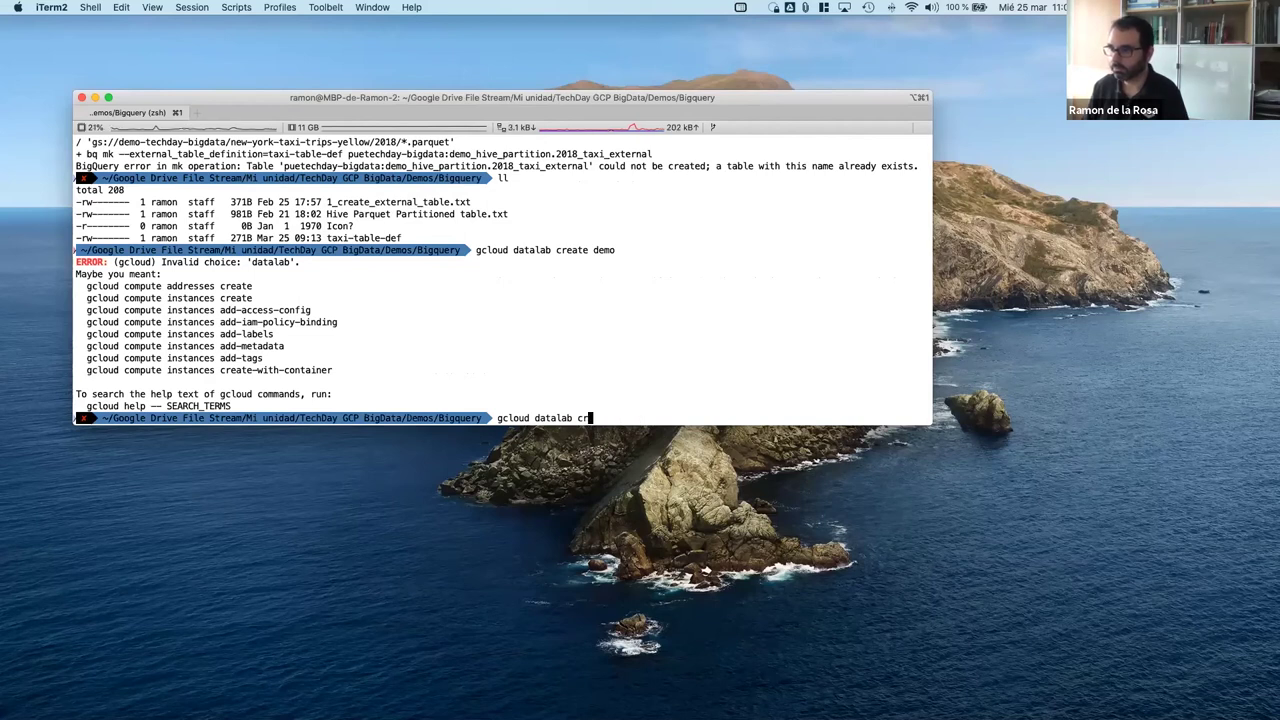
pyautogui.press('BackSpace')
pyautogui.press('BackSpace')
pyautogui.press('BackSpace')
pyautogui.press('BackSpace')
pyautogui.press('Tab')
pyautogui.write('d')
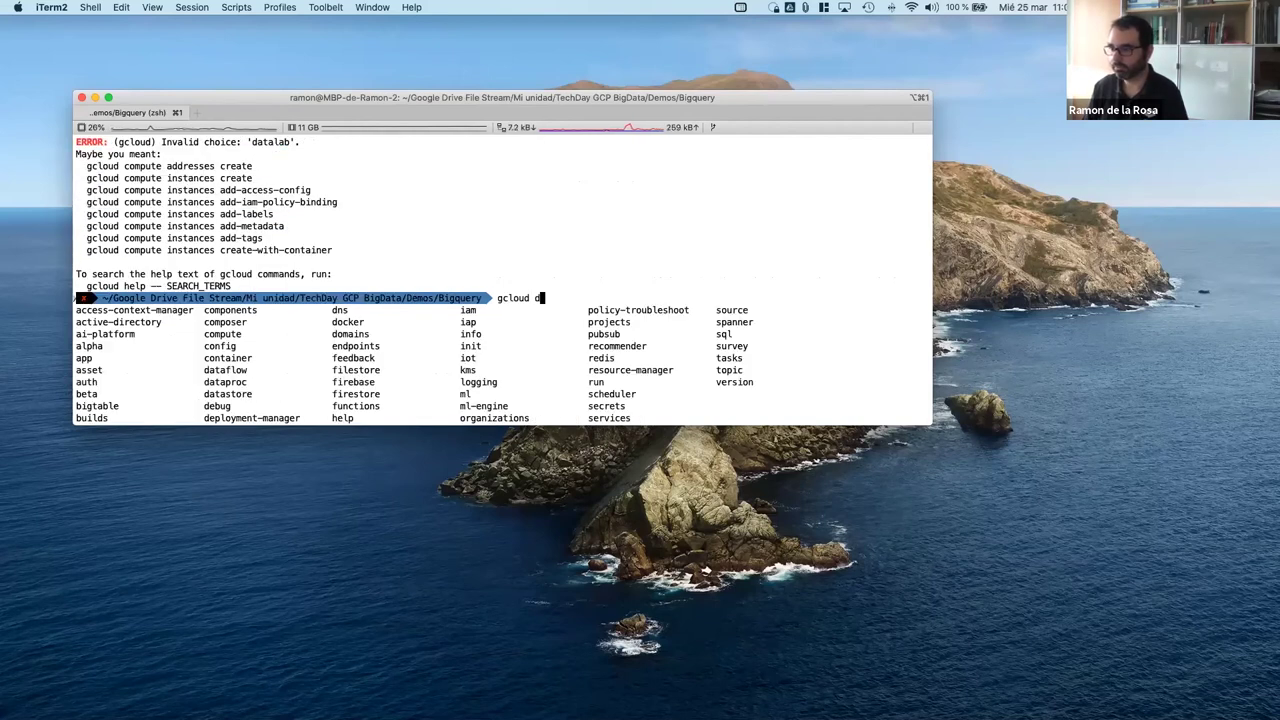
pyautogui.write('ata')
pyautogui.press('Tab')
pyautogui.write('la')
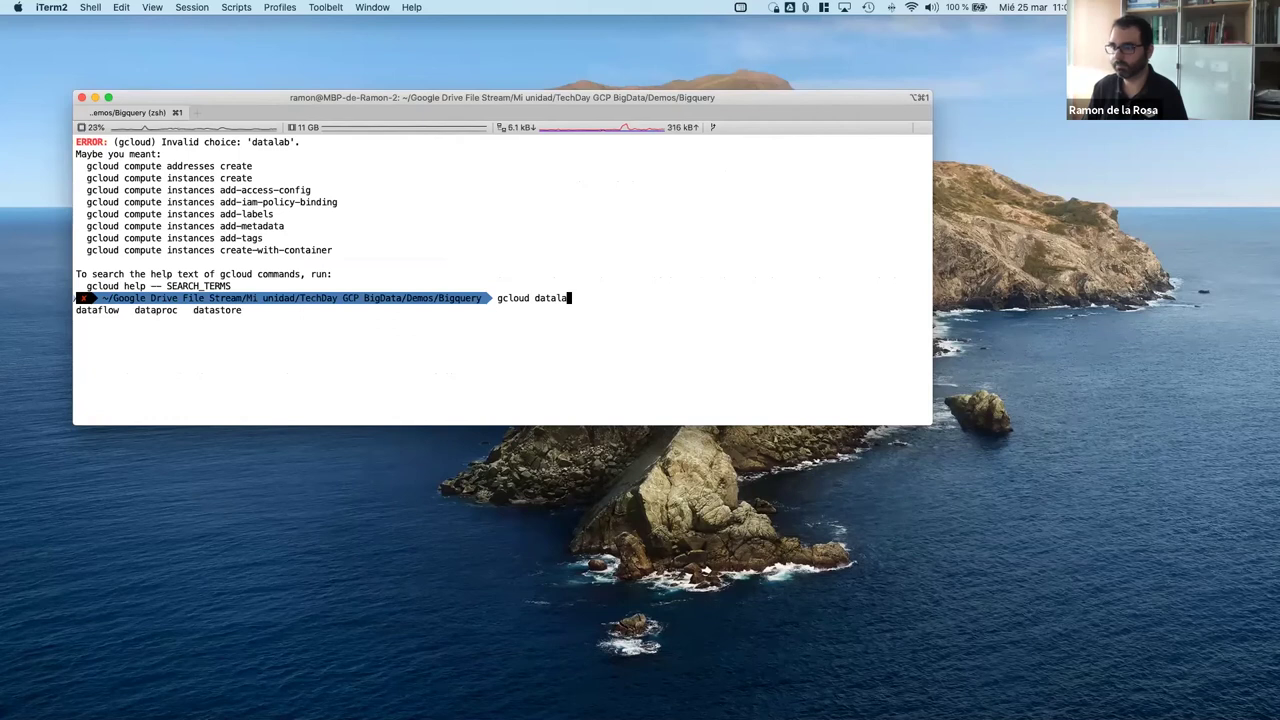
pyautogui.press('BackSpace')
pyautogui.write('b')
pyautogui.press('Return')
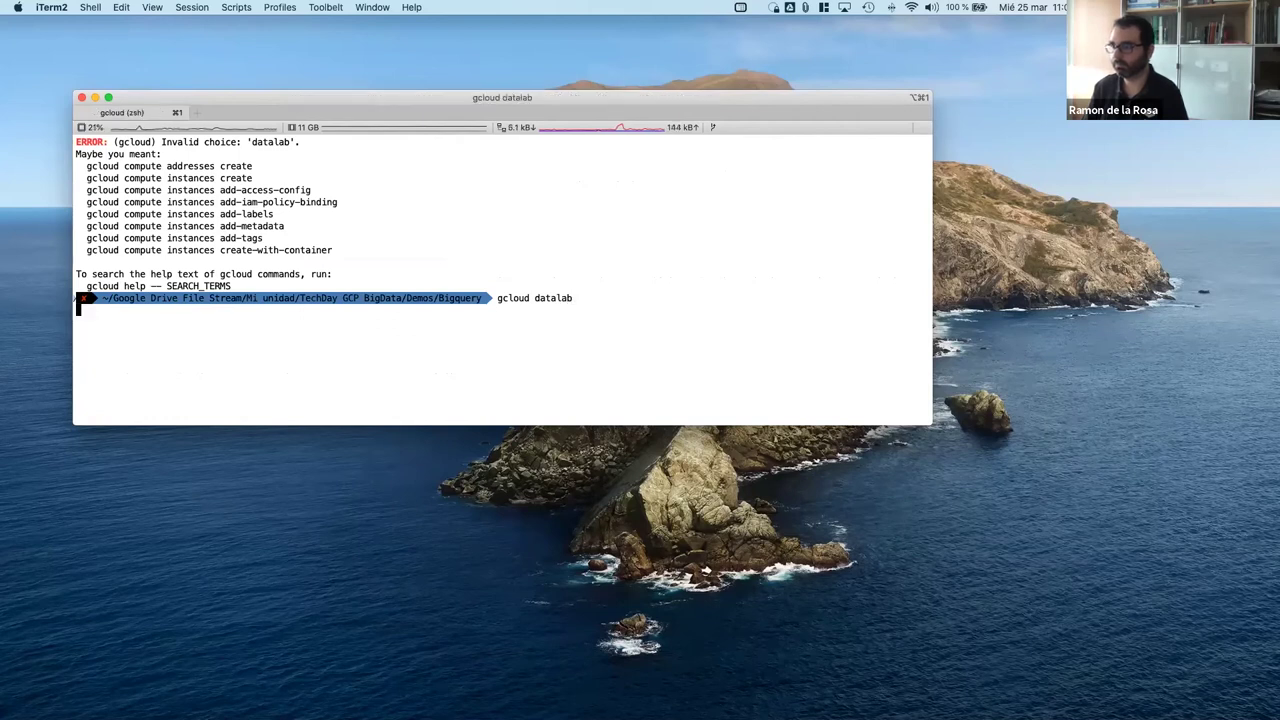
pyautogui.press('Up')
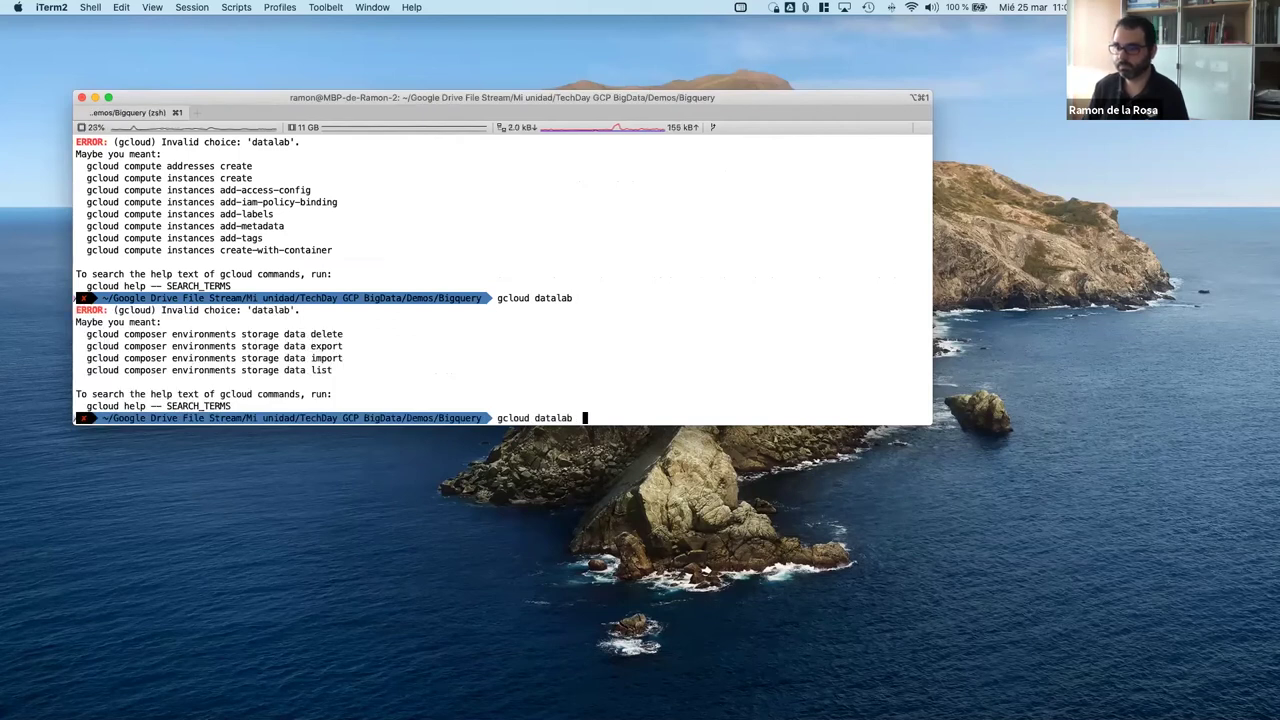
pyautogui.press('BackSpace')
pyautogui.press('BackSpace')
pyautogui.press('BackSpace')
pyautogui.press('BackSpace')
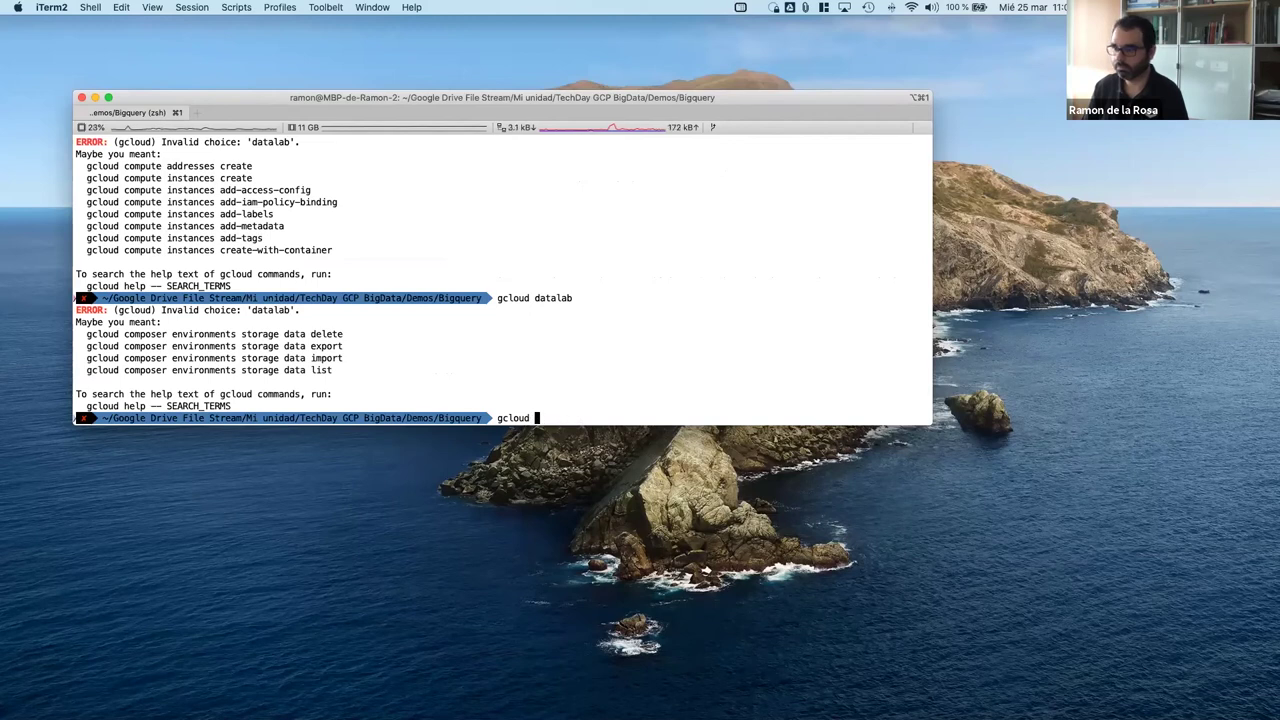
pyautogui.press('Tab')
pyautogui.hotkey('ctrl', 'c')
# Step: Rerun 'datalab create demo' by editing the recalled delete command from history
pyautogui.press('Up')
pyautogui.press('Up')
pyautogui.press('Up')
pyautogui.press('Up')
pyautogui.press('Up')
pyautogui.press('Up')
pyautogui.press('Up')
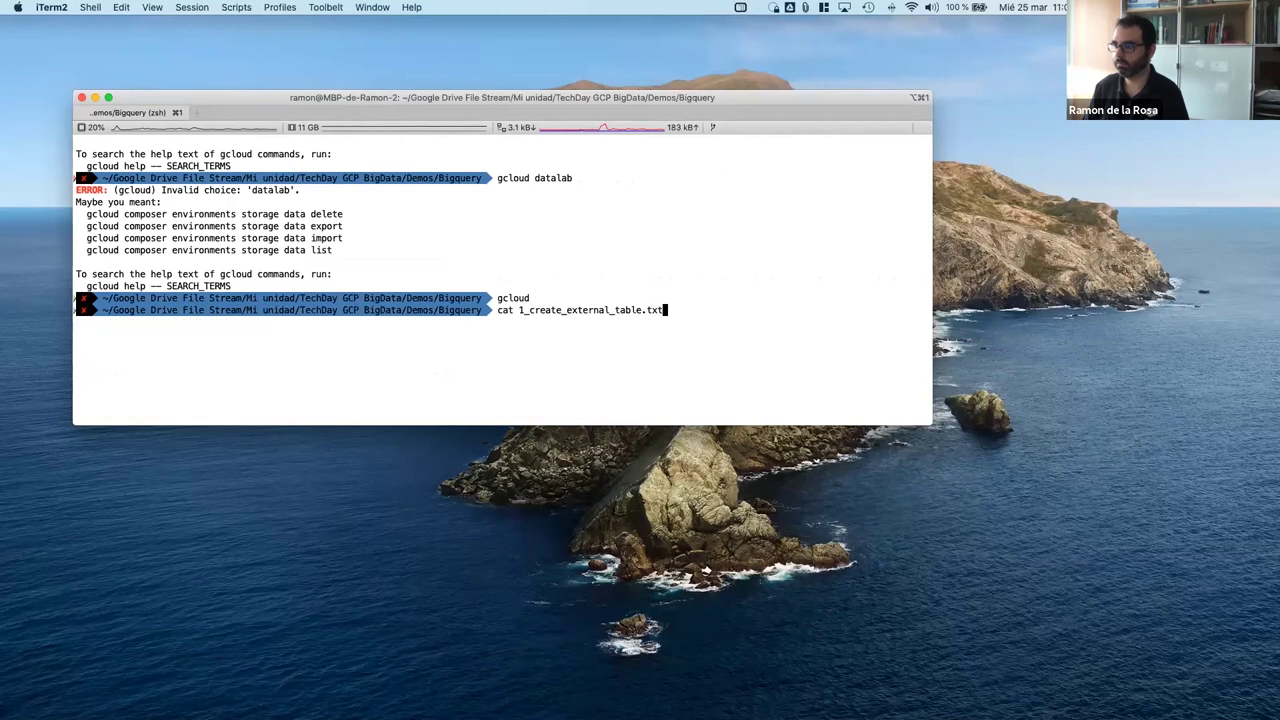
pyautogui.press('Up')
pyautogui.press('Up')
pyautogui.press('Up')
pyautogui.press('Up')
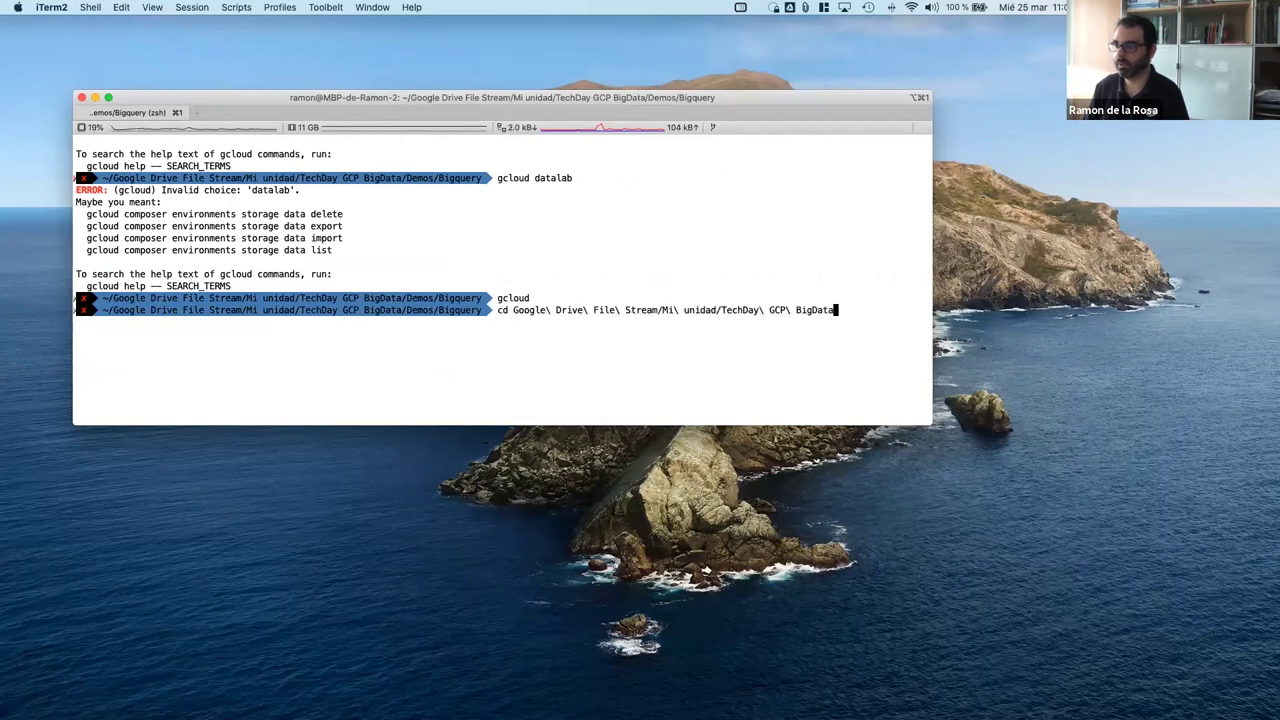
pyautogui.press('Up')
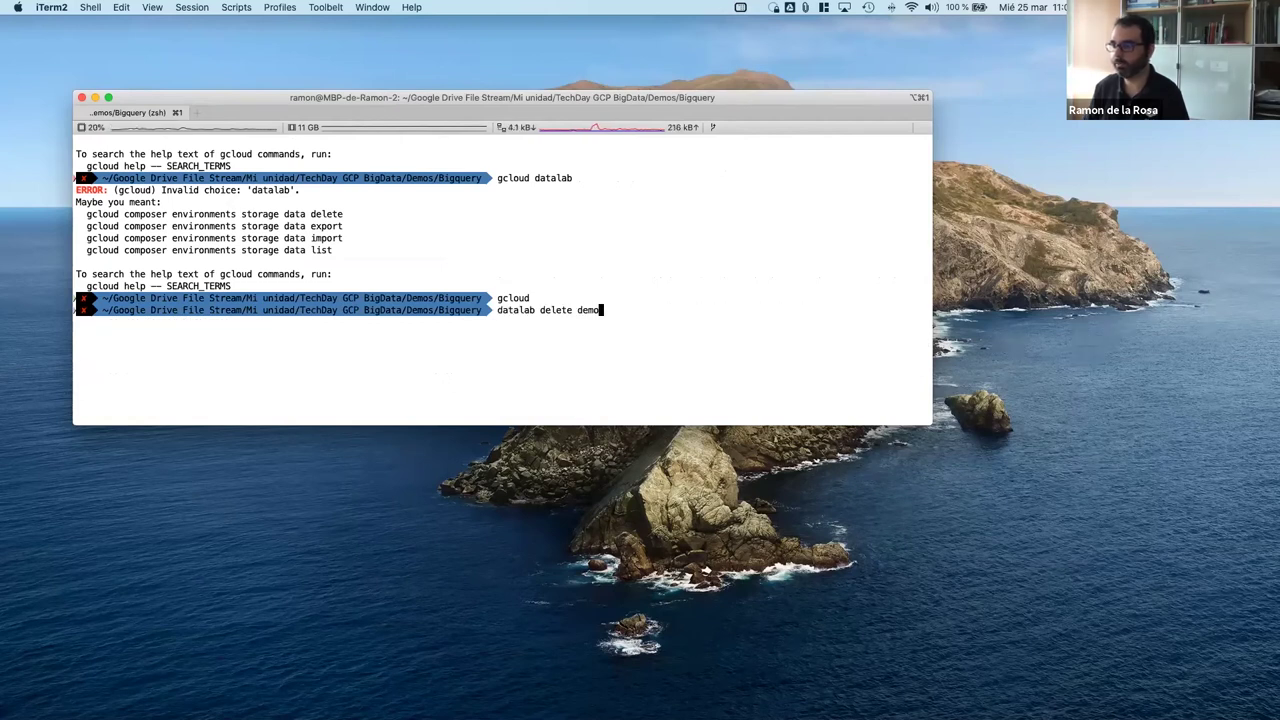
pyautogui.press('Up')
pyautogui.press('Down')
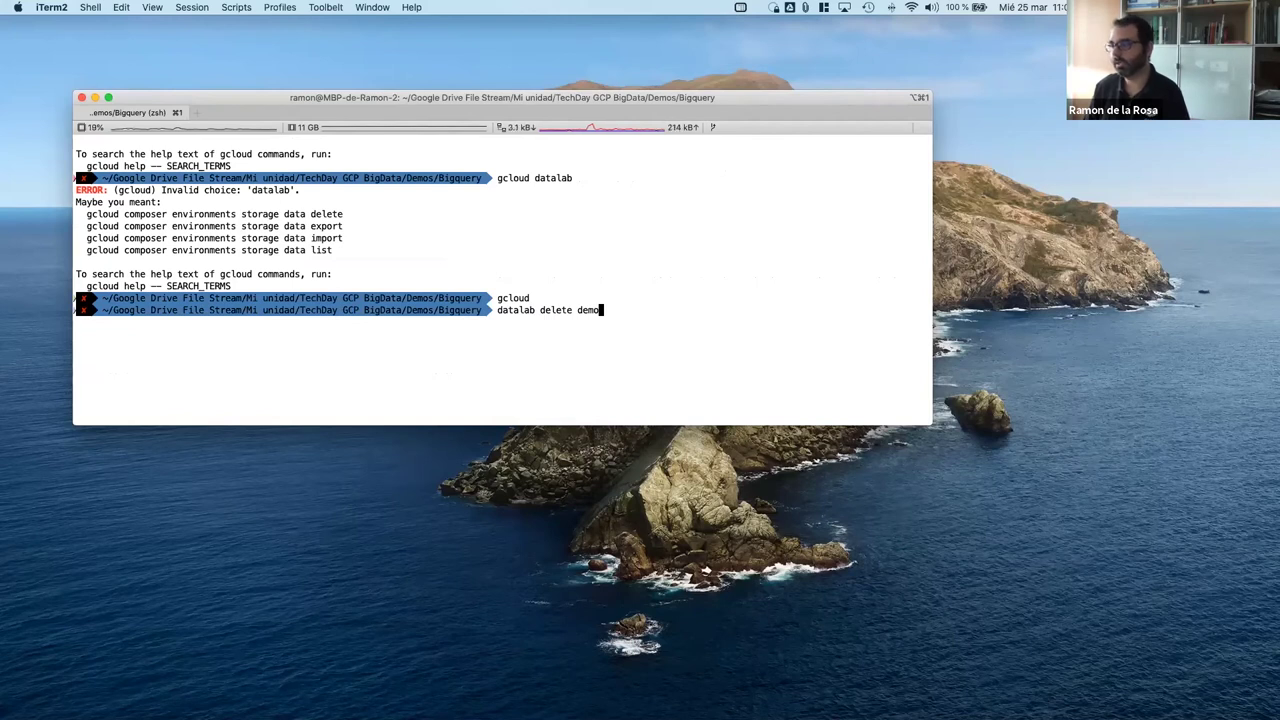
pyautogui.press('Left')
pyautogui.press('Left')
pyautogui.press('Left')
pyautogui.press('Left')
pyautogui.press('Left')
pyautogui.press('BackSpace')
pyautogui.press('BackSpace')
pyautogui.write('create')
pyautogui.press('Return')
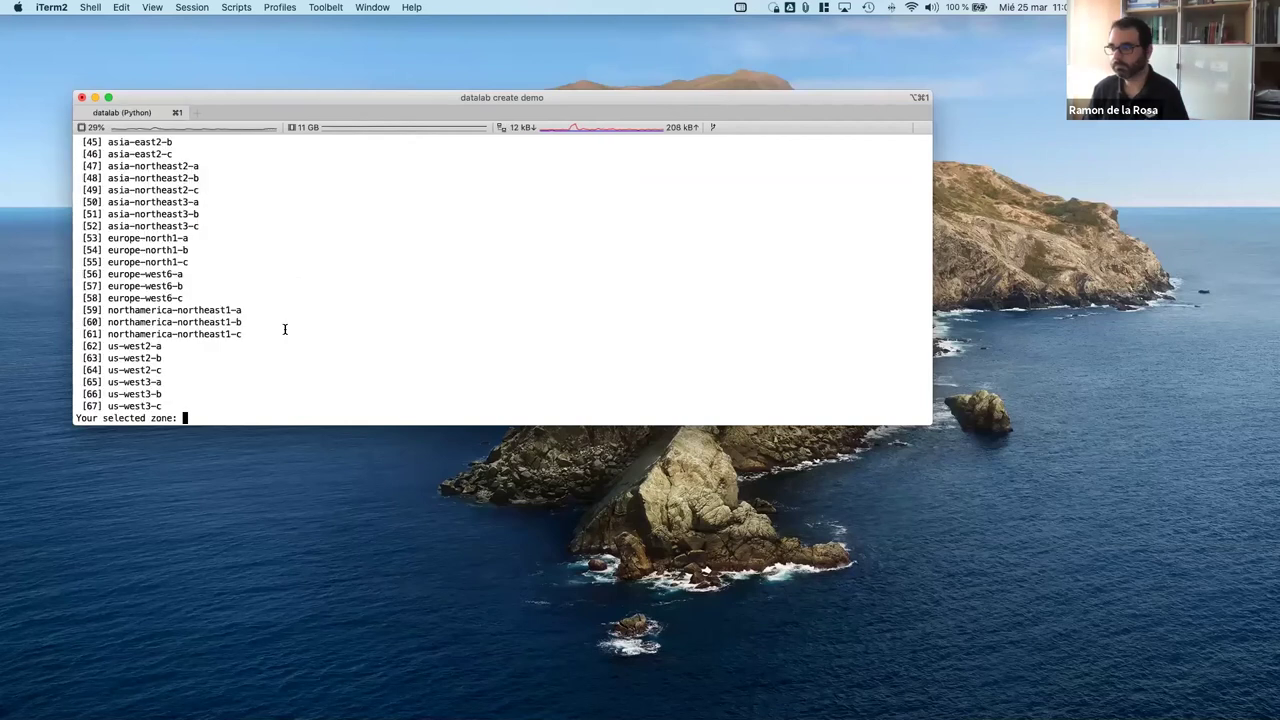
# Step: Choose zone 11 (us-west1-b) and wait for the demo instance at localhost:8081
pyautogui.scroll(15, 255, 277)
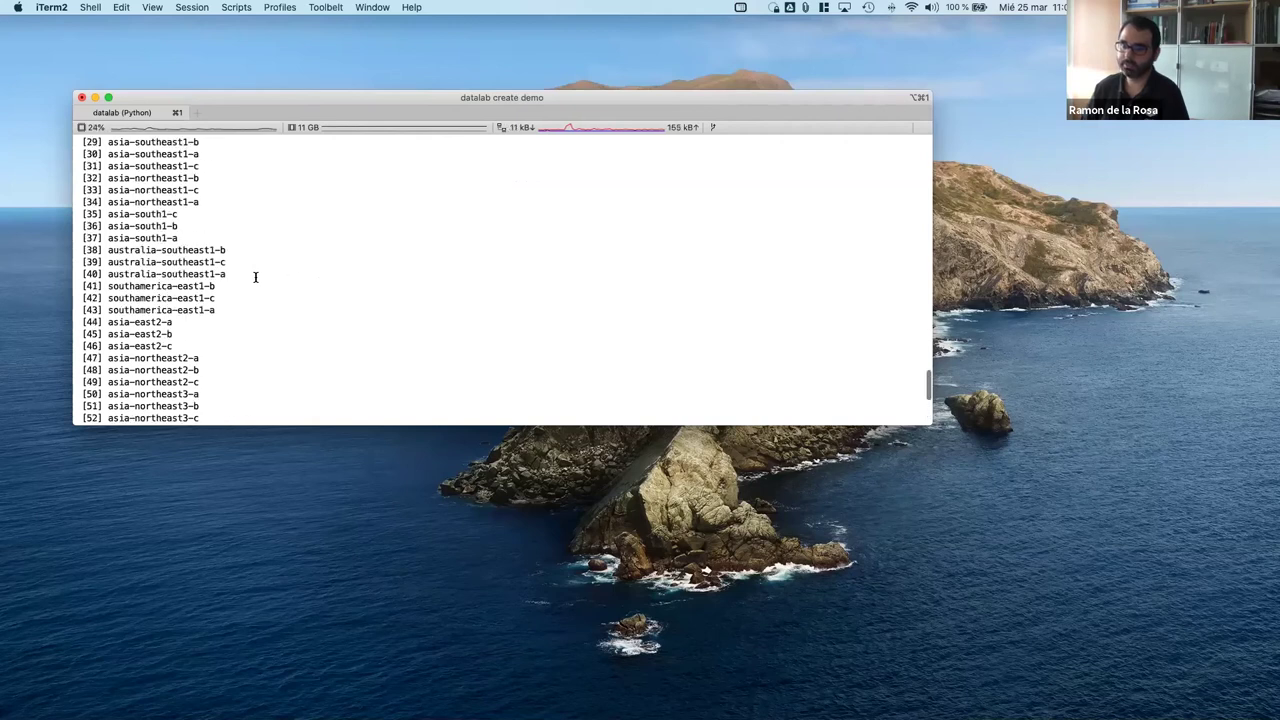
pyautogui.scroll(-2, 255, 277)
pyautogui.write('11')
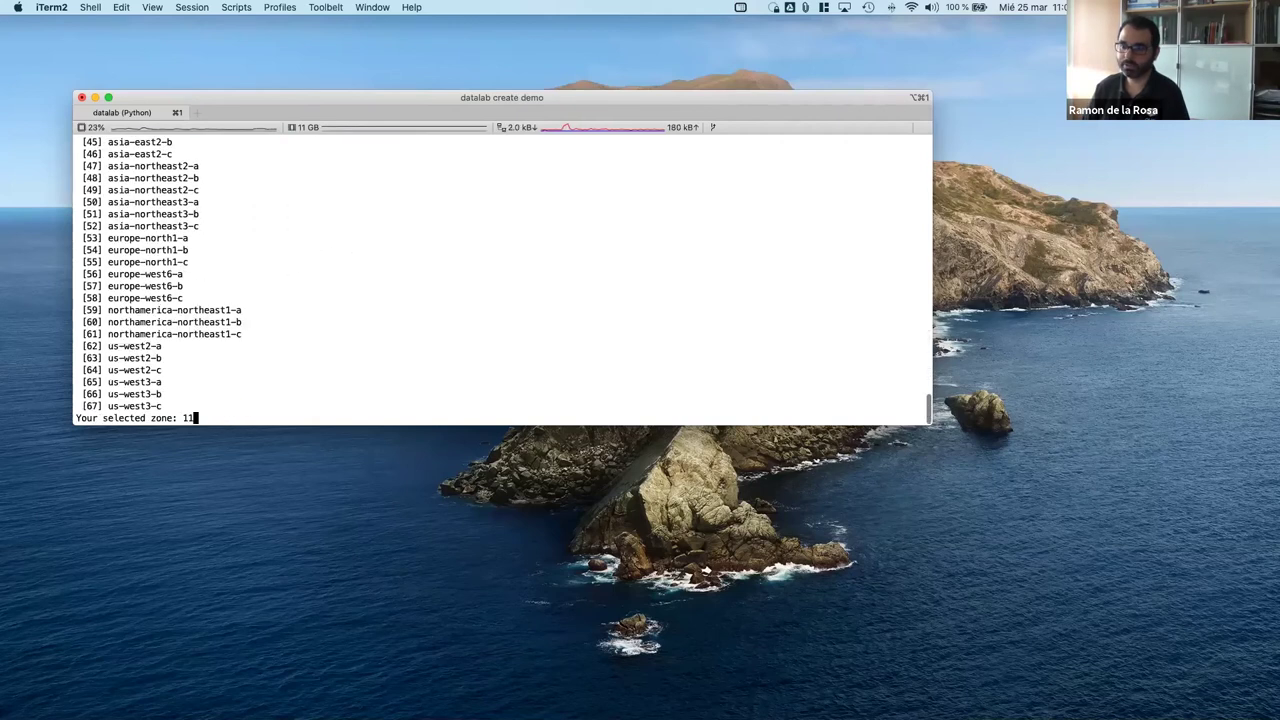
pyautogui.press('Return')
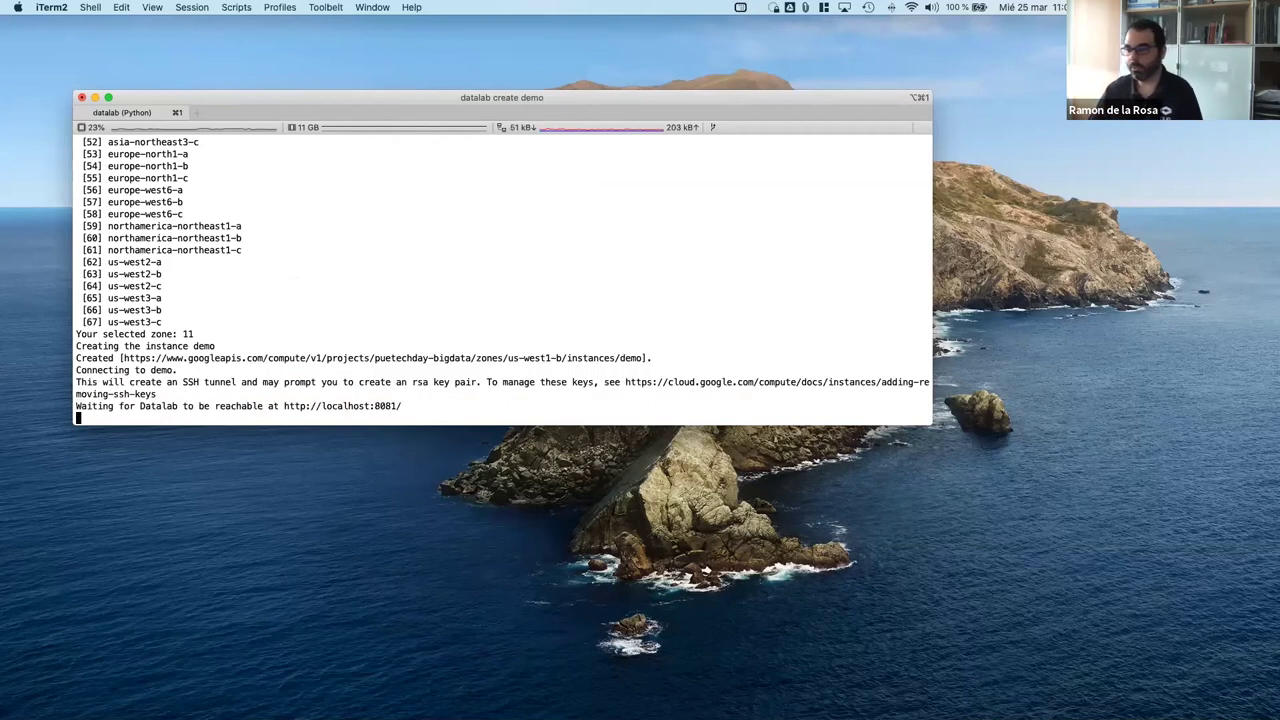
pyautogui.hotkey('ctrl', 'Left')
pyautogui.hotkey('ctrl', 'Right')
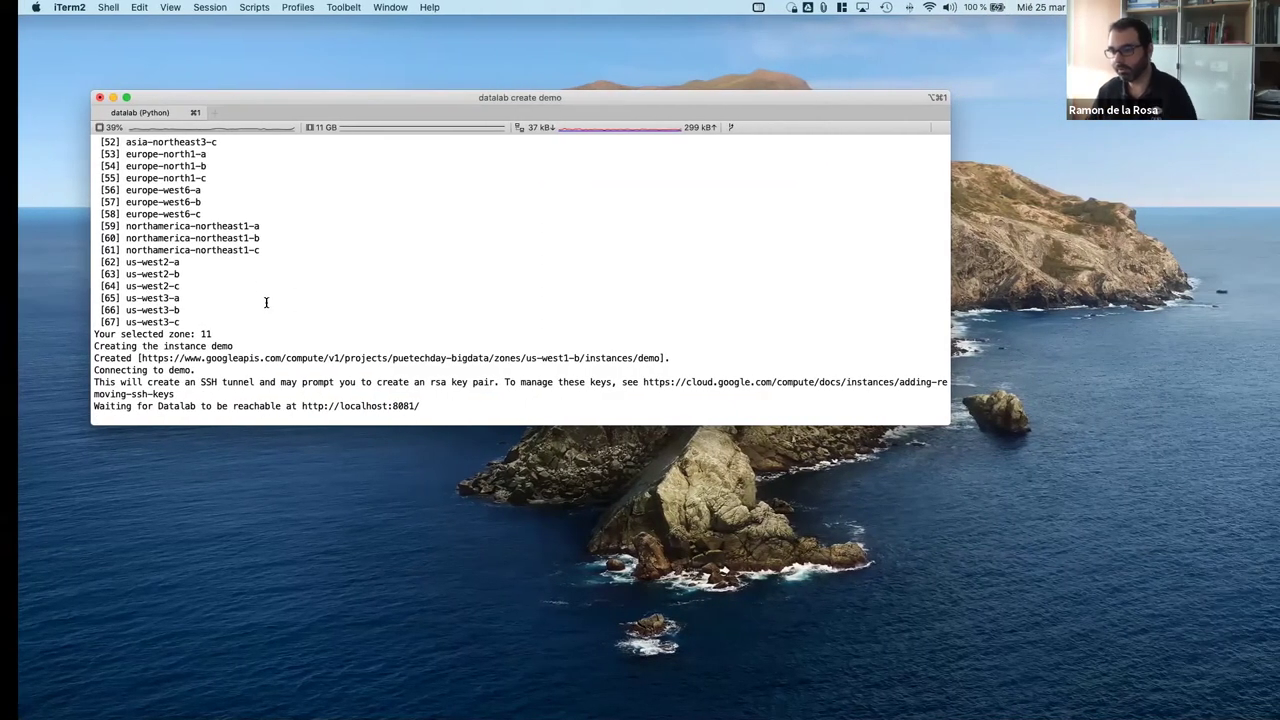
# Step: Switch to the browser and compare the BigQuery console page with the Contributors chart
pyautogui.hotkey('ctrl', 'Left')
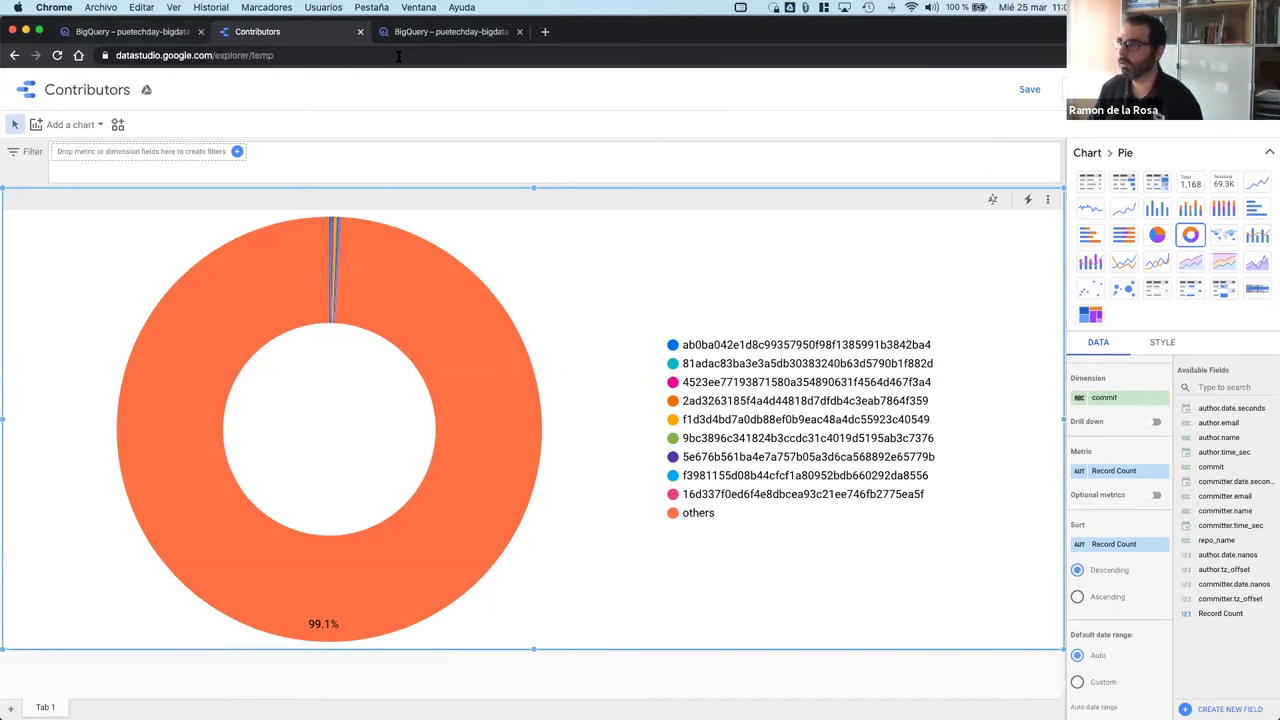
pyautogui.click(470, 36)
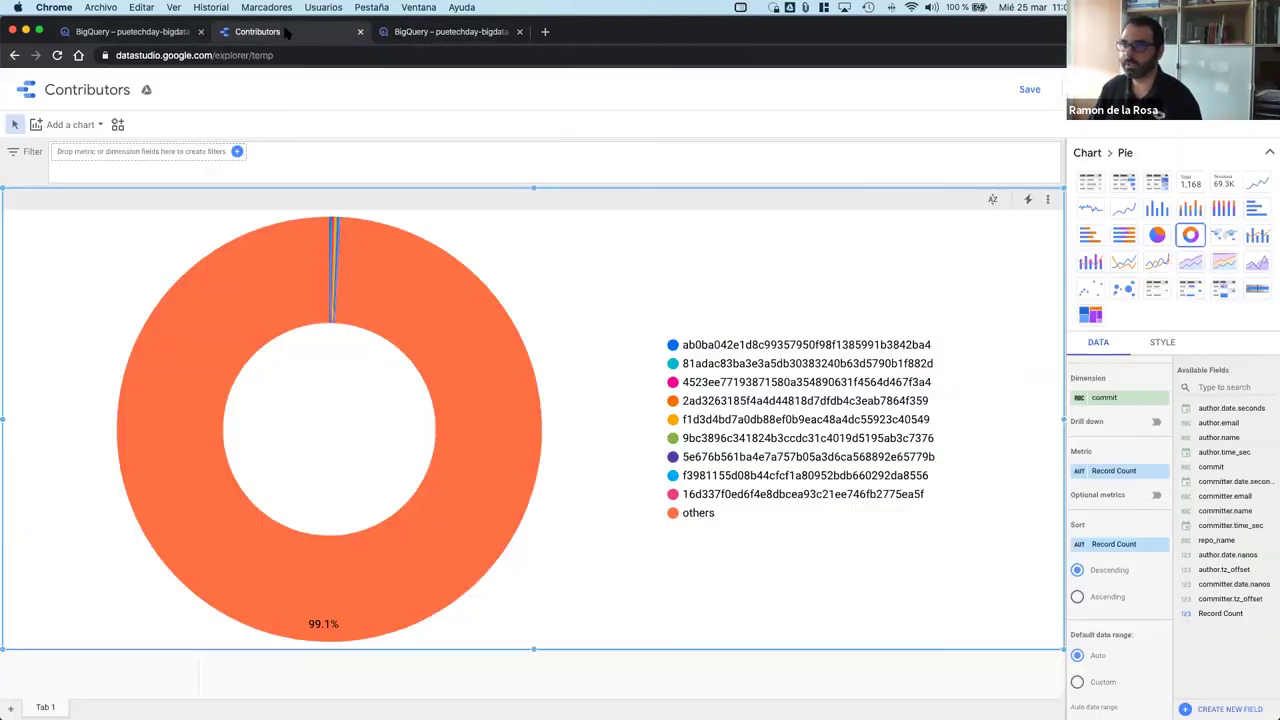
pyautogui.click(289, 36)
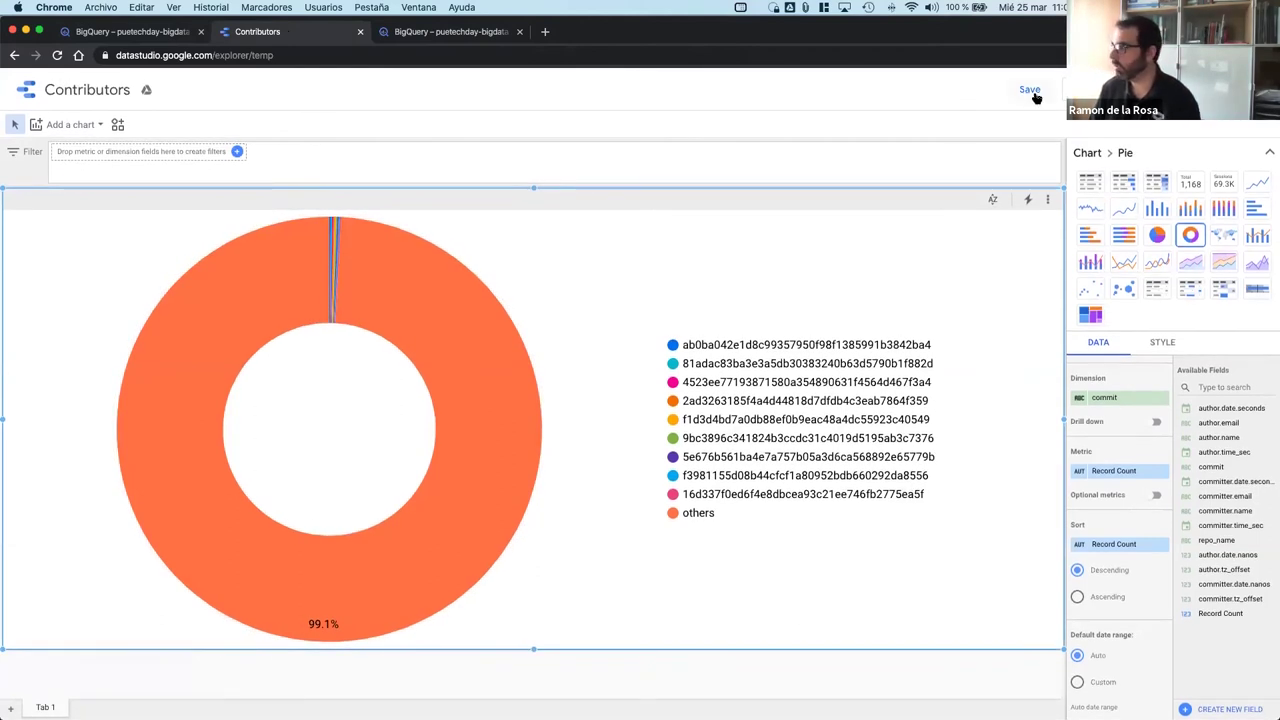
pyautogui.click(405, 37)
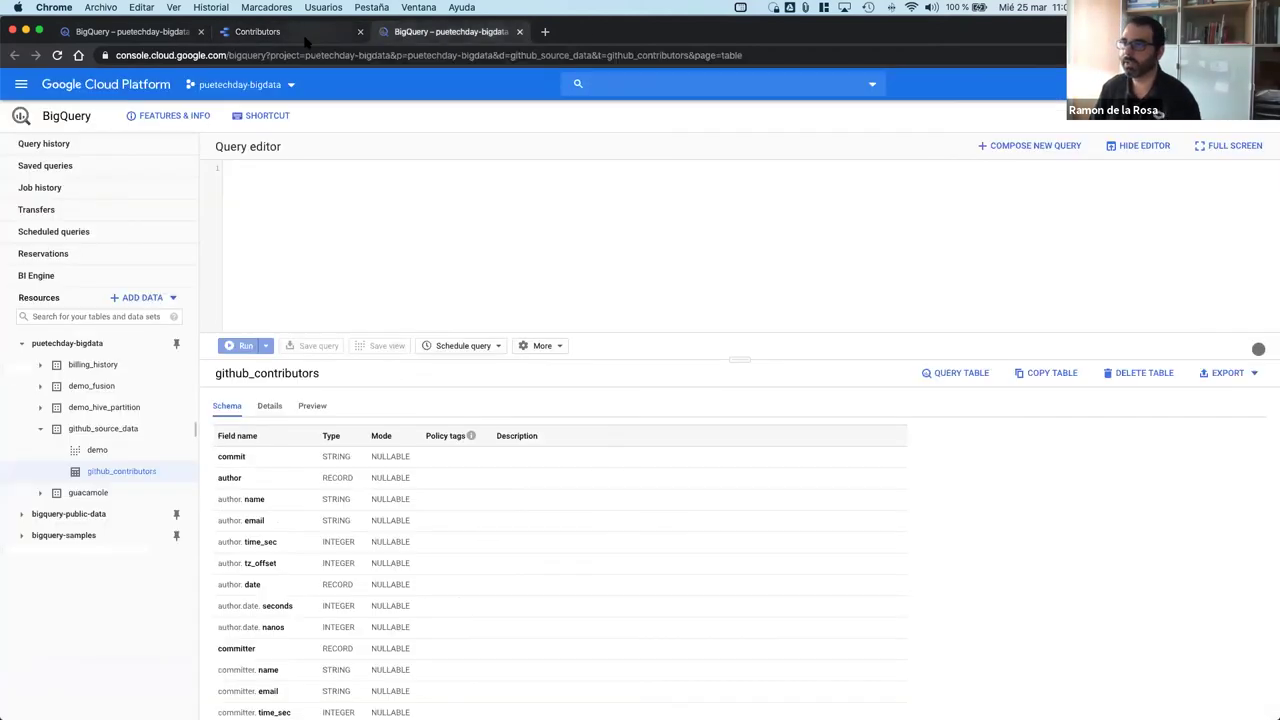
pyautogui.click(305, 42)
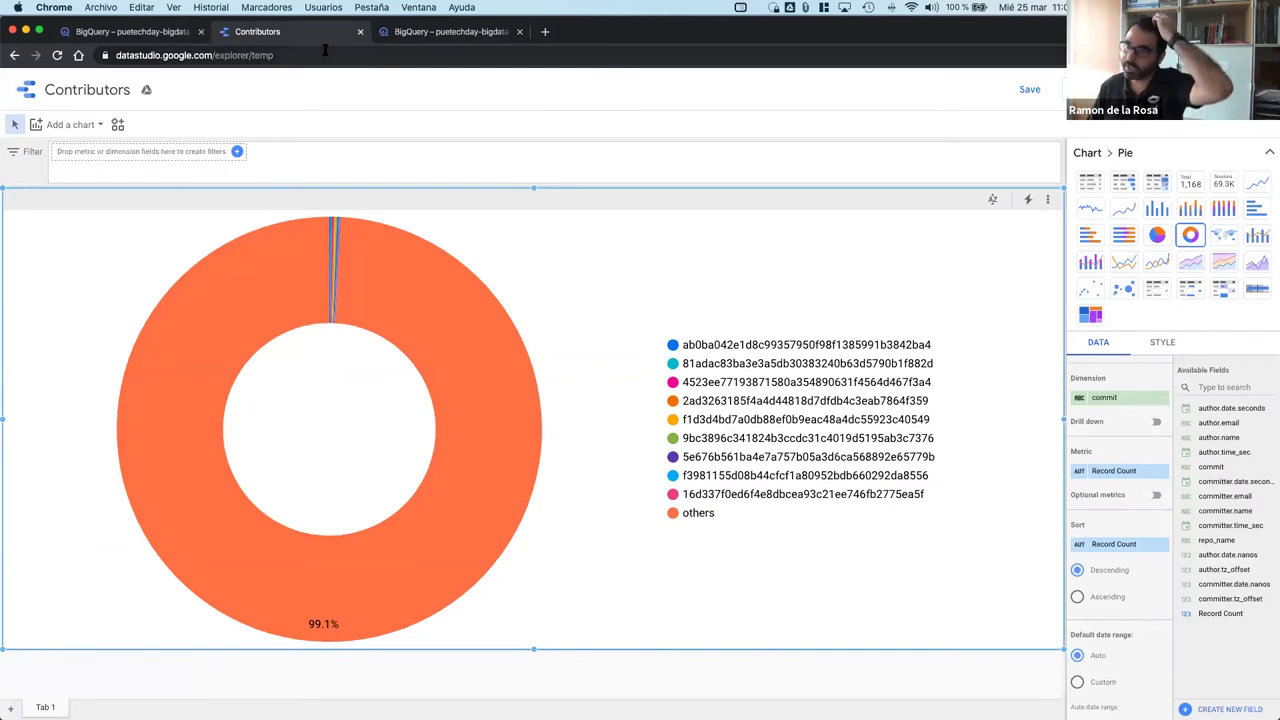
# Step: Delete 'explorer/temp' from the address to load the datastudio.google.com home page
pyautogui.click(325, 50)
pyautogui.click(240, 55)
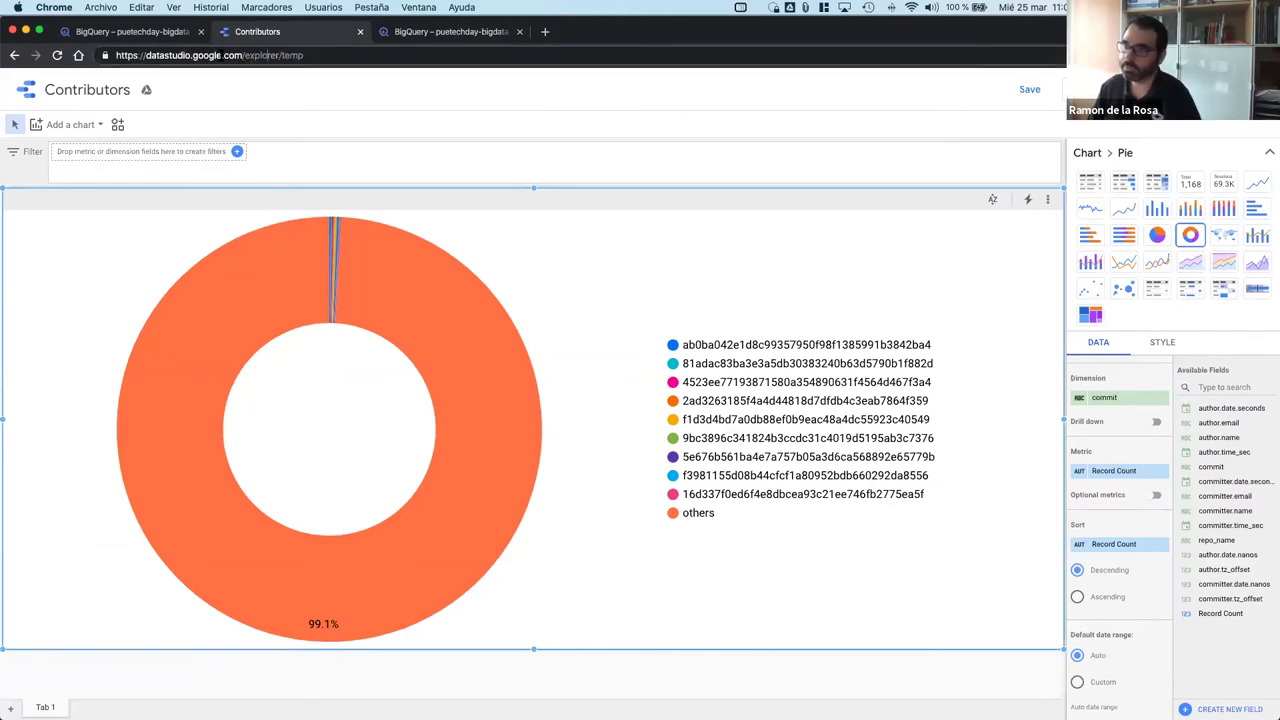
pyautogui.moveTo(248, 55); pyautogui.dragTo(470, 96)
pyautogui.press('BackSpace')
pyautogui.press('Return')
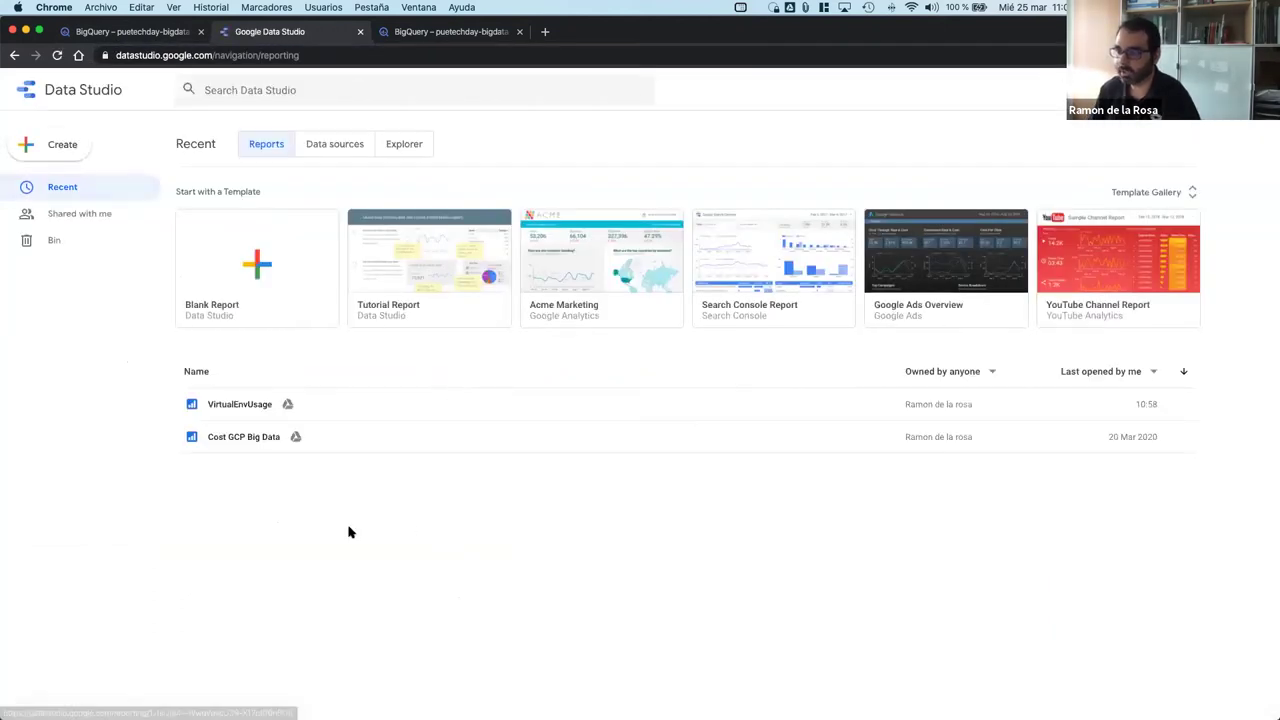
# Step: Create a new report and add the Cost export data source from My data sources
pyautogui.click(62, 150)
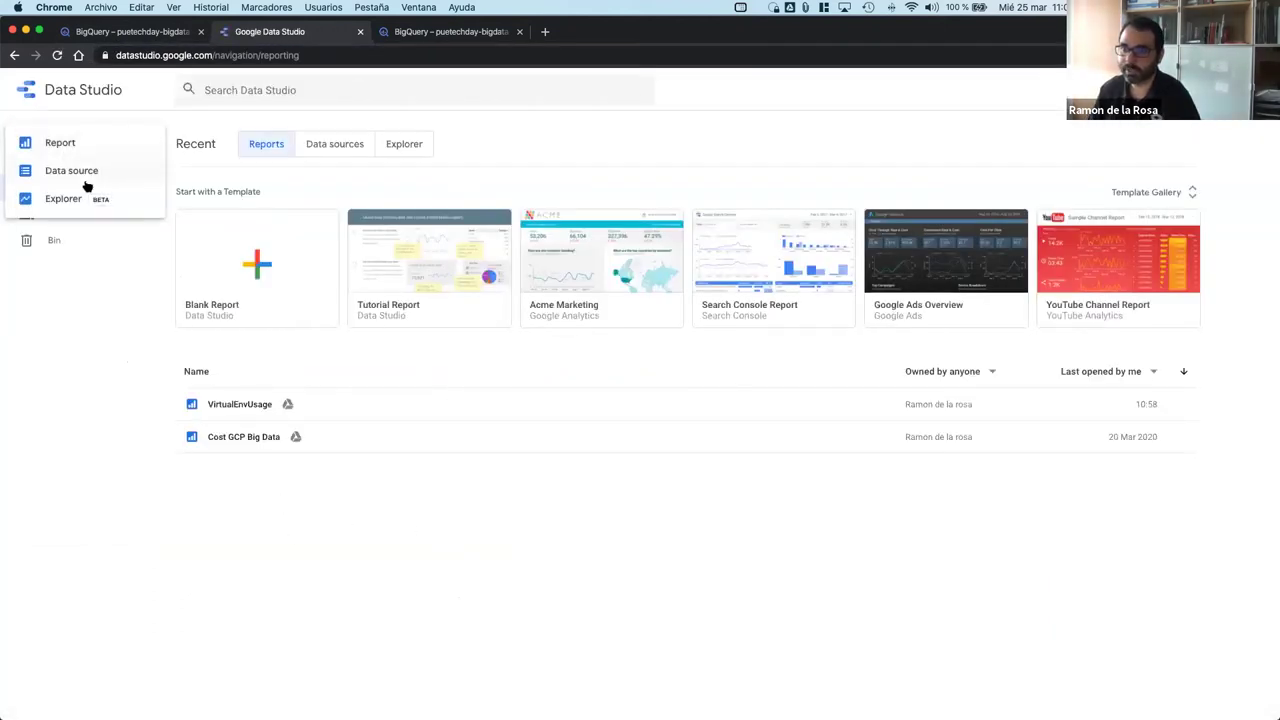
pyautogui.click(60, 145)
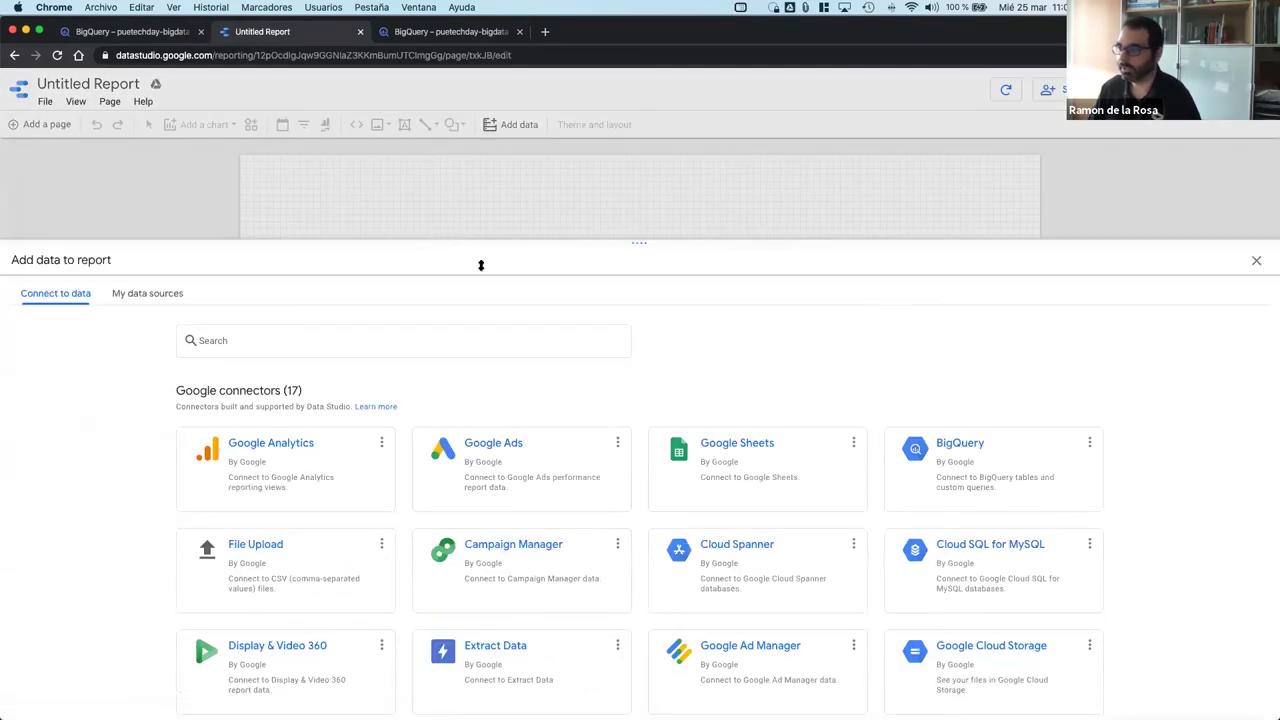
pyautogui.click(155, 295)
pyautogui.scroll(-1, 396, 505)
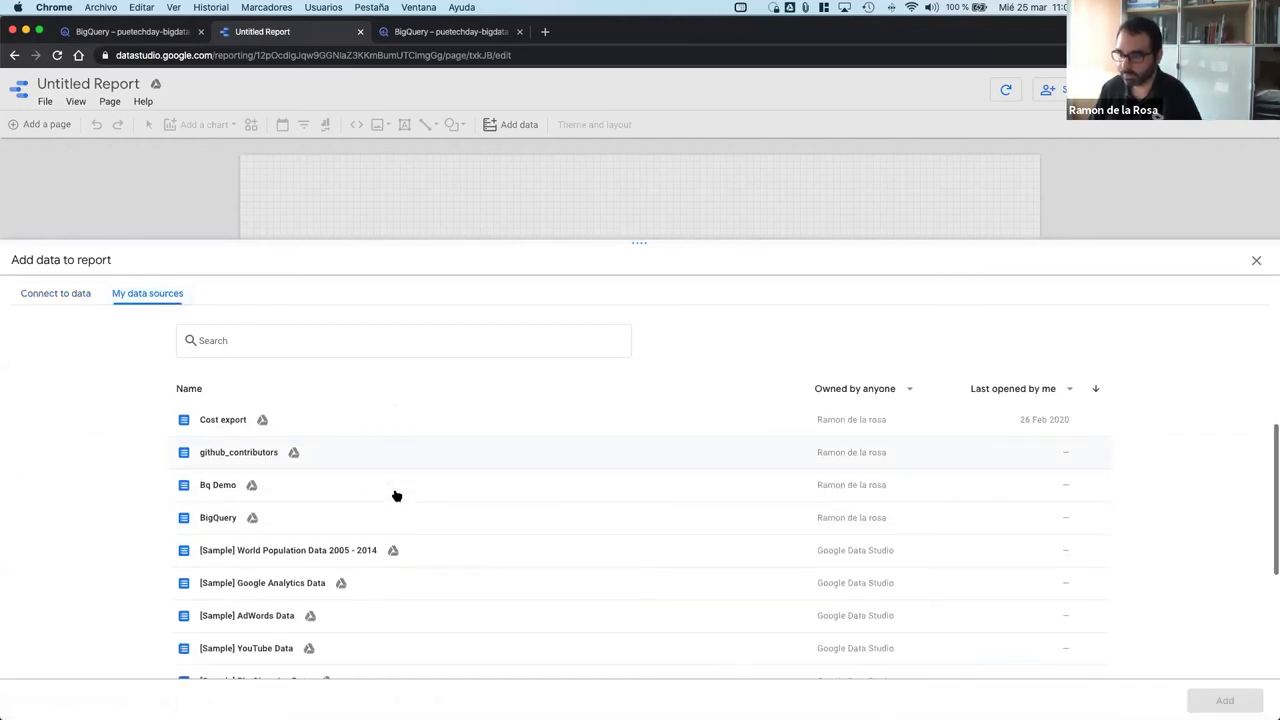
pyautogui.scroll(-2, 271, 506)
pyautogui.scroll(3, 273, 508)
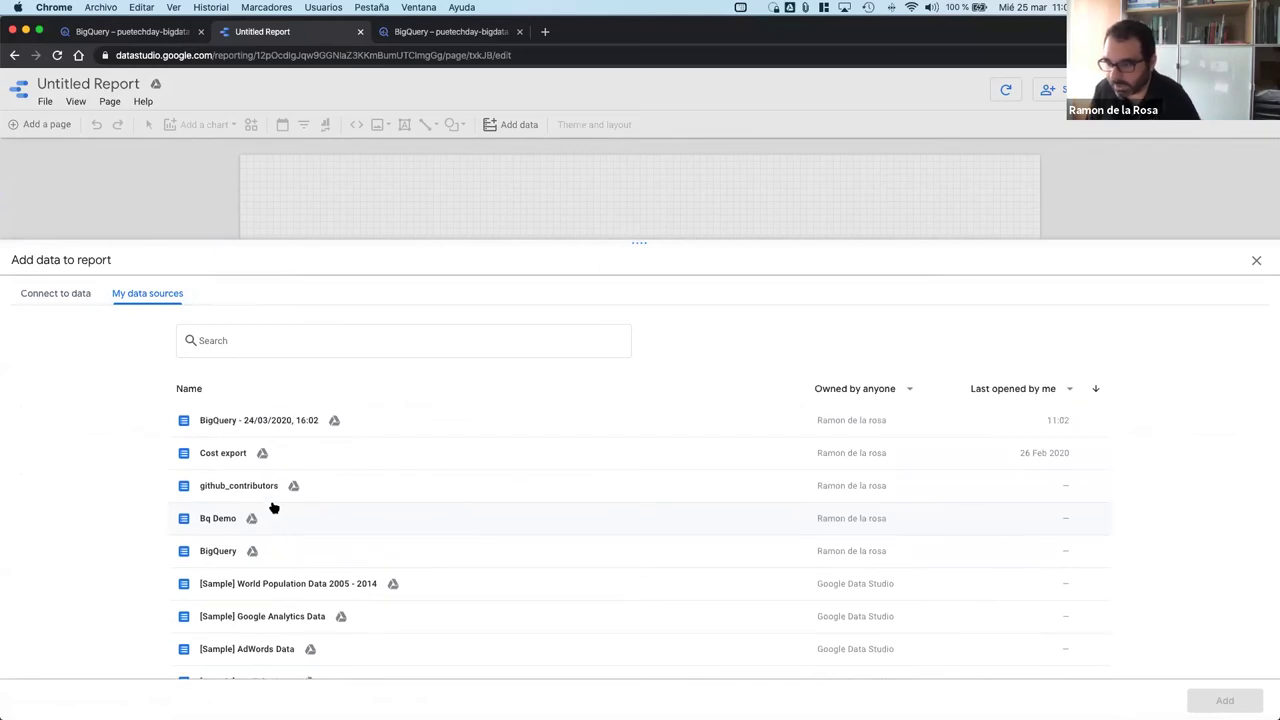
pyautogui.scroll(-1, 333, 514)
pyautogui.scroll(-6, 333, 514)
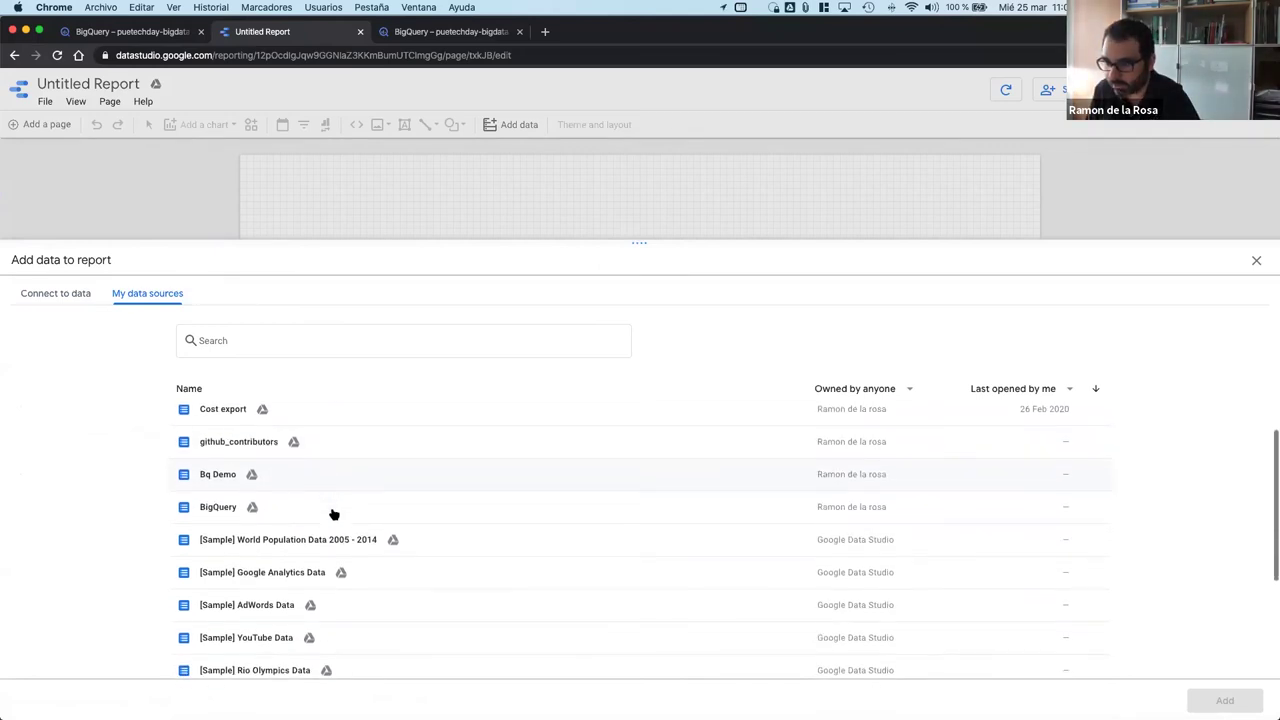
pyautogui.scroll(8, 333, 512)
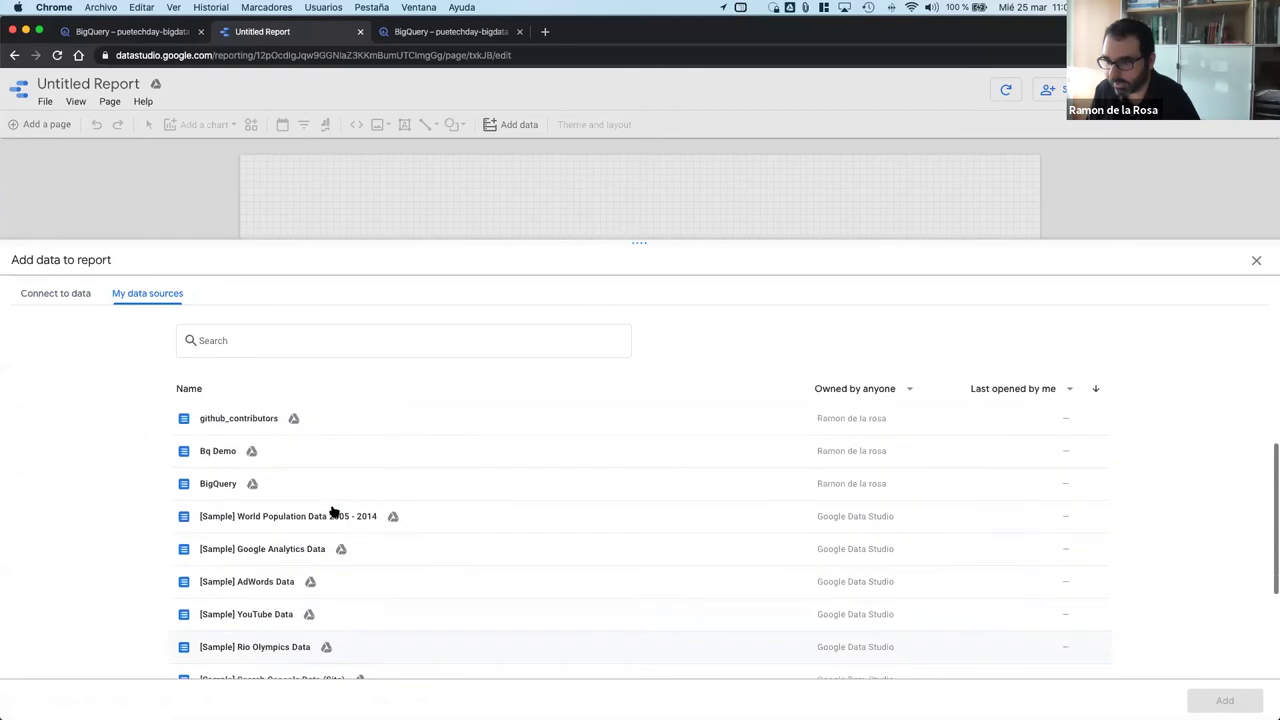
pyautogui.click(229, 455)
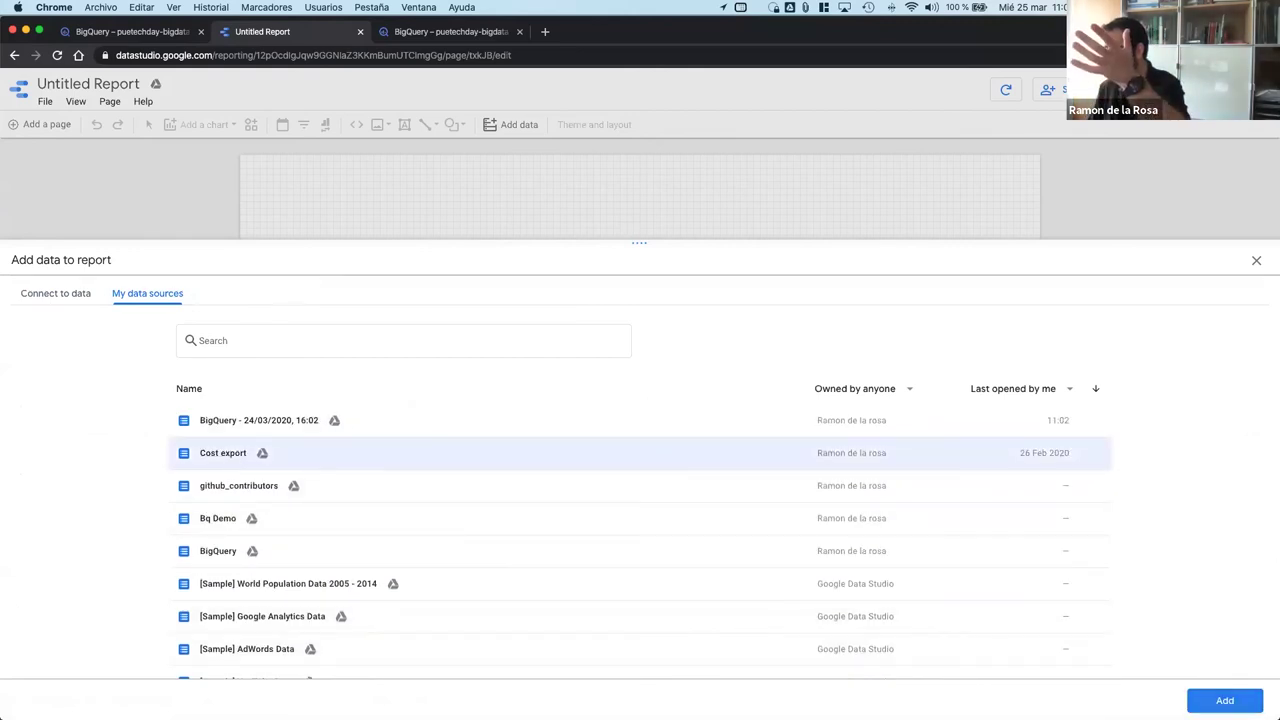
pyautogui.click(1225, 703)
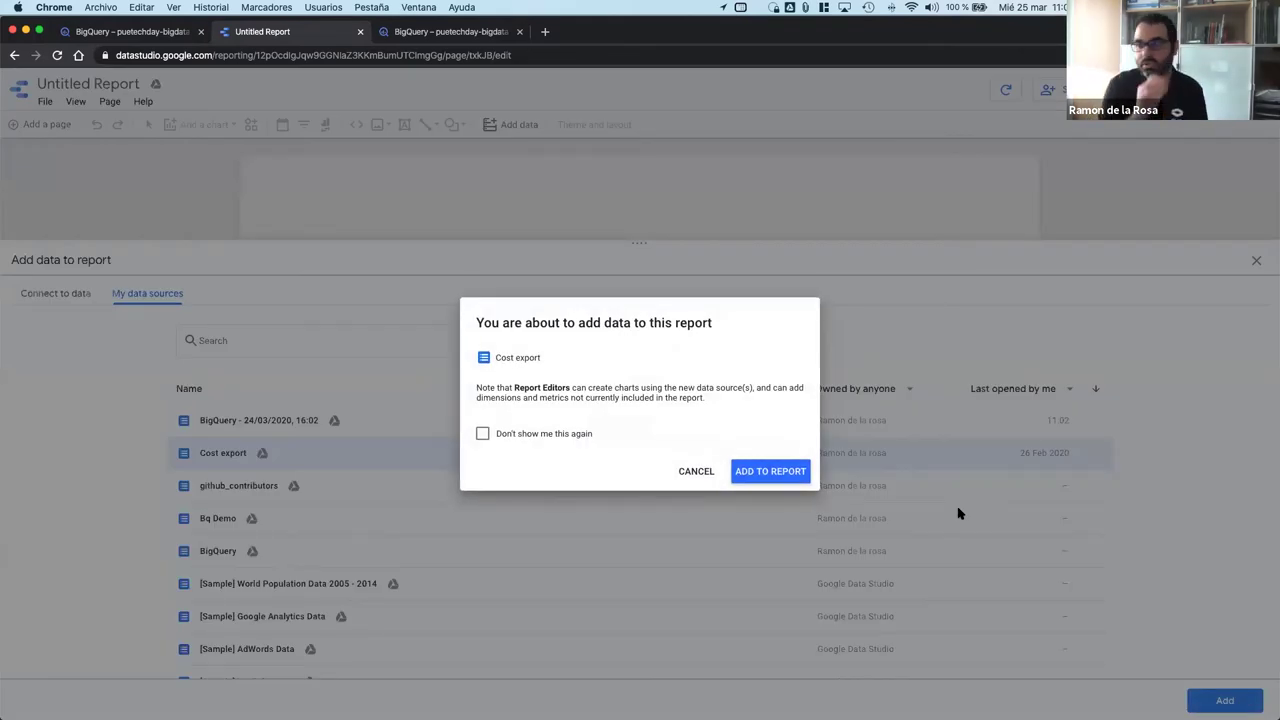
pyautogui.click(790, 471)
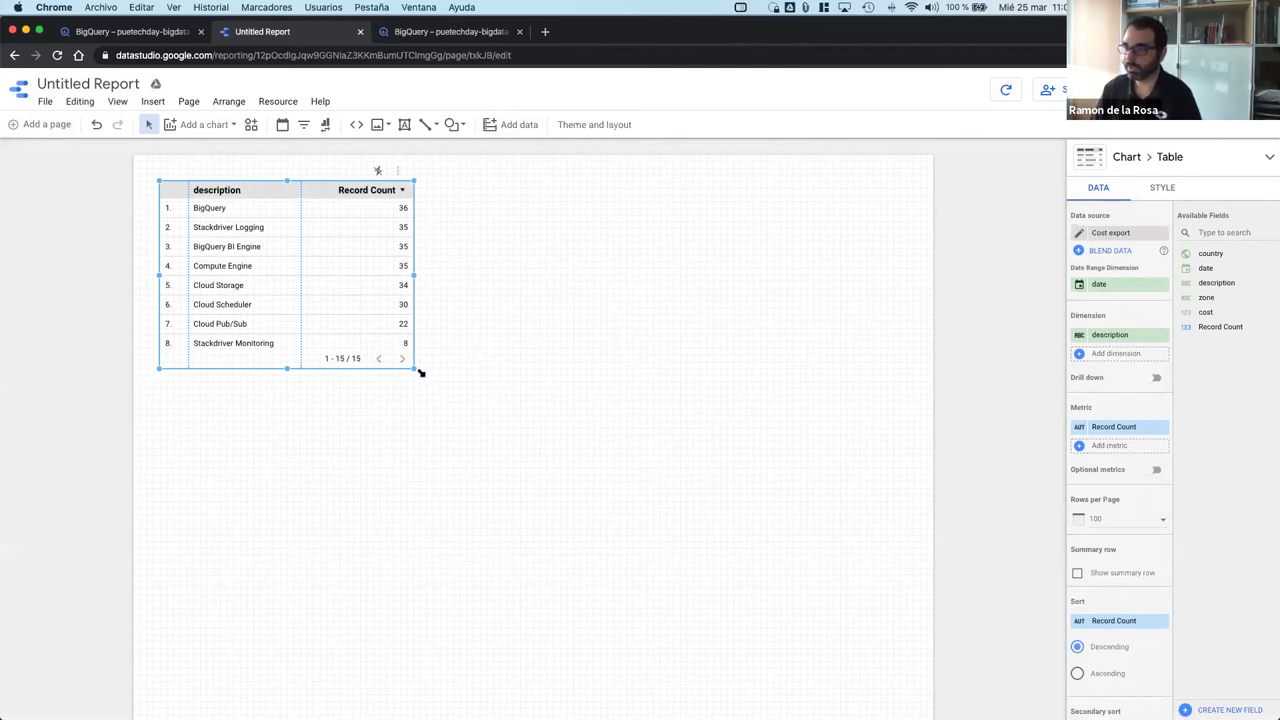
# Step: Widen the table and nudge it slightly left
pyautogui.moveTo(416, 370); pyautogui.dragTo(551, 374)
pyautogui.click(449, 445)
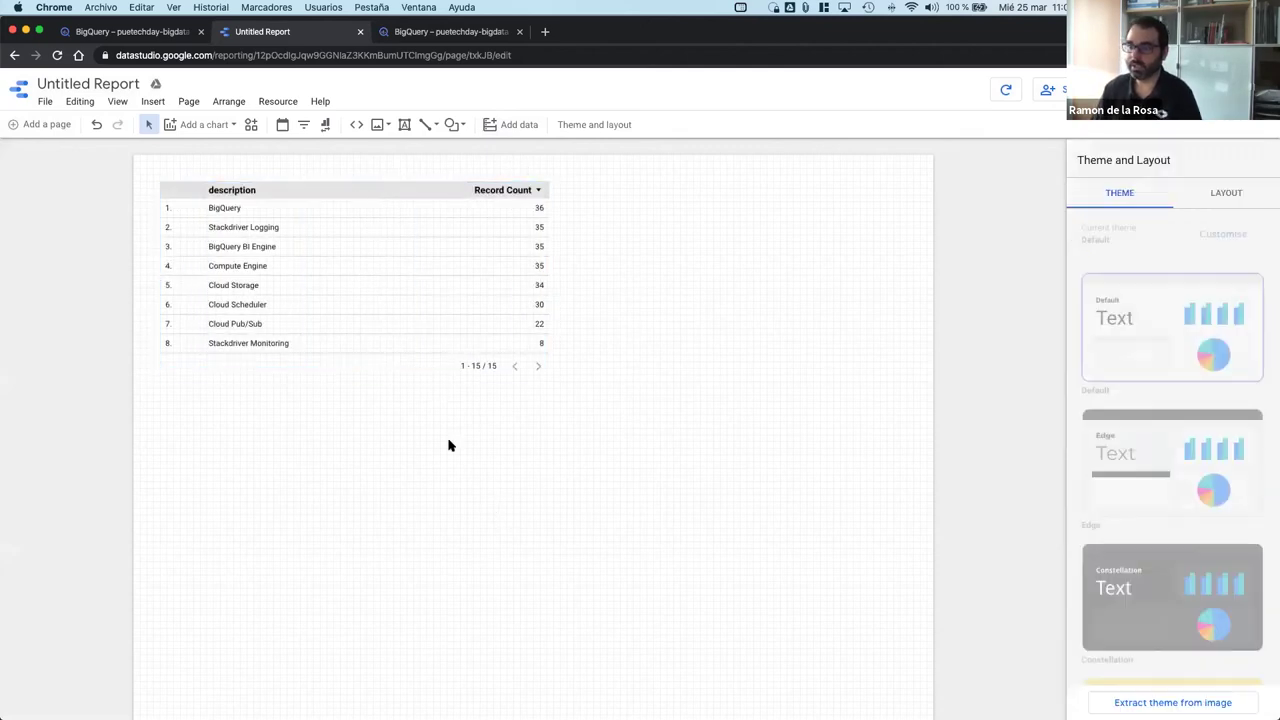
pyautogui.moveTo(363, 271); pyautogui.dragTo(357, 277)
pyautogui.click(362, 436)
# Step: Add a pie chart below the table measuring cost instead of Record Count
pyautogui.click(210, 126)
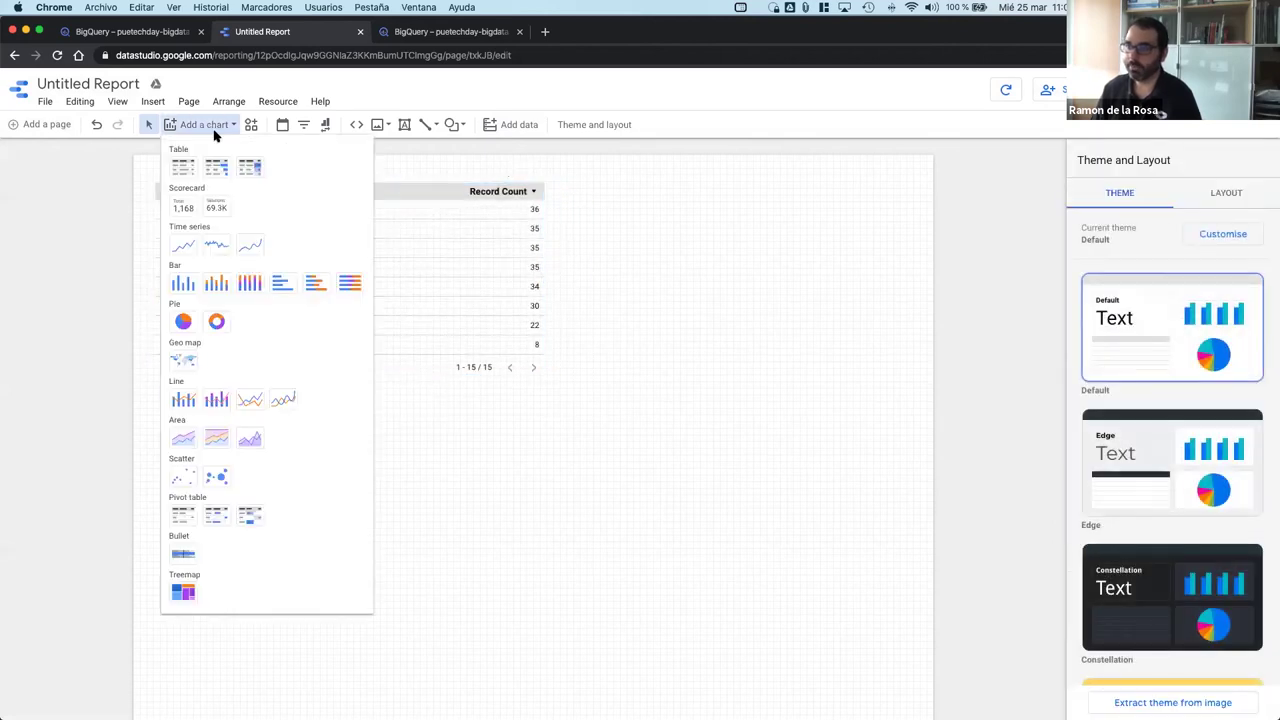
pyautogui.click(183, 321)
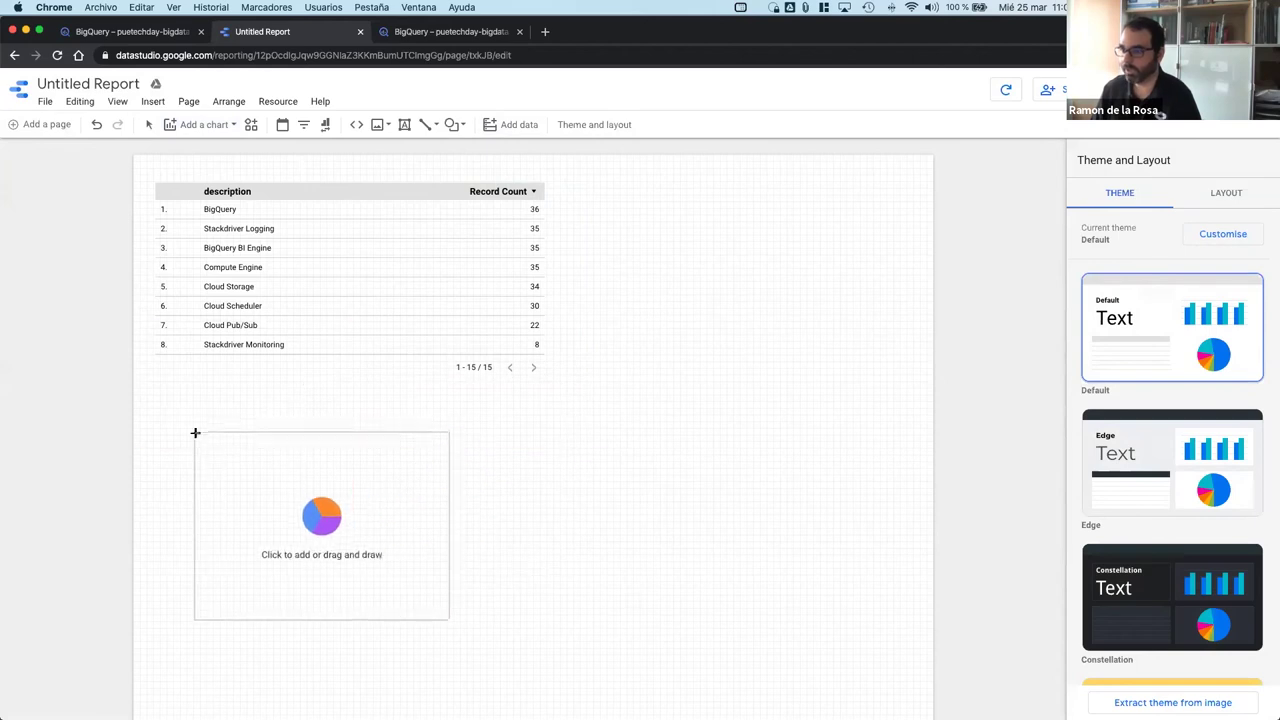
pyautogui.click(169, 407)
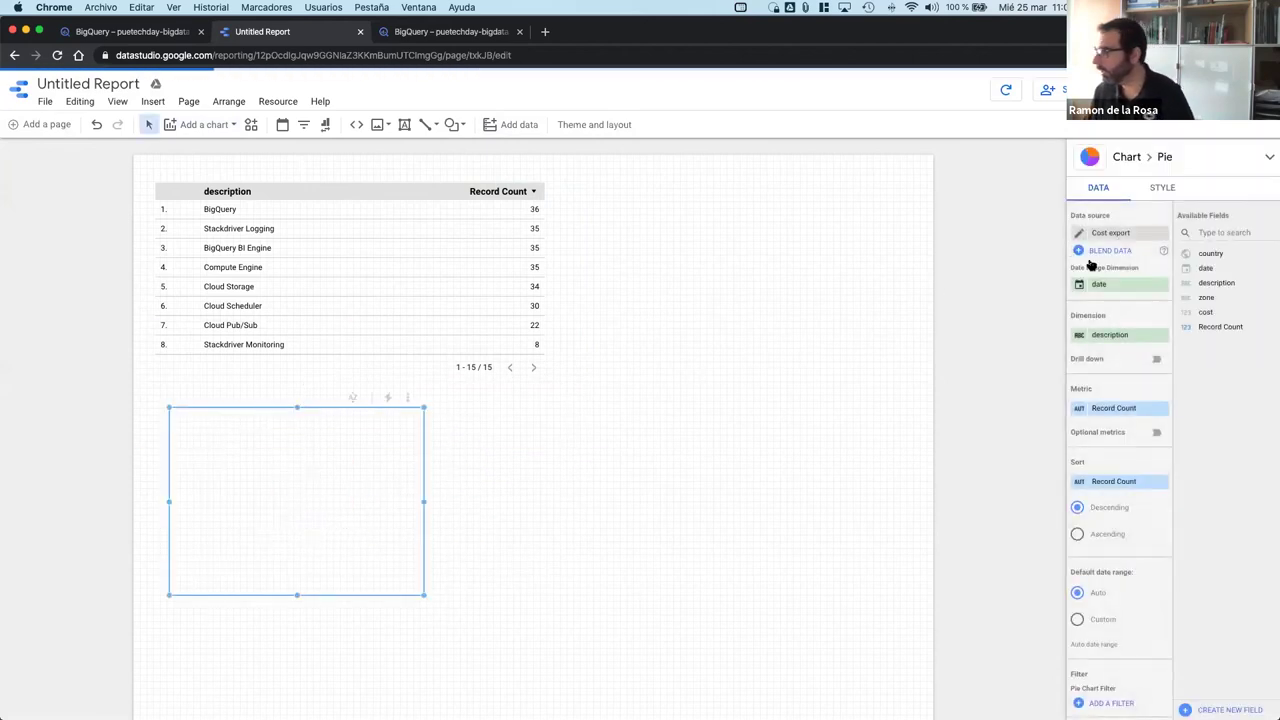
pyautogui.scroll(-1, 1094, 390)
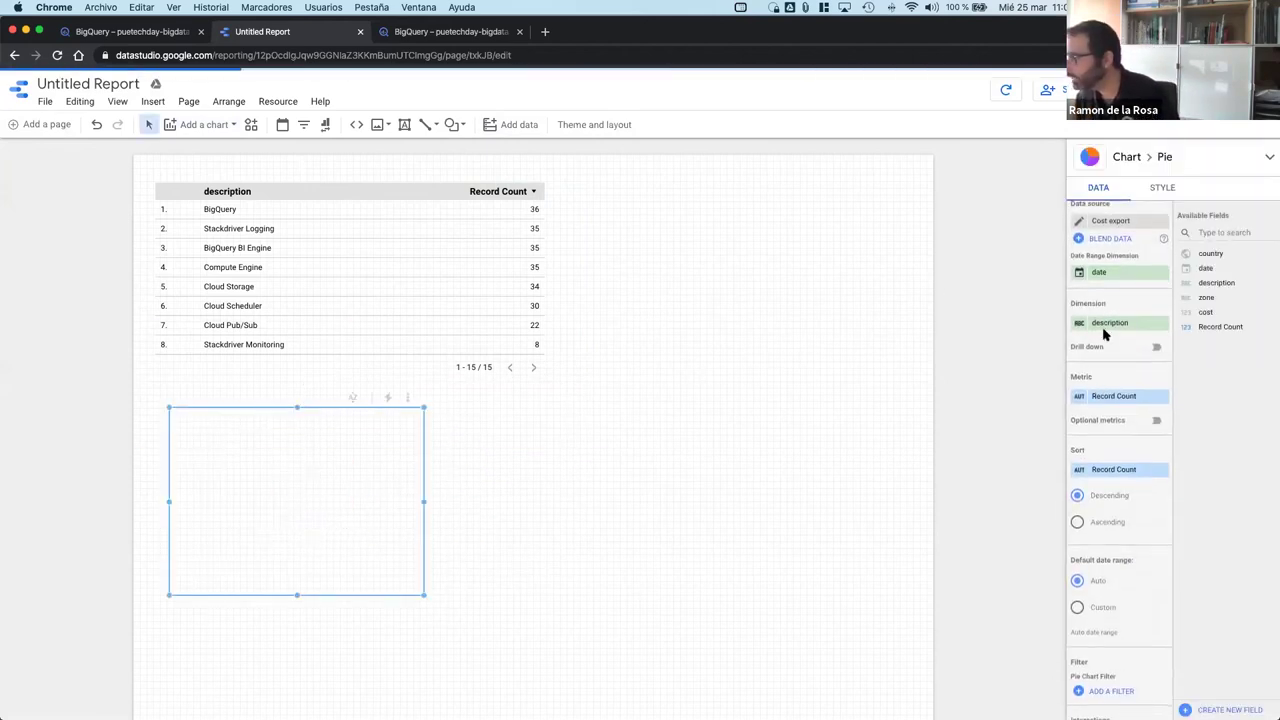
pyautogui.click(1117, 395)
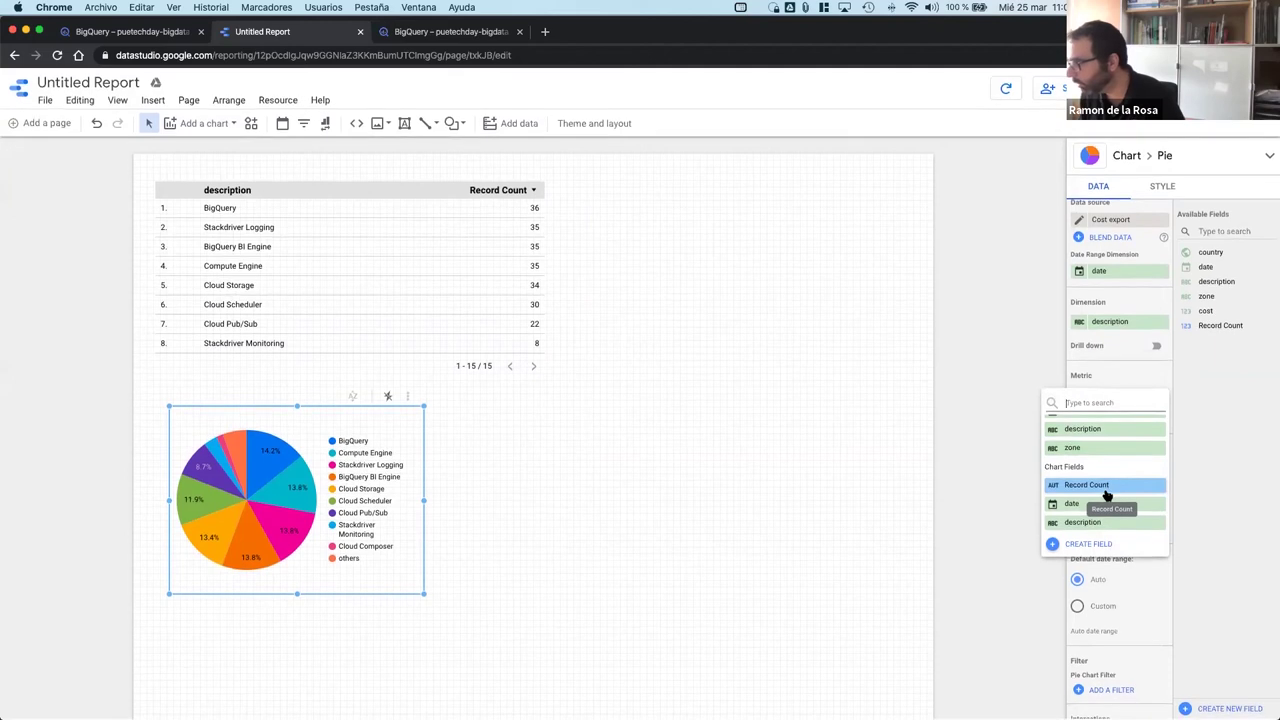
pyautogui.scroll(1, 1105, 516)
pyautogui.scroll(3, 1105, 516)
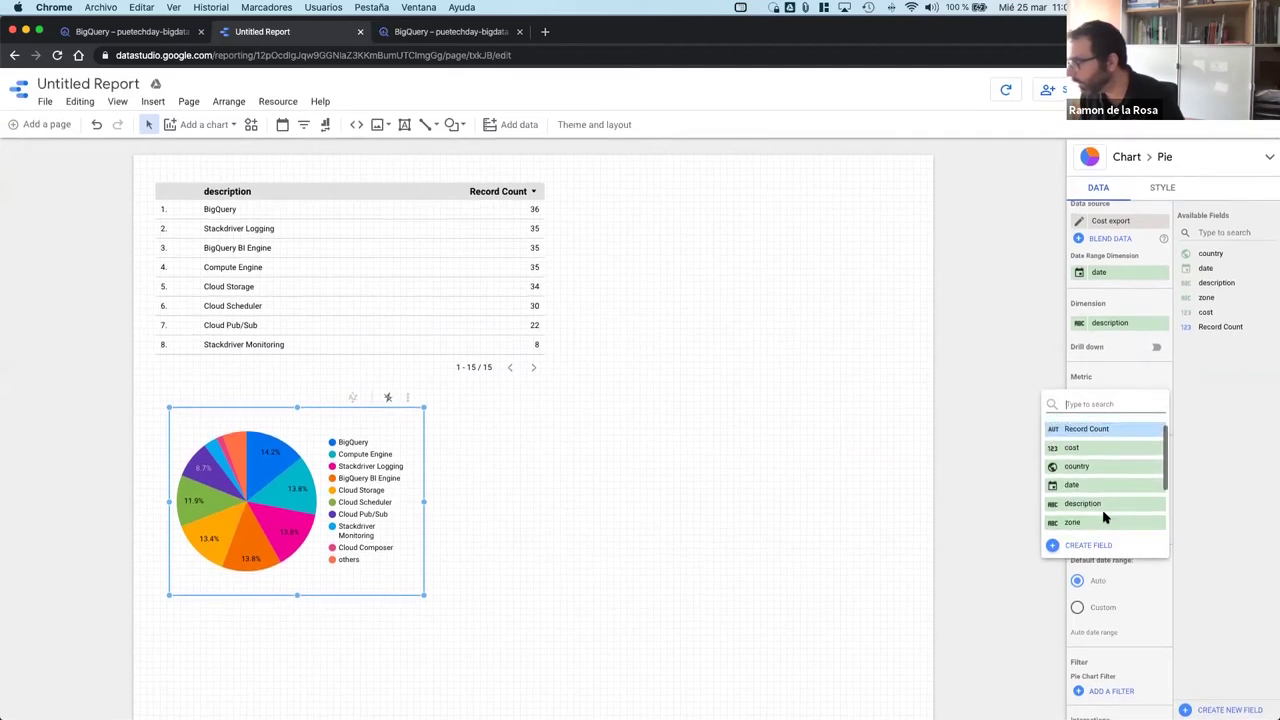
pyautogui.click(1082, 452)
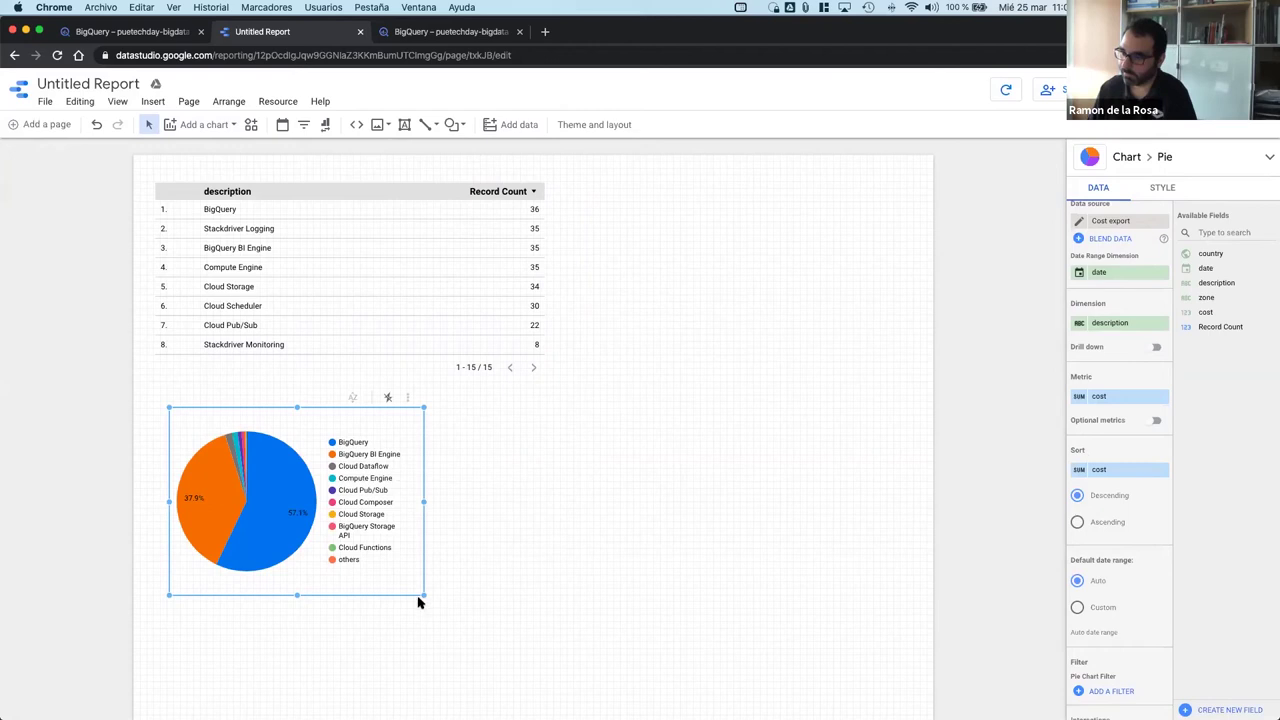
# Step: Enlarge the pie chart and position it just below the table
pyautogui.moveTo(420, 592); pyautogui.dragTo(593, 607)
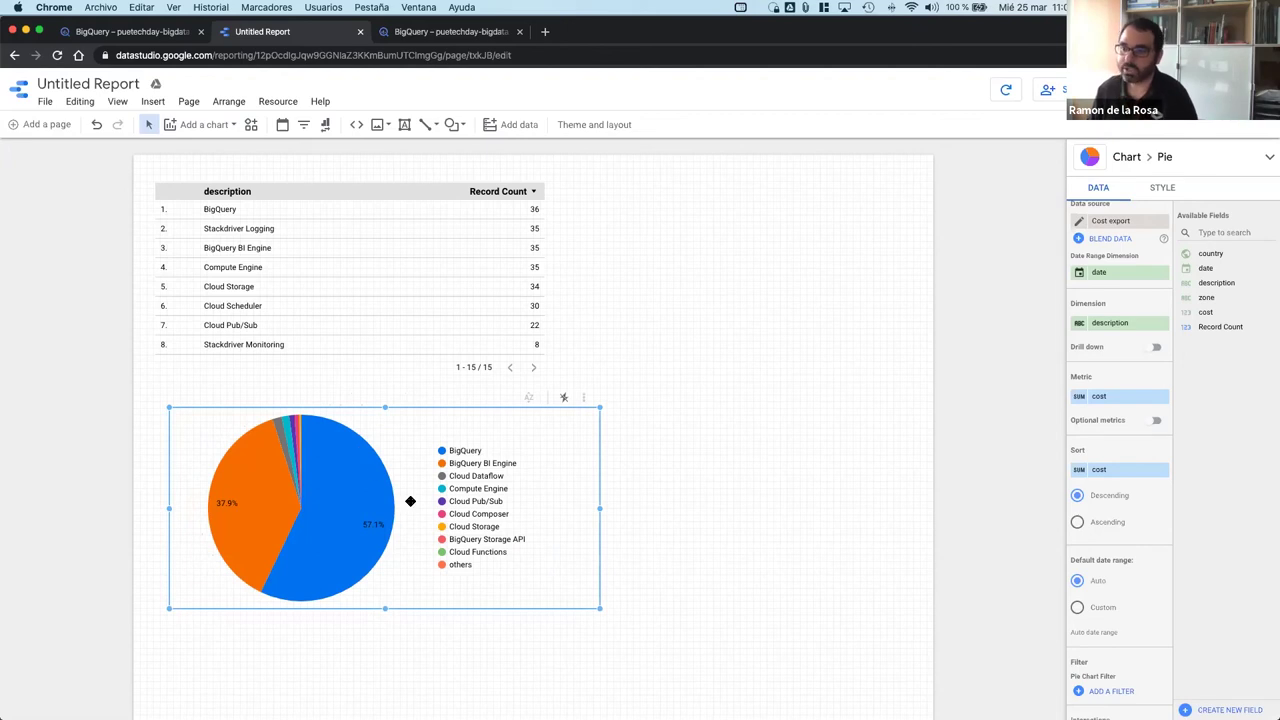
pyautogui.moveTo(406, 487); pyautogui.dragTo(400, 511)
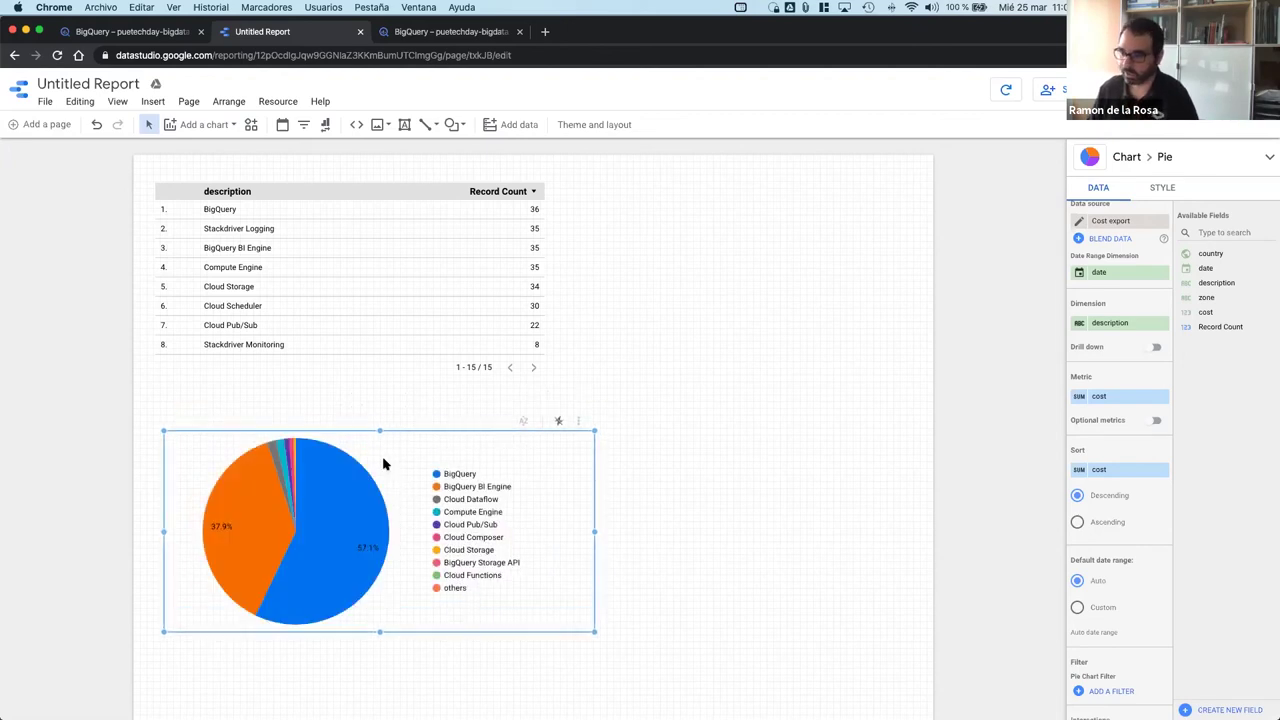
pyautogui.click(613, 476)
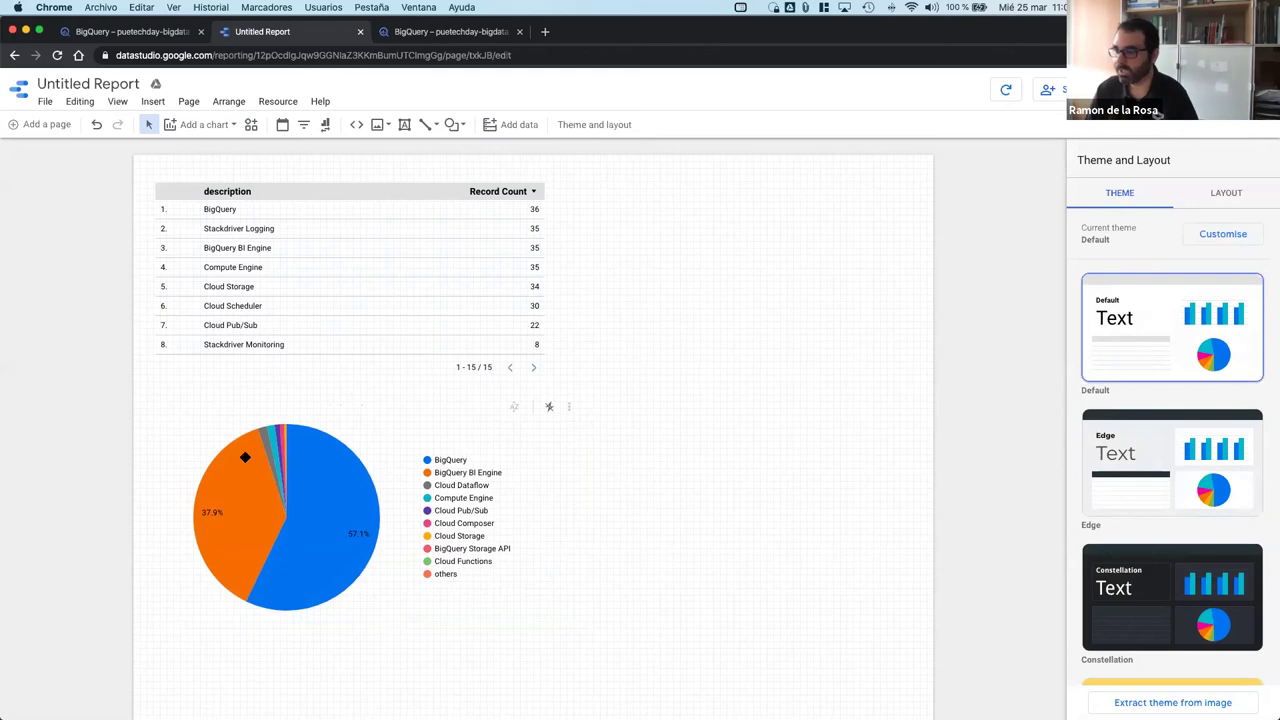
pyautogui.scroll(-1, 236, 391)
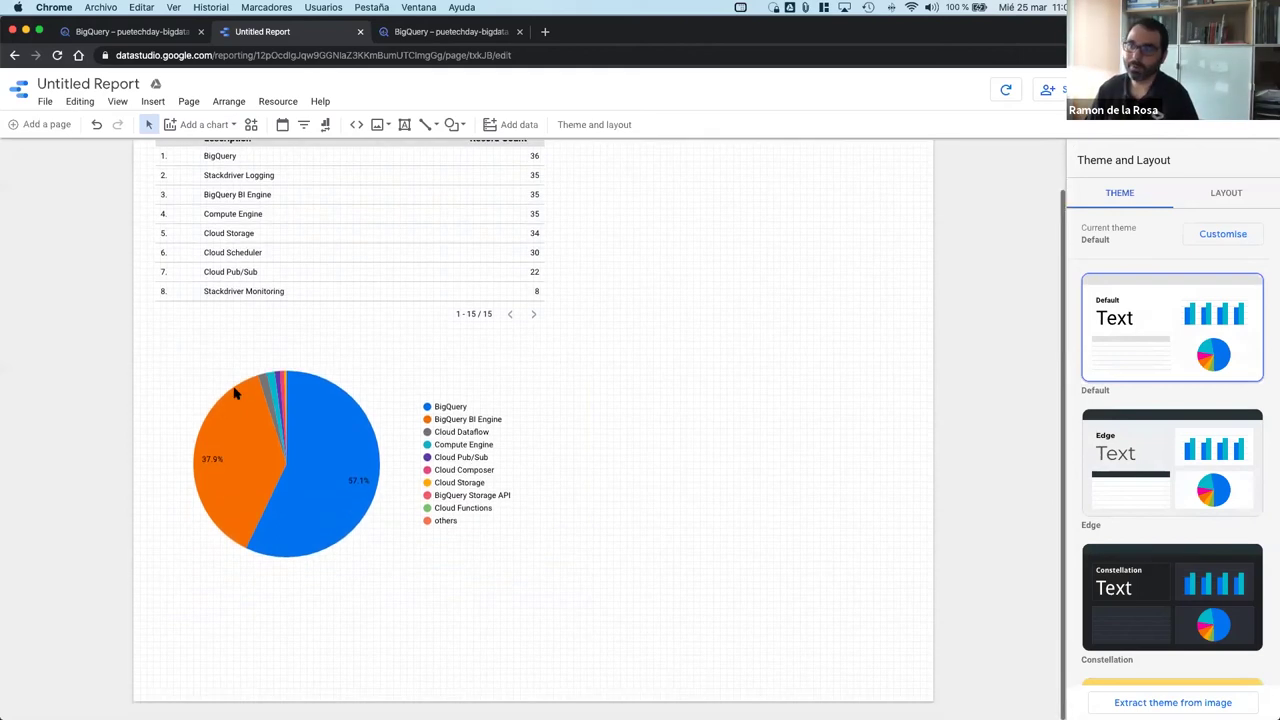
pyautogui.moveTo(275, 429); pyautogui.dragTo(273, 399)
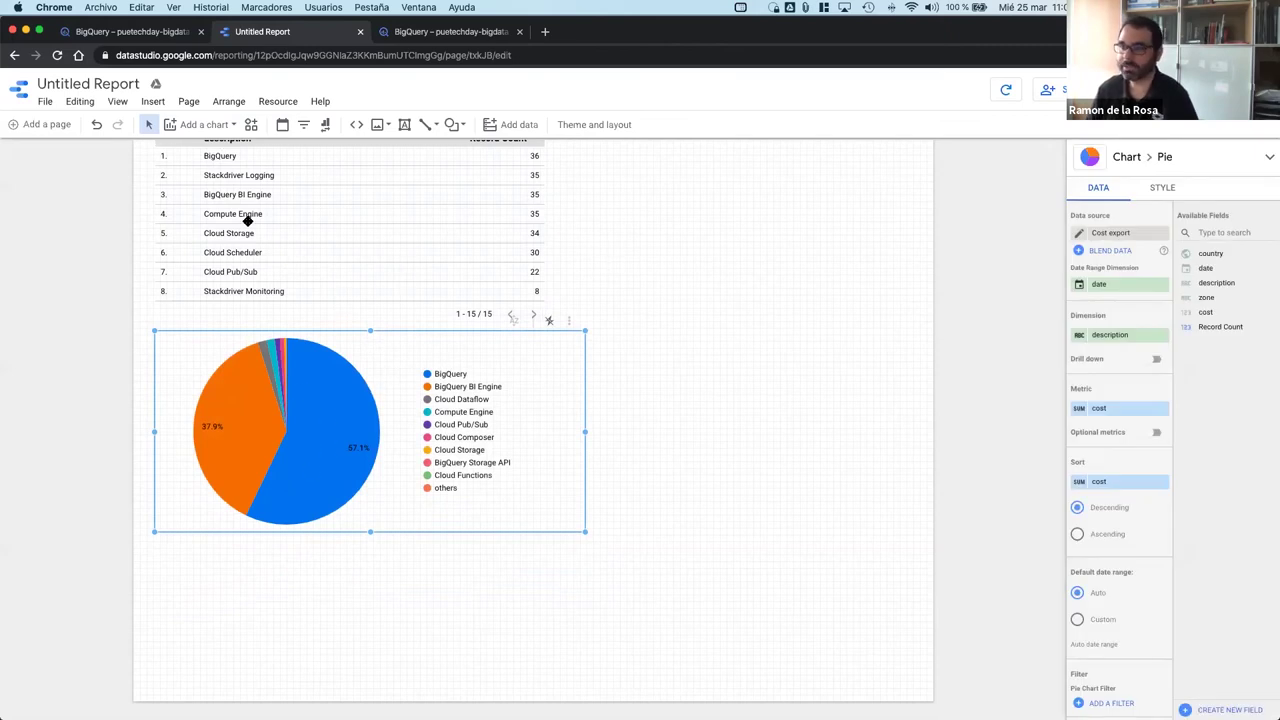
pyautogui.click(188, 125)
# Step: Add a time-series chart below the pie chart
pyautogui.click(190, 243)
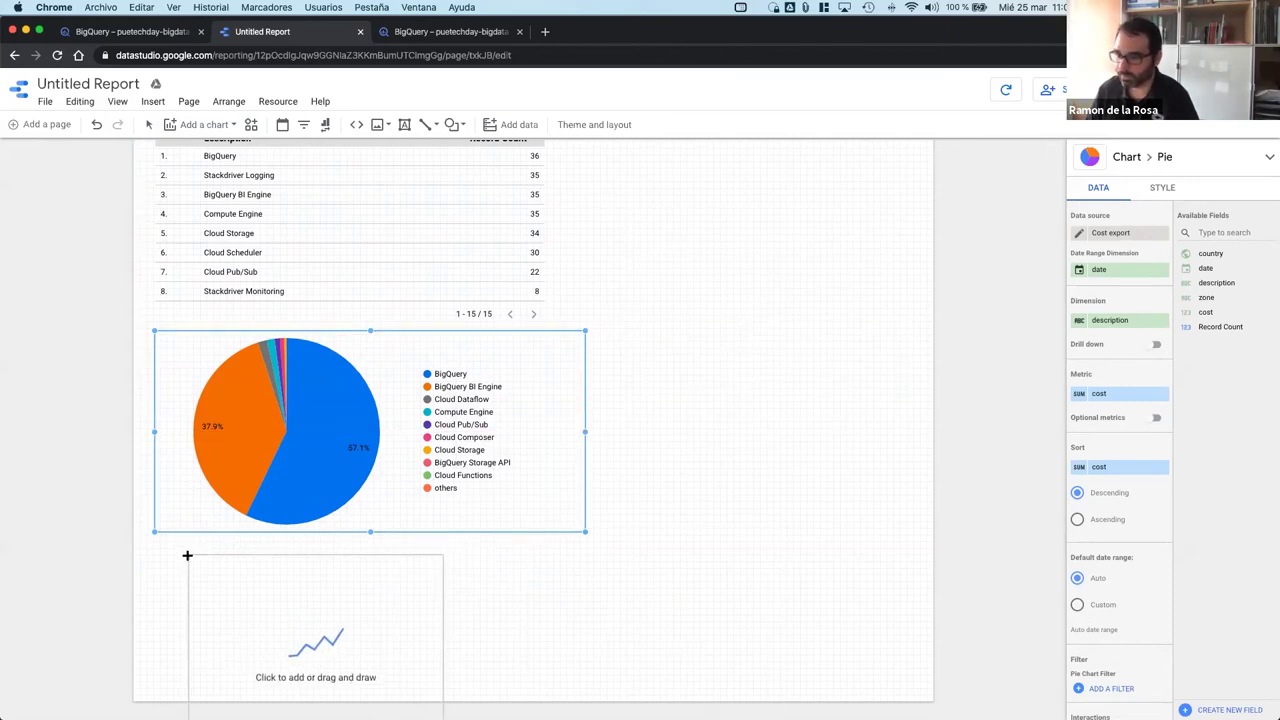
pyautogui.click(184, 554)
pyautogui.click(751, 349)
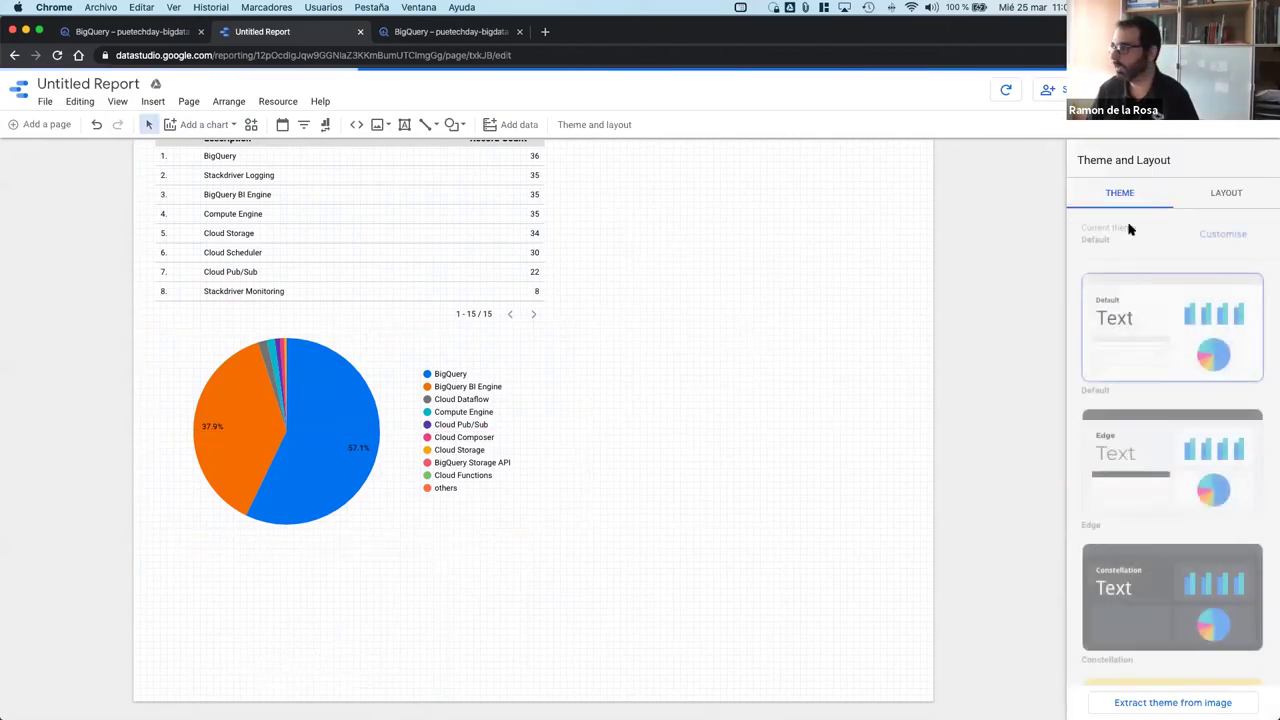
# Step: Set the canvas size to Screen (16:9) Landscape and move the time series beside the pie
pyautogui.click(1224, 193)
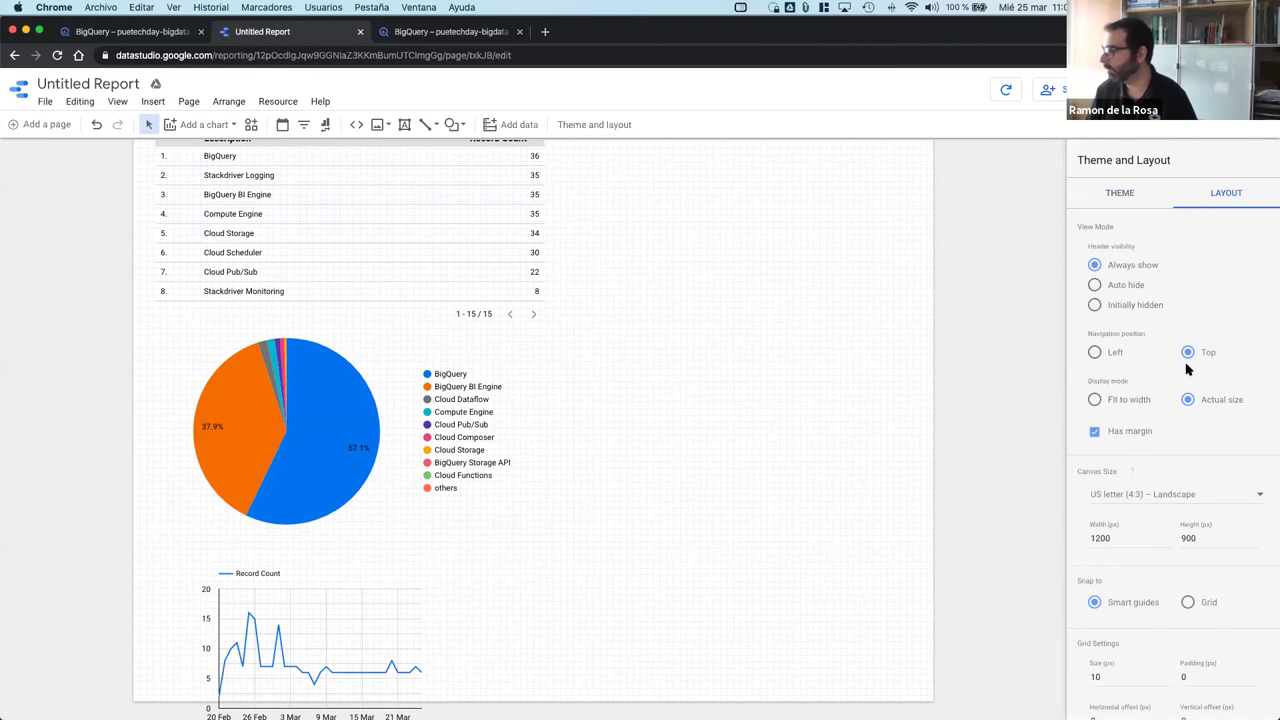
pyautogui.scroll(-1, 1186, 380)
pyautogui.scroll(-3, 1186, 387)
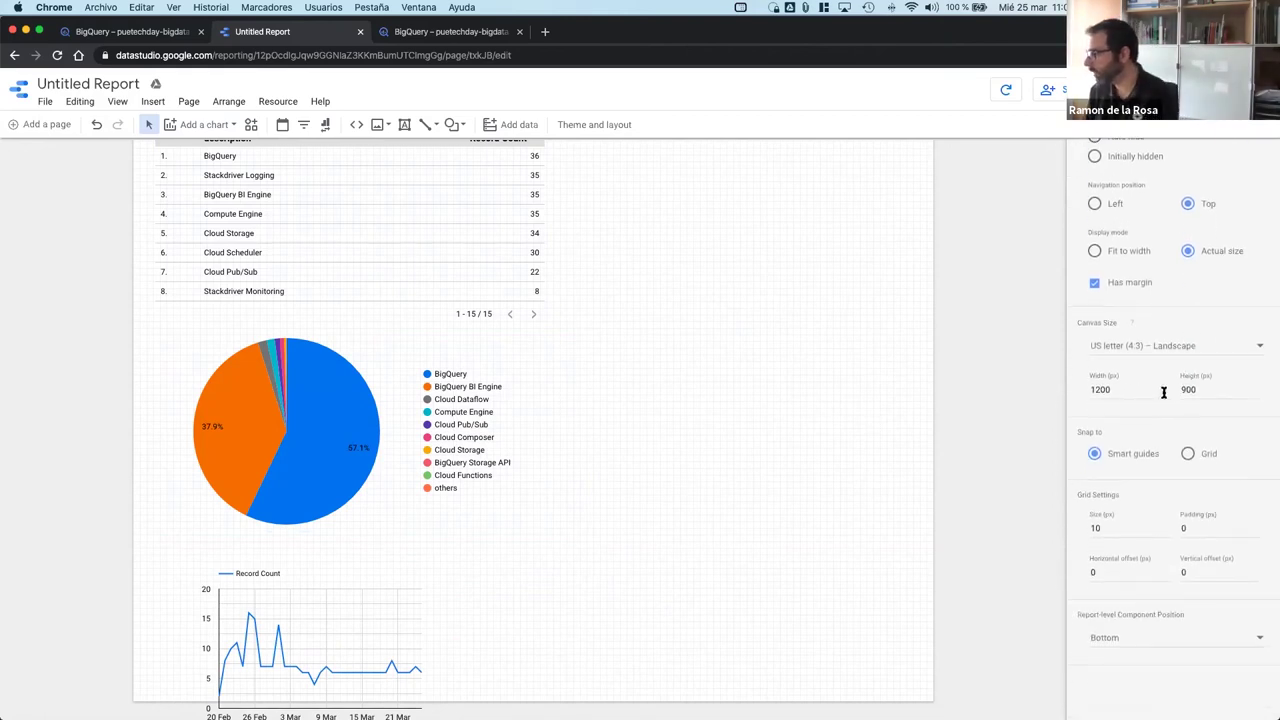
pyautogui.click(1192, 356)
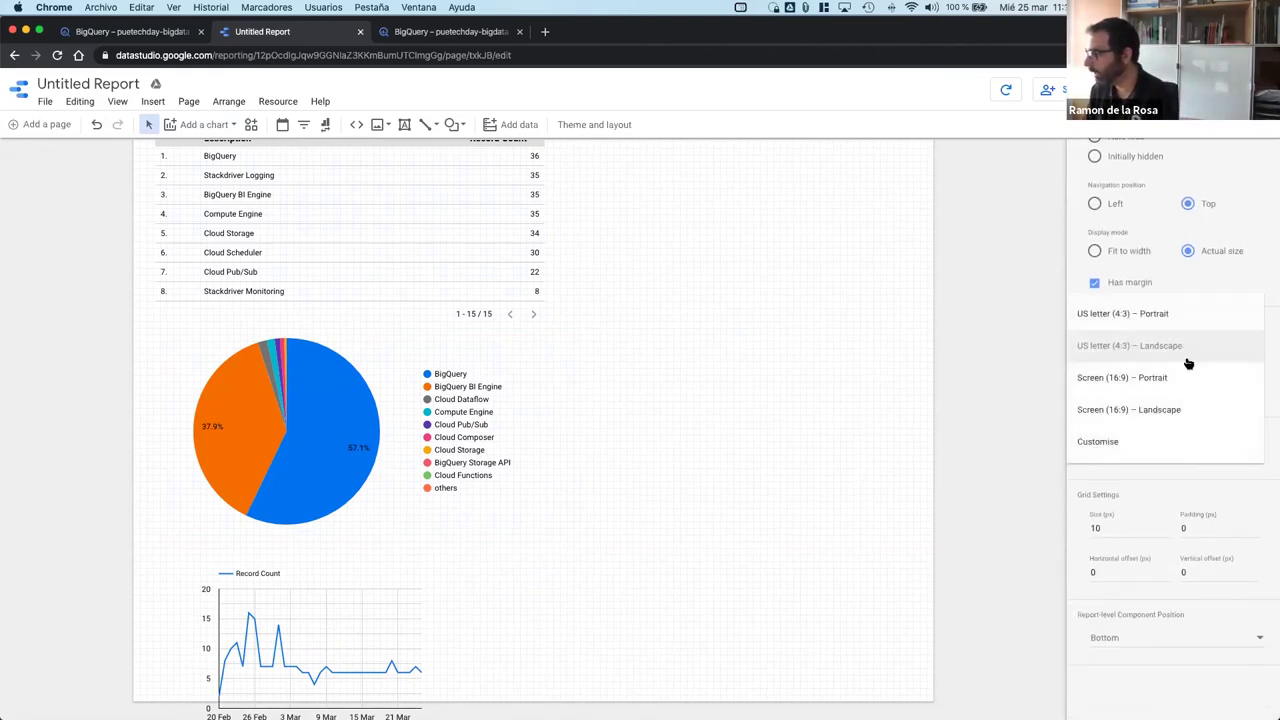
pyautogui.click(1176, 412)
pyautogui.moveTo(296, 629); pyautogui.dragTo(692, 393)
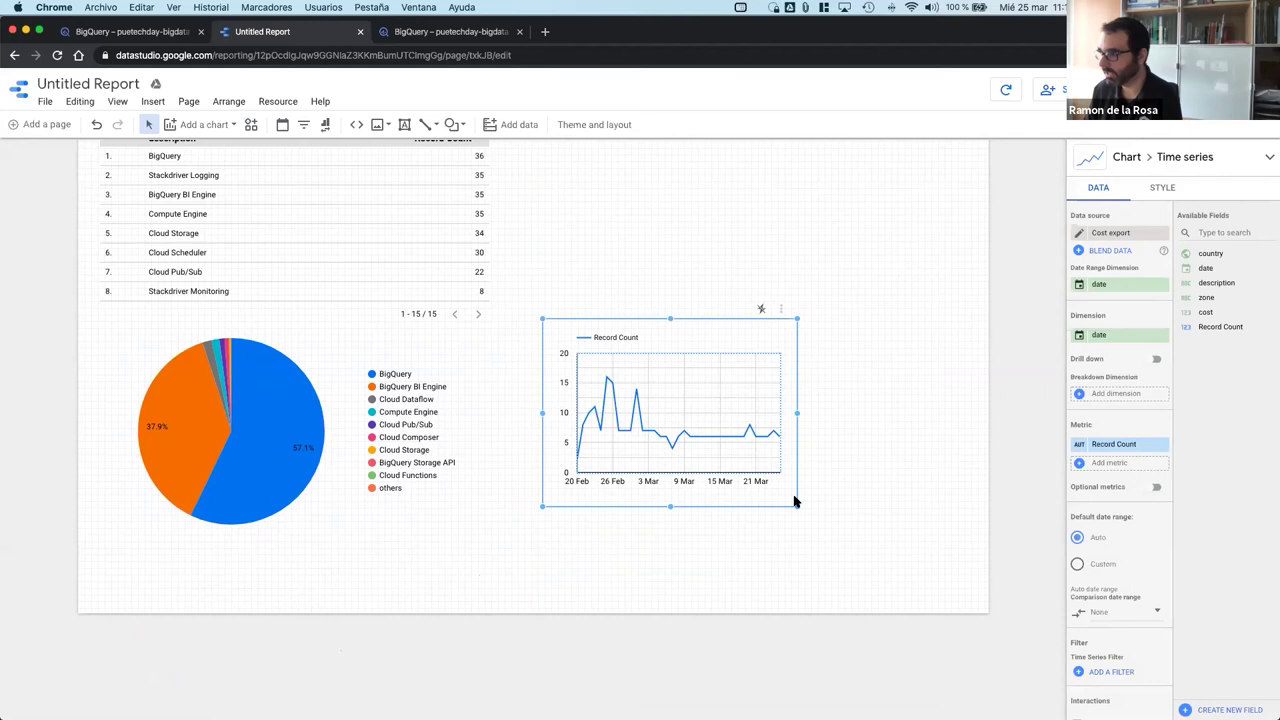
# Step: Widen the time-series chart and switch its metric from Record Count to cost
pyautogui.moveTo(796, 508); pyautogui.dragTo(957, 491)
pyautogui.moveTo(753, 320); pyautogui.dragTo(749, 323)
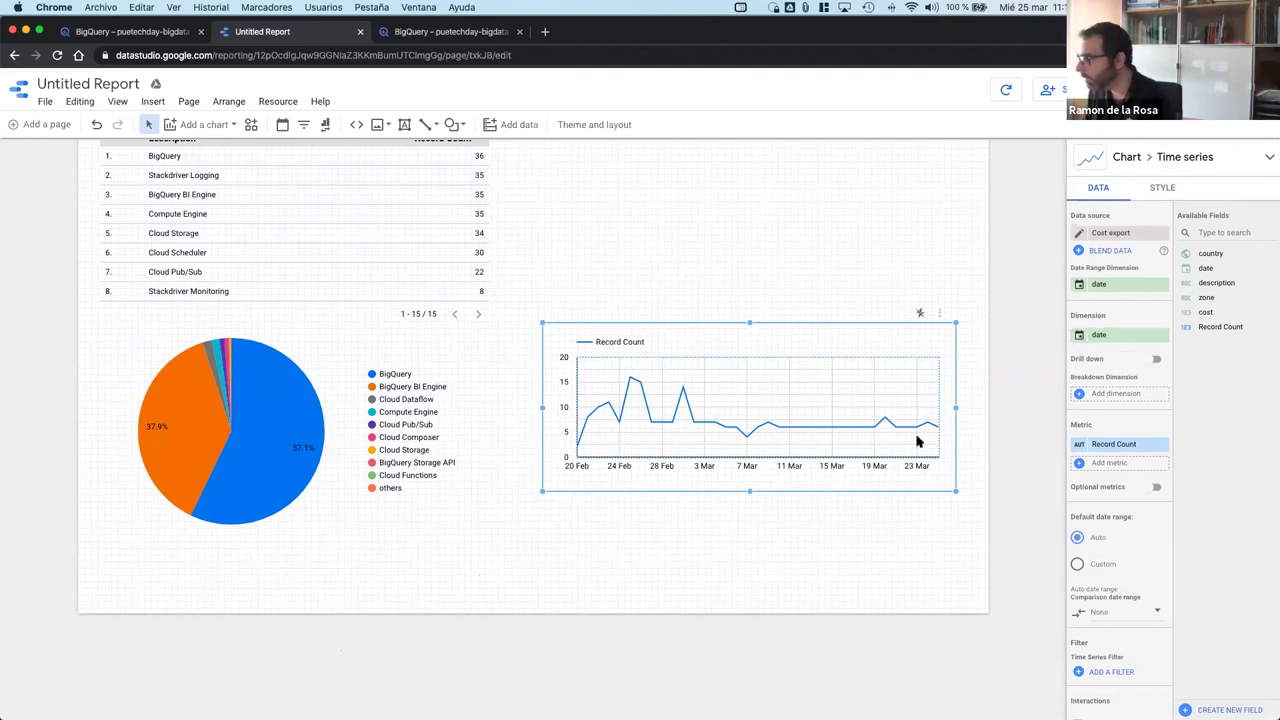
pyautogui.scroll(-2, 1105, 485)
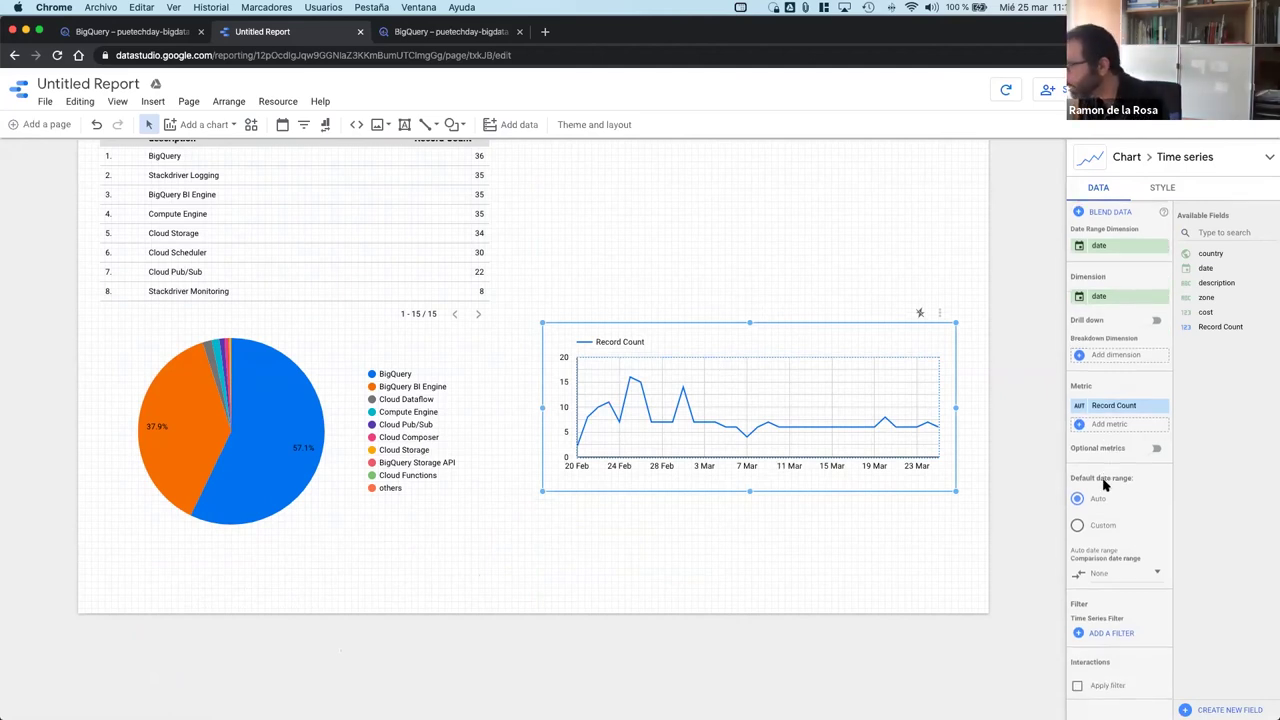
pyautogui.click(1104, 405)
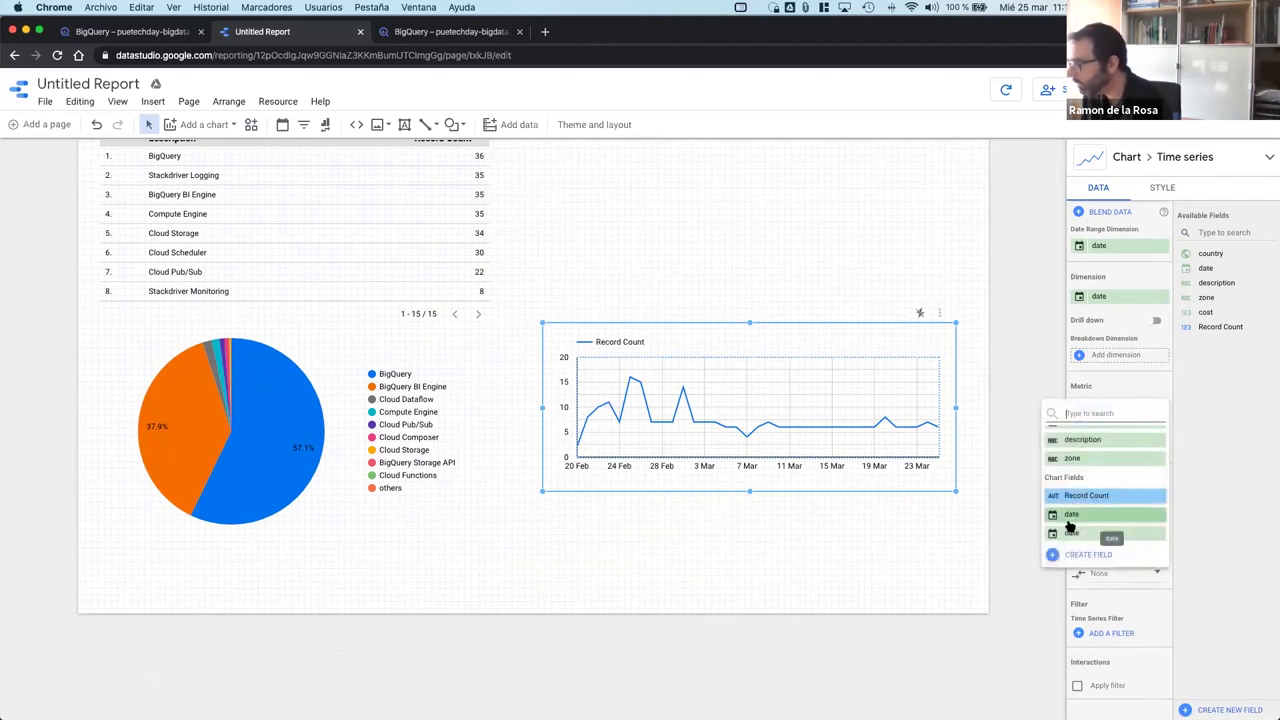
pyautogui.scroll(2, 1092, 482)
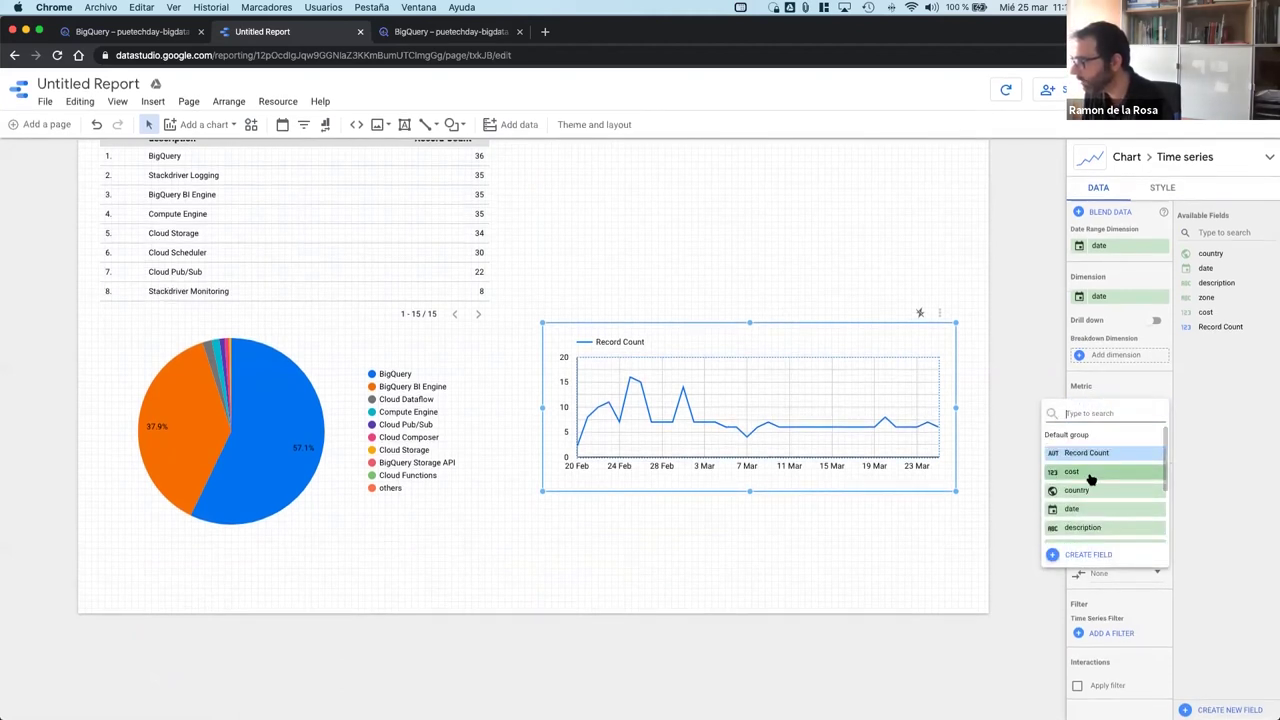
pyautogui.click(1094, 478)
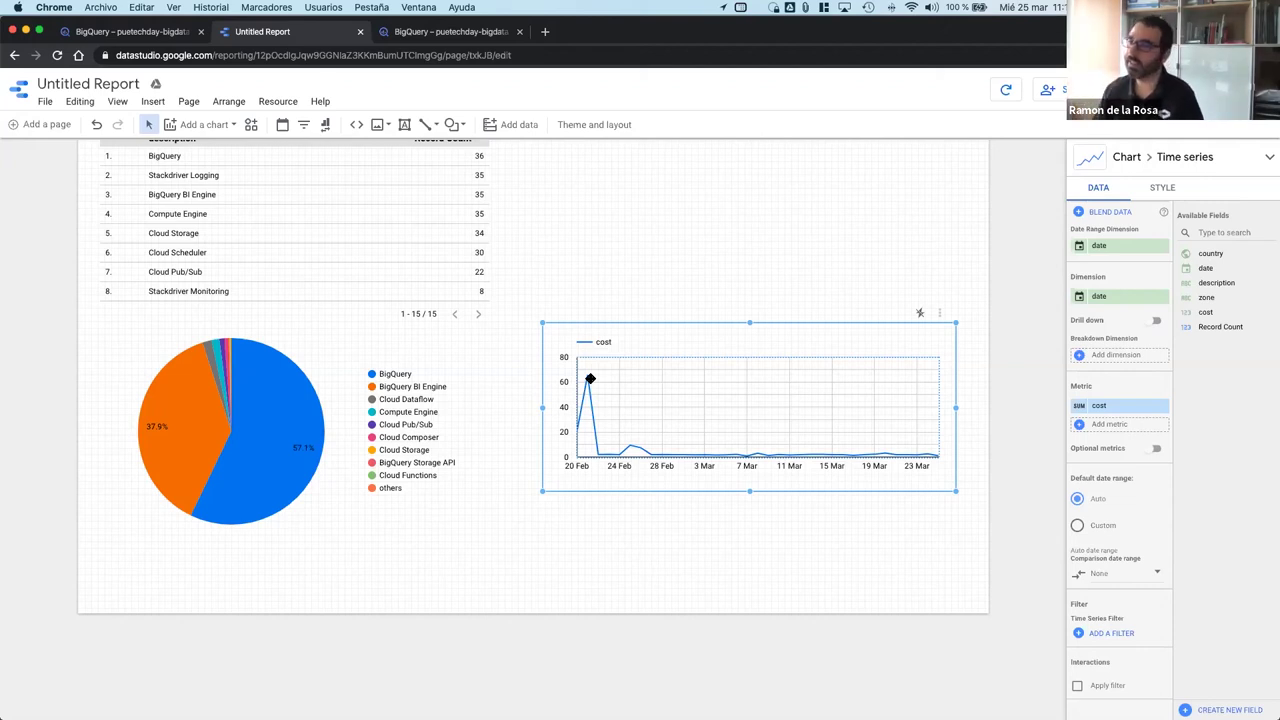
pyautogui.scroll(2, 591, 340)
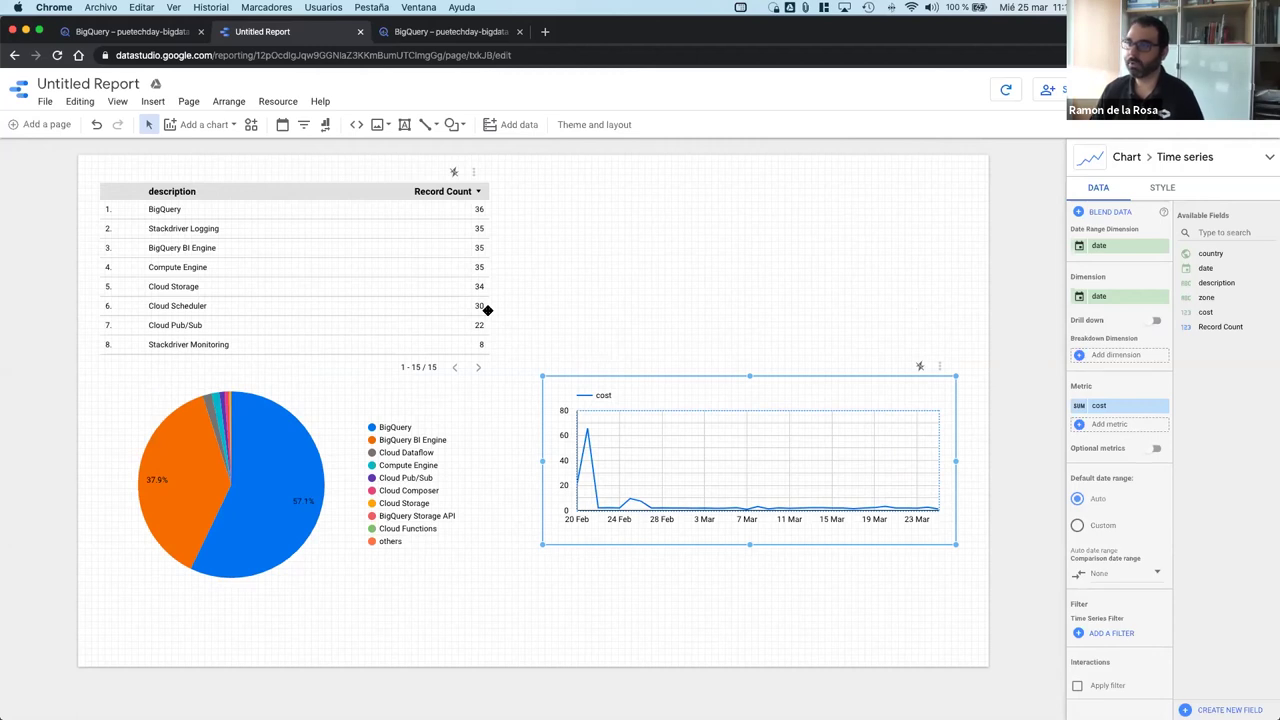
pyautogui.hotkey('ctrl', 'Right')
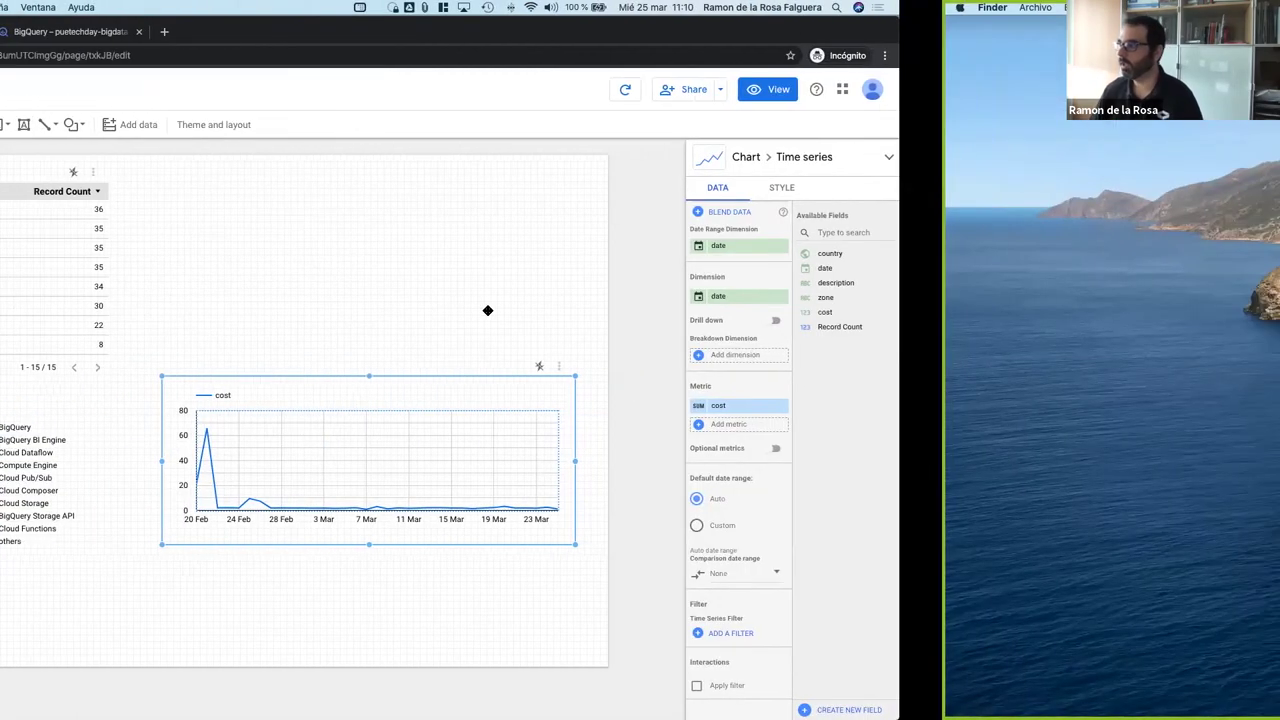
# Step: Check the terminal desktop, return to the Data Studio report, then go back to the terminal
pyautogui.hotkey('ctrl', 'Right')
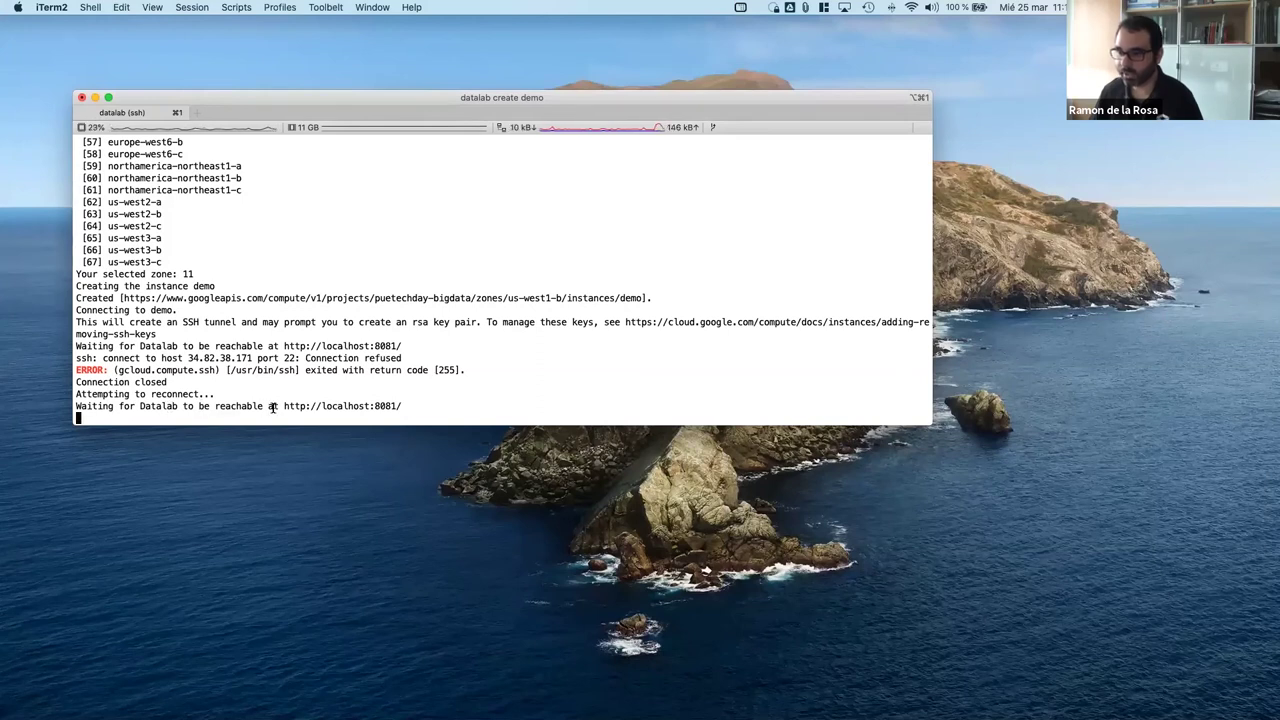
pyautogui.hotkey('ctrl', 'Left')
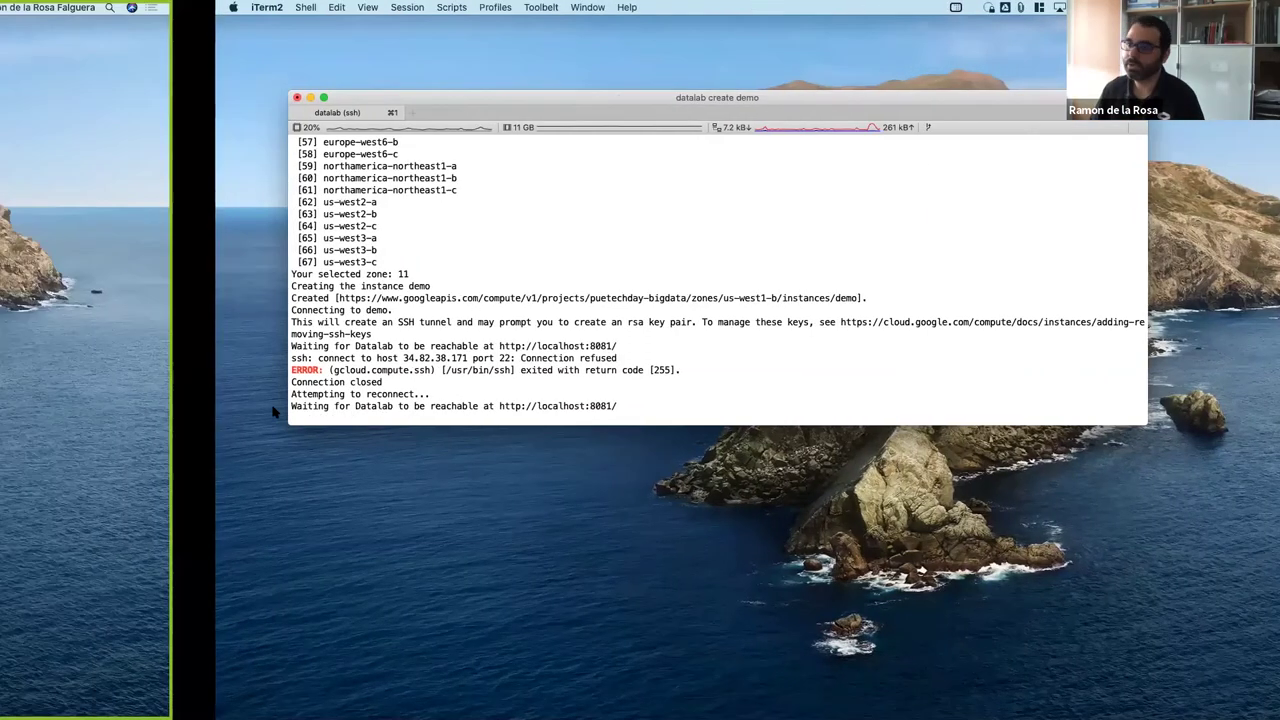
pyautogui.hotkey('ctrl', 'Left')
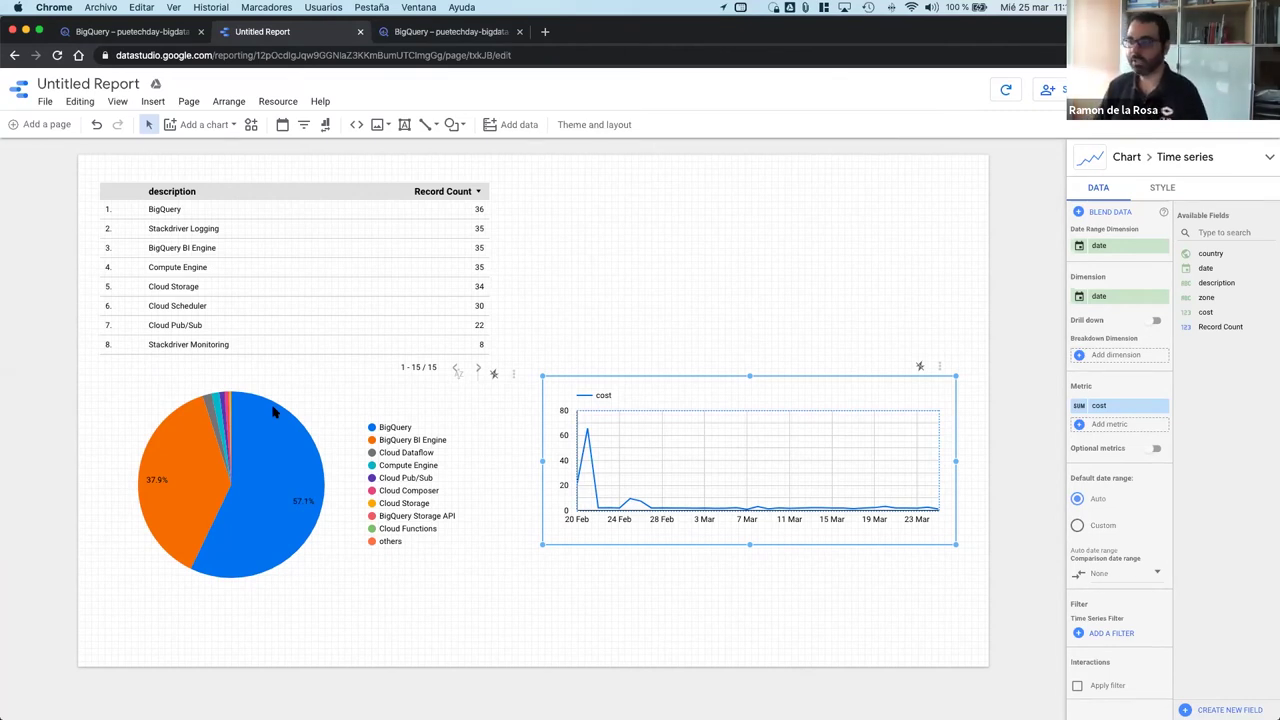
pyautogui.hotkey('ctrl', 'Right')
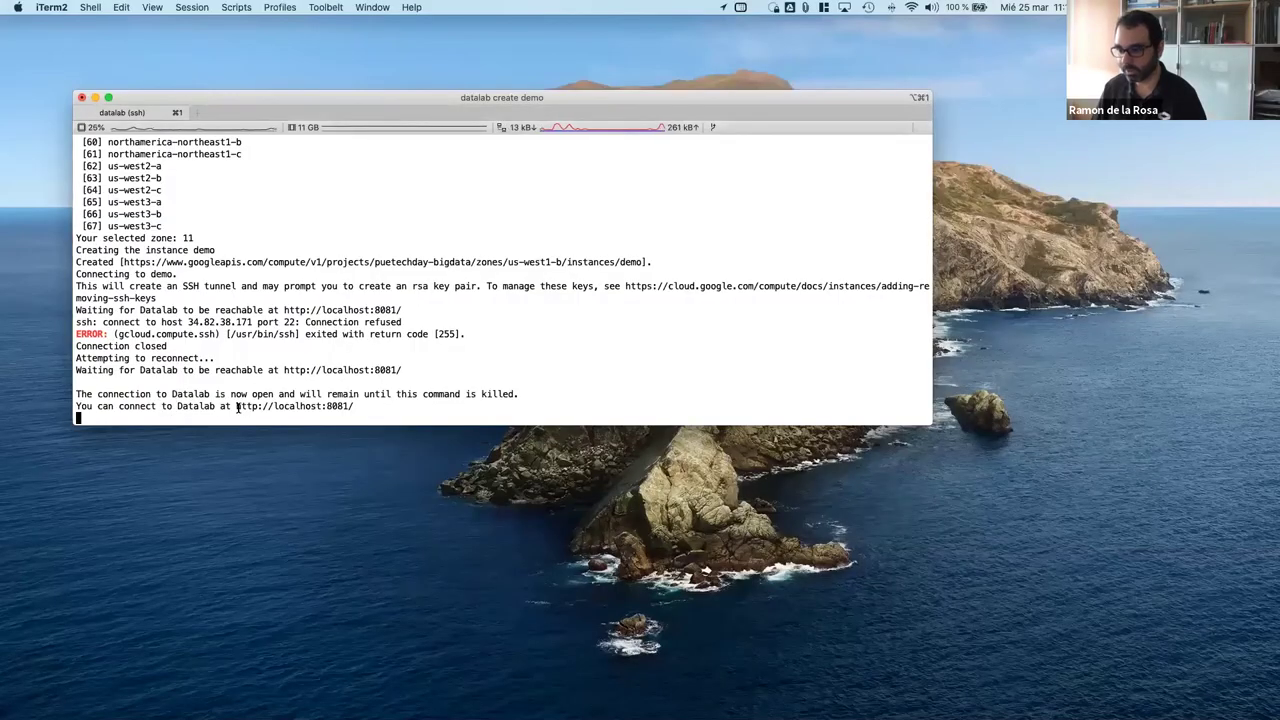
pyautogui.moveTo(233, 406); pyautogui.dragTo(356, 404)
pyautogui.press('super+c')
pyautogui.hotkey('ctrl', 'Left')
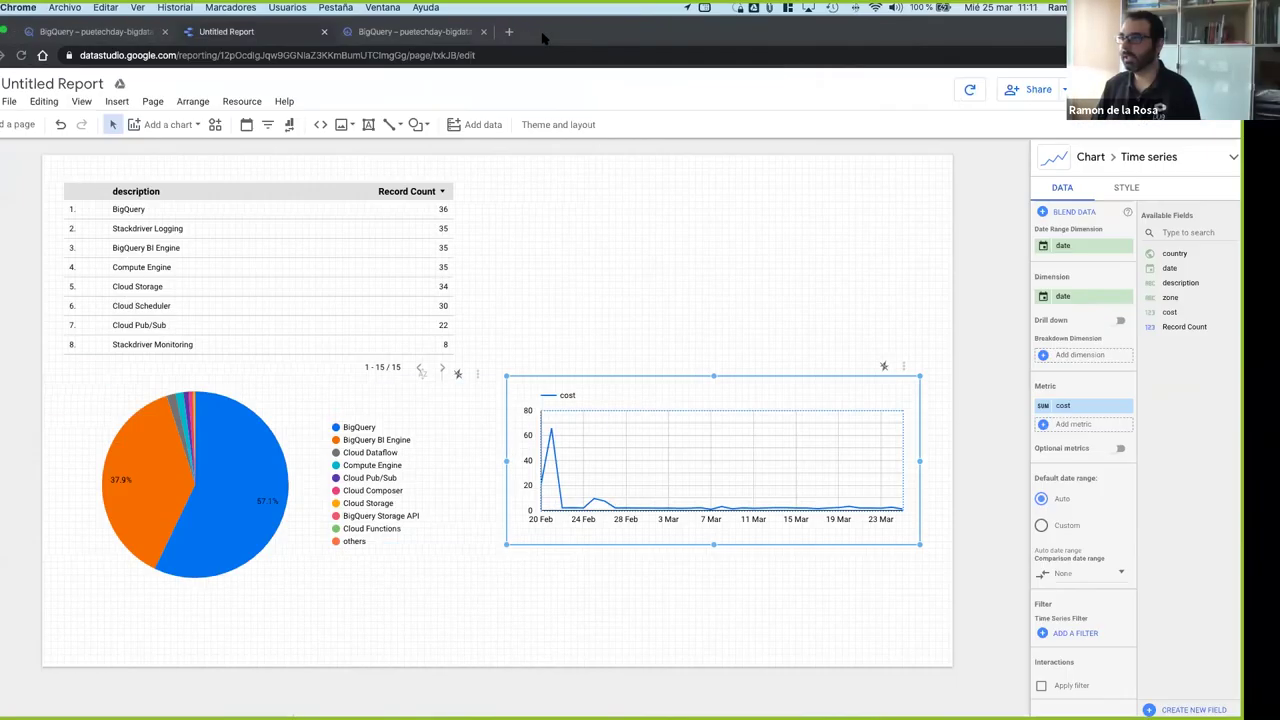
pyautogui.click(543, 33)
pyautogui.press('super+v')
pyautogui.press('Return')
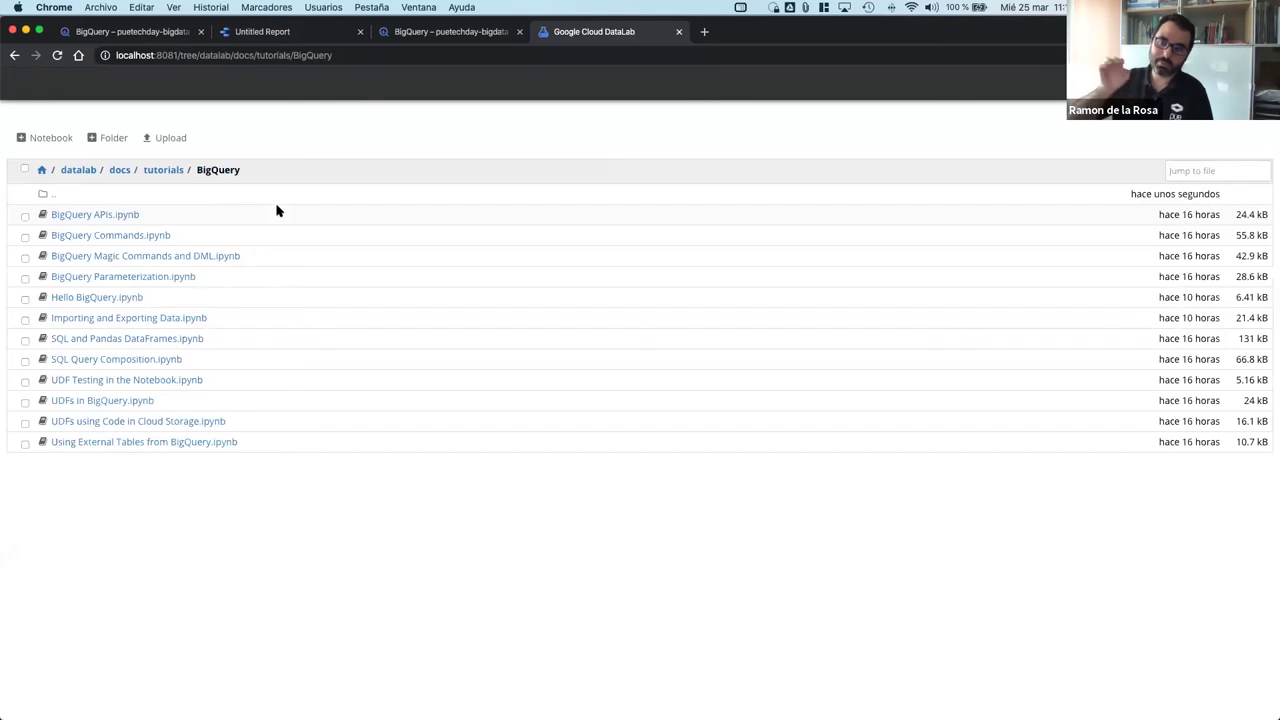
pyautogui.click(130, 38)
# Step: Confirm in Compute Engine that the demo VM in us-west1-b is running, then return to Datalab
pyautogui.click(22, 83)
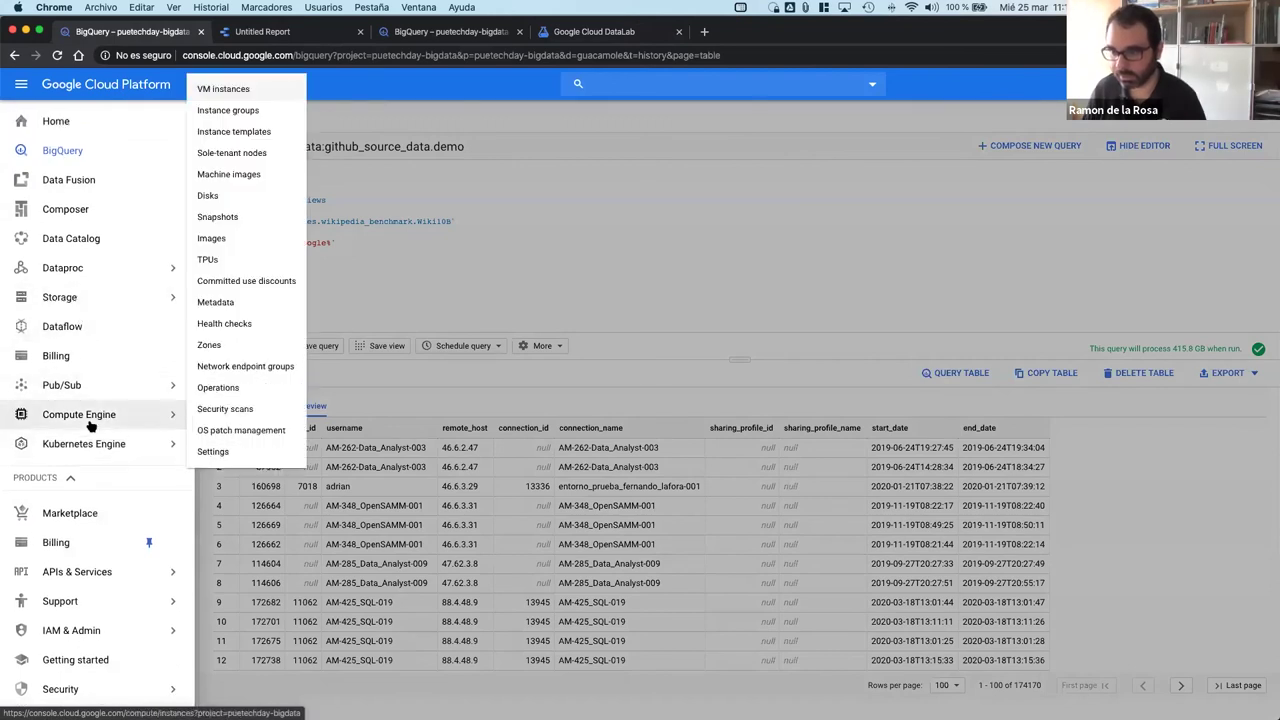
pyautogui.click(50, 121)
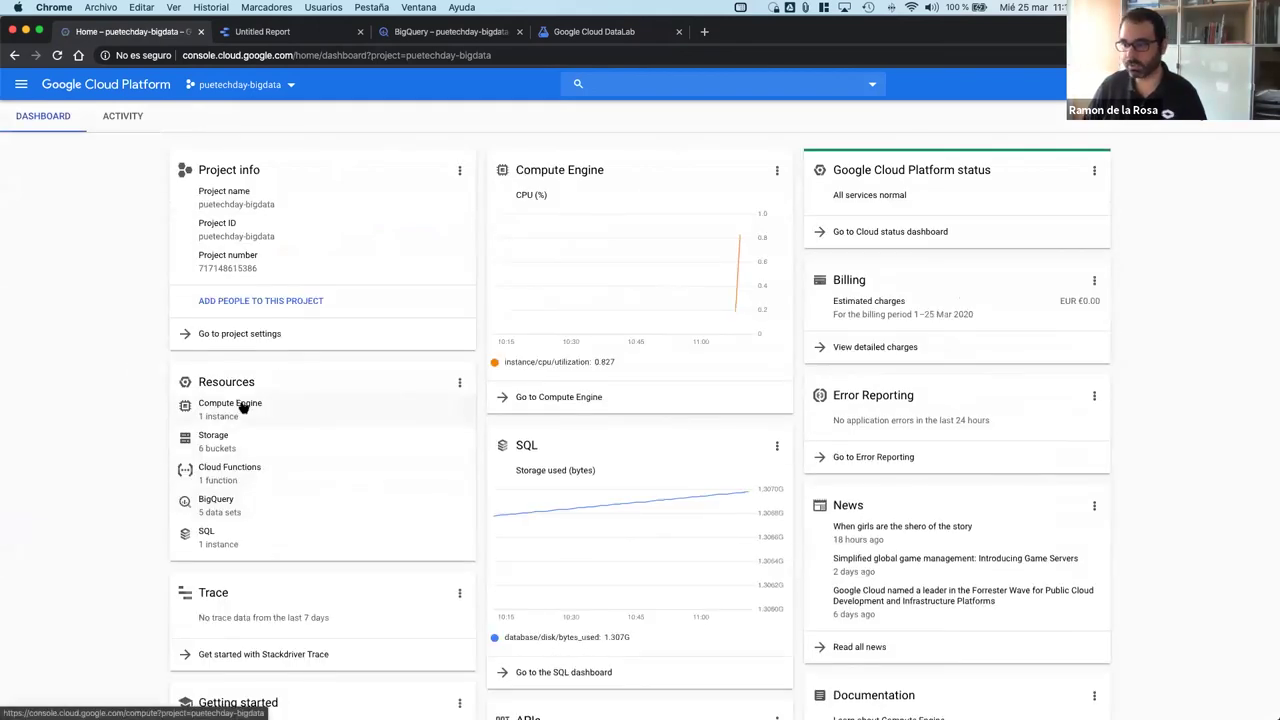
pyautogui.click(236, 405)
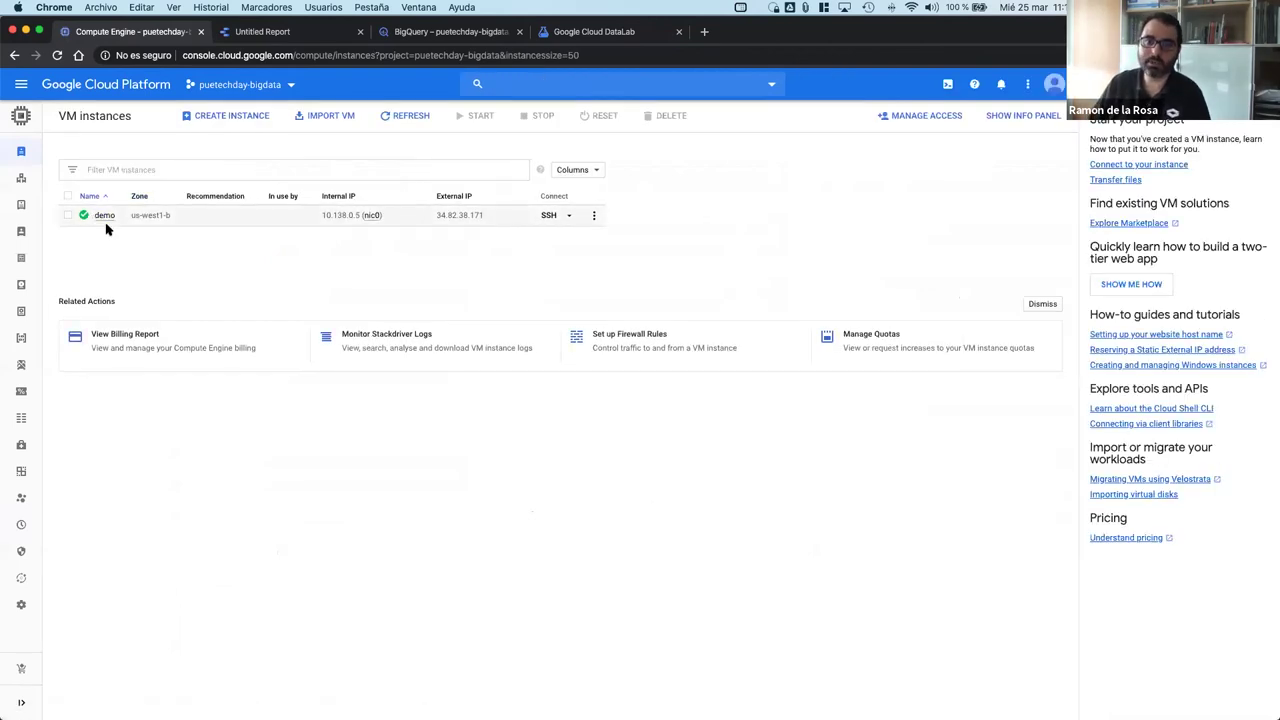
pyautogui.hscroll(5, 107, 229)
pyautogui.hscroll(-5, 625, 33)
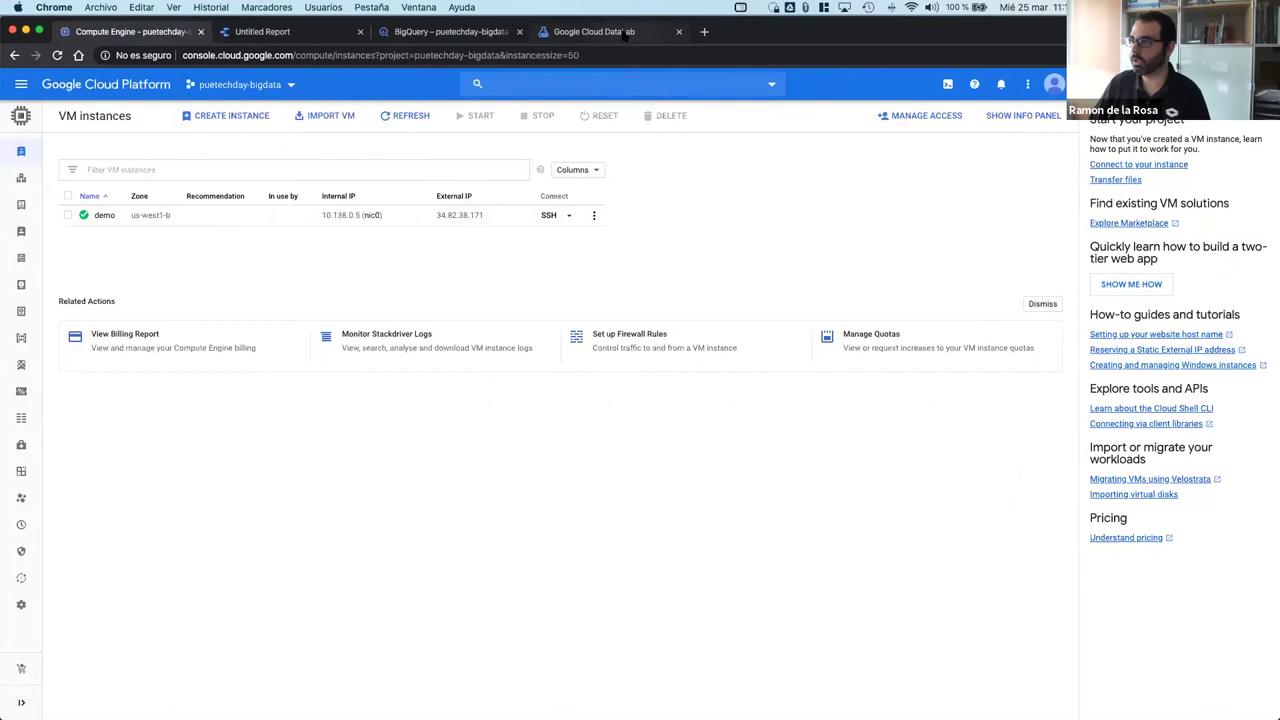
pyautogui.click(594, 32)
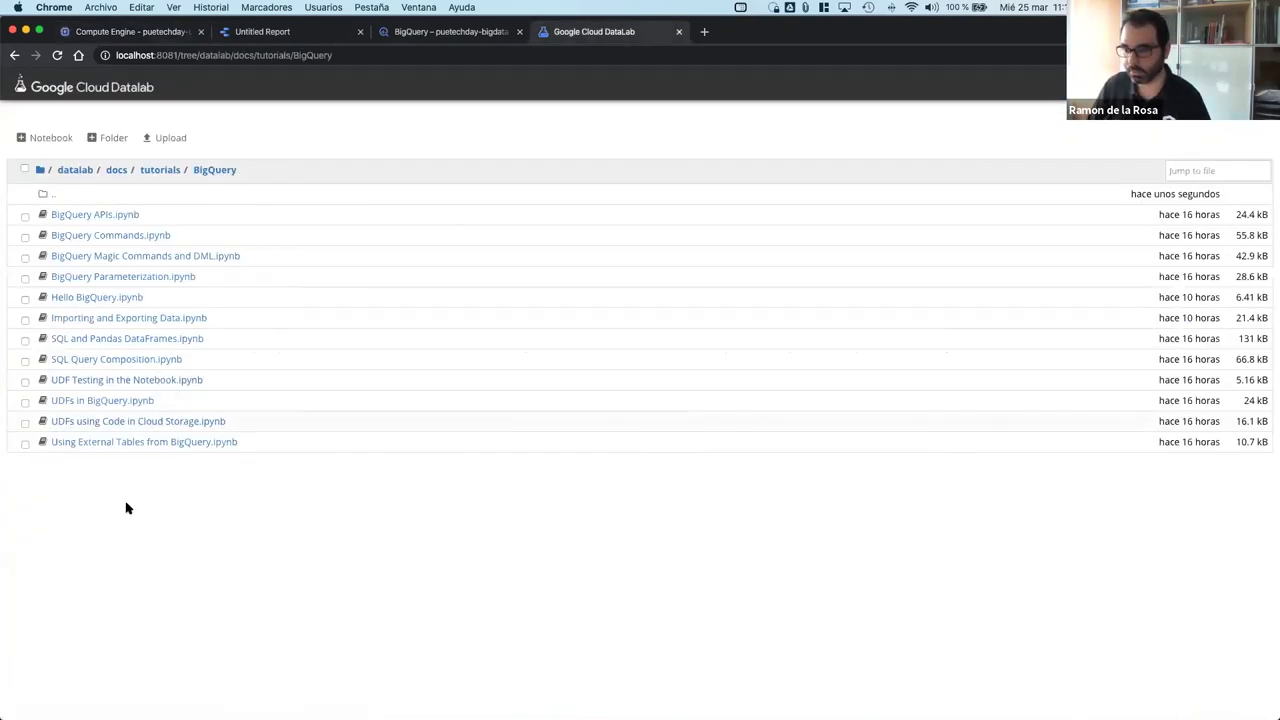
# Step: Open SQL and Pandas DataFrames.ipynb and run its cell importing bigquery and pandas
pyautogui.click(131, 342)
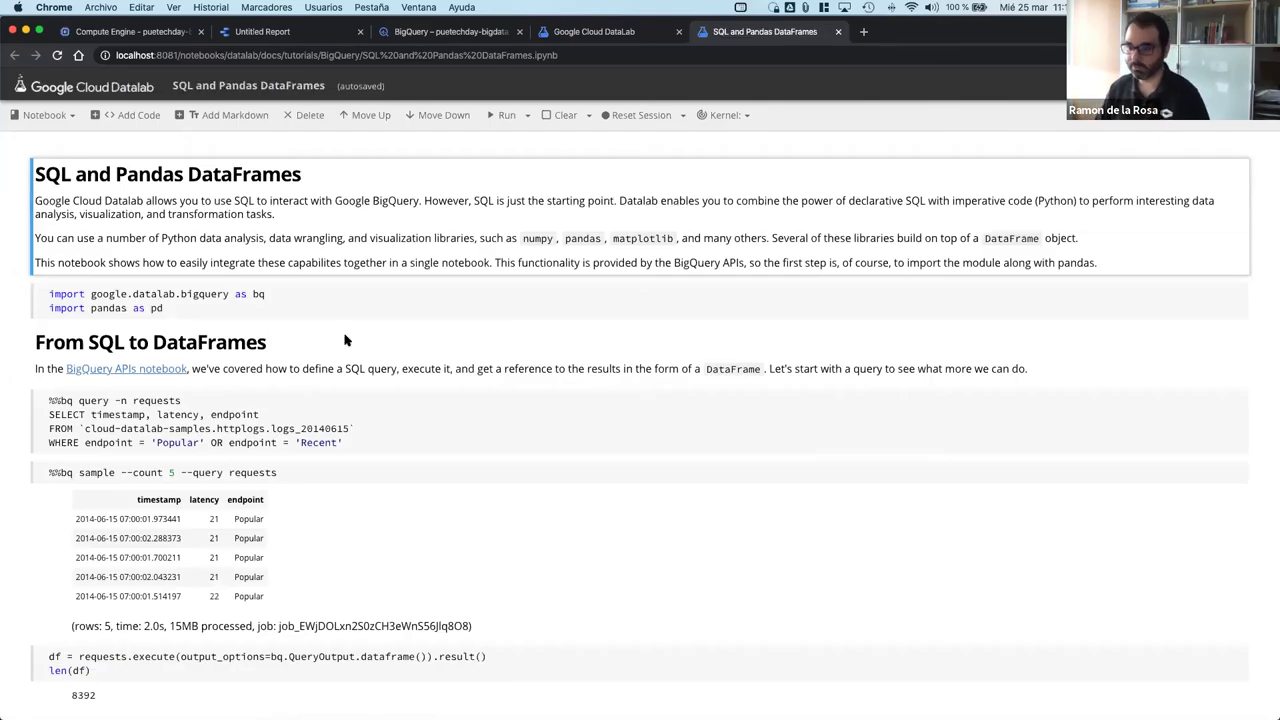
pyautogui.scroll(-1, 345, 340)
pyautogui.click(224, 248)
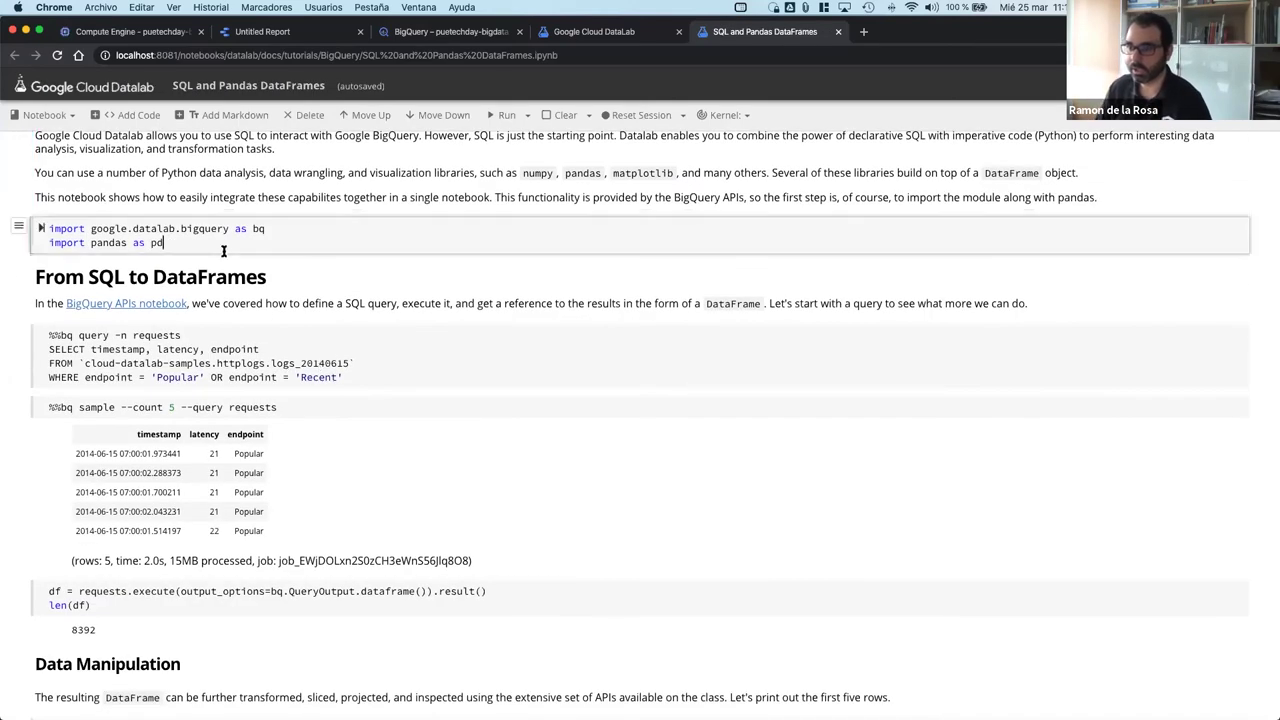
pyautogui.click(42, 230)
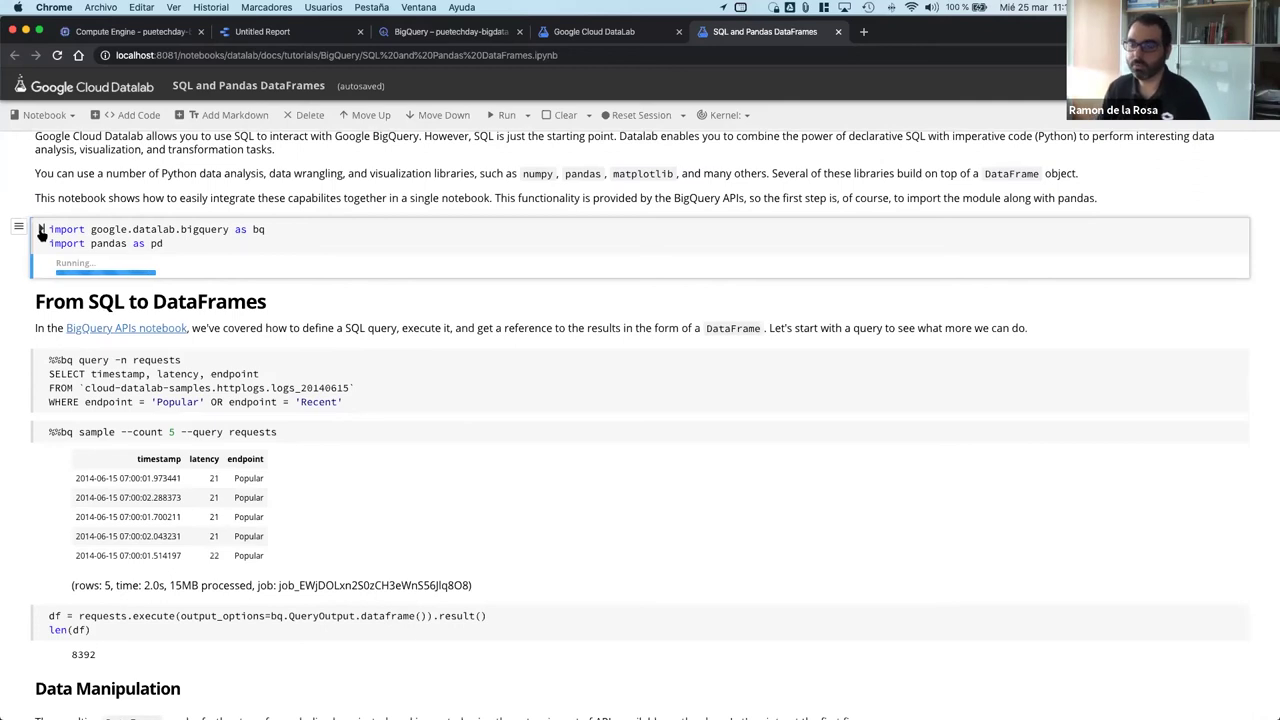
pyautogui.scroll(2, 42, 230)
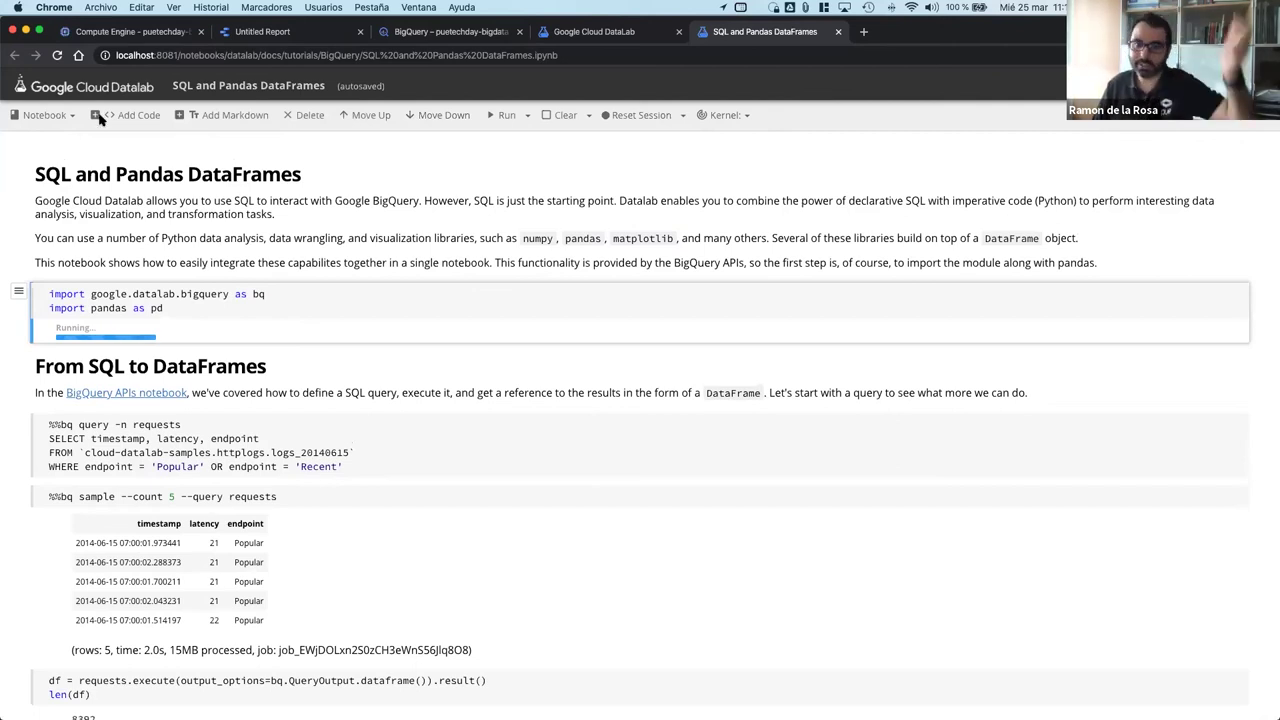
pyautogui.scroll(-1, 99, 118)
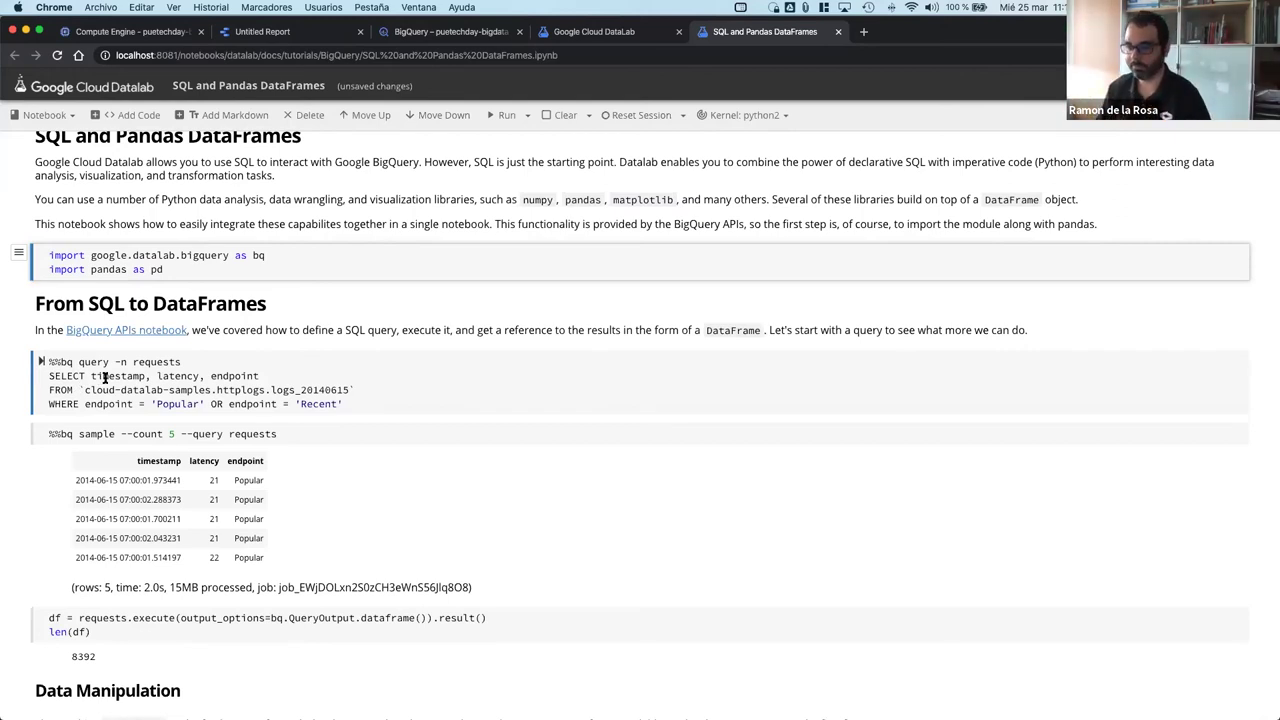
pyautogui.rightClick(104, 376)
# Step: Rerun the requests %%bq query cell and the %%bq sample cell showing five rows
pyautogui.click(405, 485)
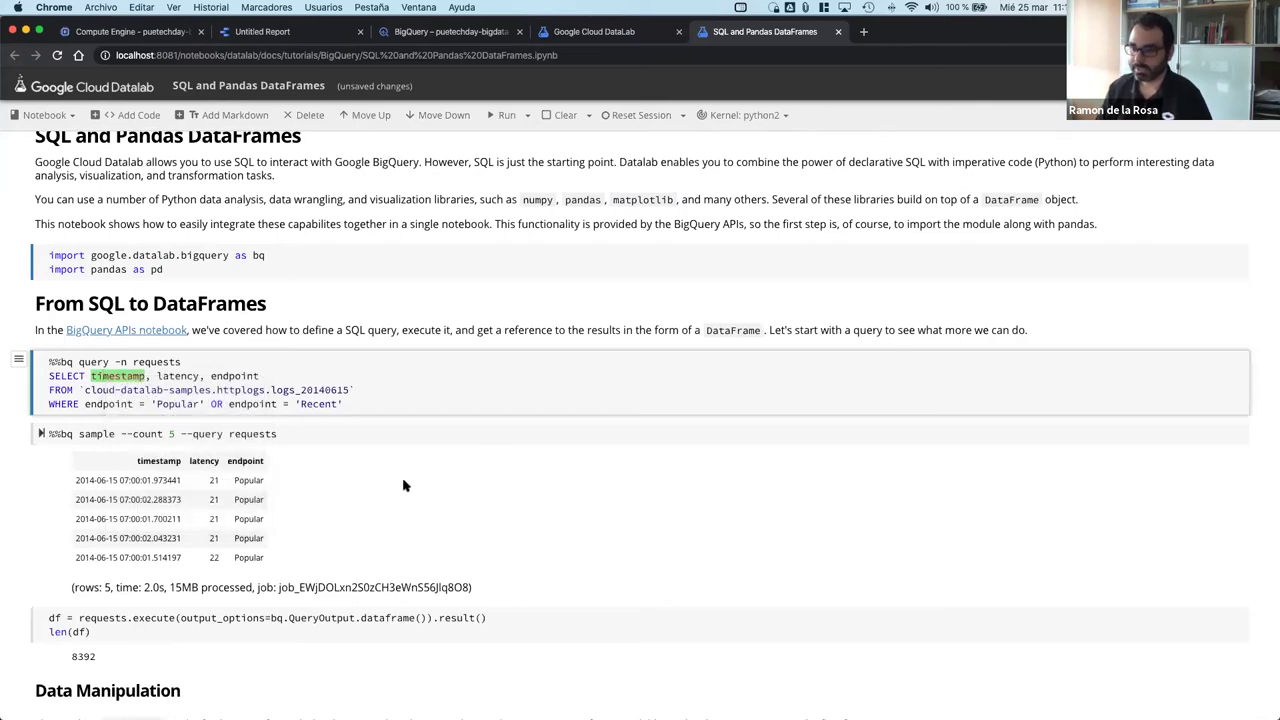
pyautogui.click(40, 362)
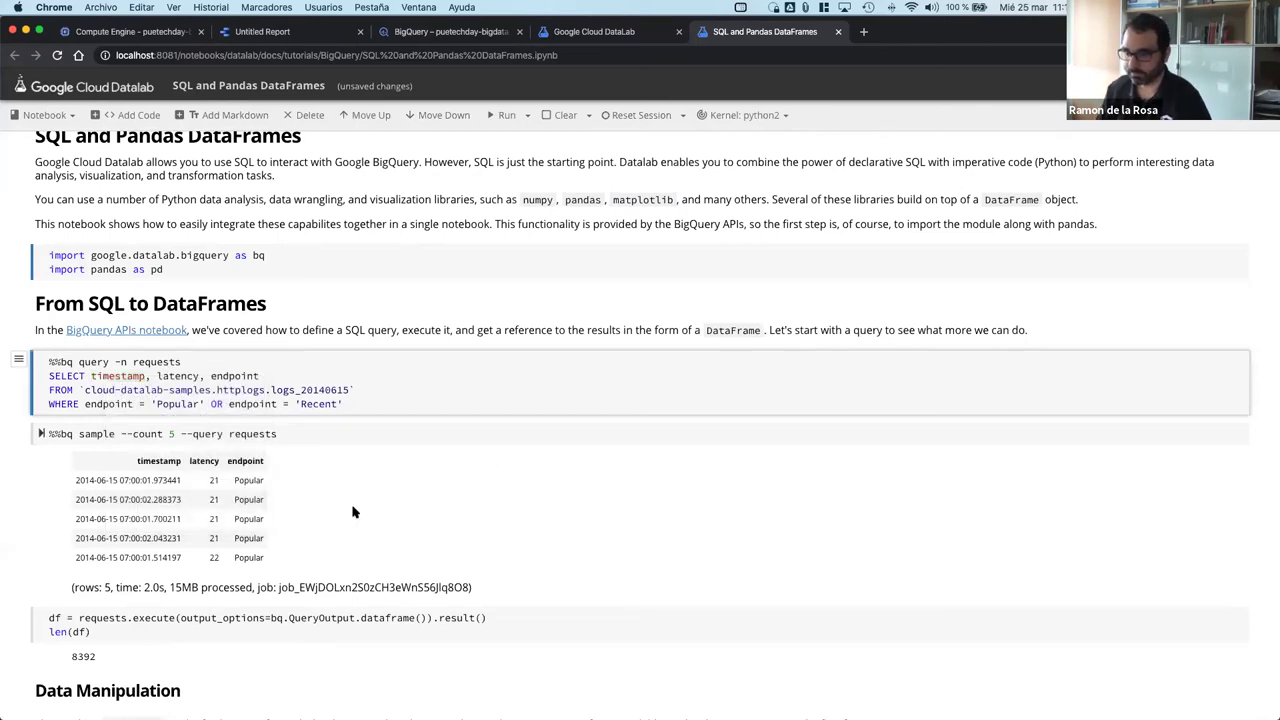
pyautogui.scroll(-3, 268, 445)
pyautogui.click(41, 378)
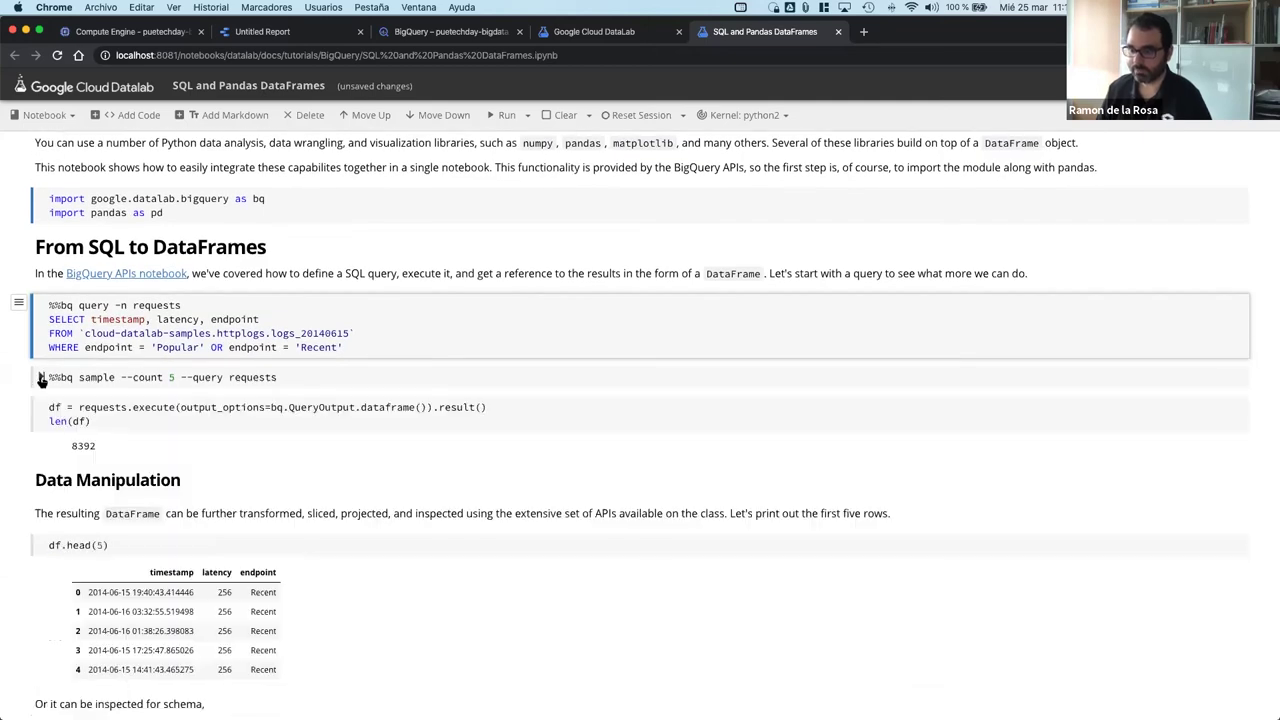
pyautogui.click(42, 377)
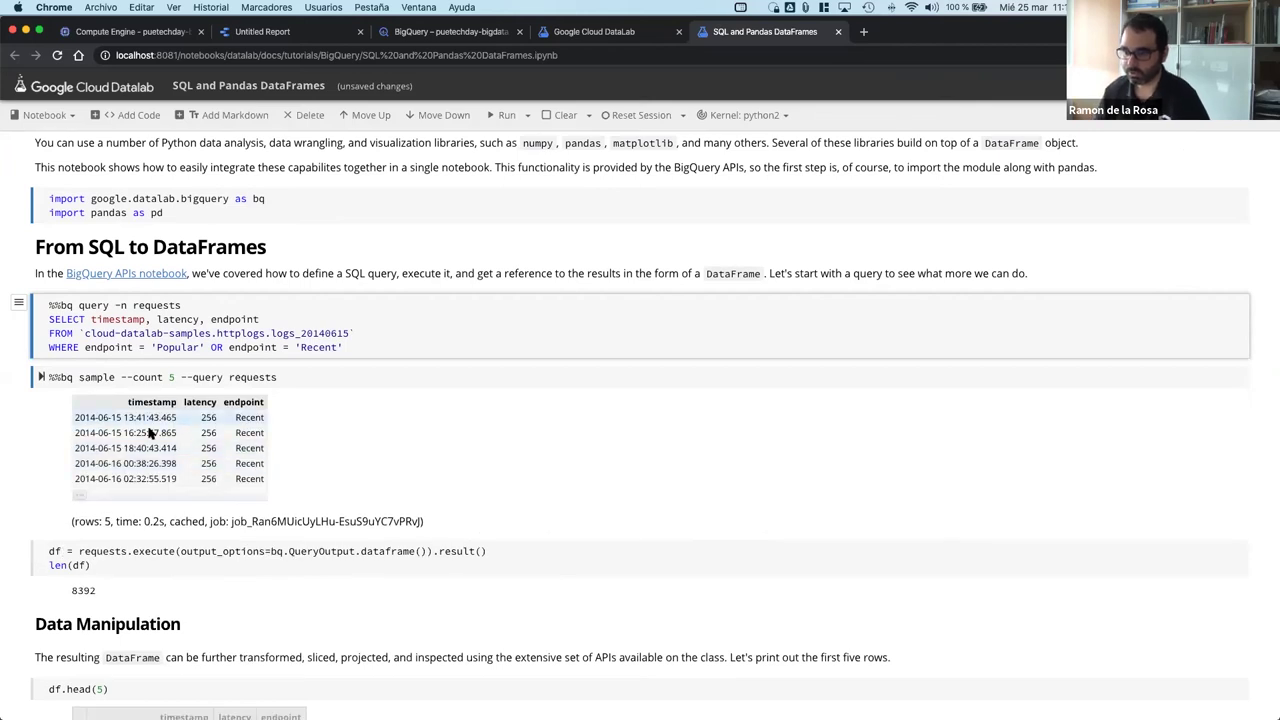
pyautogui.scroll(-1, 150, 440)
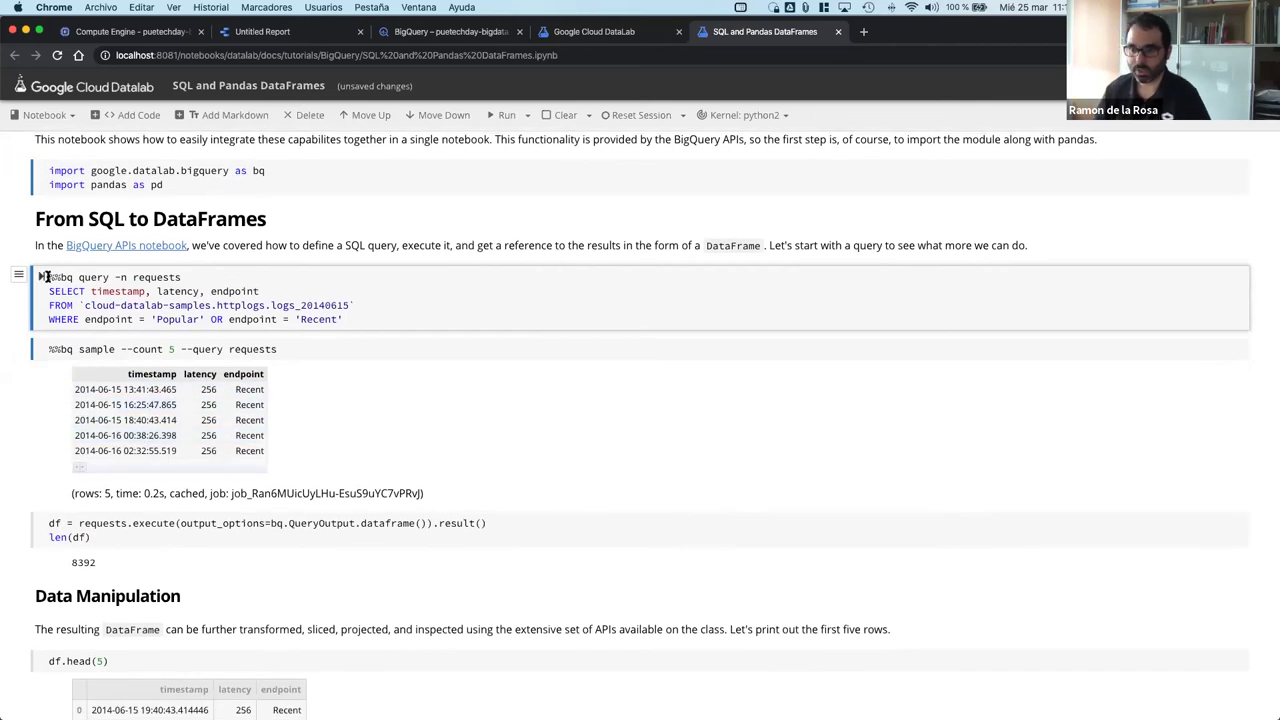
# Step: Rerun df = requests.execute to load the query results into an 8392-row DataFrame
pyautogui.moveTo(48, 277); pyautogui.dragTo(73, 276)
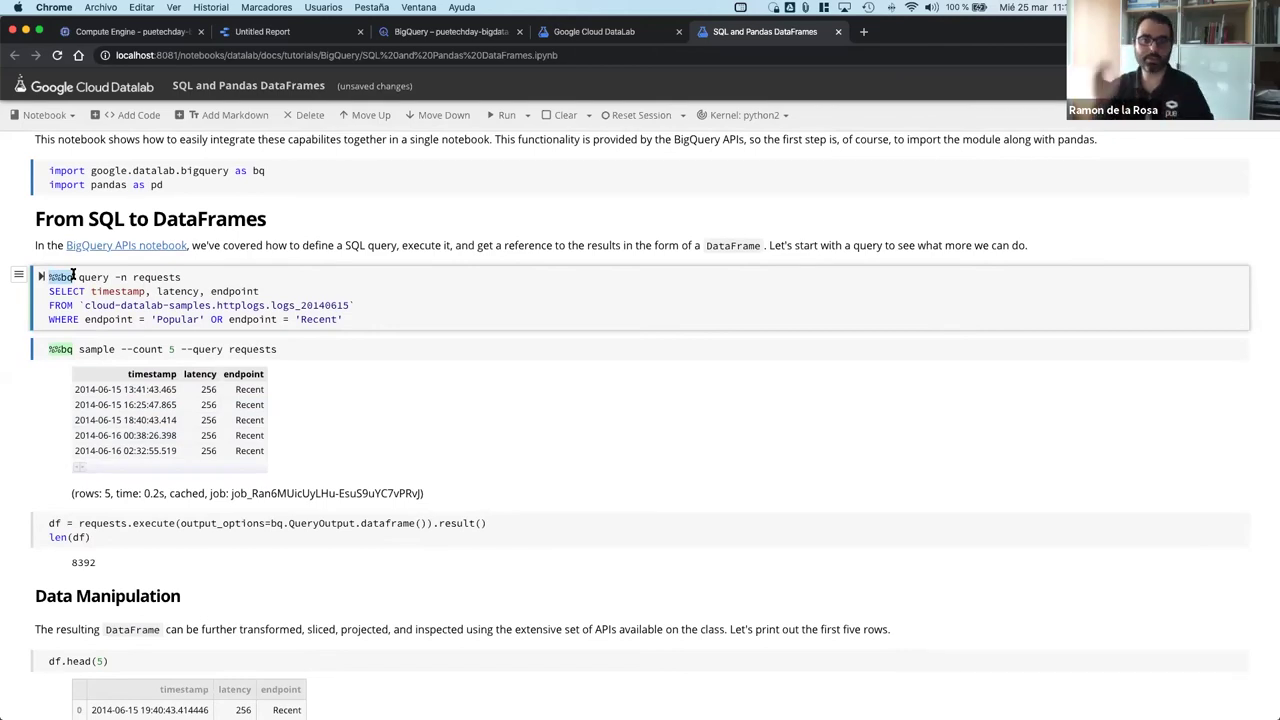
pyautogui.scroll(-5, 73, 276)
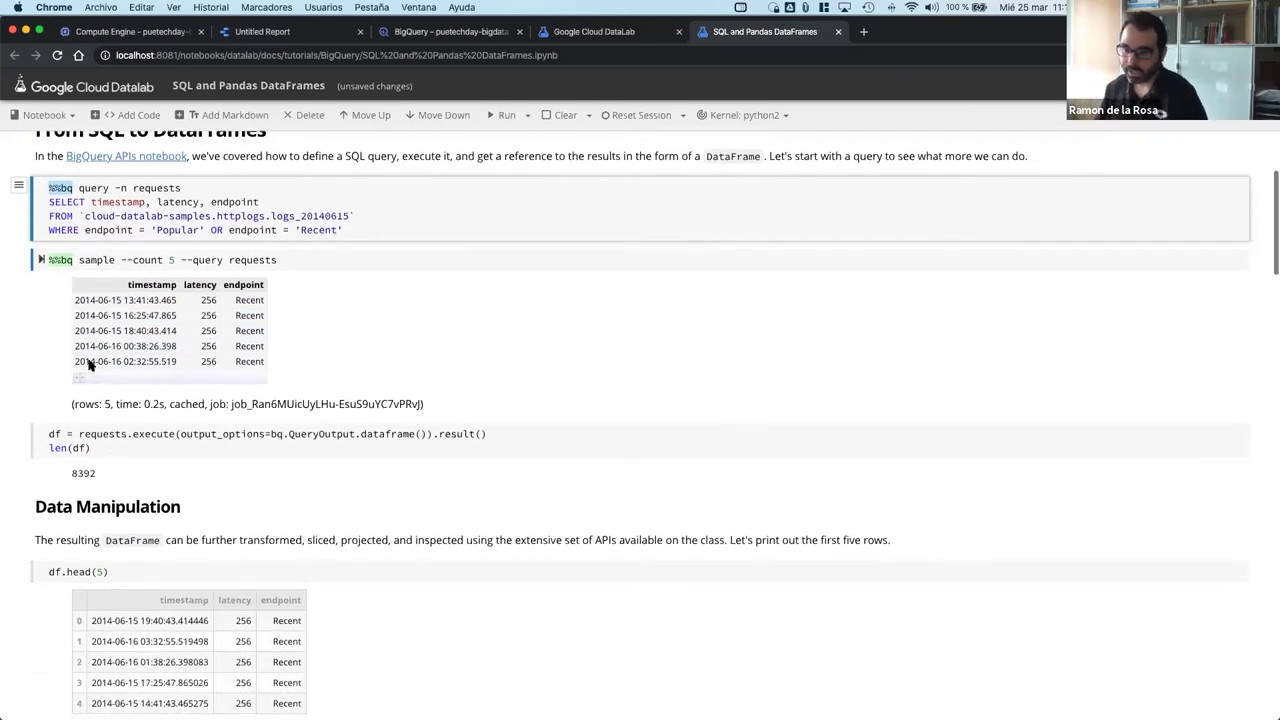
pyautogui.click(54, 357)
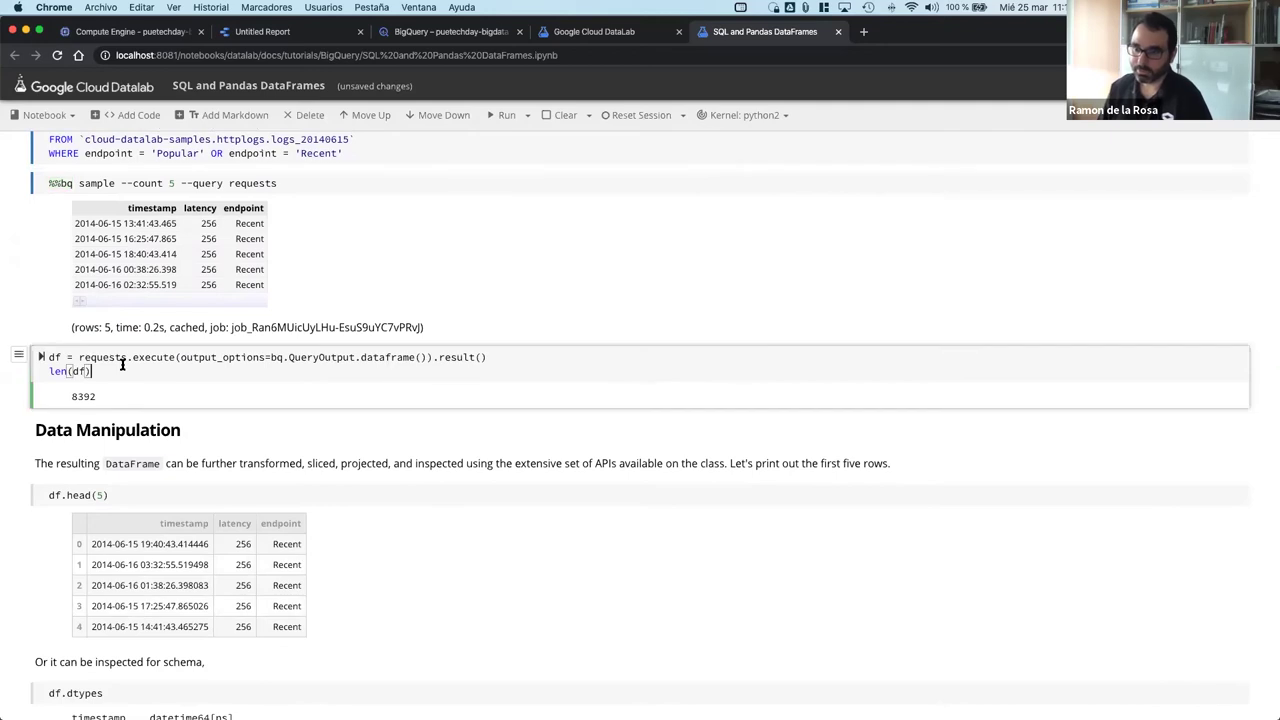
pyautogui.click(42, 356)
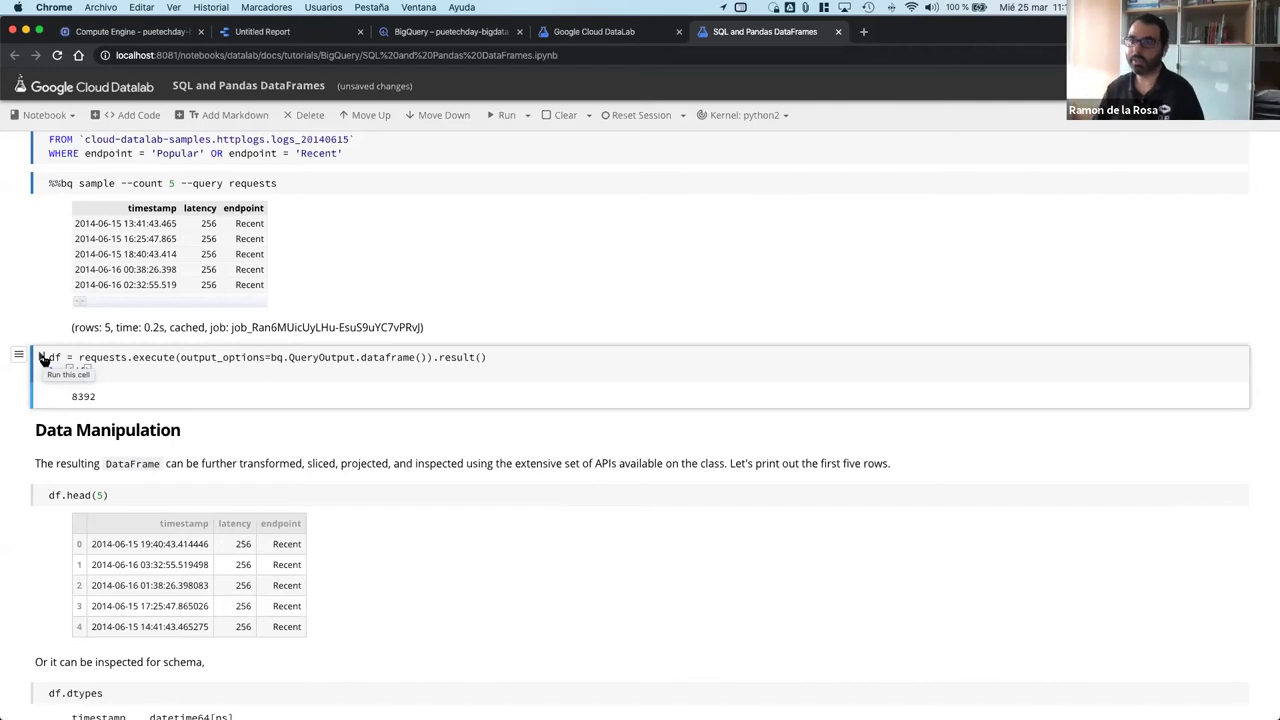
# Step: Advance the slides to Security, encryption, and auditing for BigQuery
pyautogui.hotkey('ctrl', 'Left')
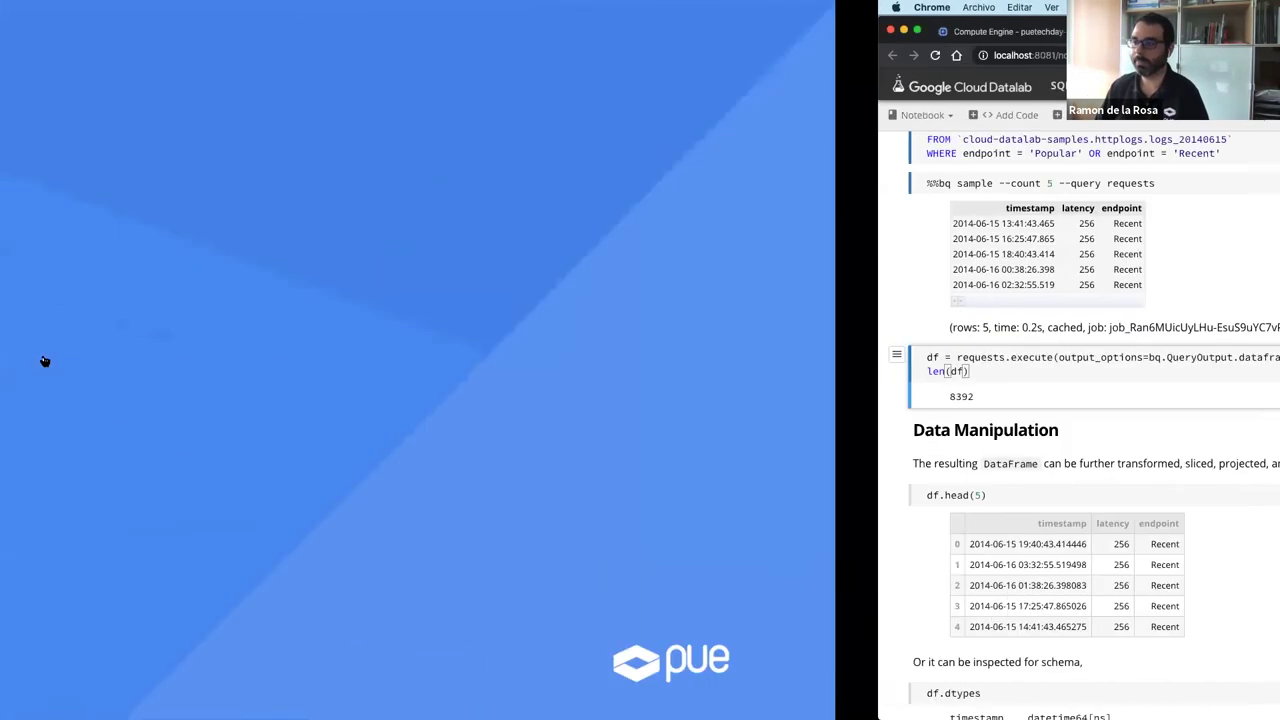
pyautogui.press('Right')
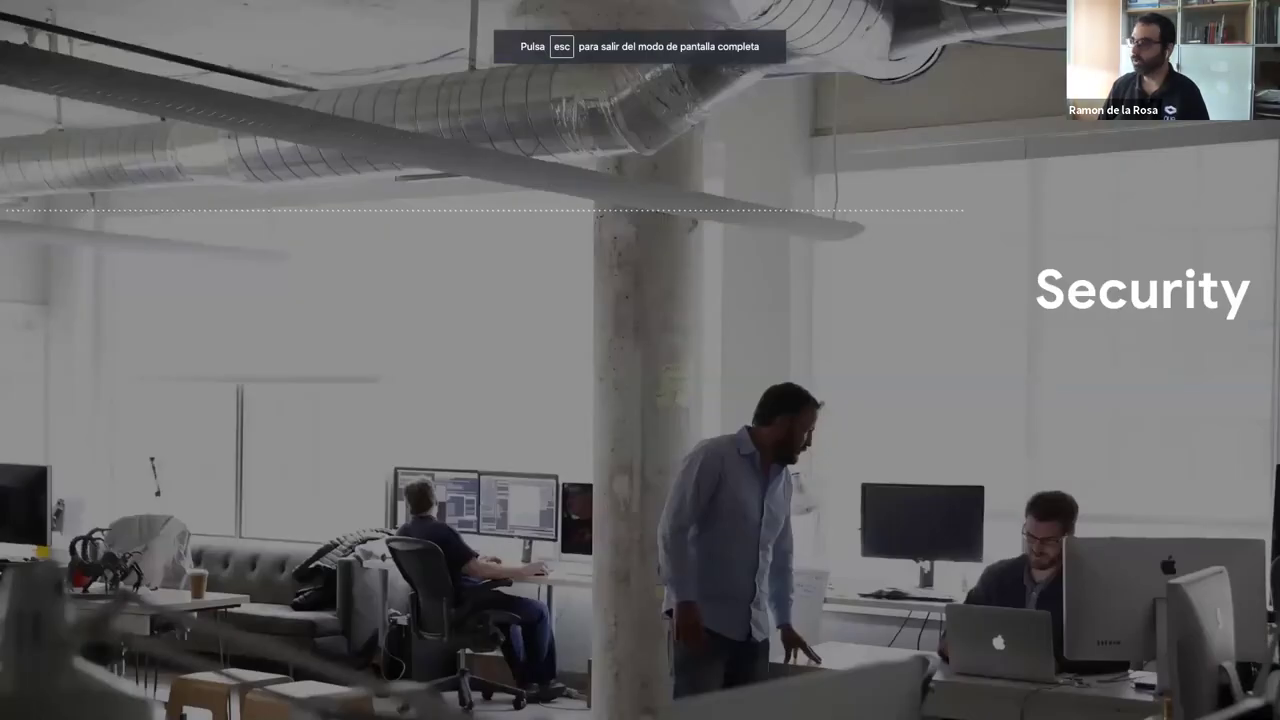
pyautogui.press('Right')
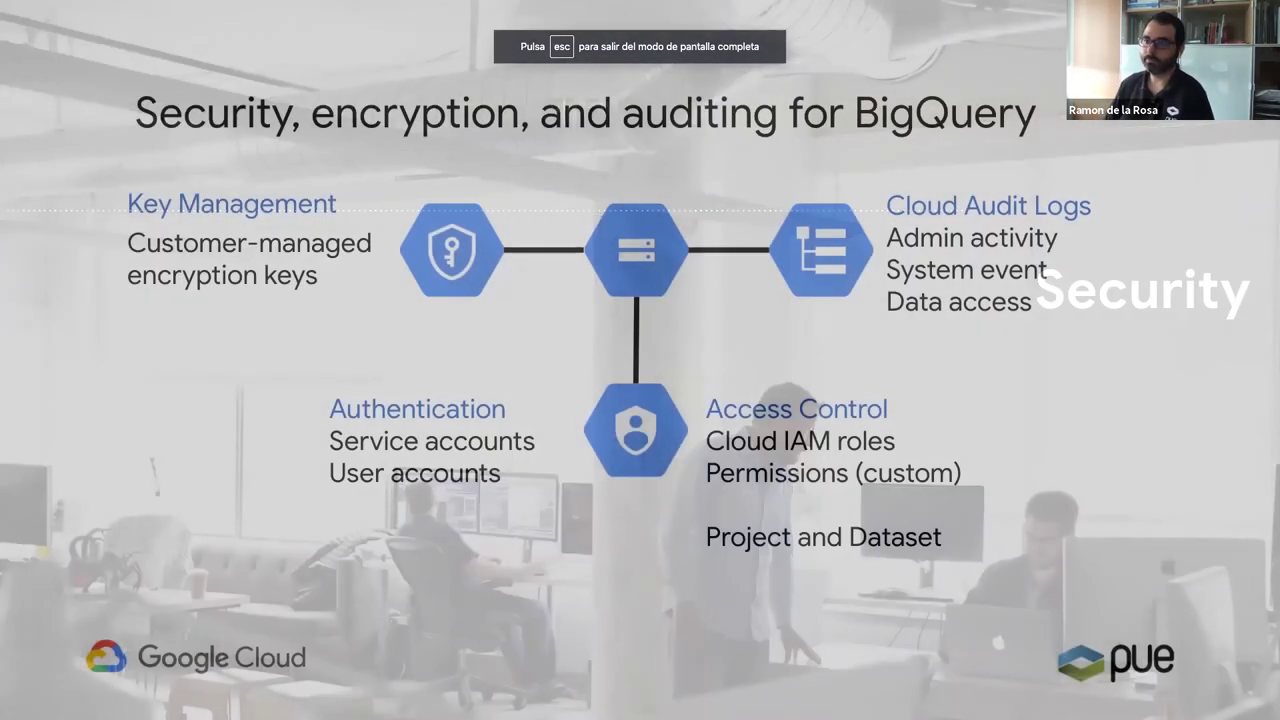
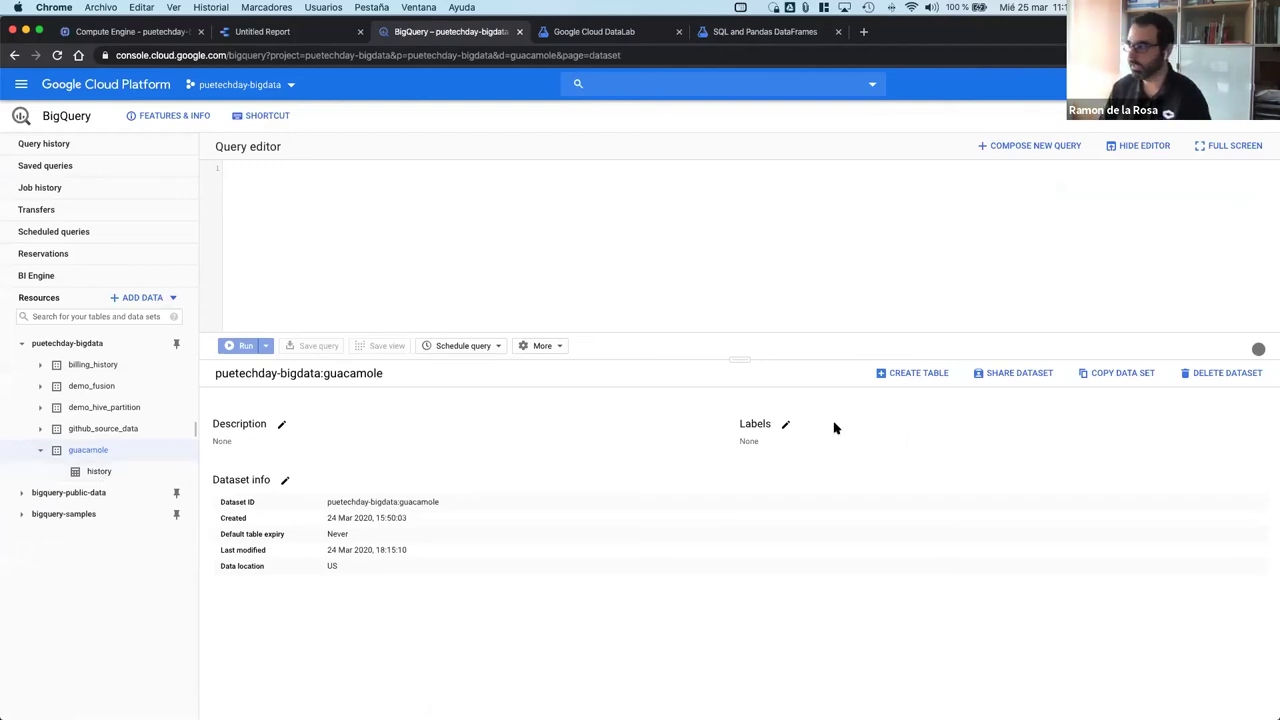
pyautogui.click(1020, 372)
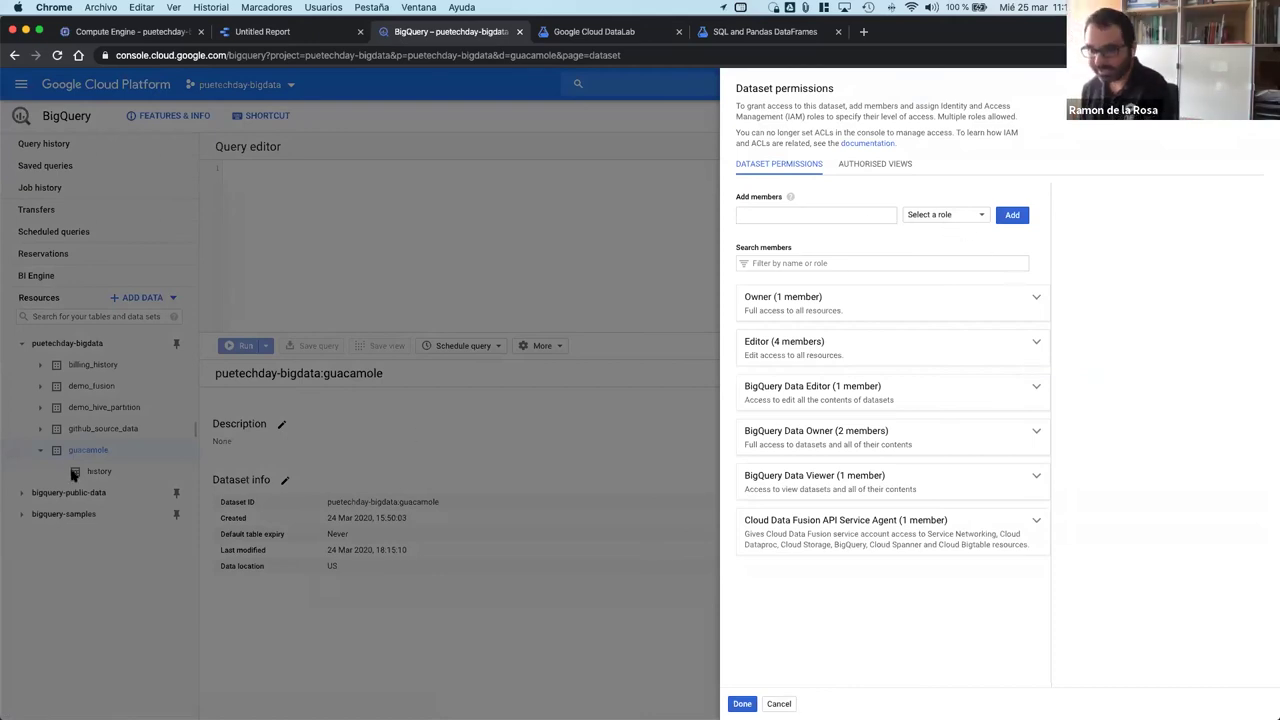
pyautogui.click(814, 215)
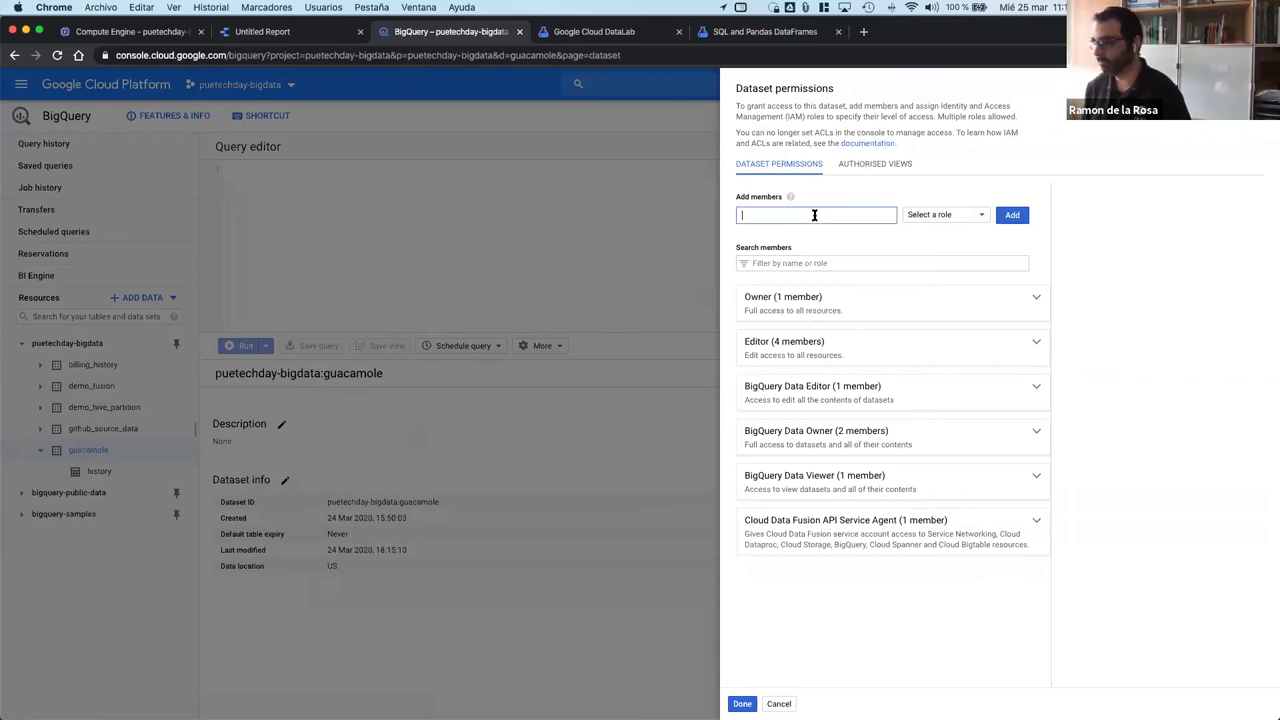
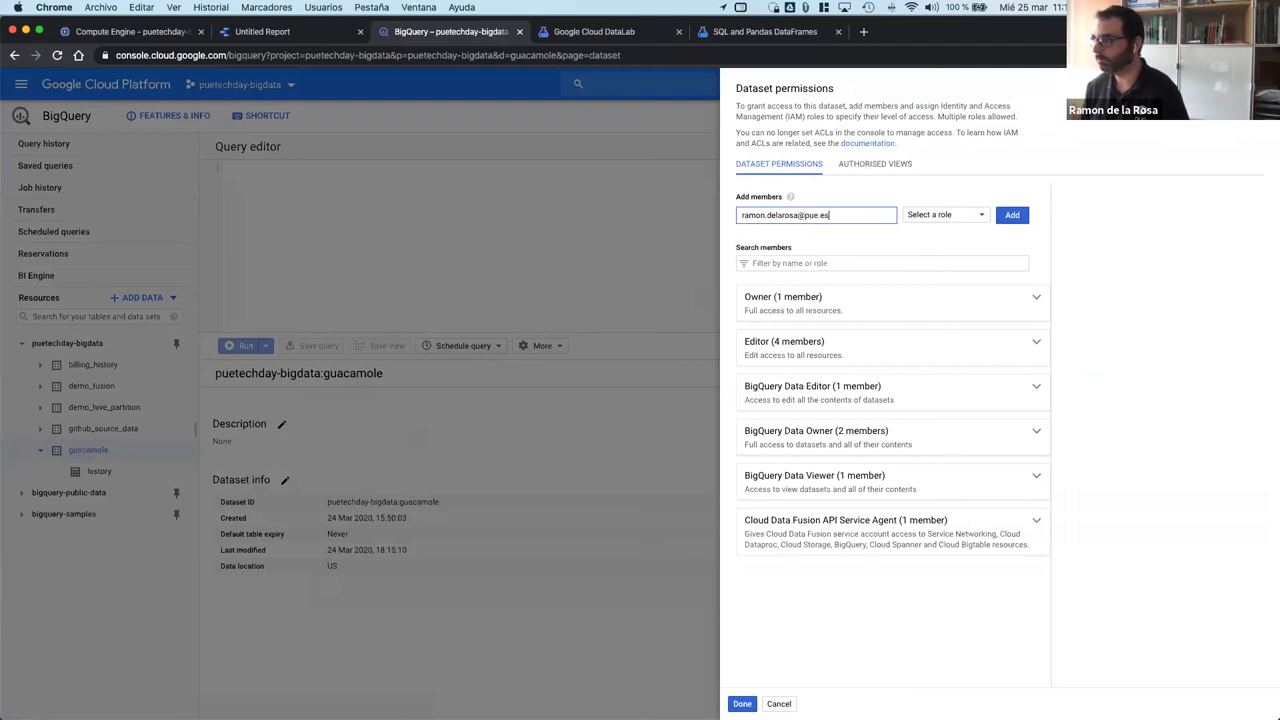
pyautogui.click(967, 216)
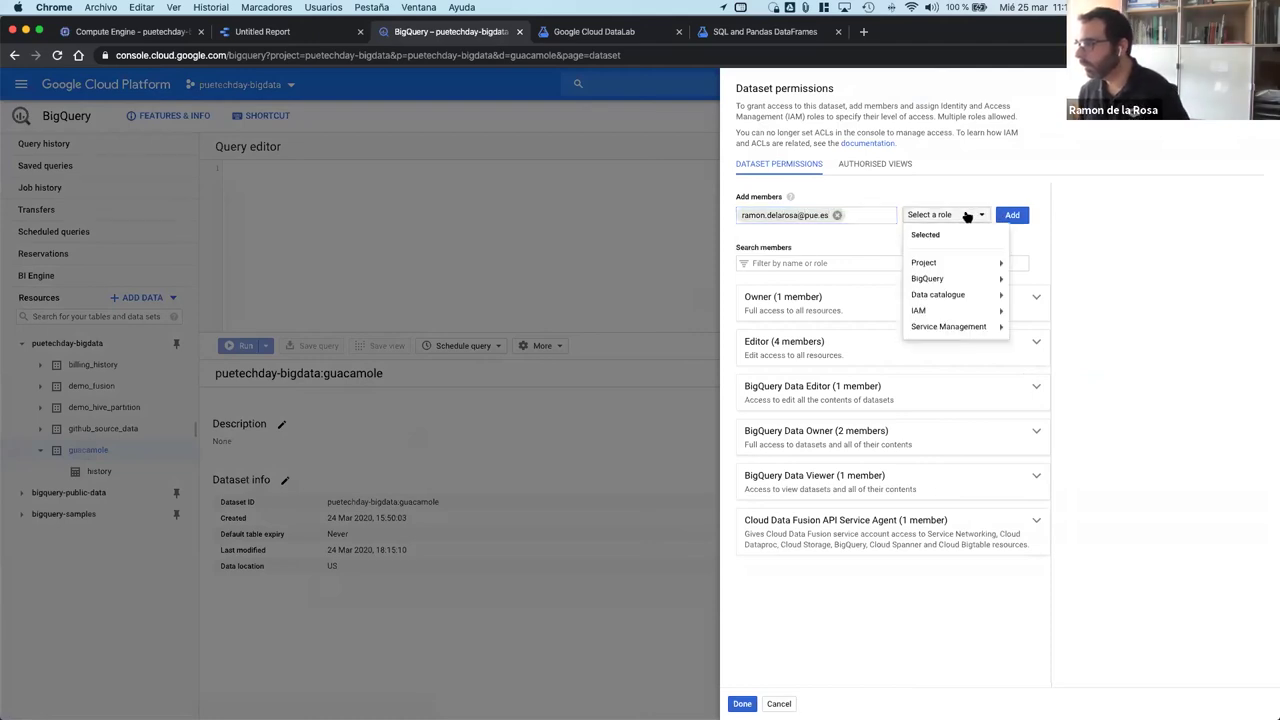
pyautogui.moveTo(960, 283)
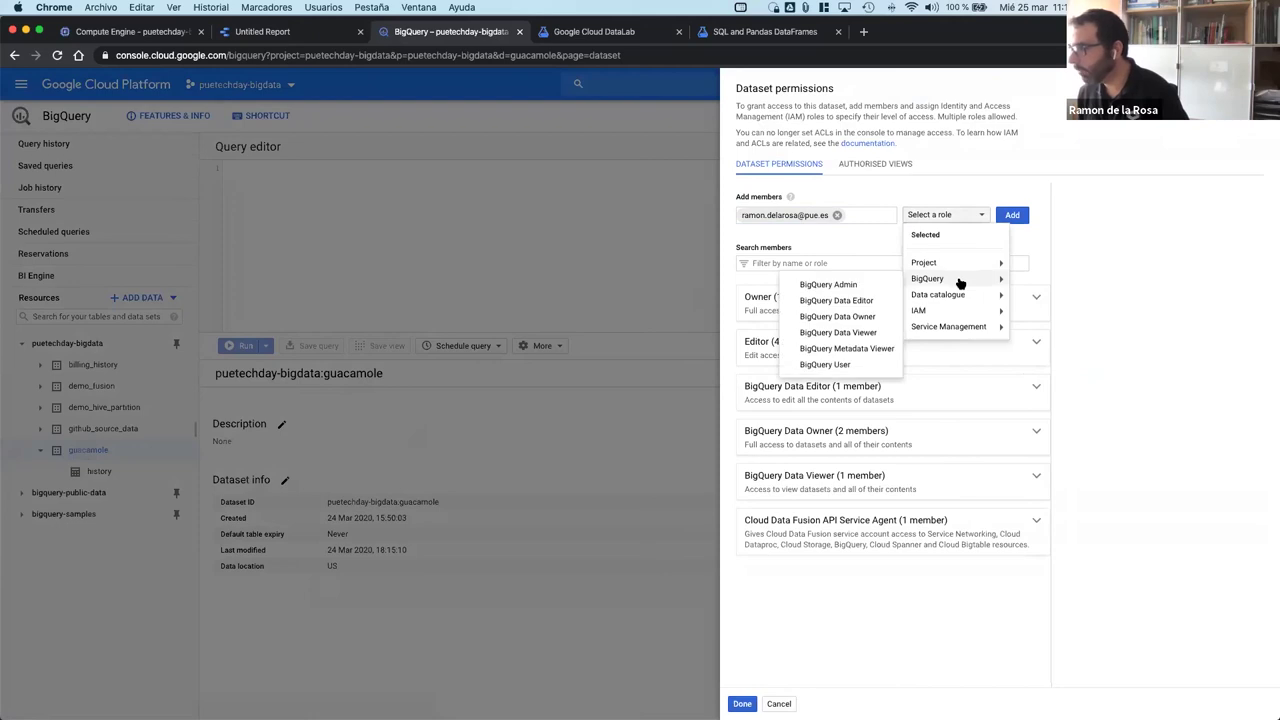
pyautogui.click(868, 334)
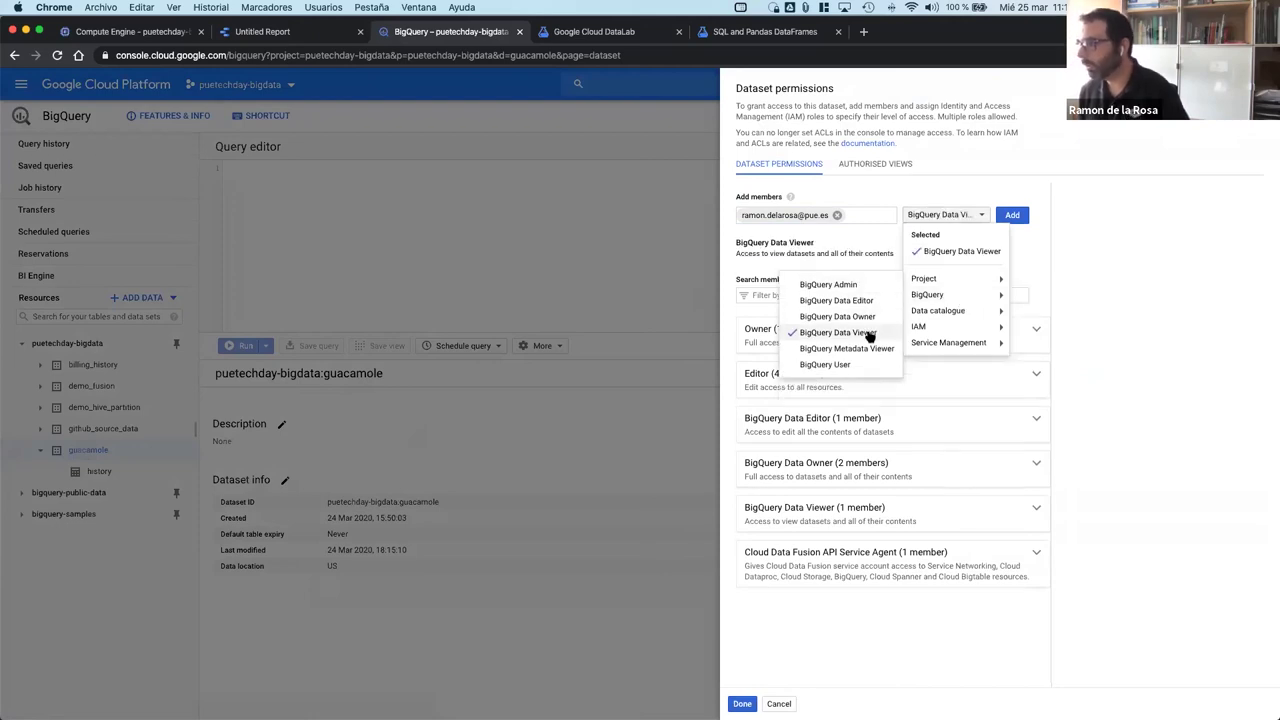
pyautogui.click(1028, 268)
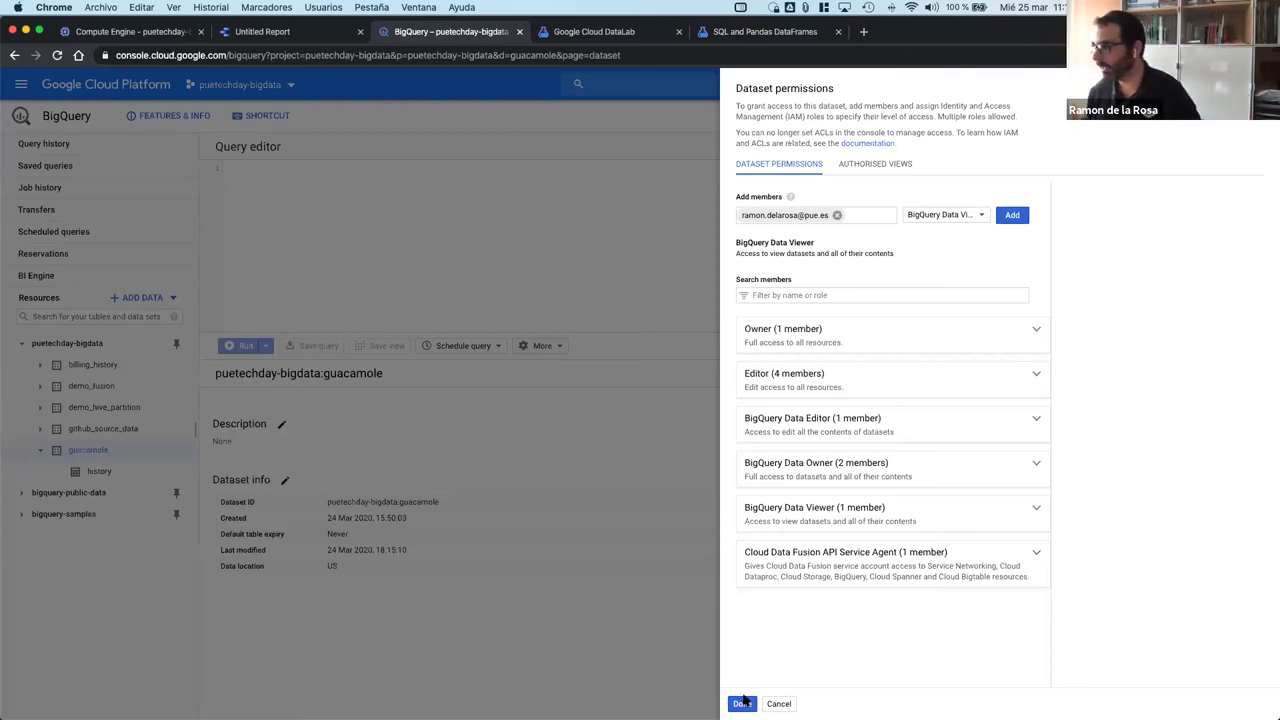
pyautogui.click(741, 703)
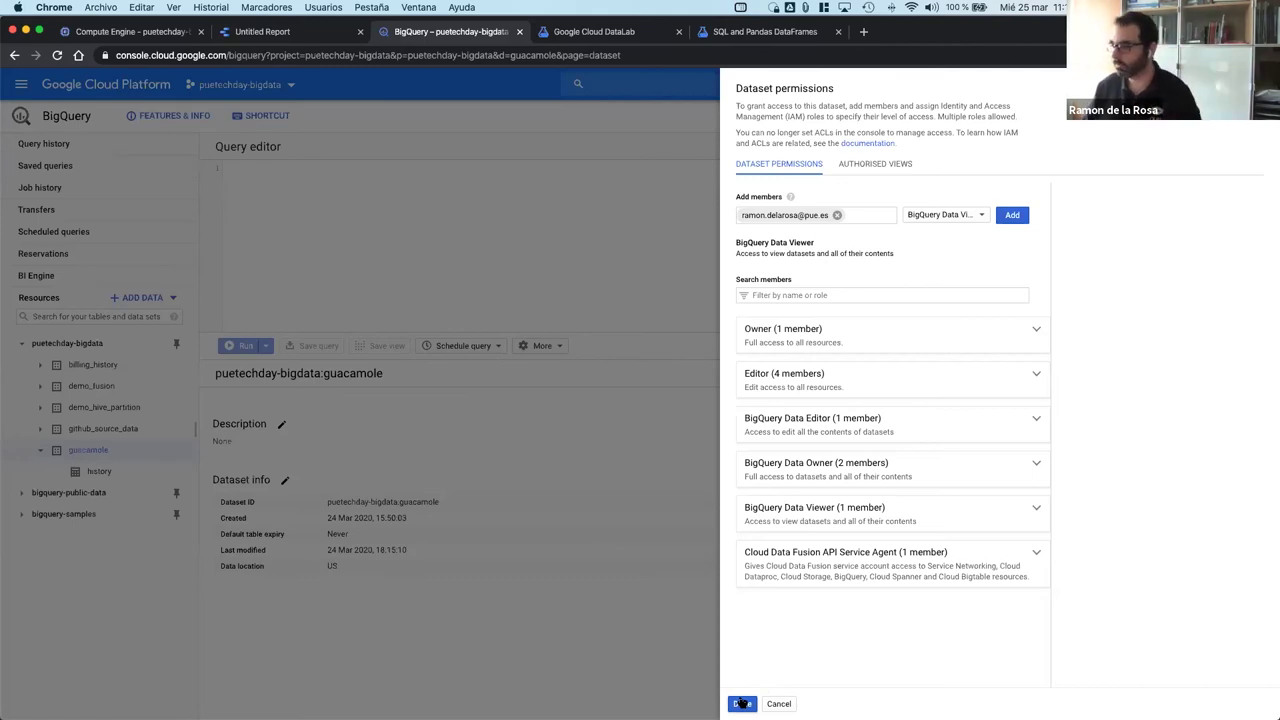
pyautogui.click(742, 703)
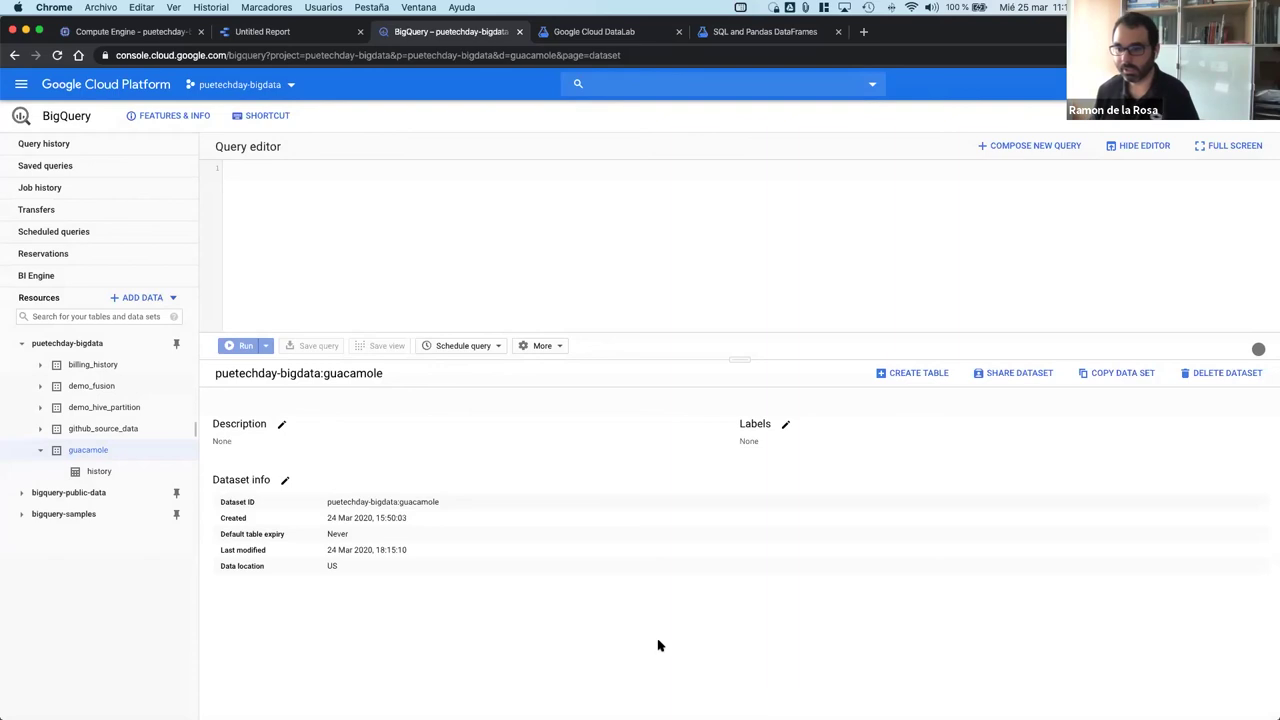
pyautogui.click(1018, 377)
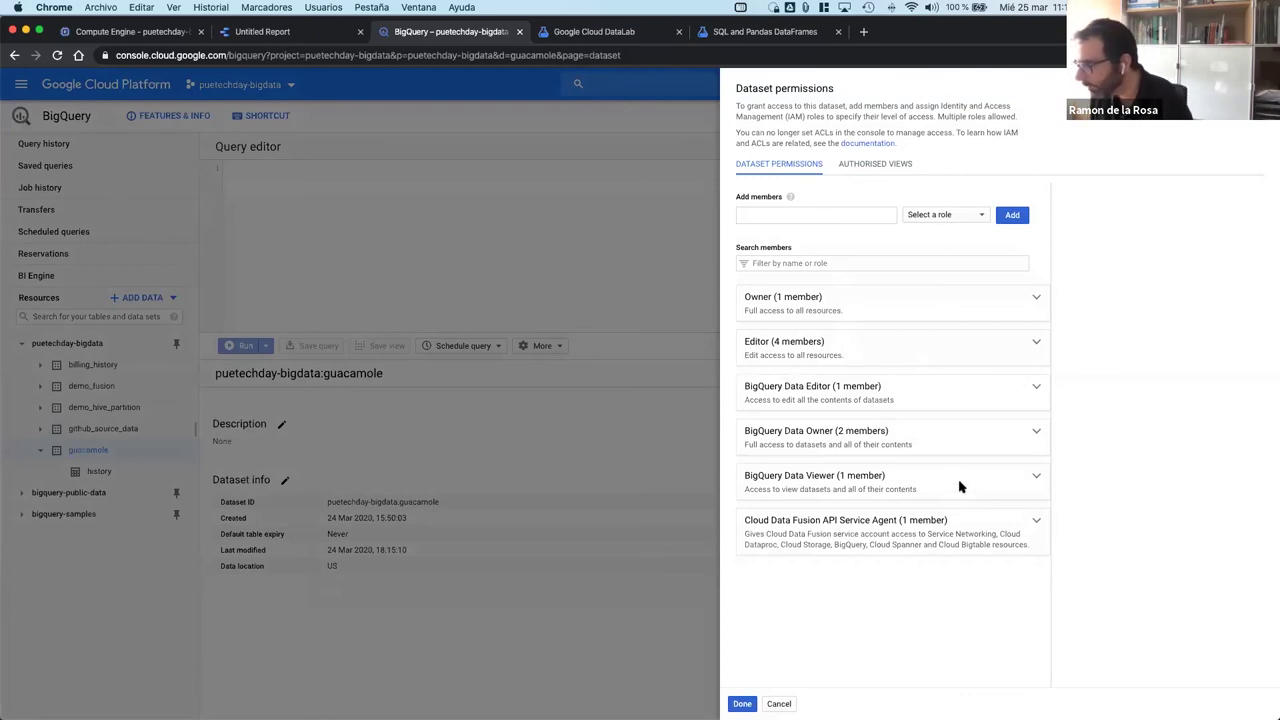
# Step: Review which members already hold BigQuery Data Viewer on the guacamole dataset
pyautogui.click(1036, 476)
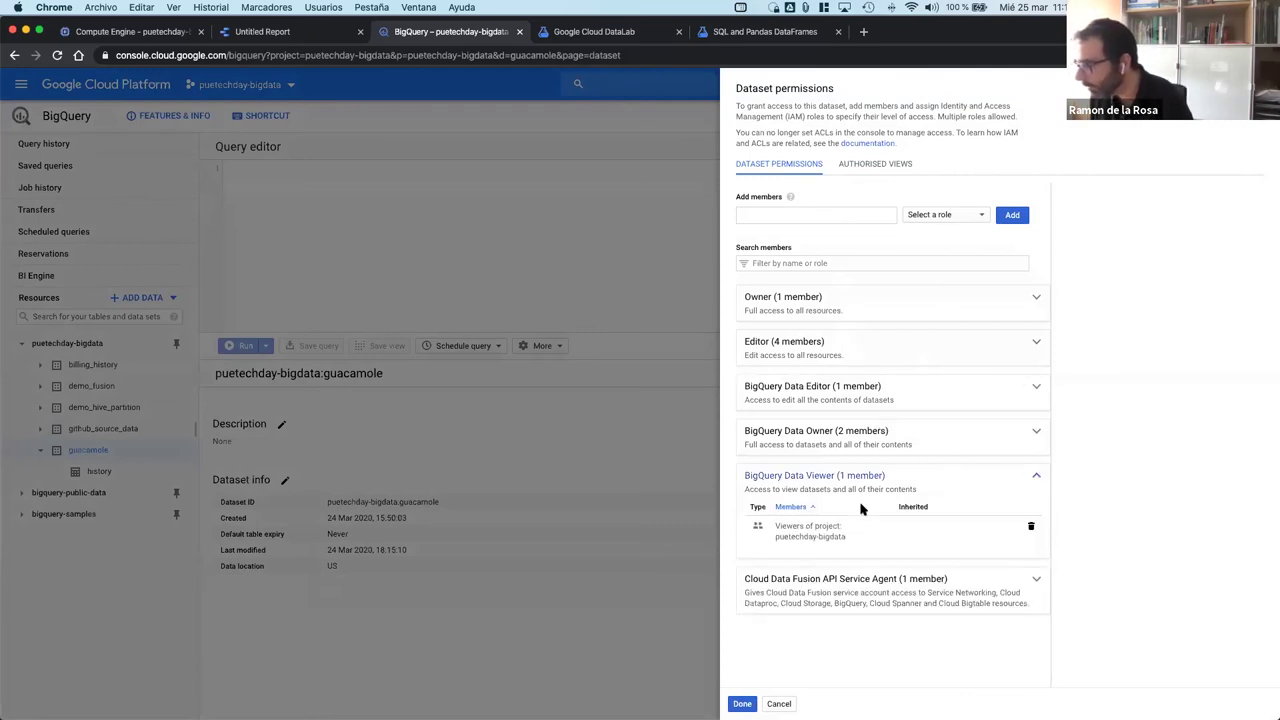
pyautogui.scroll(-1, 806, 547)
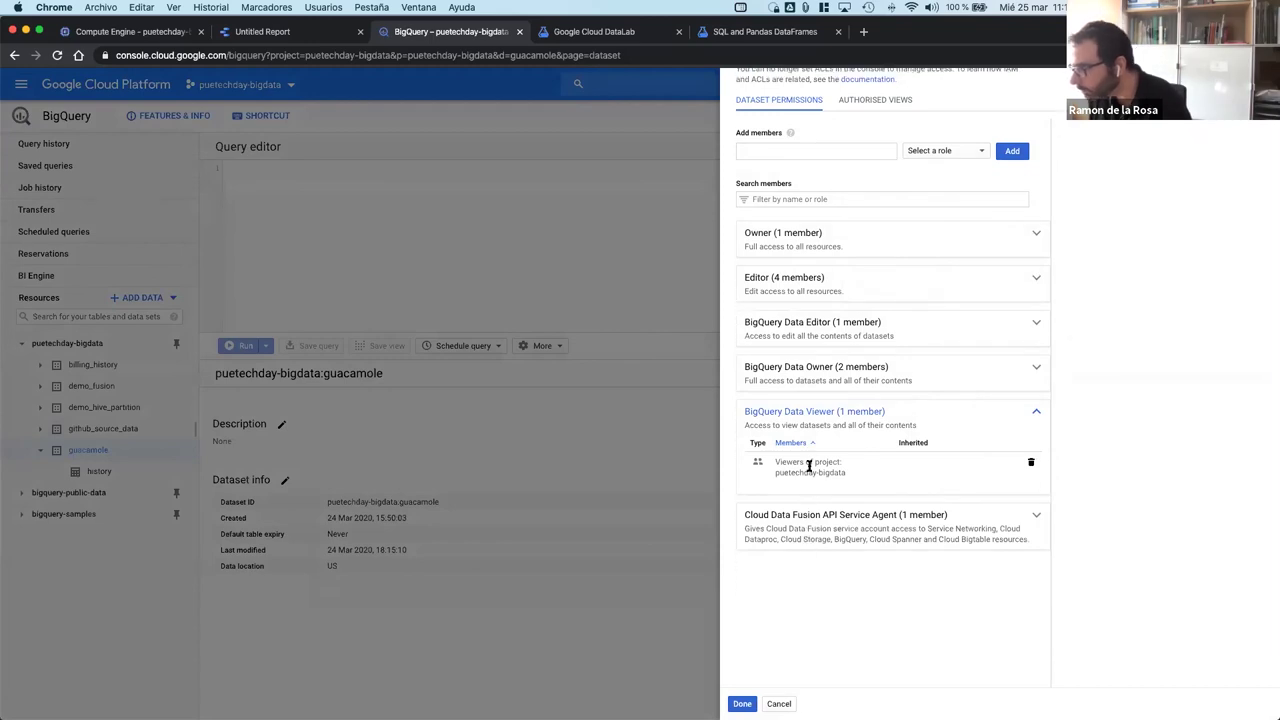
pyautogui.scroll(-1, 809, 467)
pyautogui.scroll(2, 806, 466)
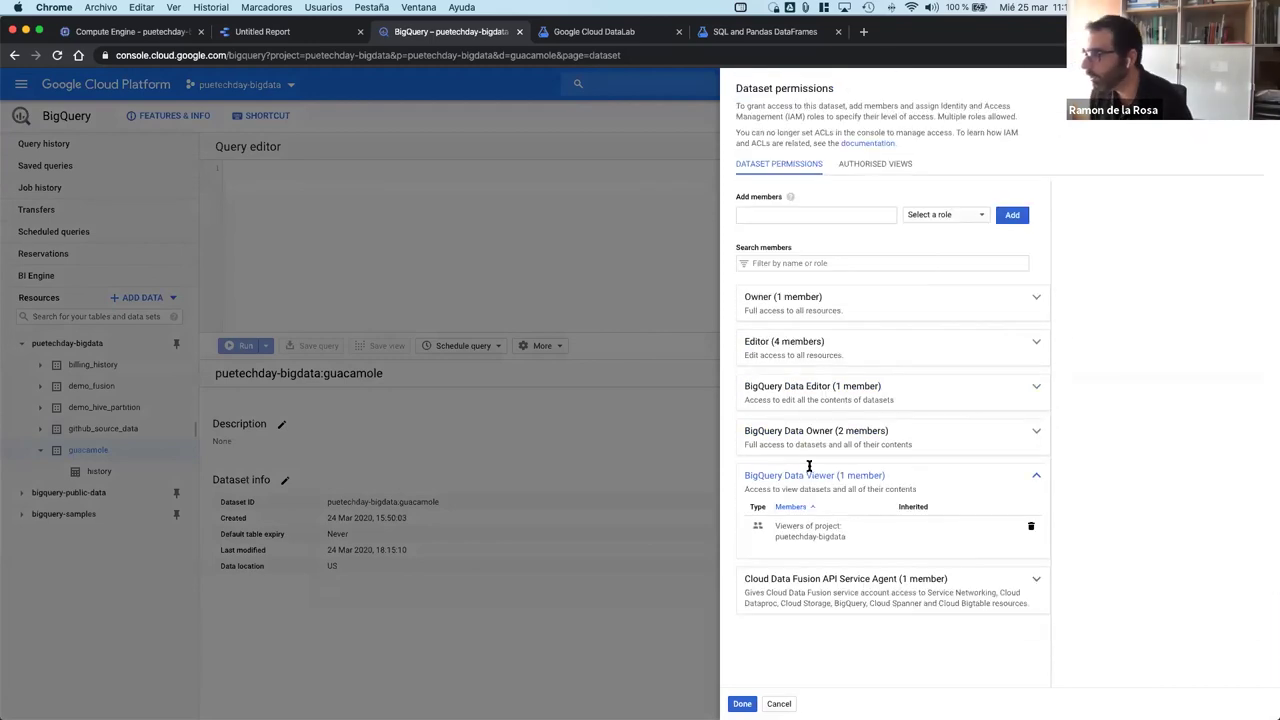
# Step: Add the second account's e-mail address as a member with the BigQuery Data Viewer role
pyautogui.click(806, 206)
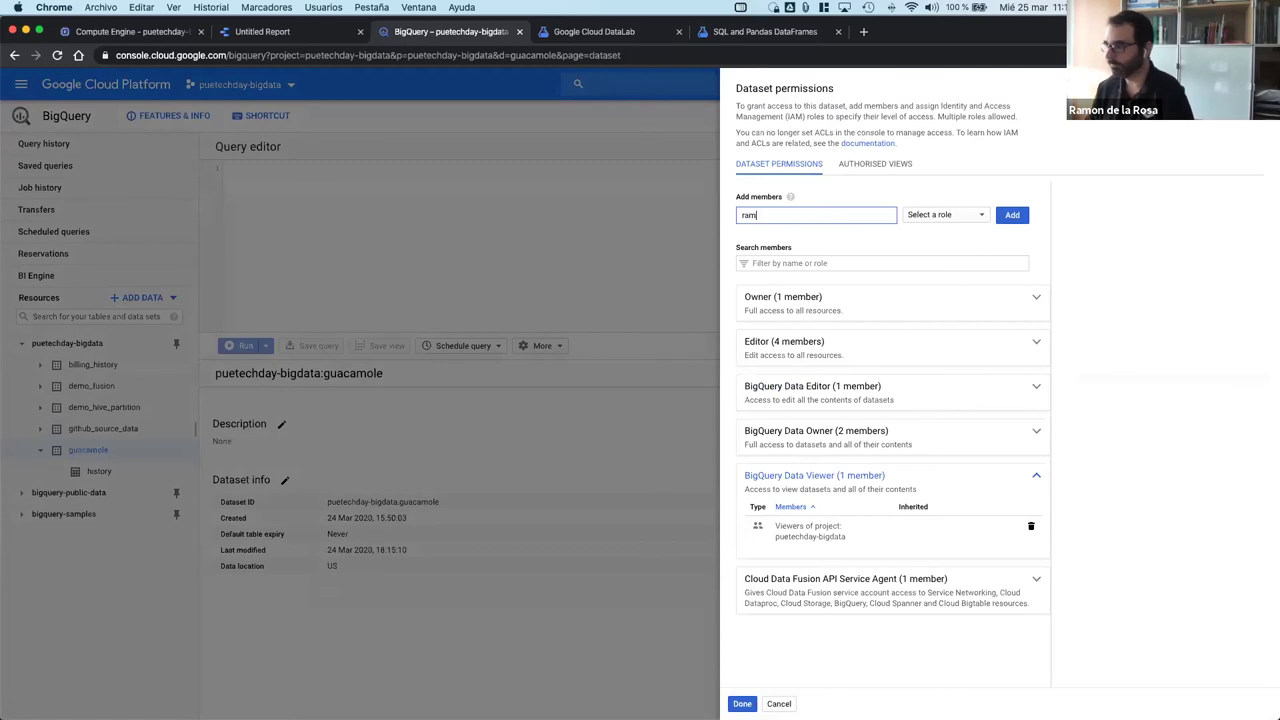
pyautogui.press('Down')
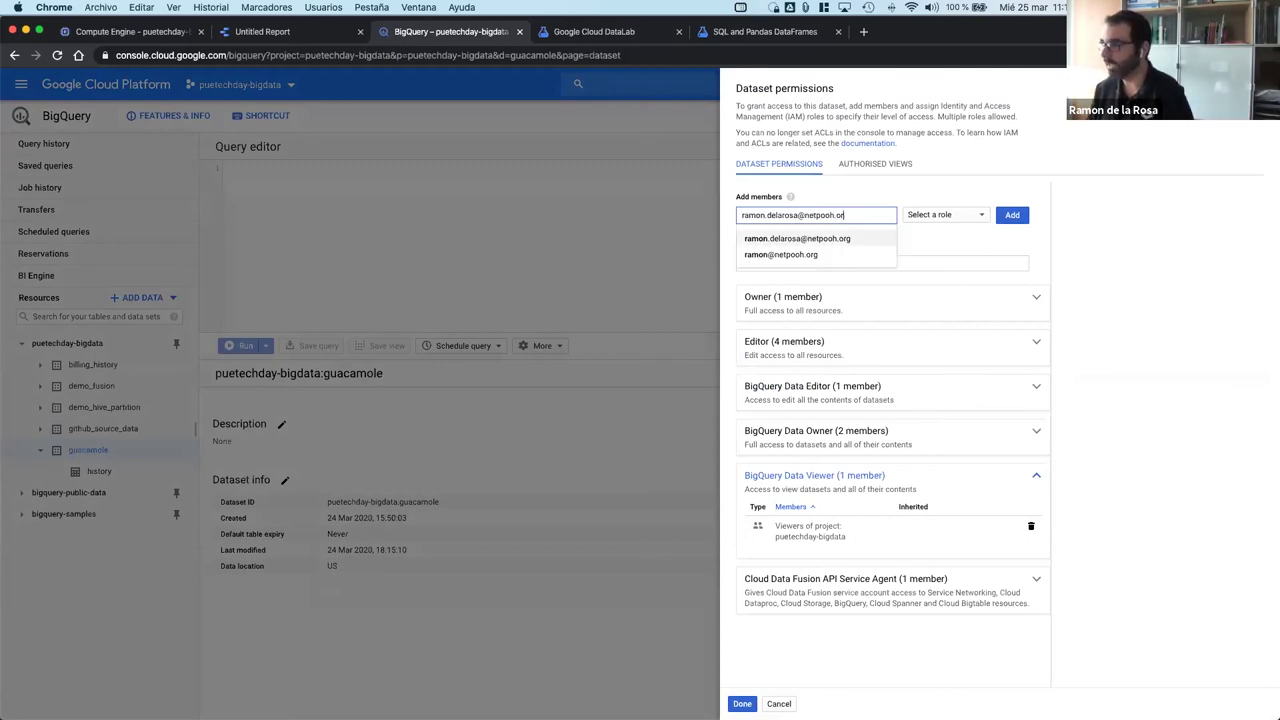
pyautogui.press('Return')
pyautogui.click(958, 214)
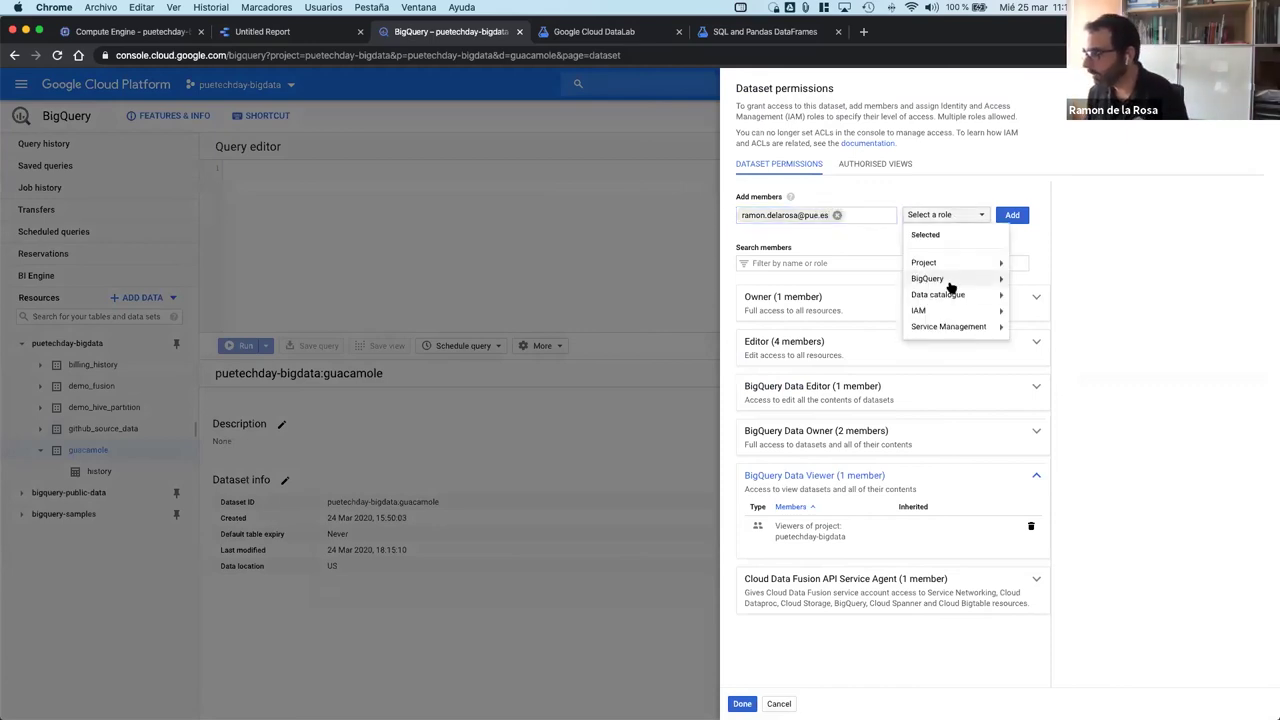
pyautogui.moveTo(952, 278)
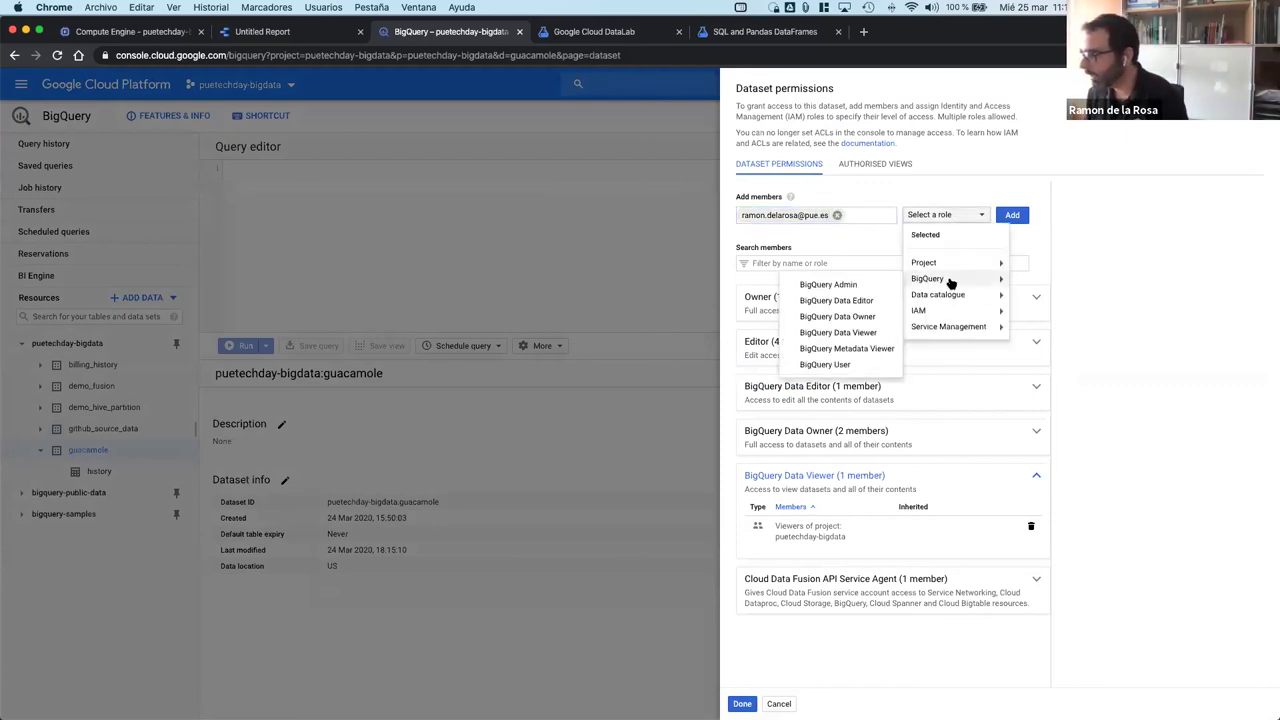
pyautogui.click(866, 332)
pyautogui.click(1013, 216)
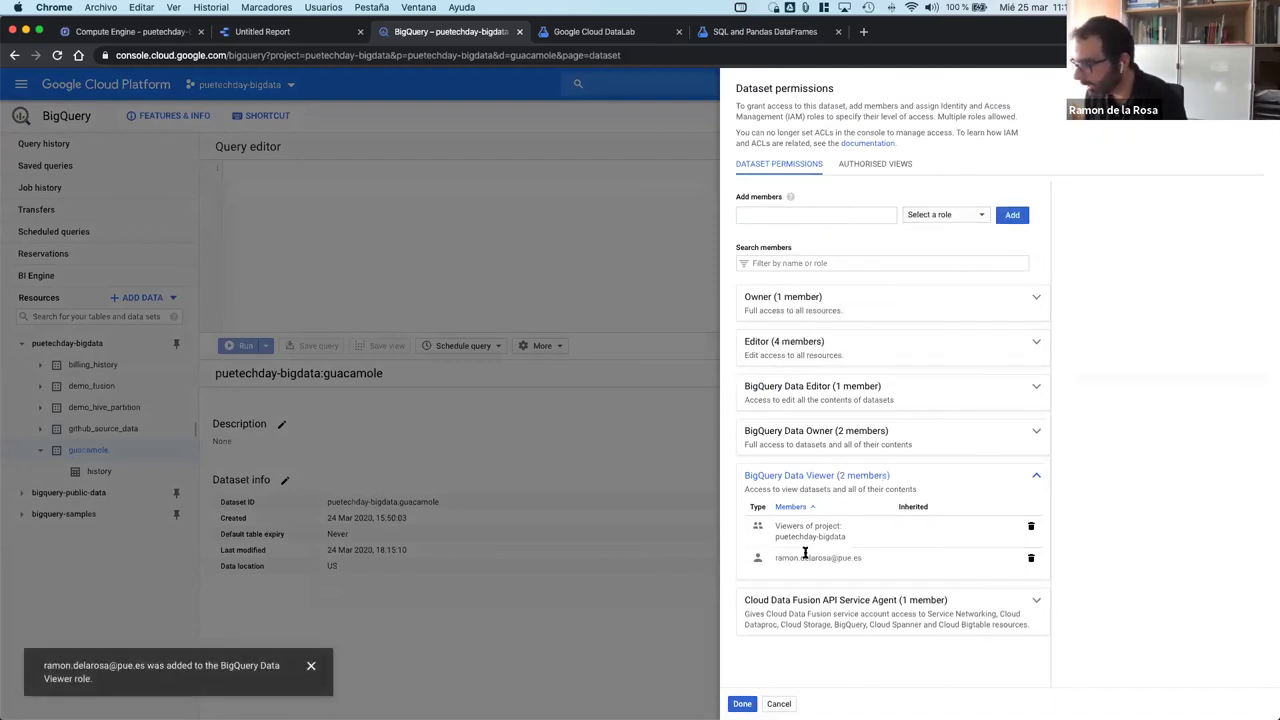
pyautogui.click(744, 703)
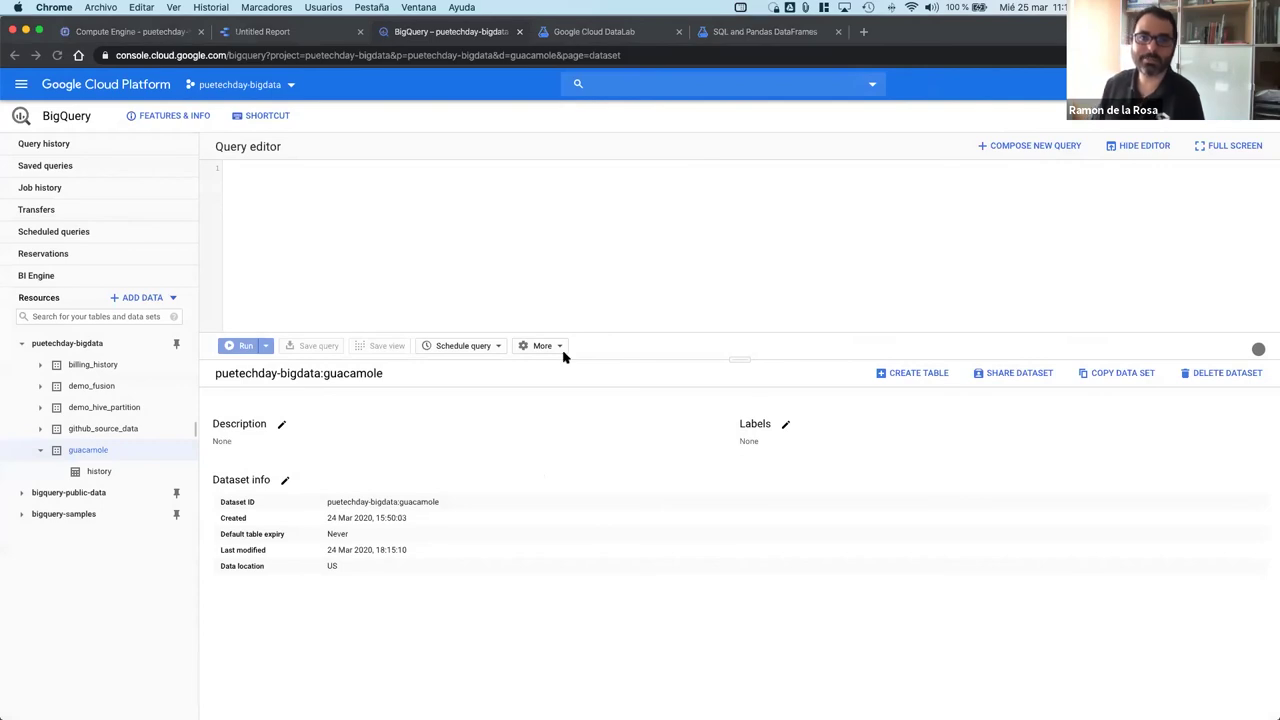
# Step: Maximize the second account's BigQuery window and expand puetechday-bigdata > guacamole
pyautogui.hotkey('ctrl', 'Right')
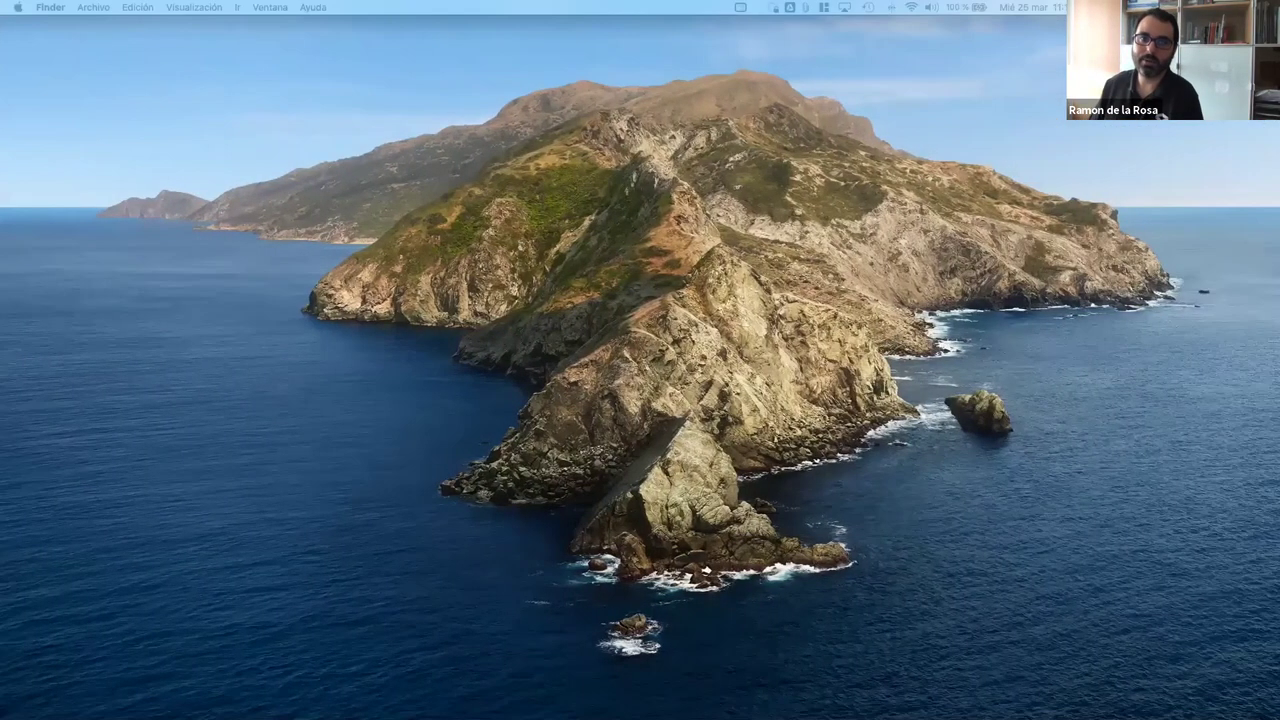
pyautogui.hotkey('ctrl', 'Left')
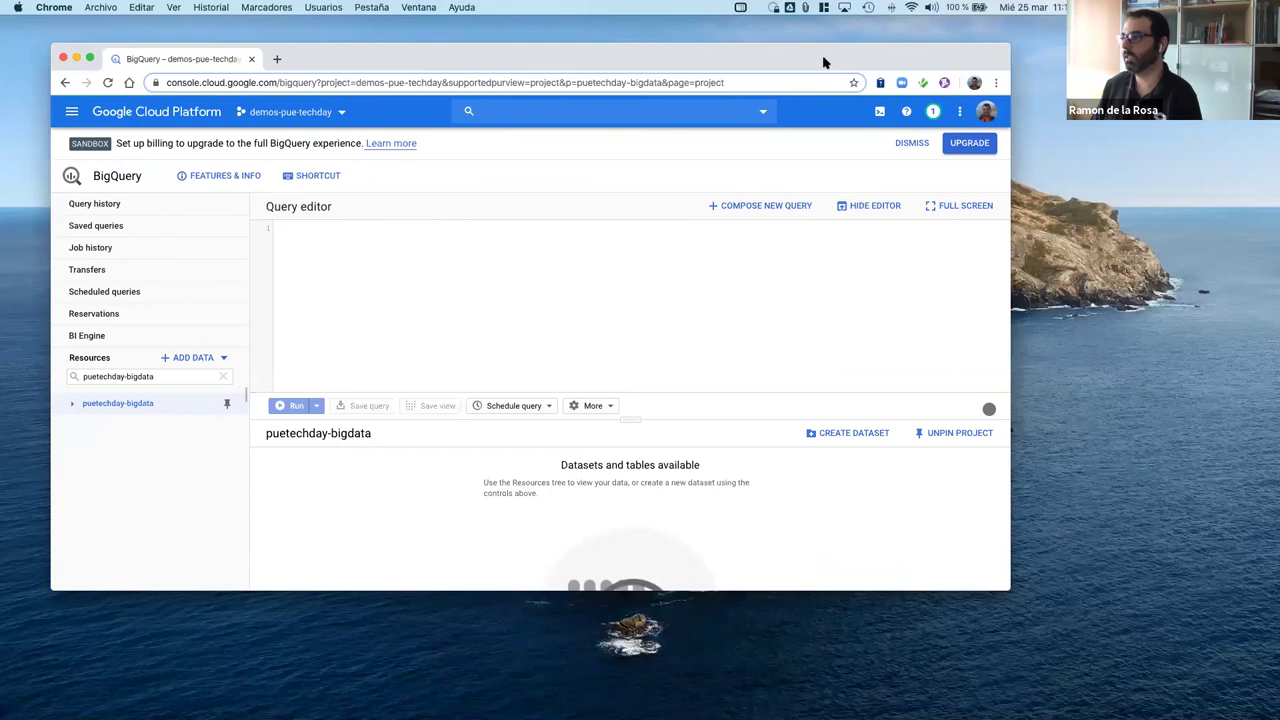
pyautogui.doubleClick(649, 62)
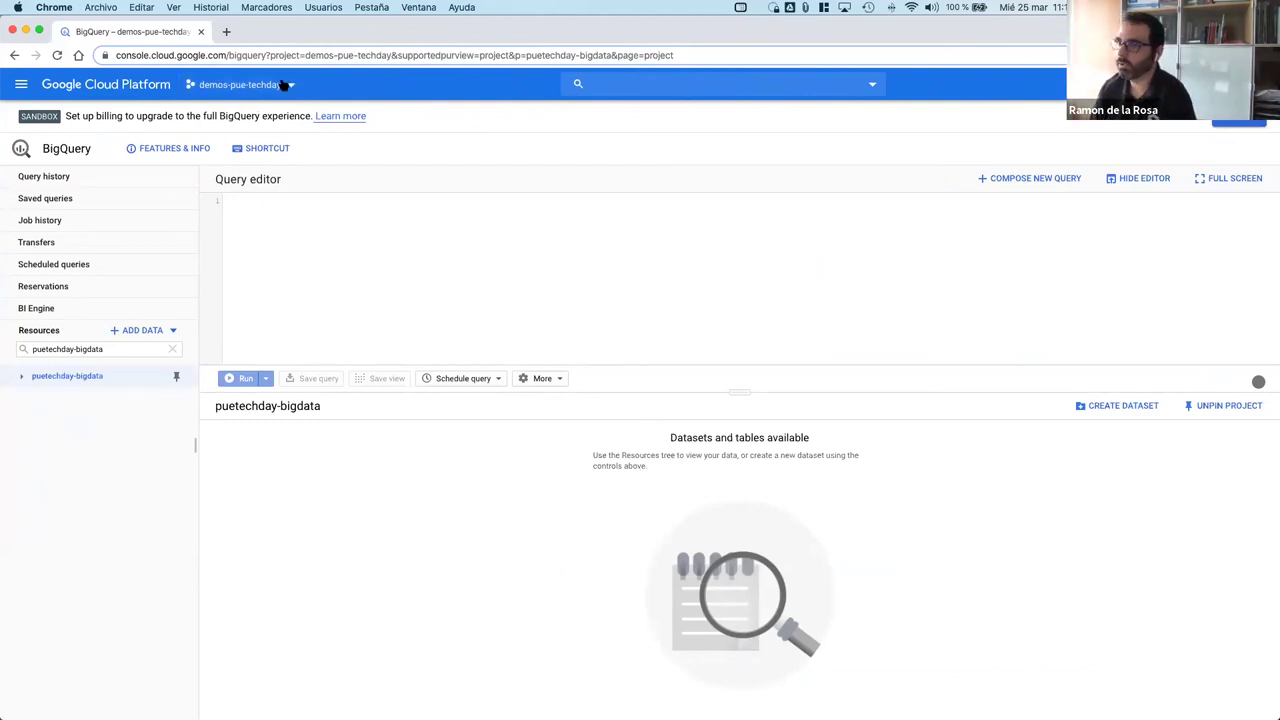
pyautogui.moveTo(17, 117); pyautogui.dragTo(63, 120)
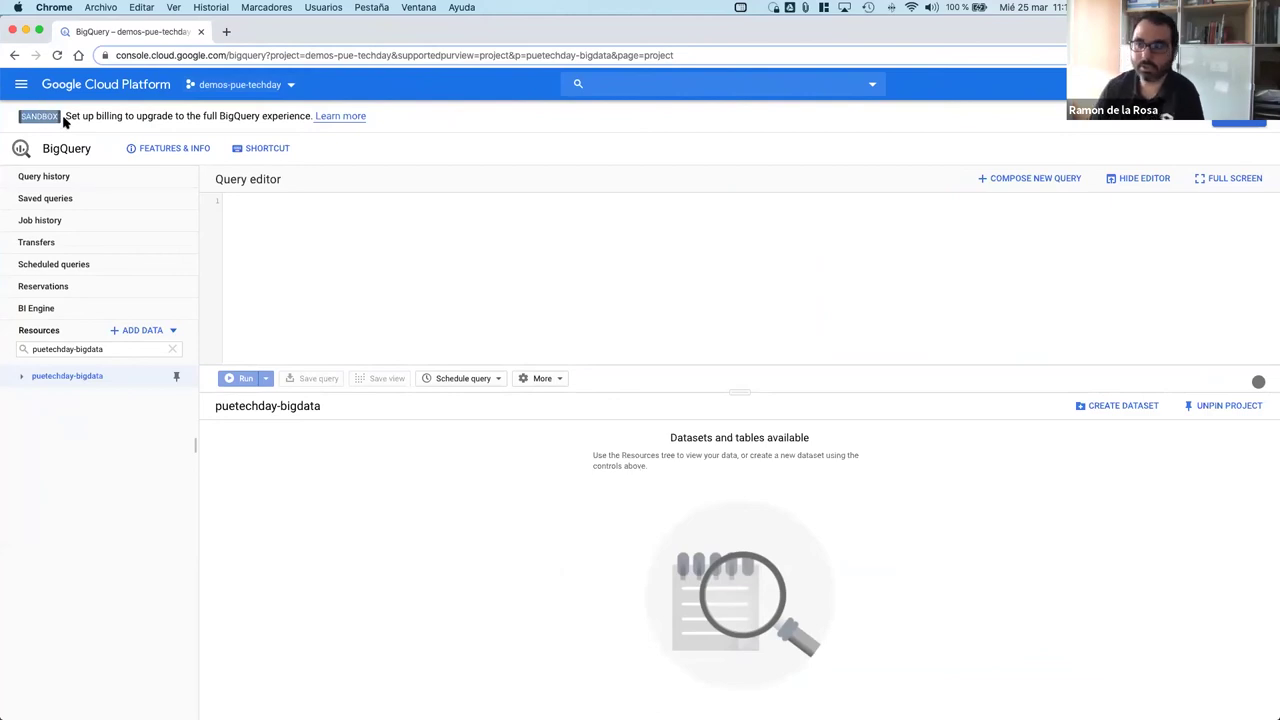
pyautogui.click(109, 492)
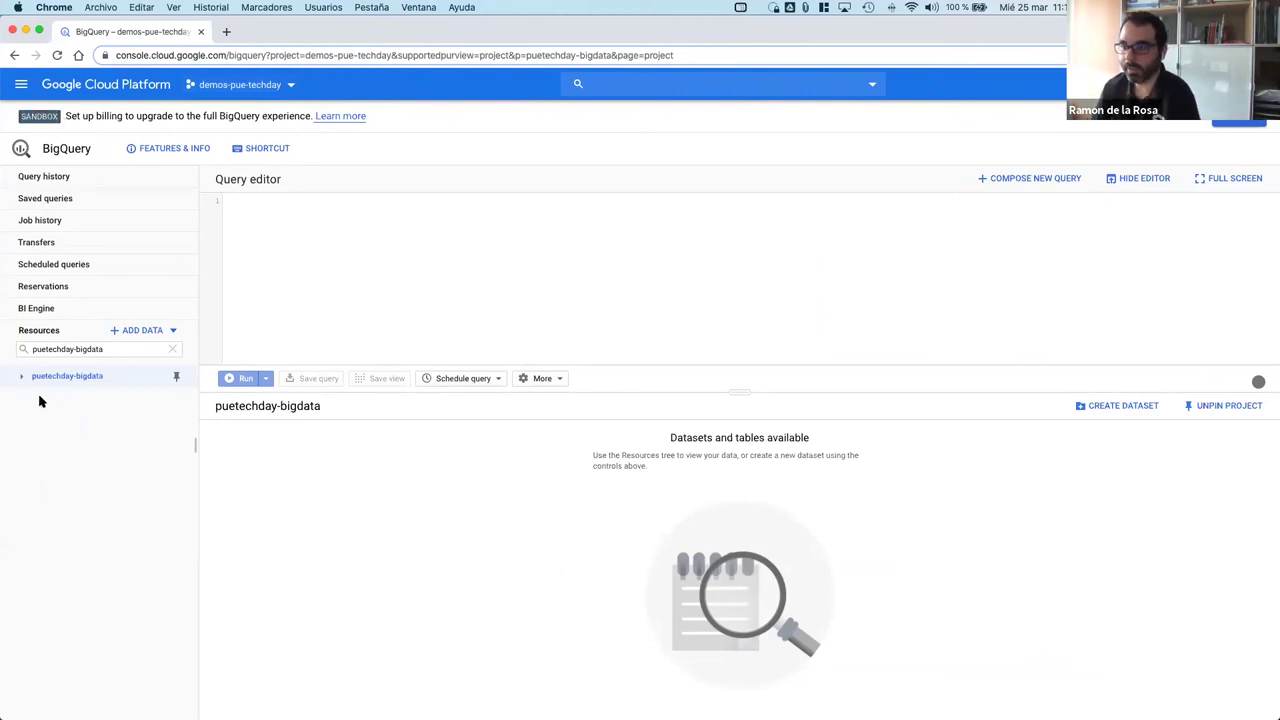
pyautogui.click(24, 378)
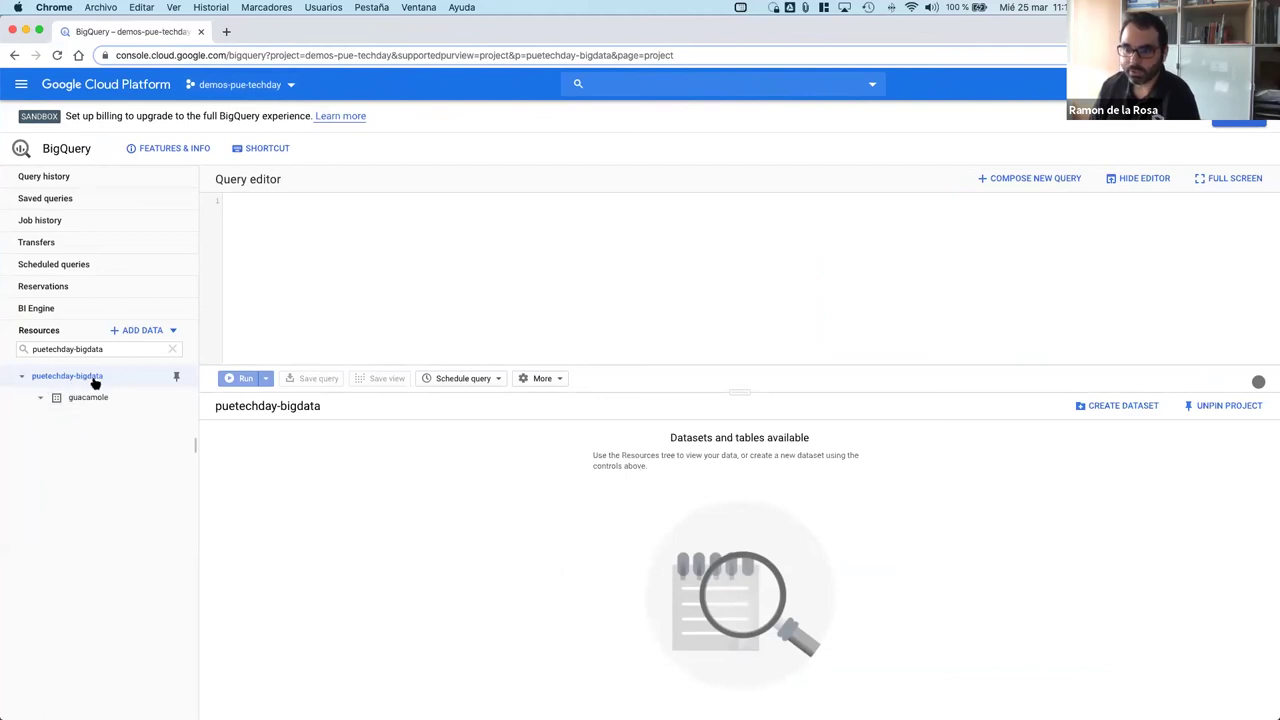
pyautogui.click(41, 403)
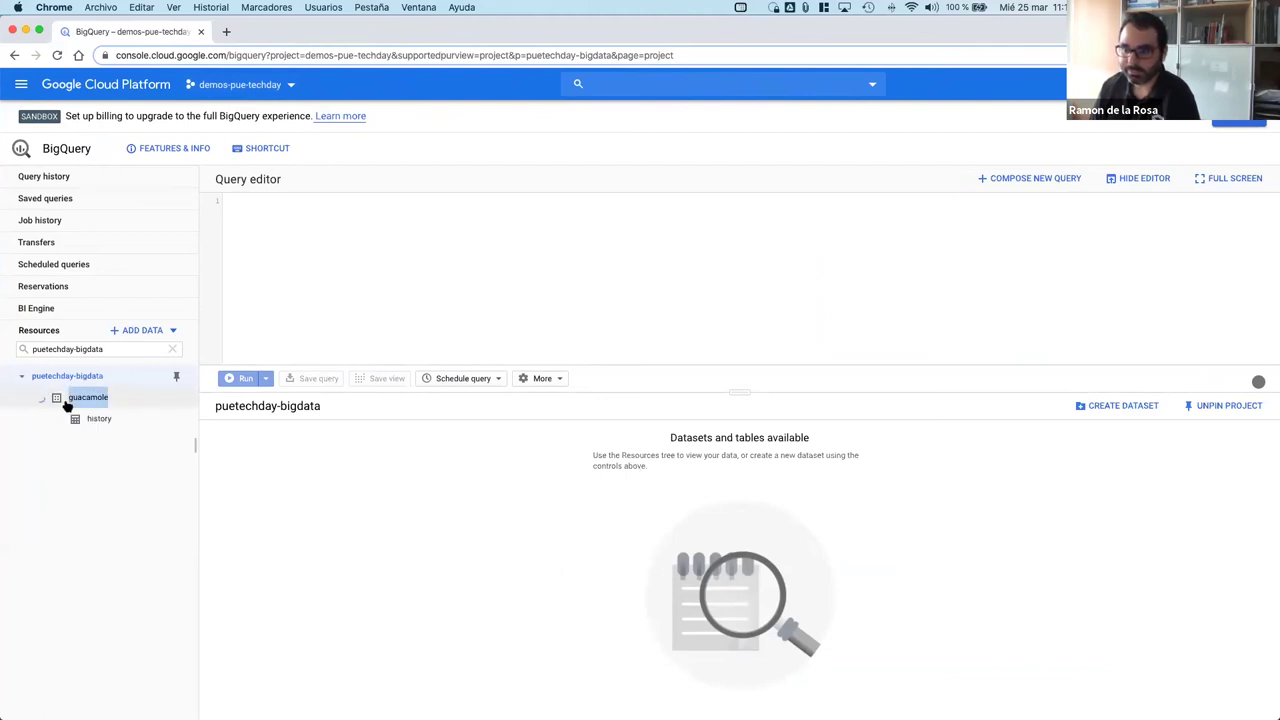
# Step: Try deleting the history table, then view and dismiss the Access Denied error
pyautogui.click(99, 419)
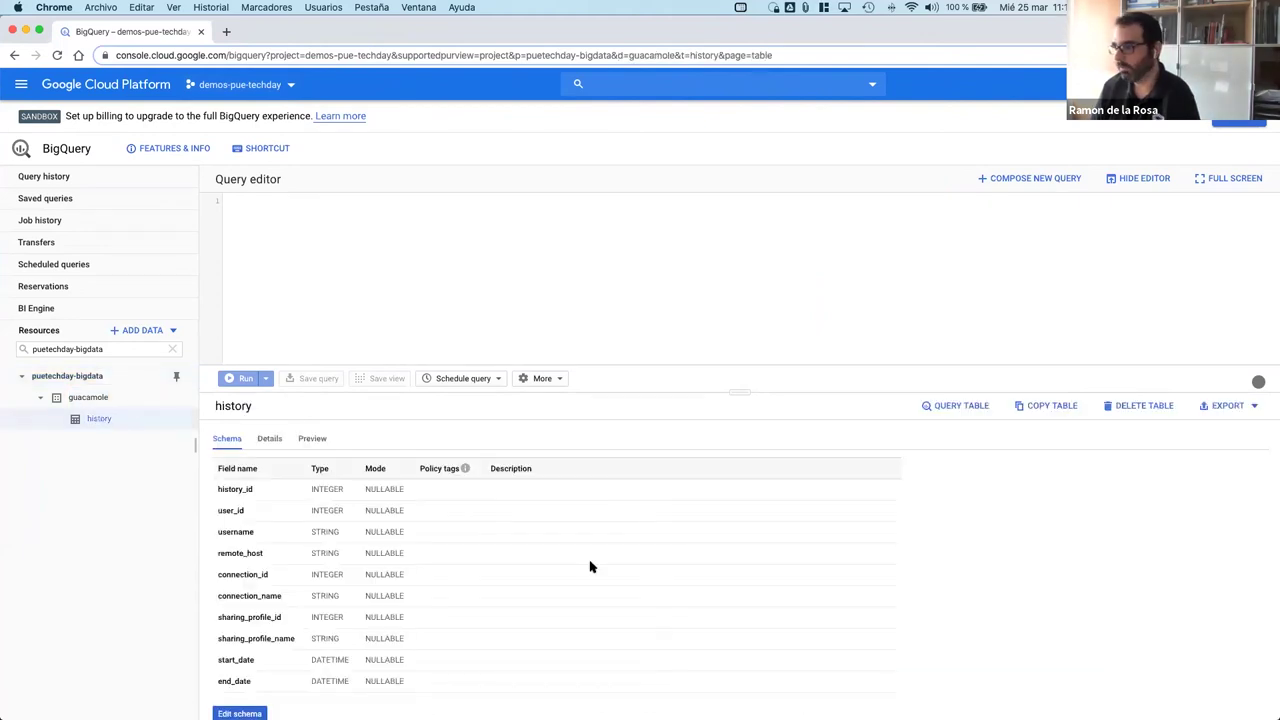
pyautogui.click(1144, 407)
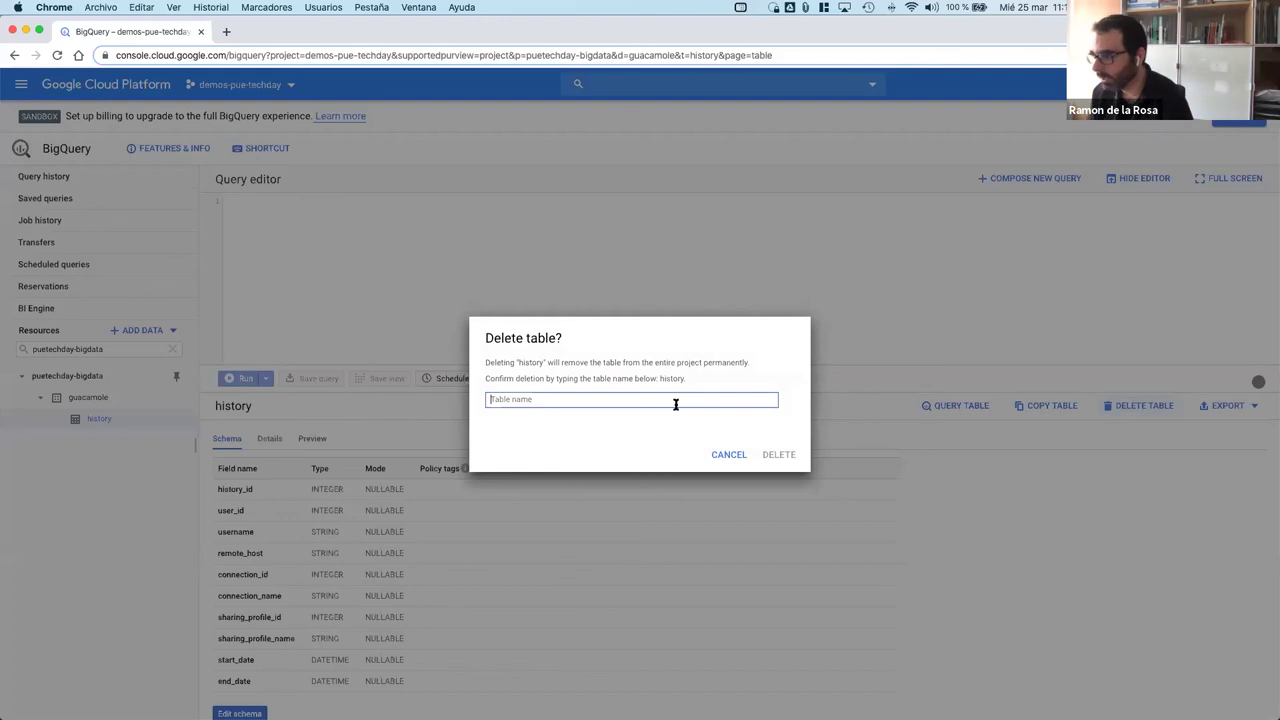
pyautogui.write('history')
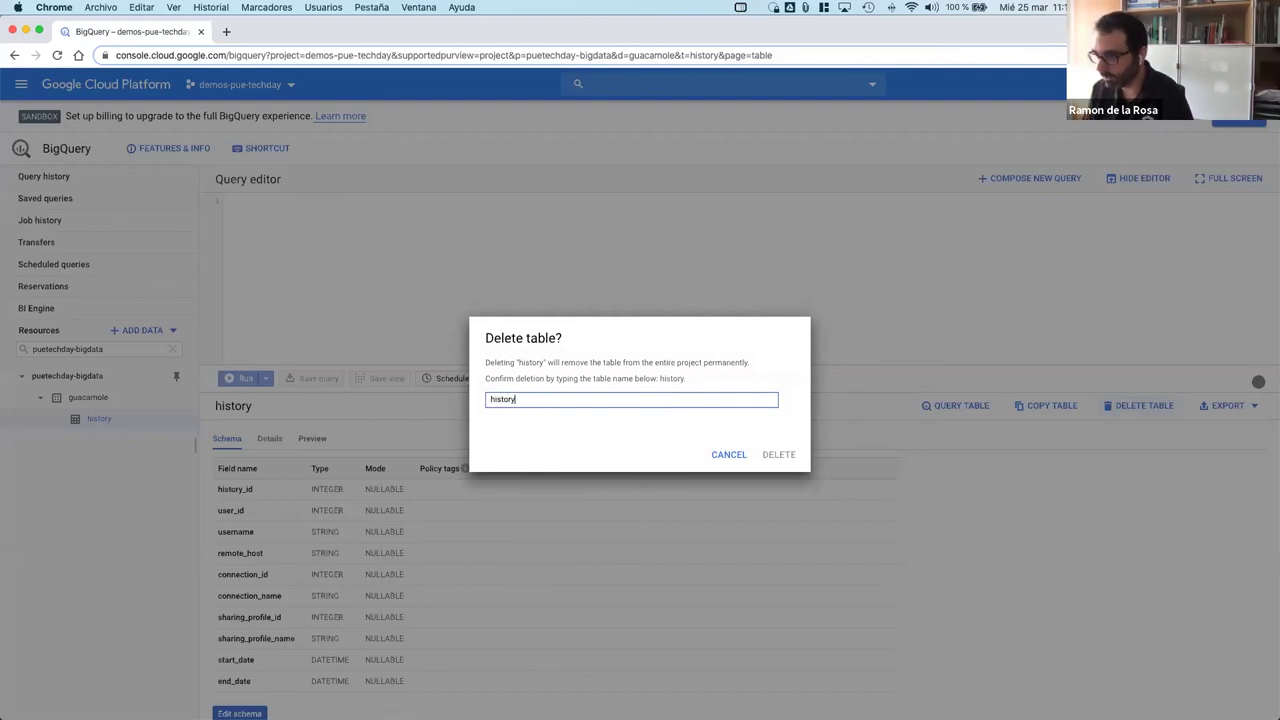
pyautogui.click(776, 455)
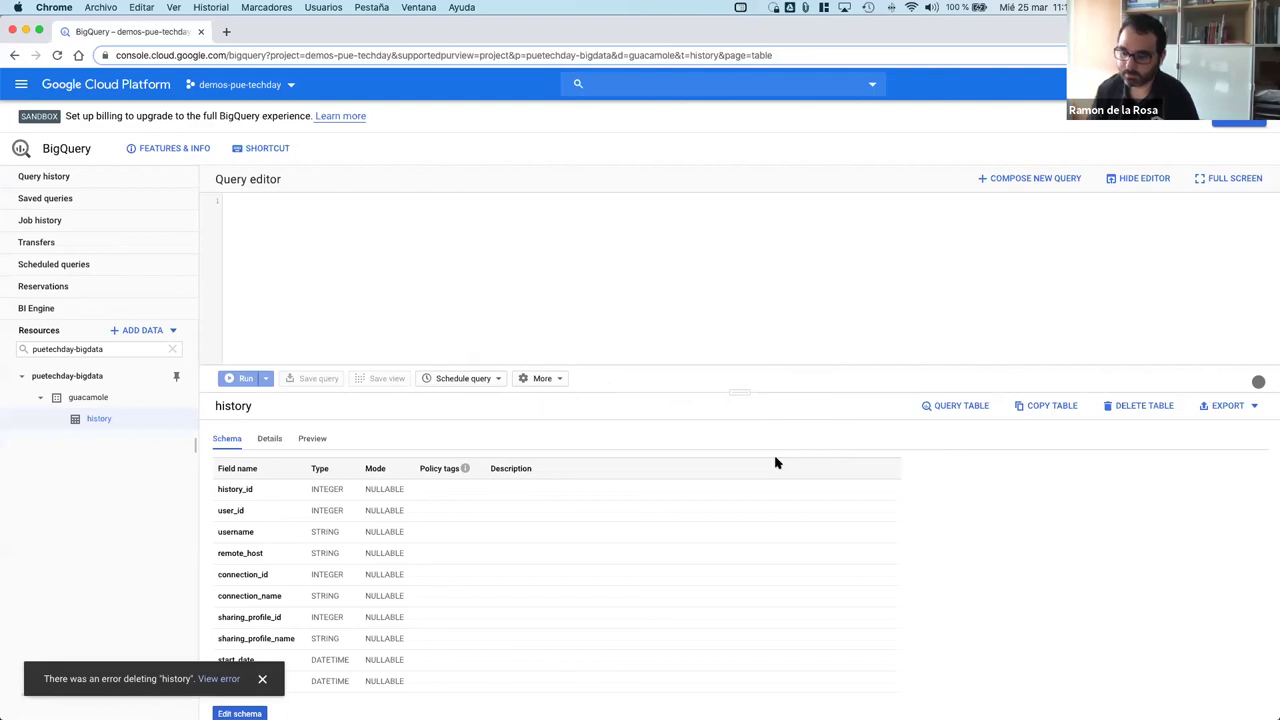
pyautogui.click(219, 679)
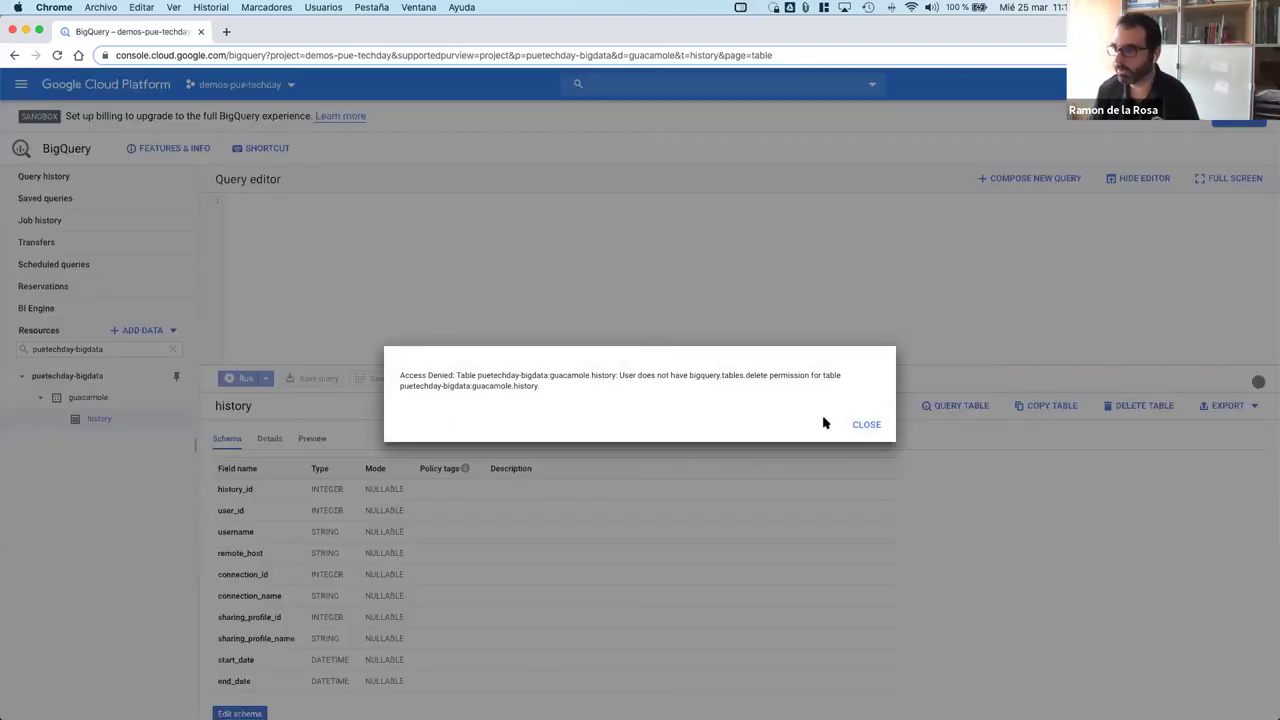
pyautogui.click(872, 425)
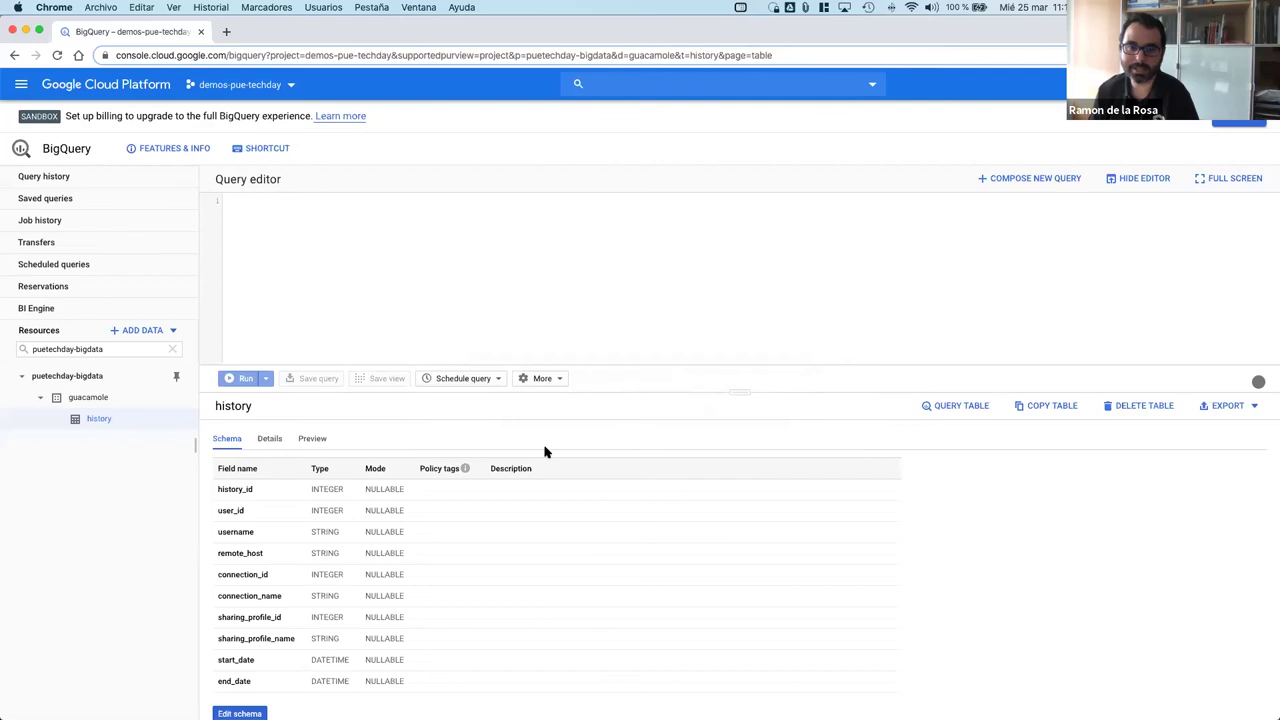
# Step: Start typing a SELECT query in the editor, then erase it
pyautogui.click(354, 245)
pyautogui.write('s')
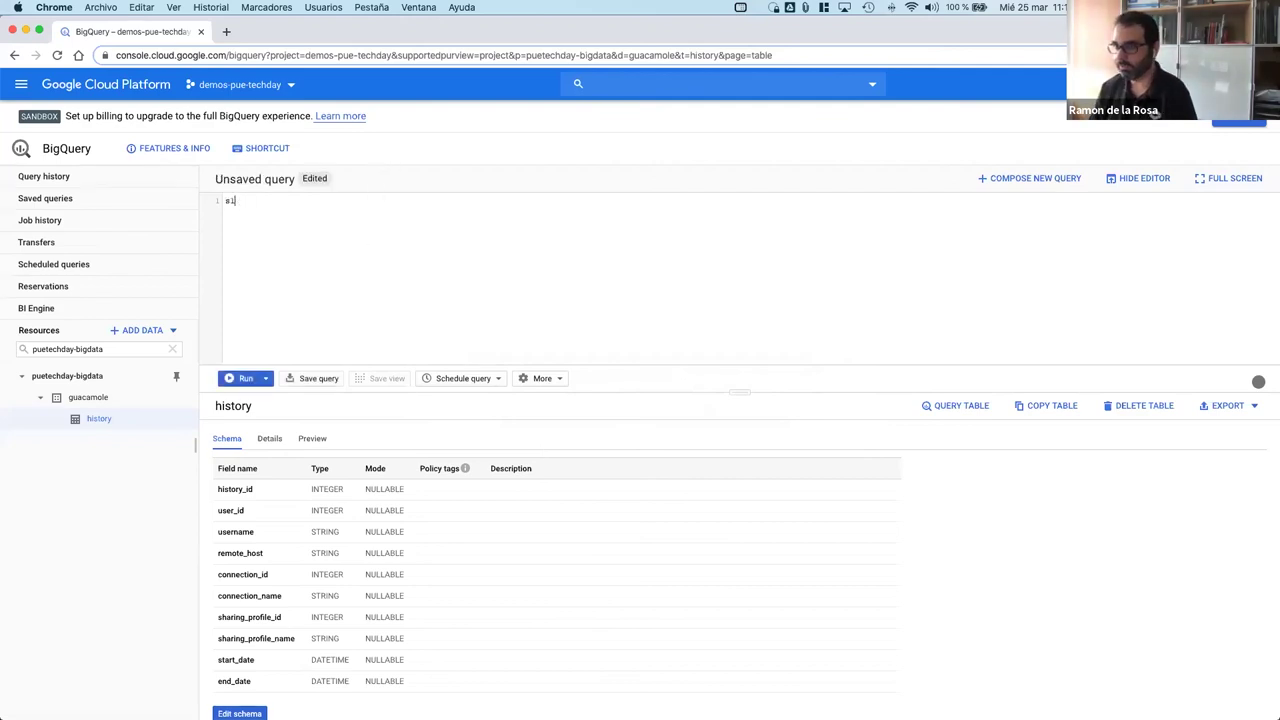
pyautogui.write('el')
pyautogui.press('BackSpace')
pyautogui.press('BackSpace')
pyautogui.write('elect')
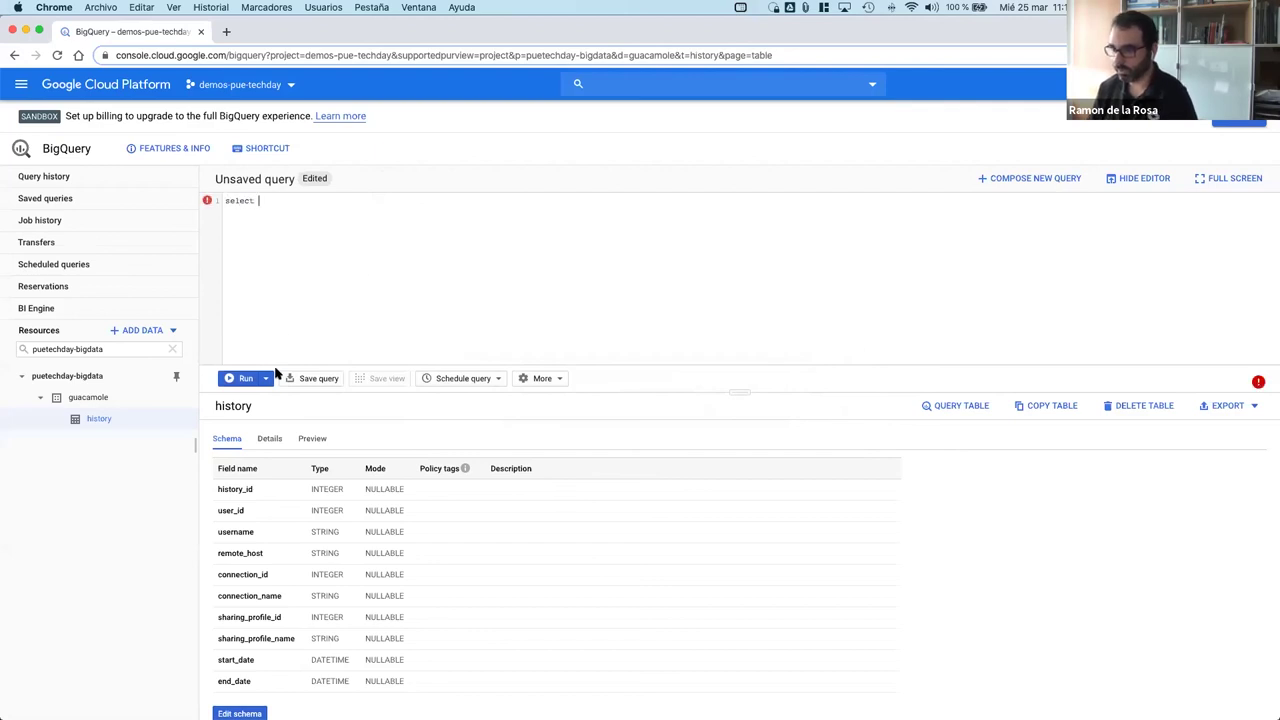
pyautogui.press('BackSpace')
pyautogui.press('BackSpace')
pyautogui.press('BackSpace')
pyautogui.press('BackSpace')
pyautogui.press('BackSpace')
pyautogui.press('BackSpace')
pyautogui.press('BackSpace')
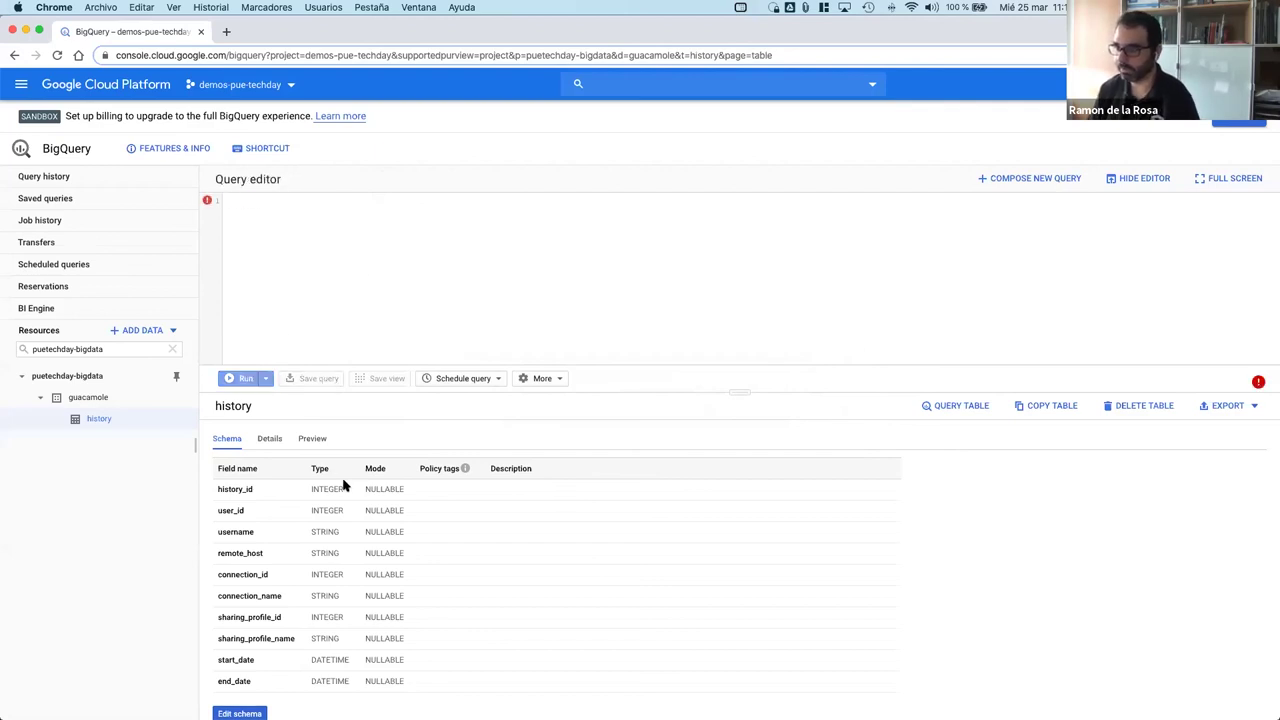
# Step: Run SELECT * on the history table with LIMIT 1000 and scroll through the 1000 rows
pyautogui.click(312, 440)
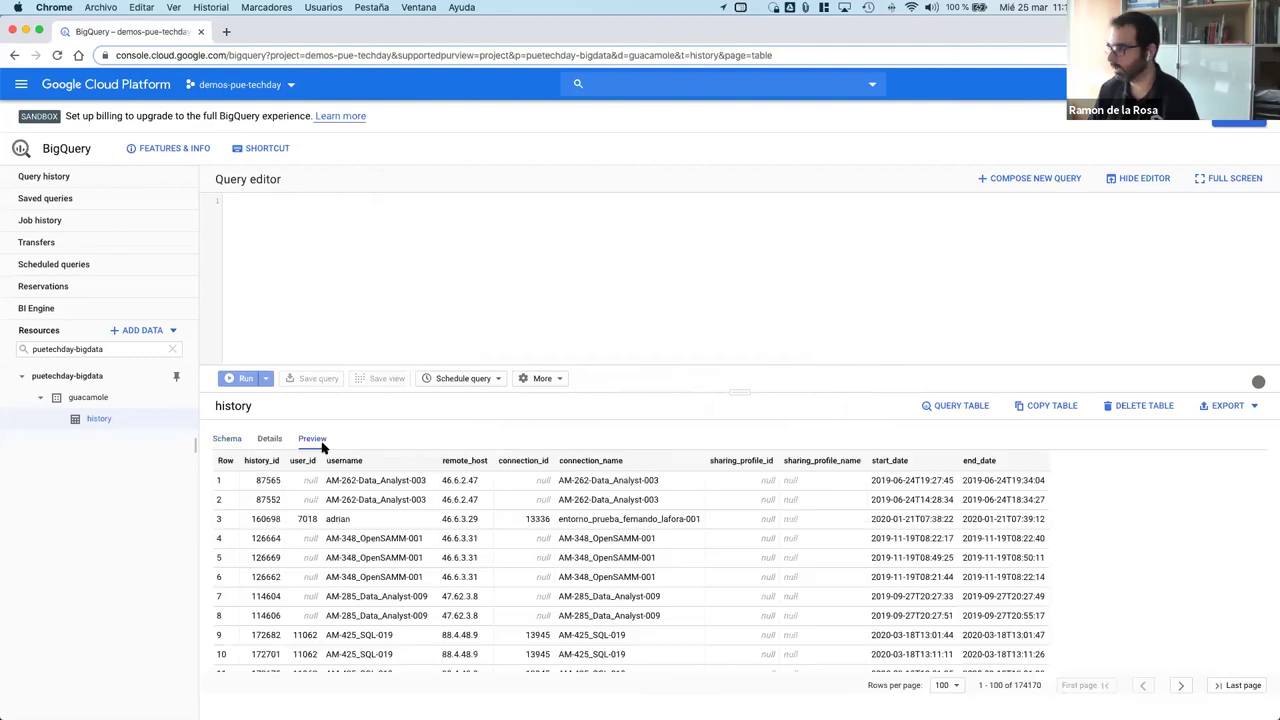
pyautogui.click(955, 405)
pyautogui.write('*')
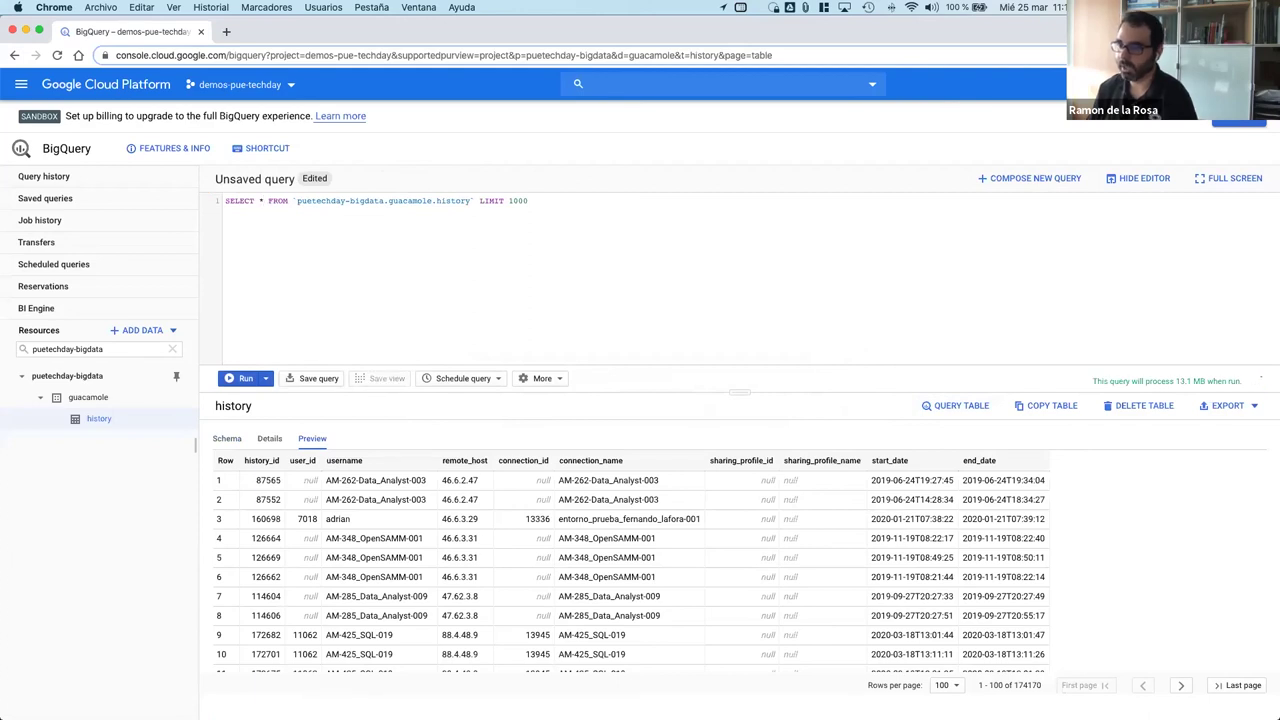
pyautogui.click(246, 380)
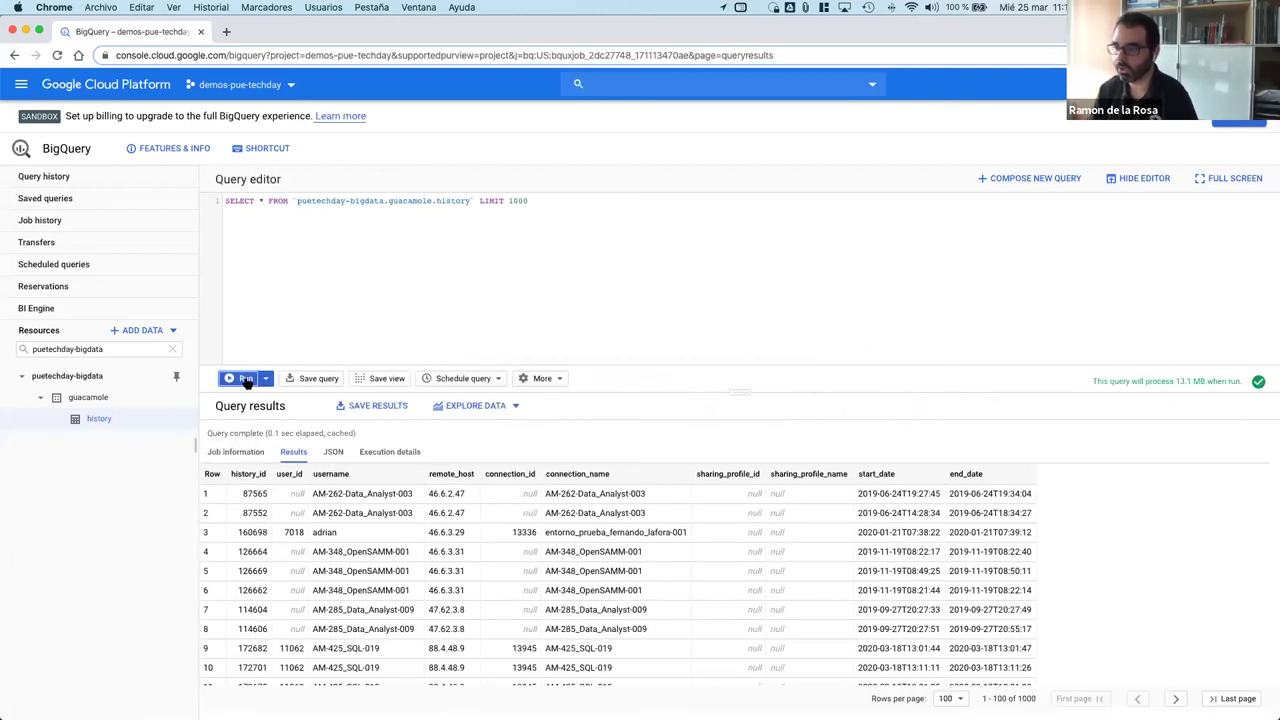
pyautogui.scroll(-10, 295, 500)
pyautogui.scroll(10, 295, 500)
pyautogui.scroll(-20, 297, 499)
pyautogui.scroll(-2, 297, 499)
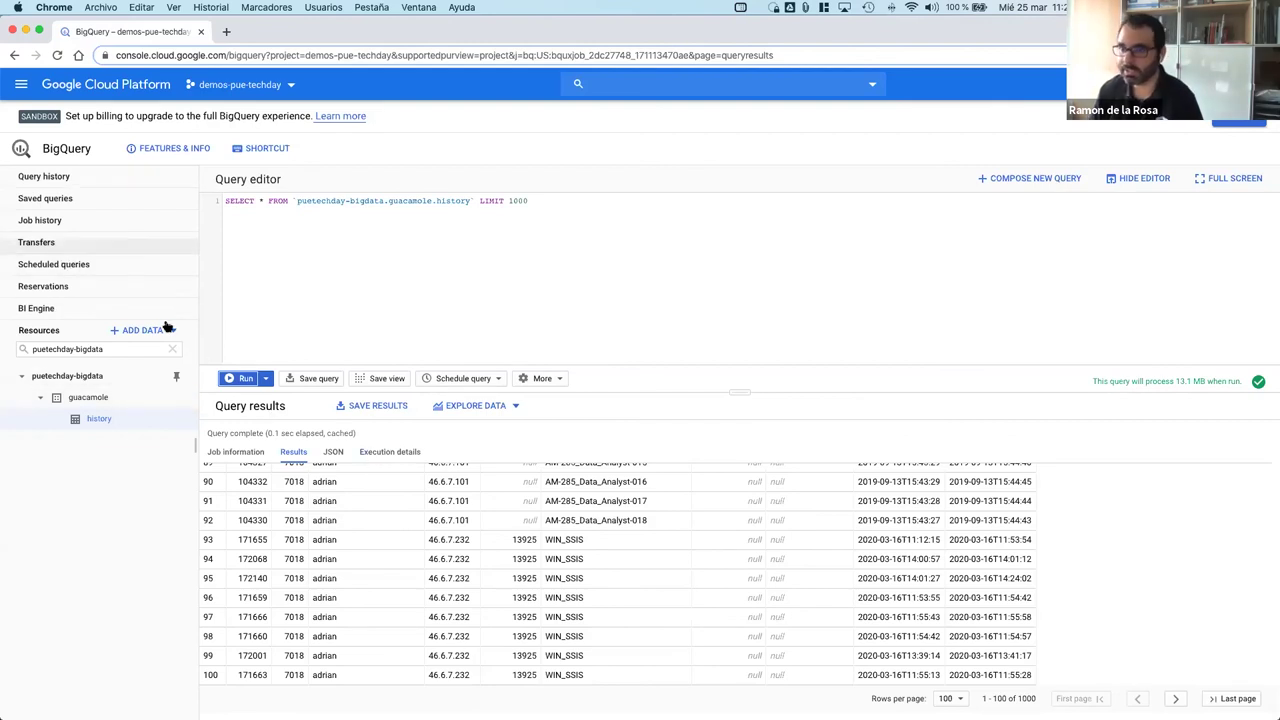
# Step: Browse the Project history of past queries, then return to the original account's window
pyautogui.click(44, 176)
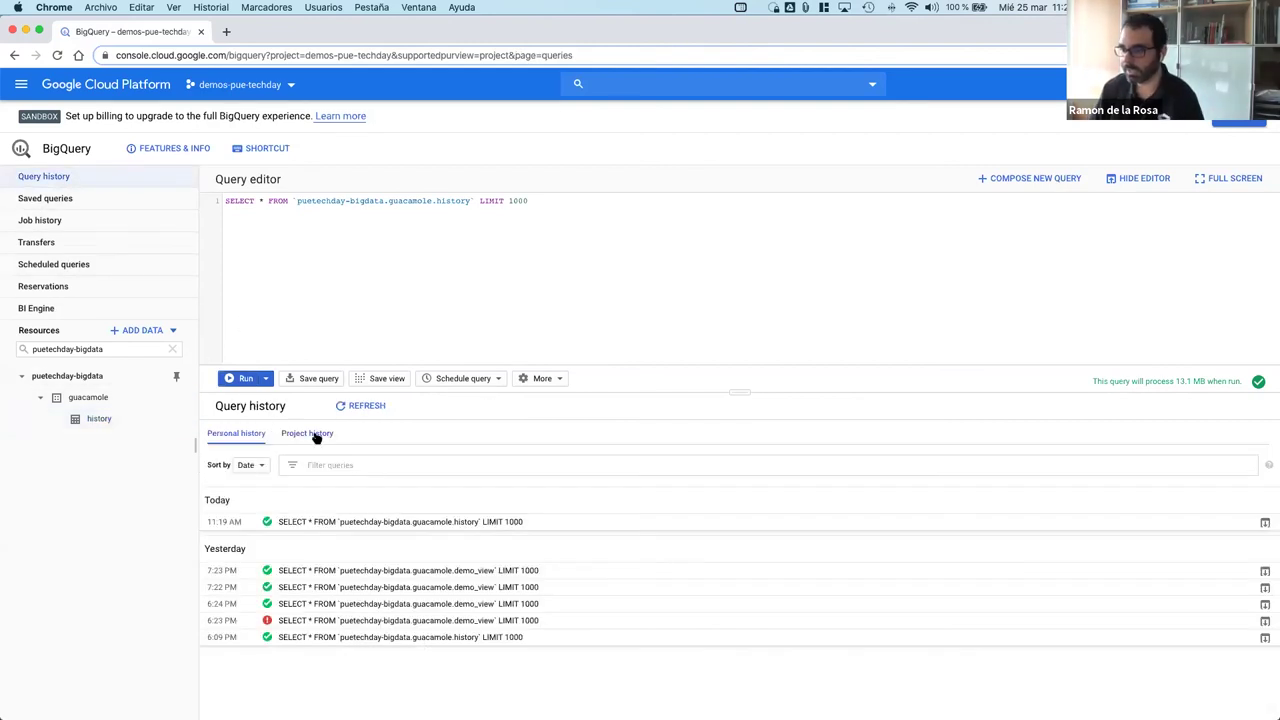
pyautogui.click(316, 436)
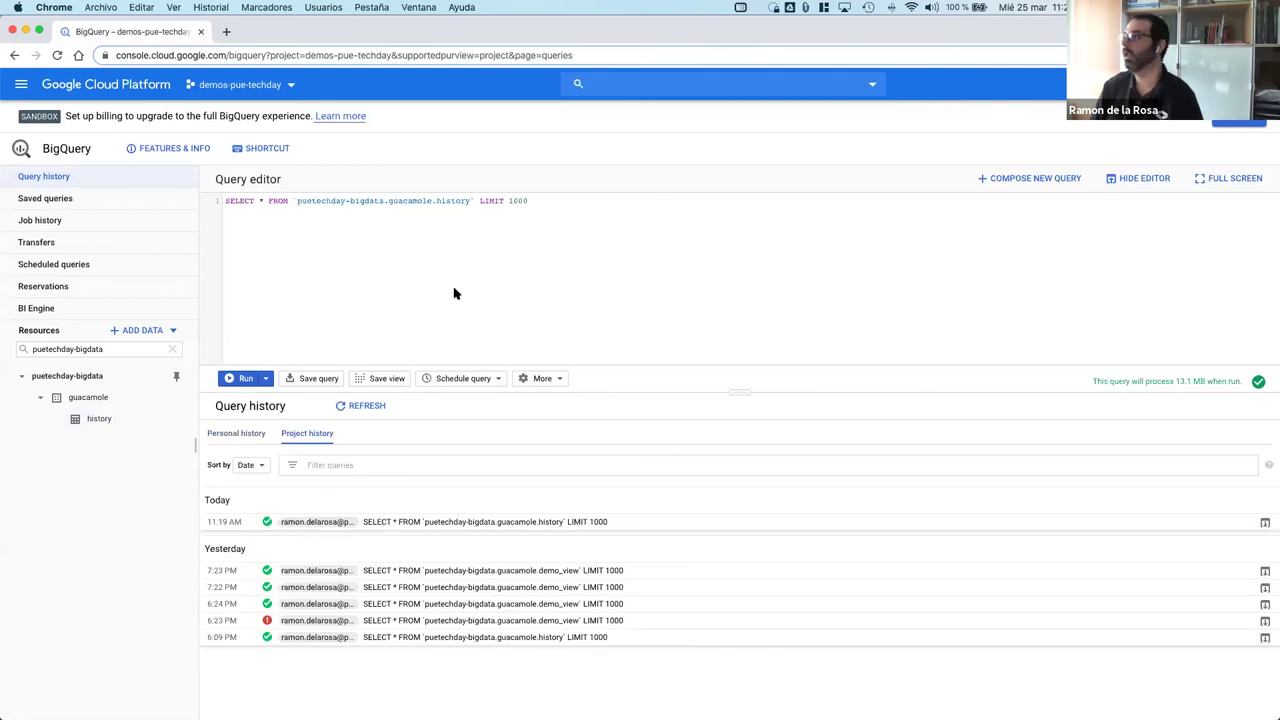
pyautogui.hotkey('ctrl', 'Right')
pyautogui.hotkey('ctrl', 'Left')
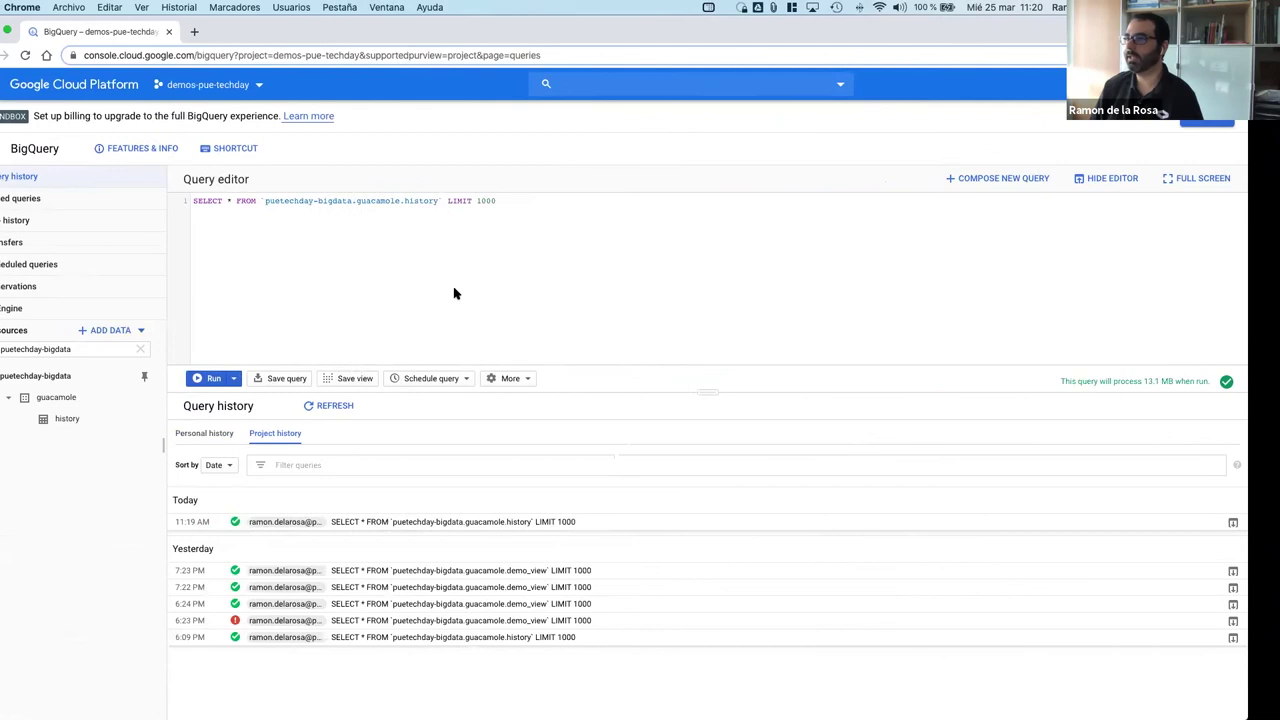
pyautogui.hotkey('ctrl', 'Left')
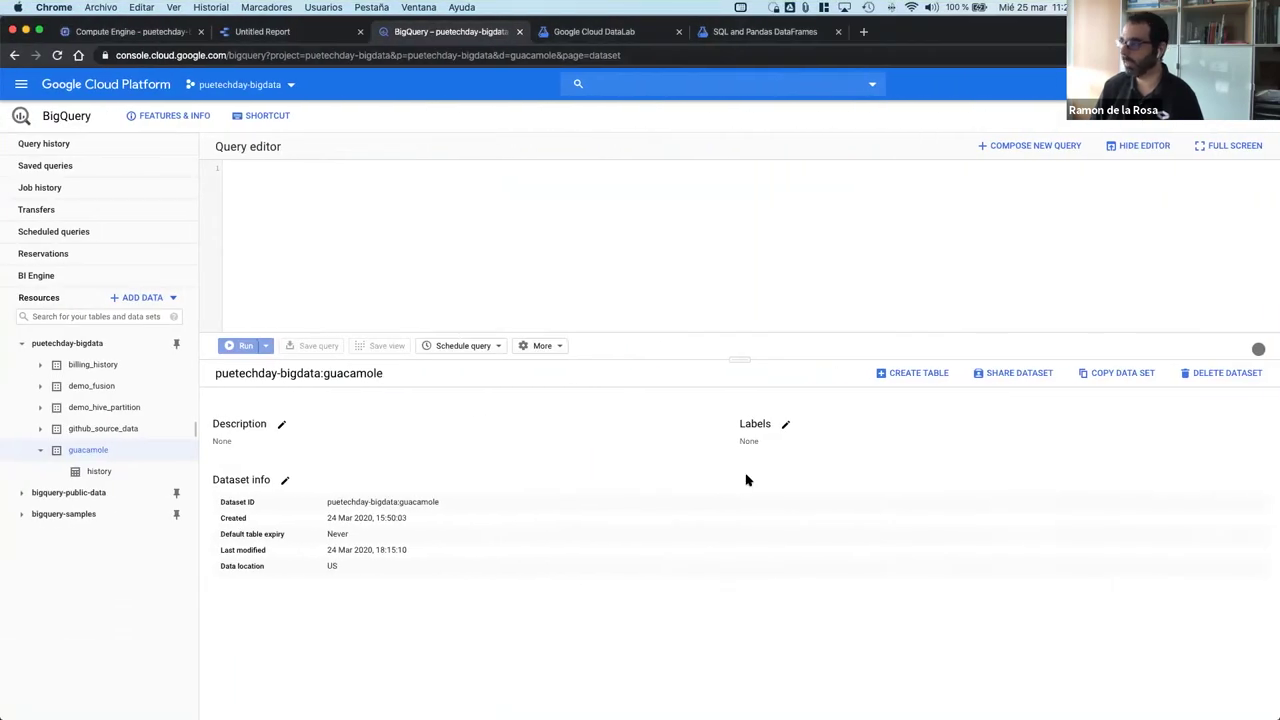
# Step: Load and run the saved Cost_Export query (253 rows by date, service, country, zone) and select its text
pyautogui.click(86, 476)
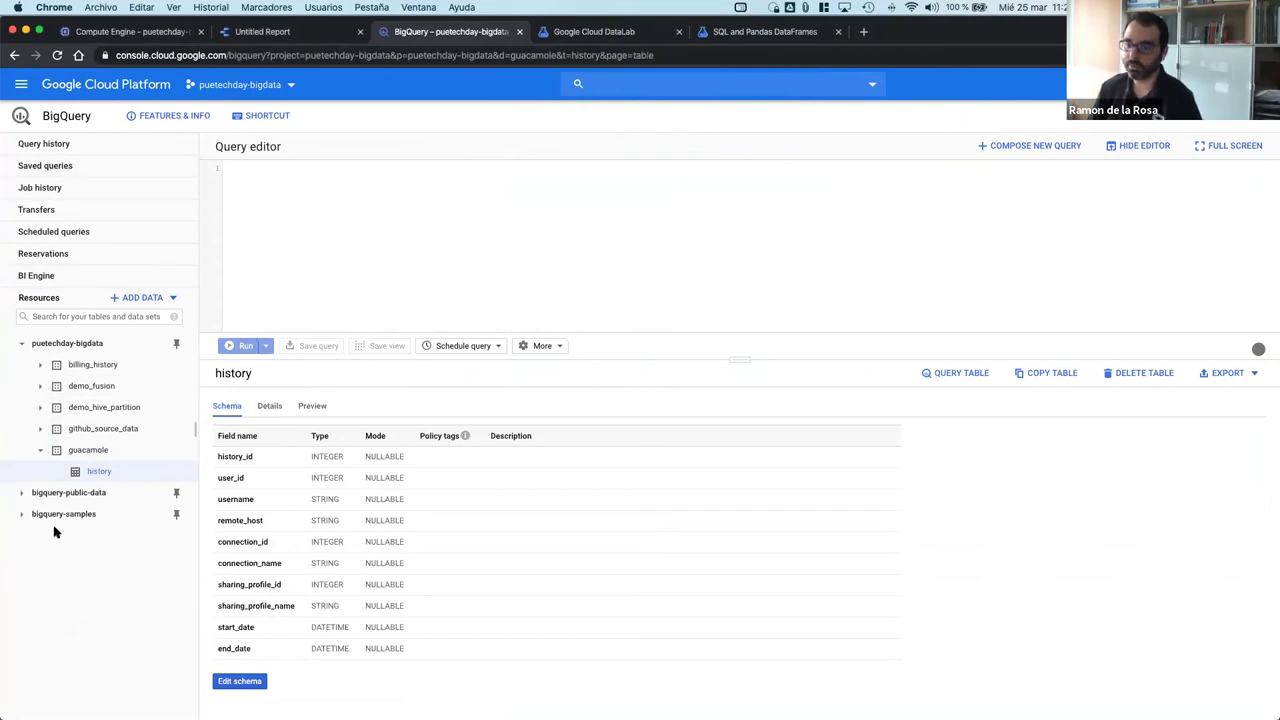
pyautogui.click(50, 166)
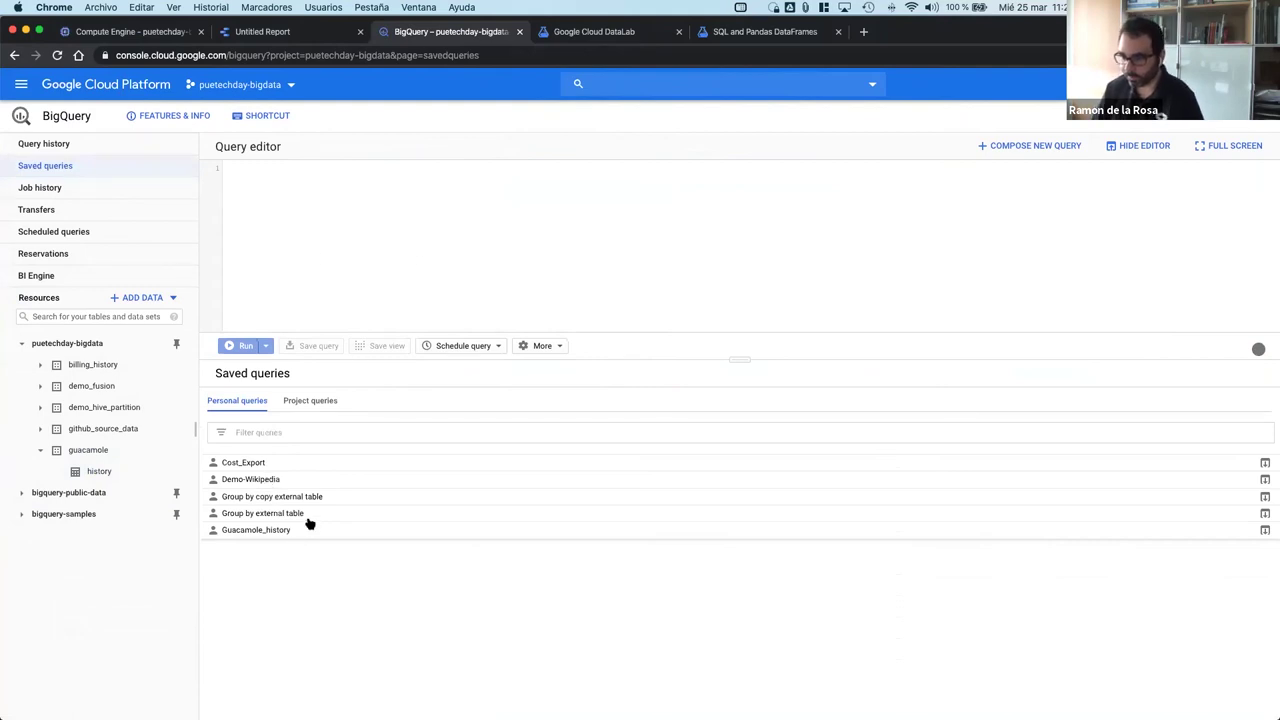
pyautogui.click(242, 468)
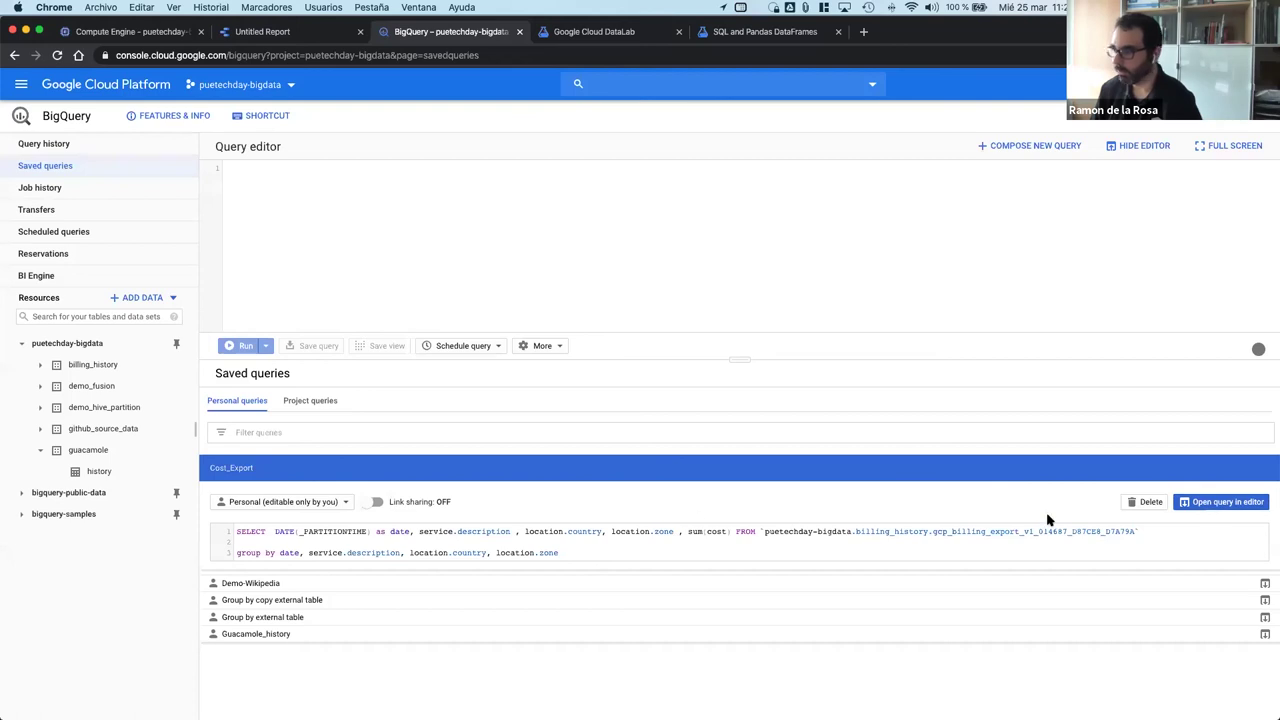
pyautogui.click(1248, 506)
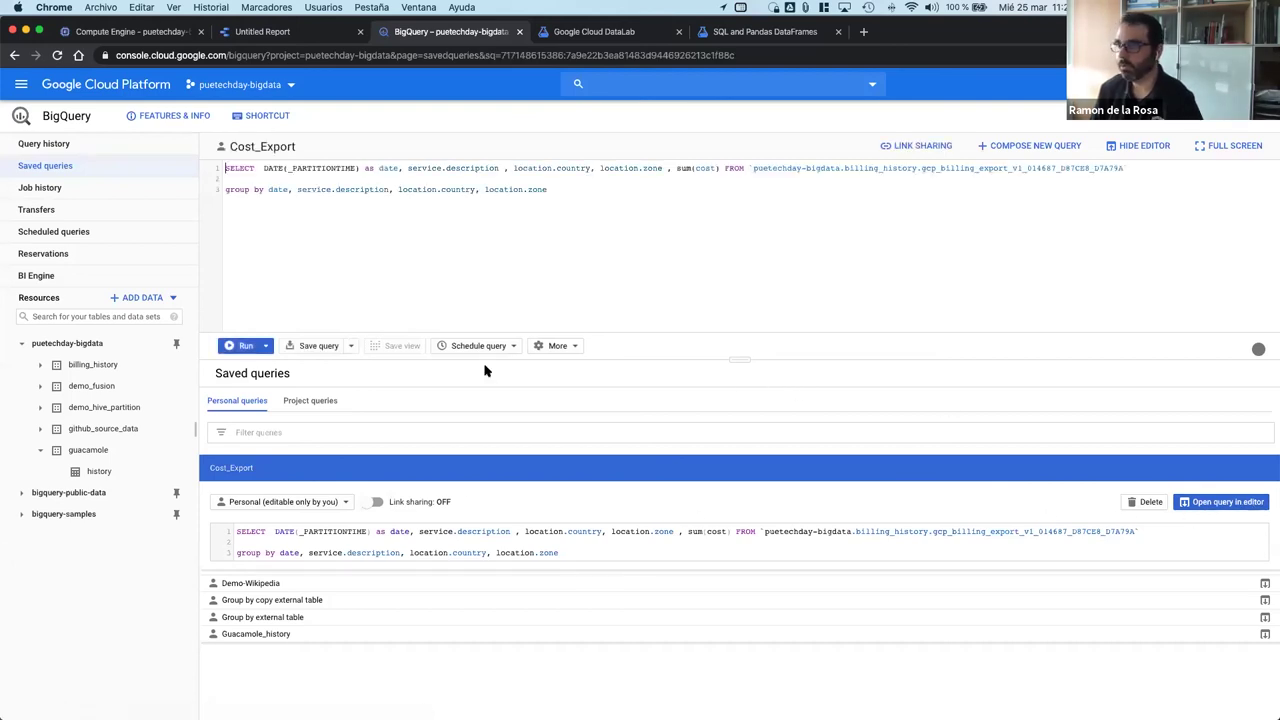
pyautogui.click(232, 349)
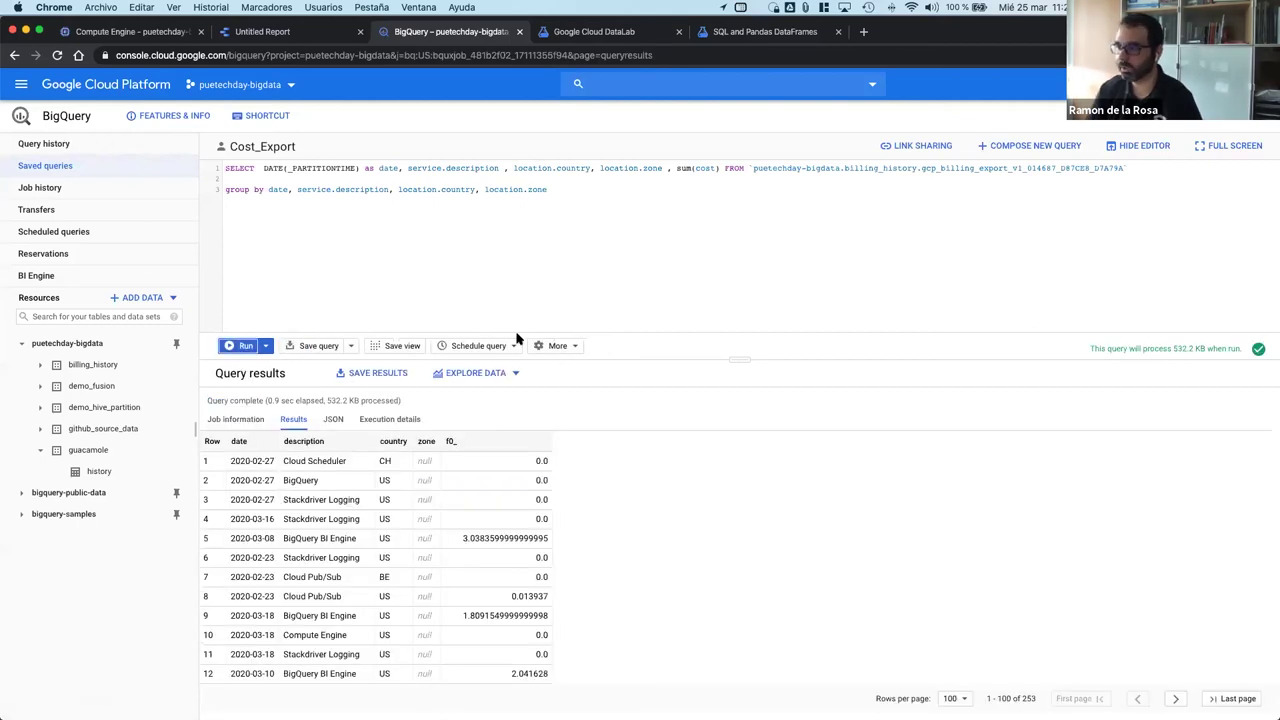
pyautogui.scroll(1, 588, 494)
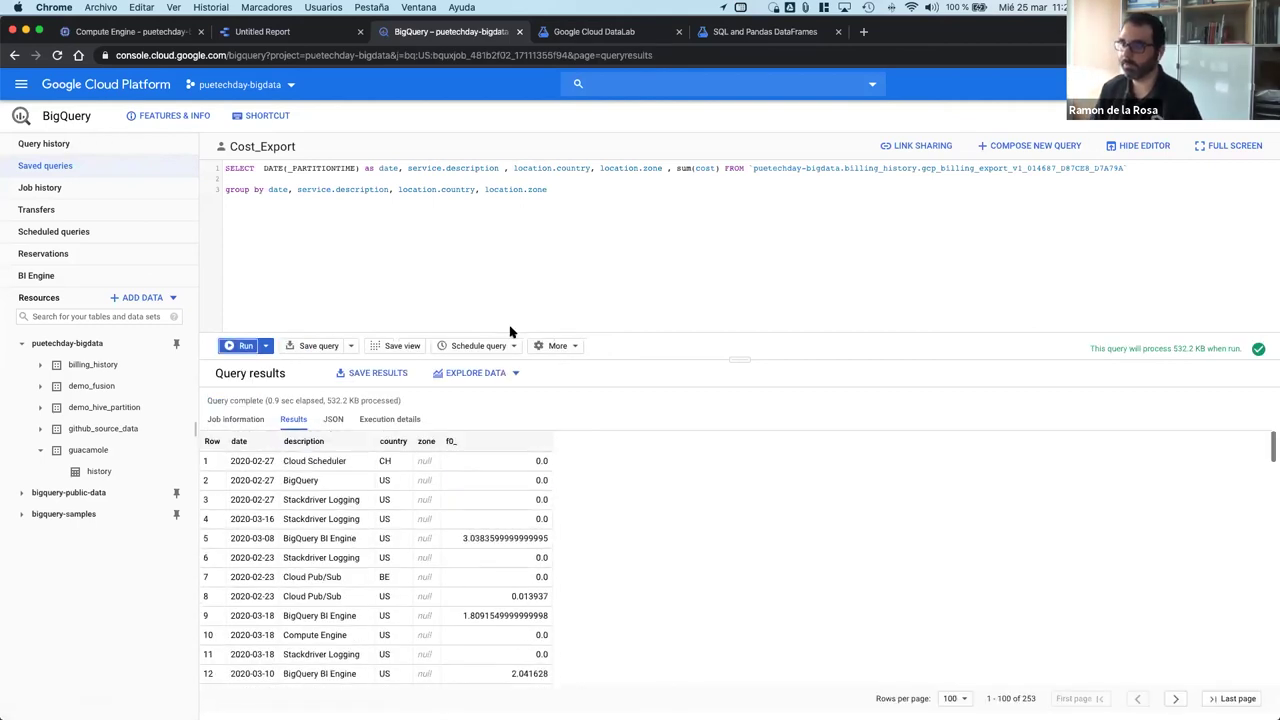
pyautogui.moveTo(563, 191); pyautogui.dragTo(200, 168)
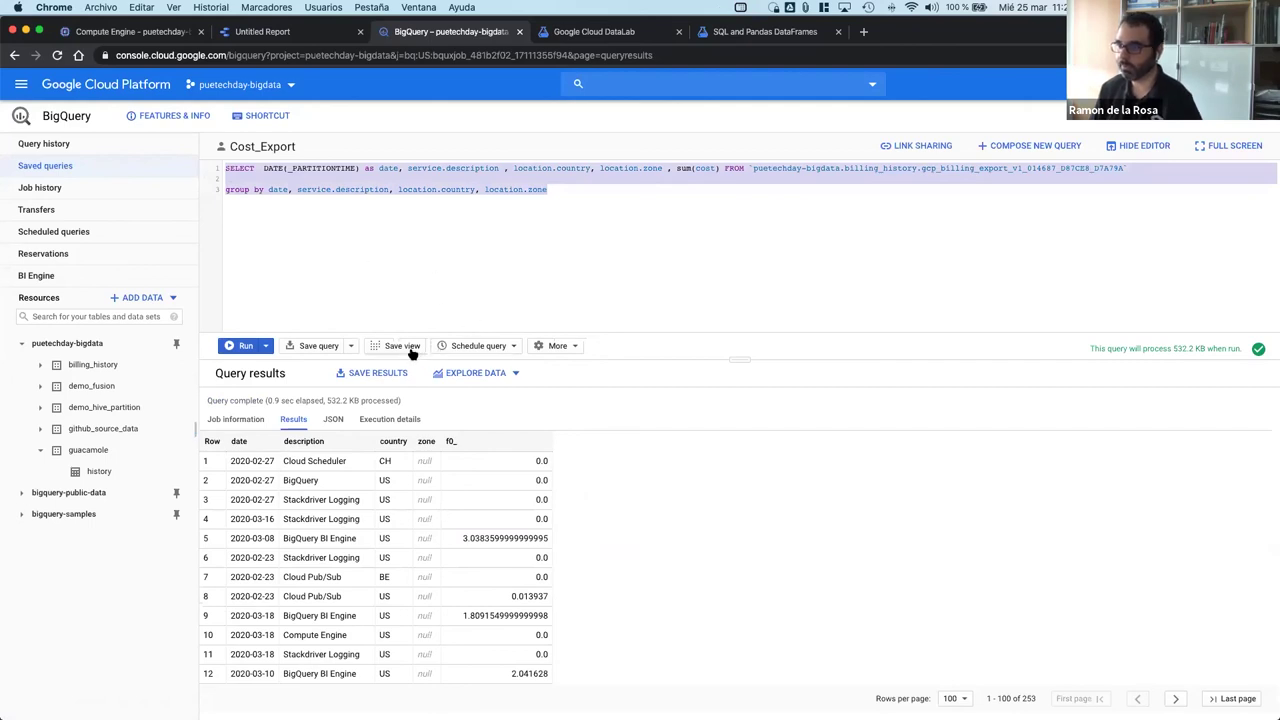
# Step: Save the query as a view named cost_explorer in the guacamole dataset
pyautogui.click(402, 346)
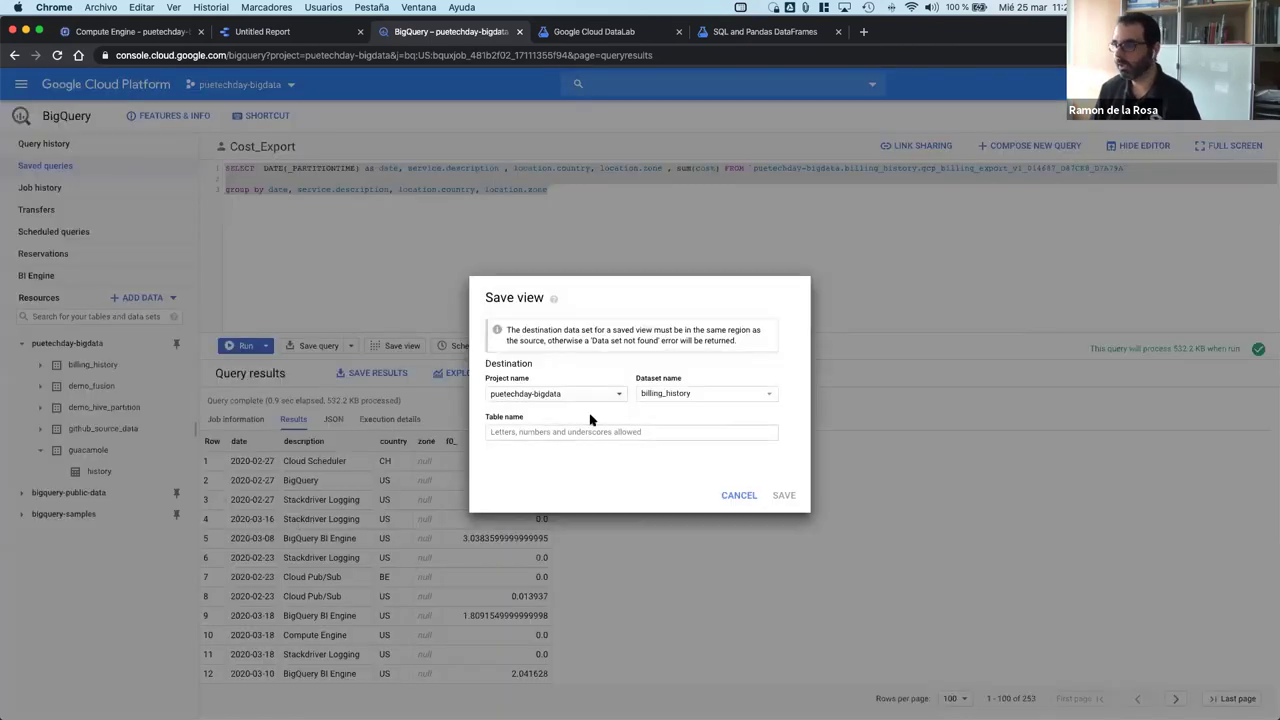
pyautogui.click(764, 397)
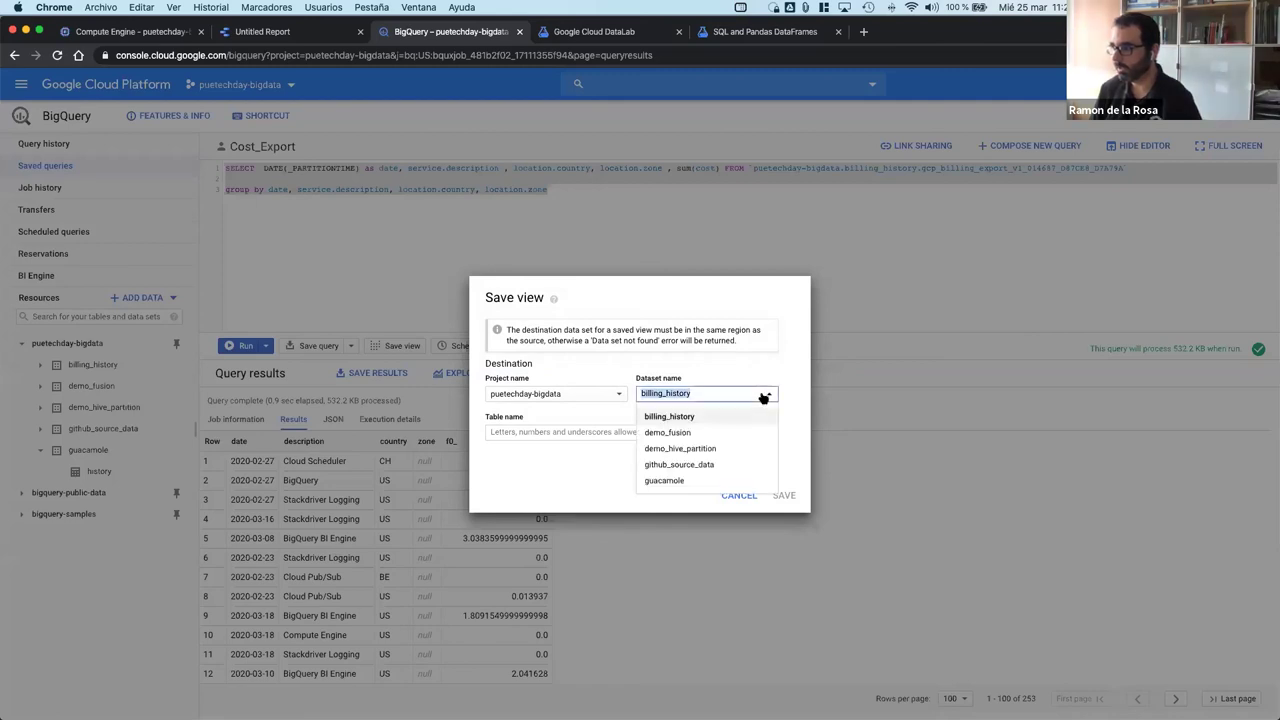
pyautogui.click(662, 480)
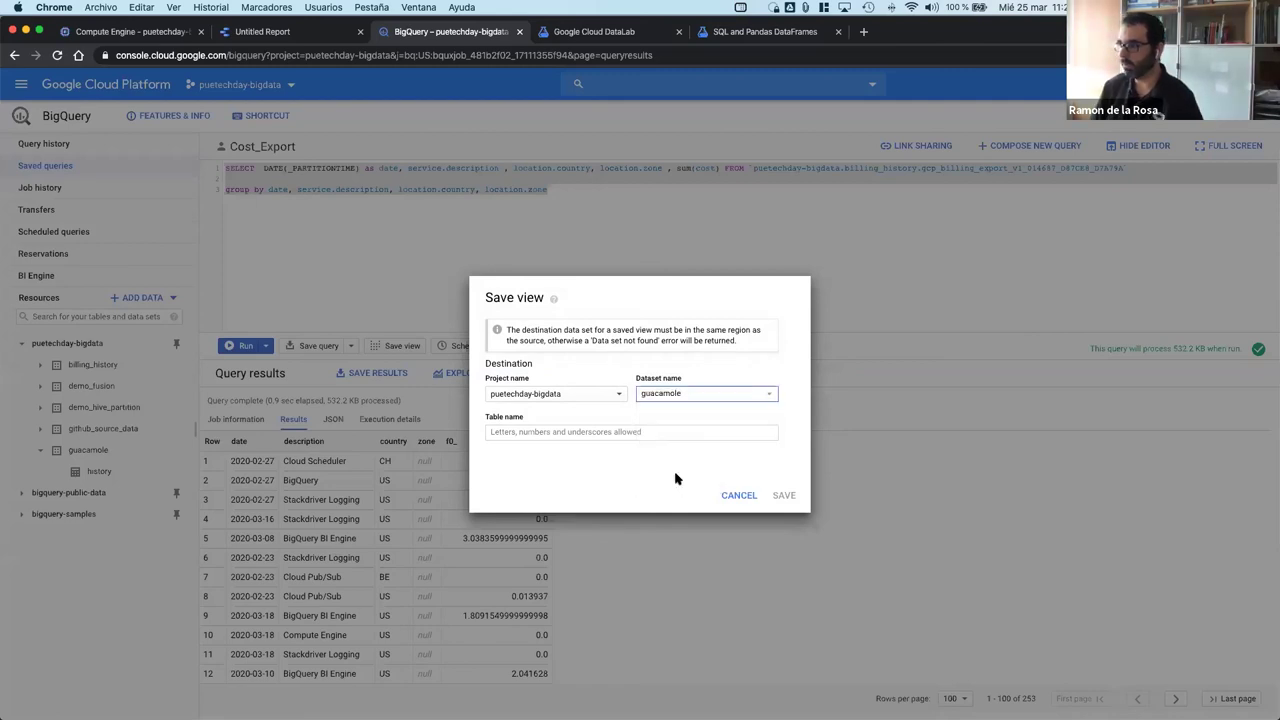
pyautogui.click(604, 431)
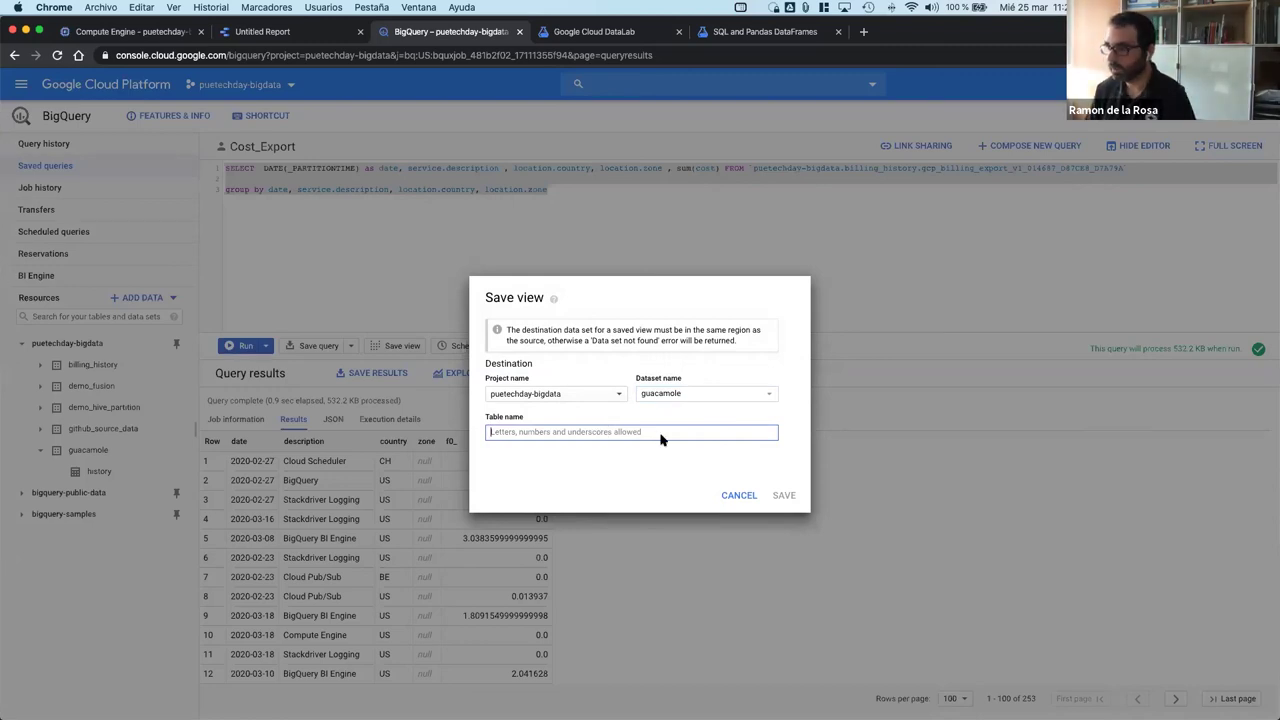
pyautogui.write('cos')
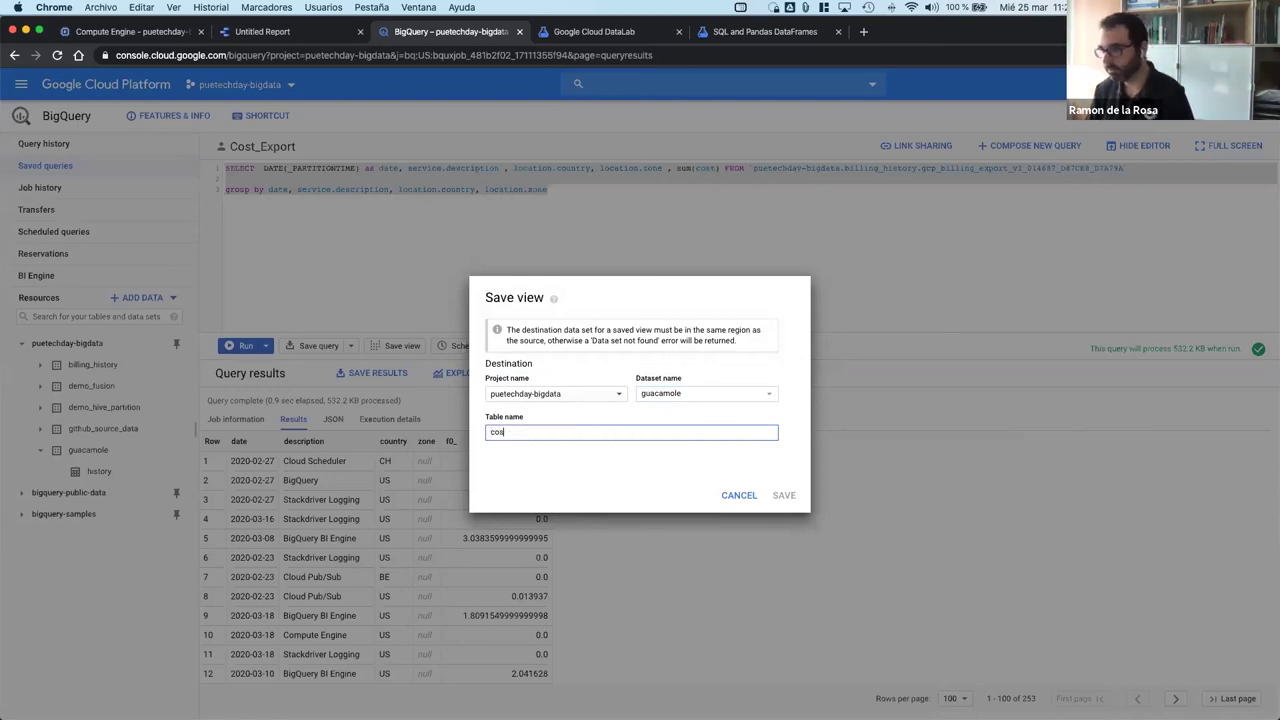
pyautogui.write('t_explorer')
pyautogui.click(784, 495)
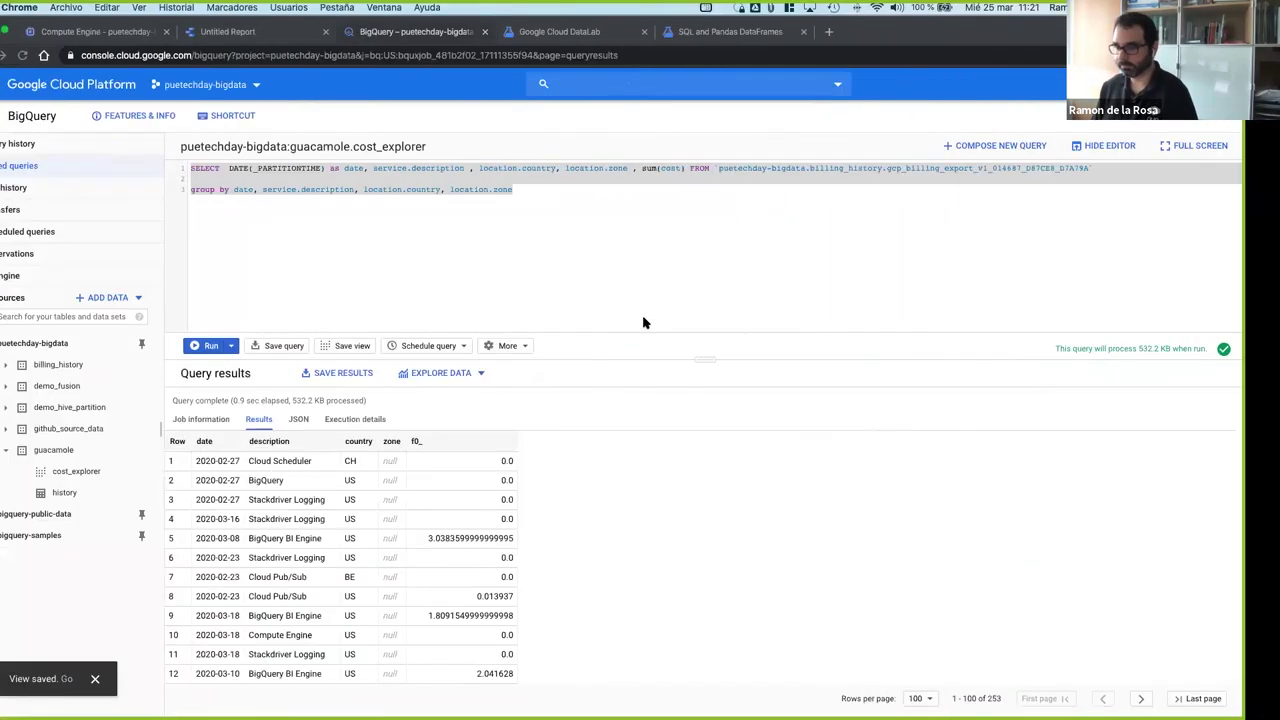
# Step: In the second account, open puetechday-bigdata > guacamole > cost_explorer and load a query on the view
pyautogui.hotkey('ctrl', 'Right')
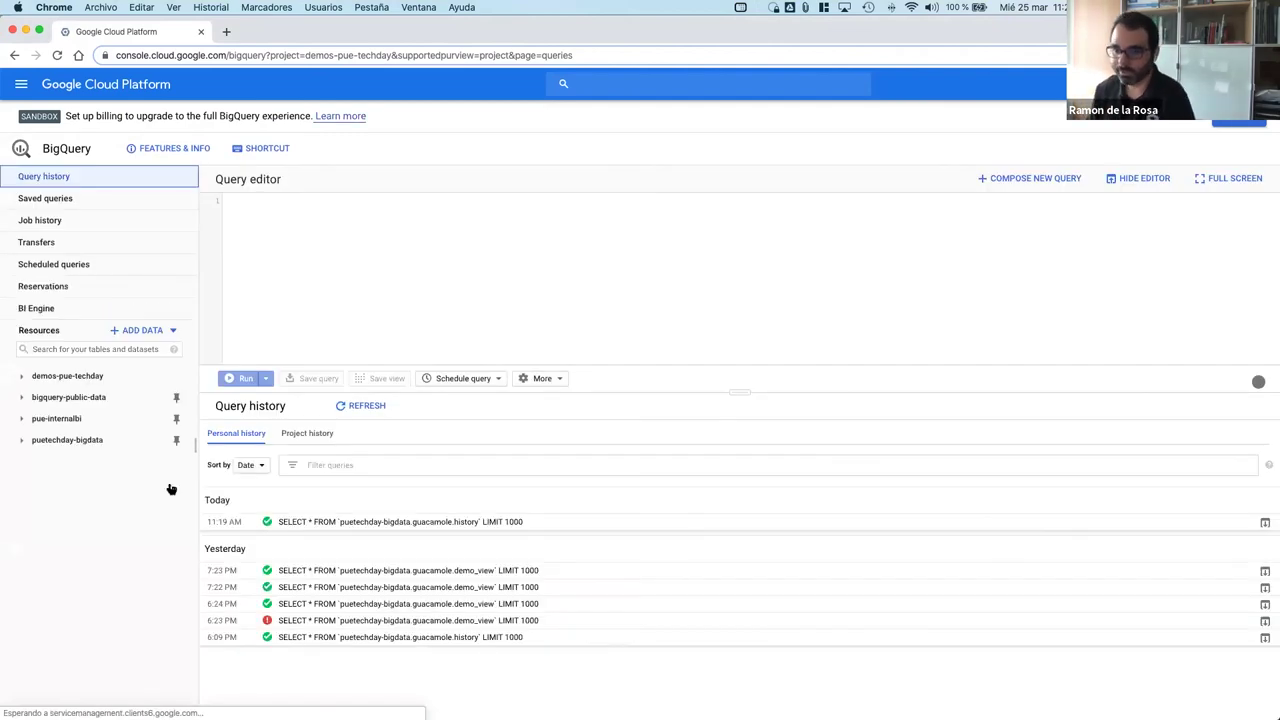
pyautogui.click(22, 441)
pyautogui.click(40, 461)
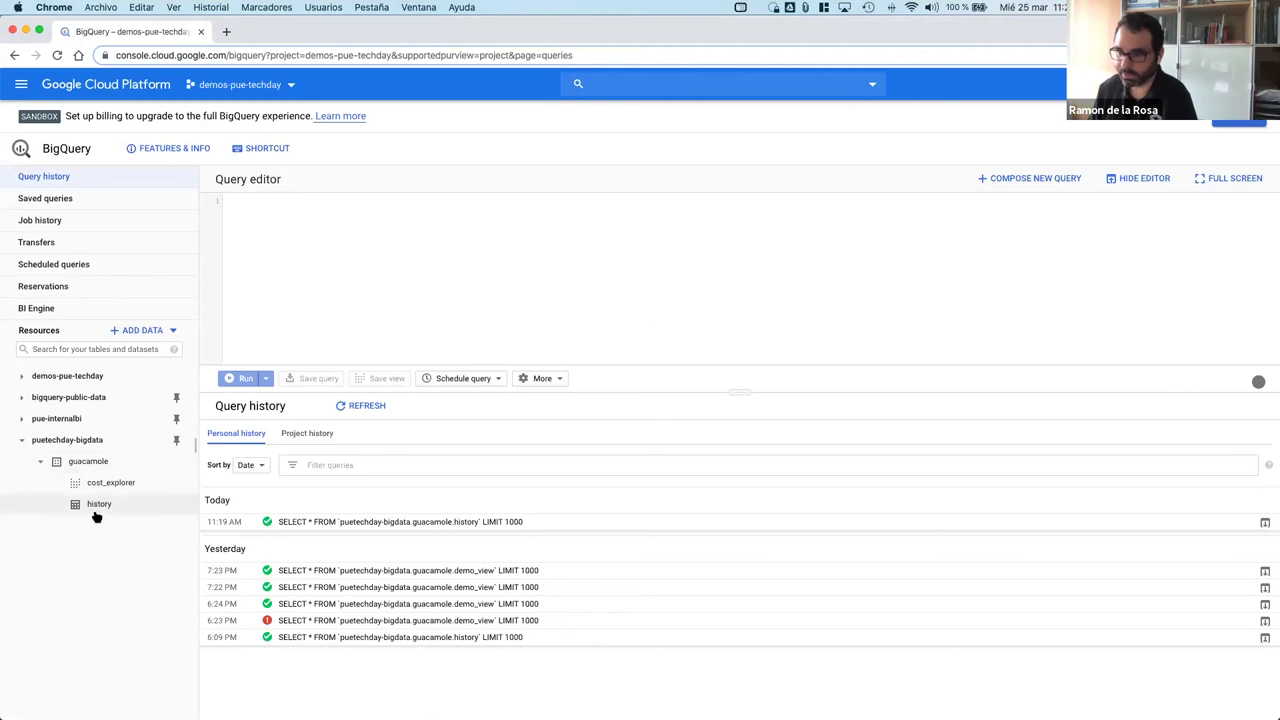
pyautogui.click(118, 482)
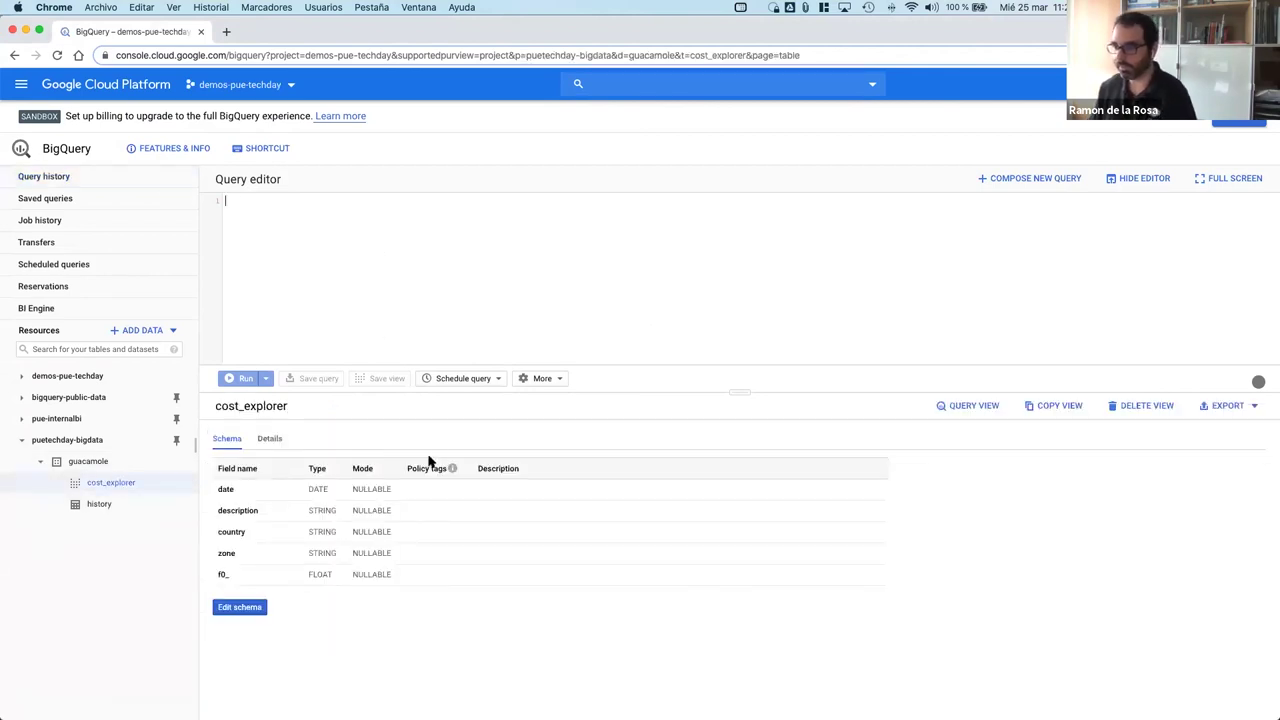
pyautogui.click(968, 407)
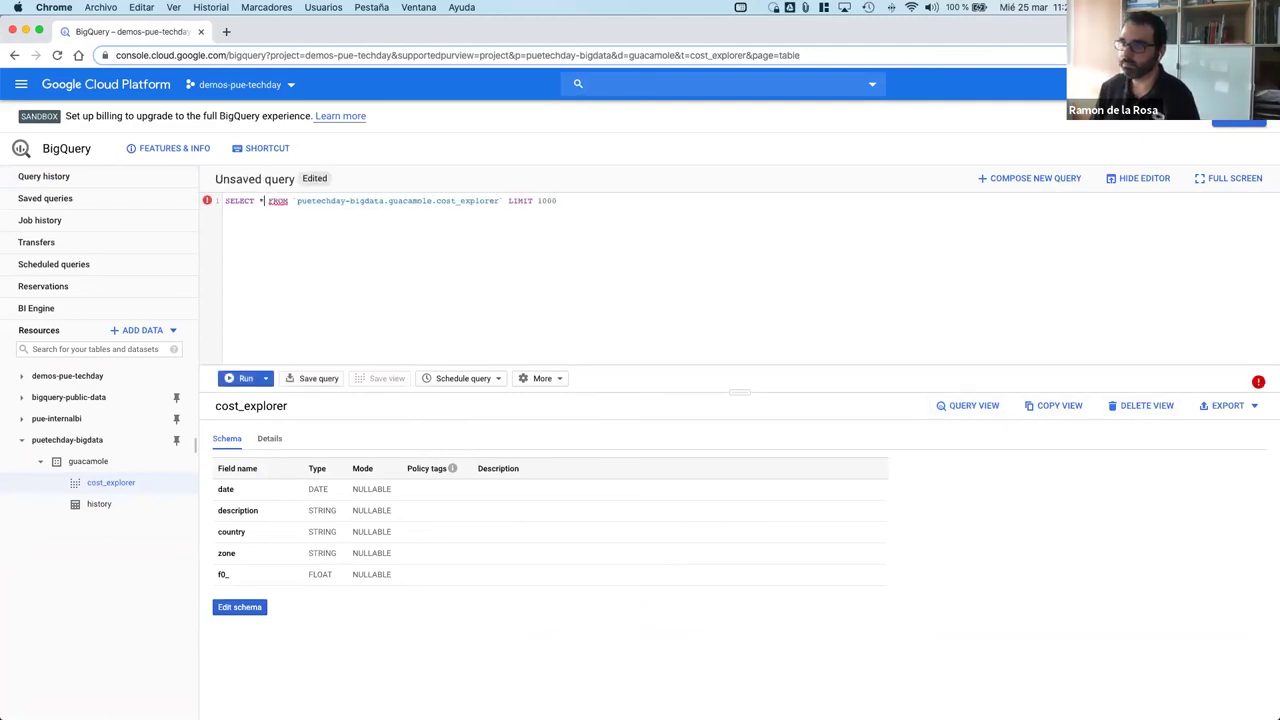
# Step: Run the cost_explorer query and dismiss the Access Denied error on the billing export table
pyautogui.click(246, 378)
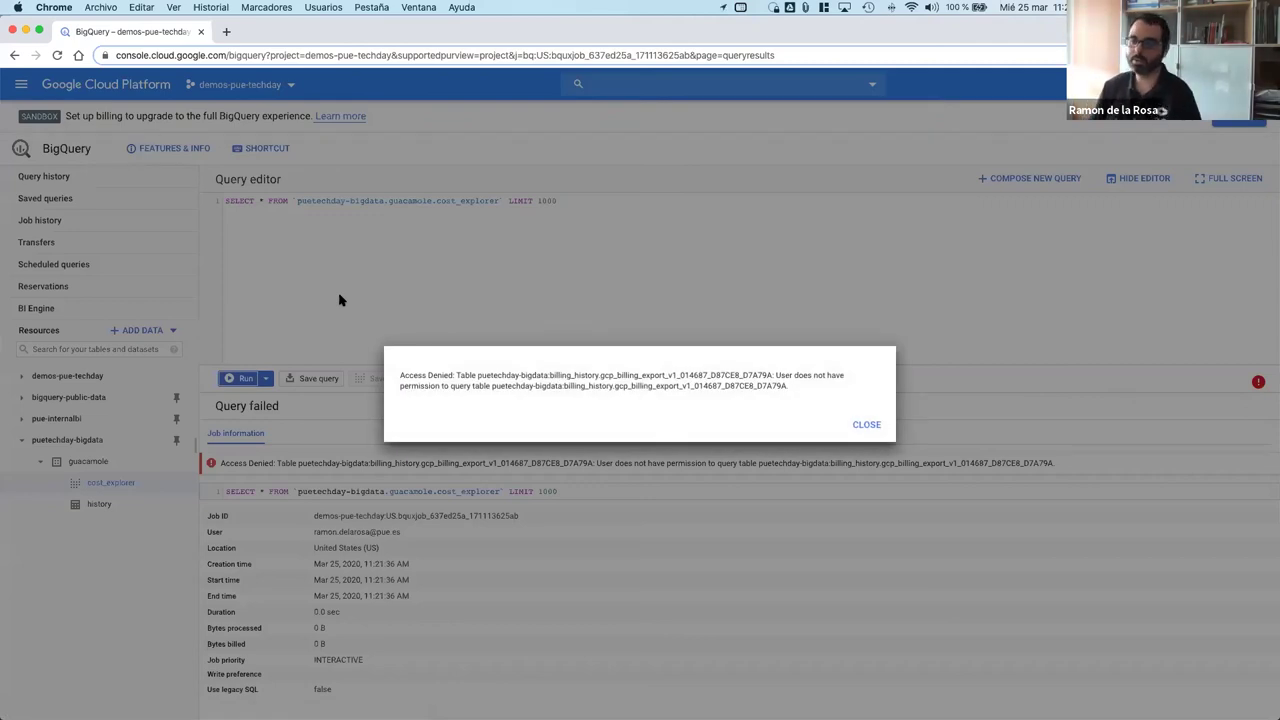
pyautogui.click(868, 426)
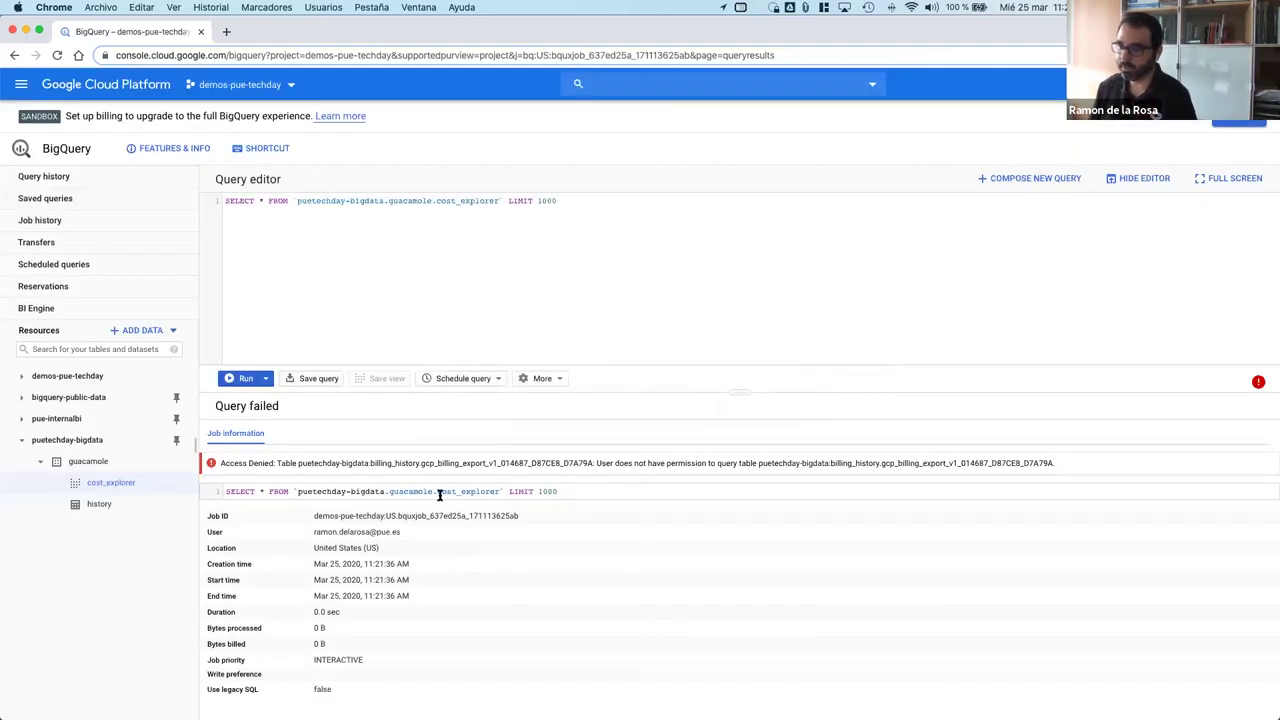
pyautogui.scroll(-1, 389, 489)
pyautogui.scroll(1, 389, 479)
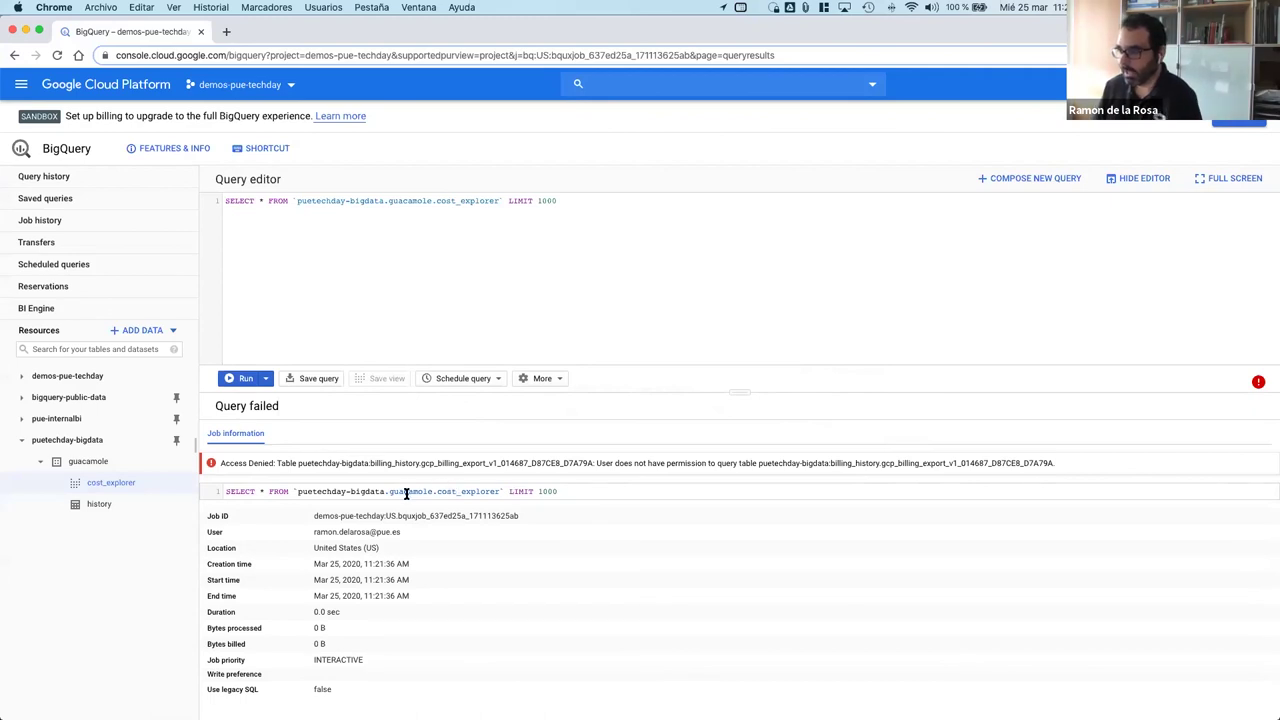
# Step: Select cost_explorer's defining query in its Details, then return to the billing owner's window
pyautogui.click(104, 485)
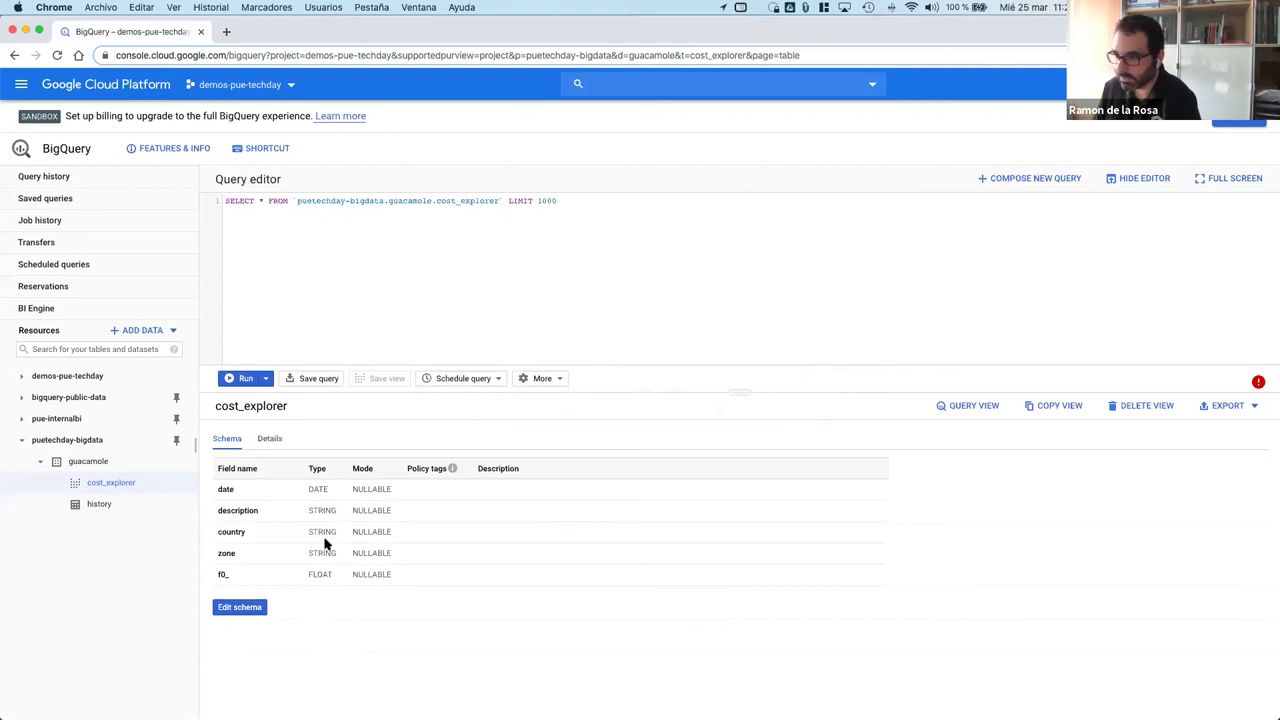
pyautogui.click(278, 446)
pyautogui.scroll(-1, 335, 607)
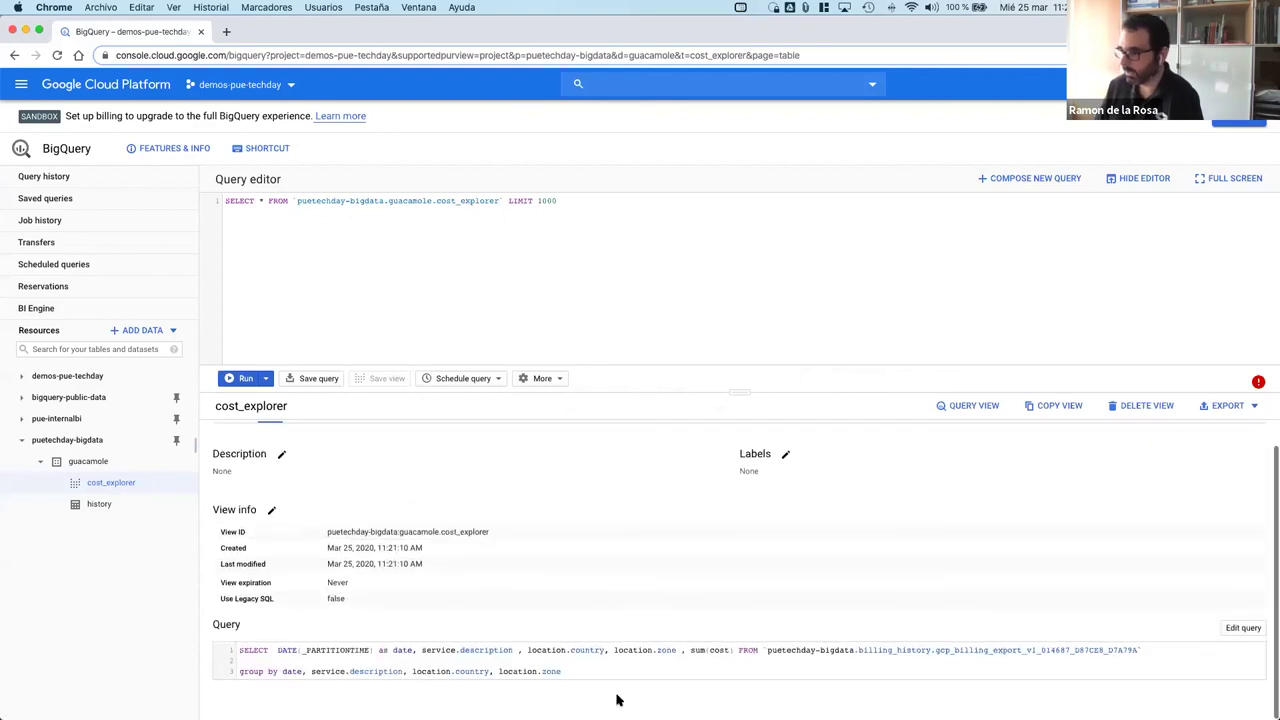
pyautogui.moveTo(562, 675); pyautogui.dragTo(238, 641)
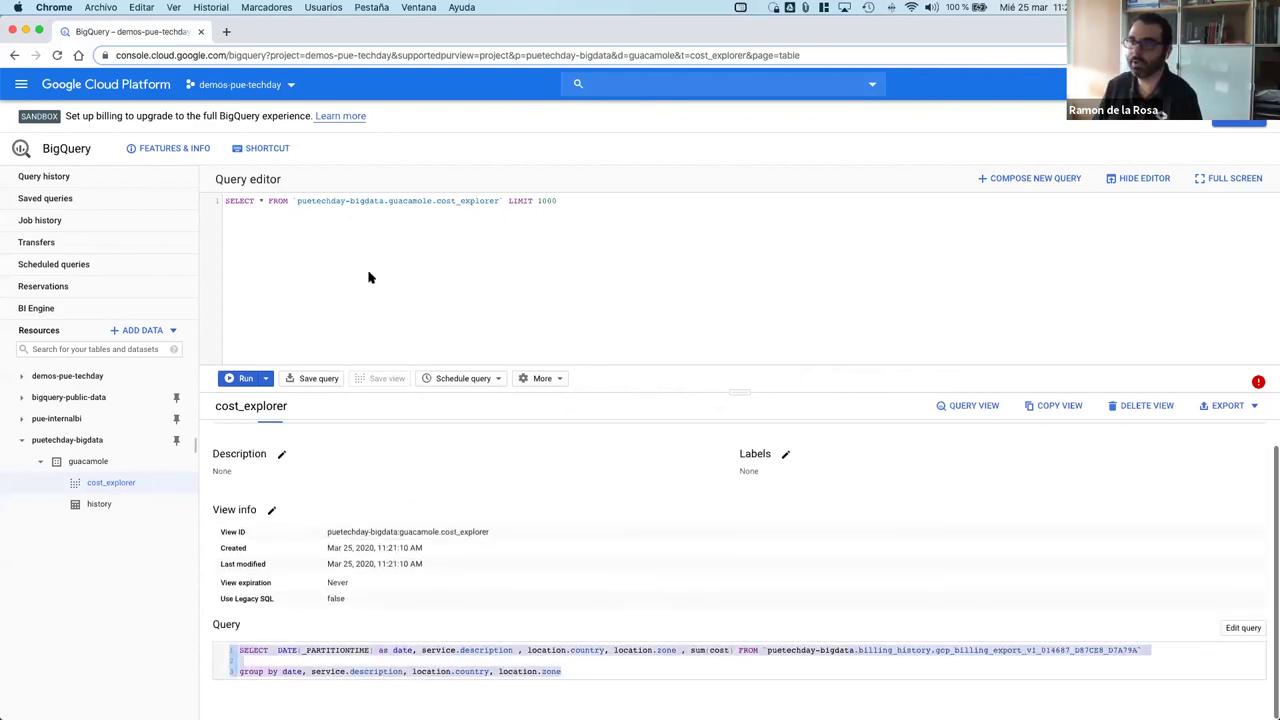
pyautogui.hotkey('ctrl', 'Right')
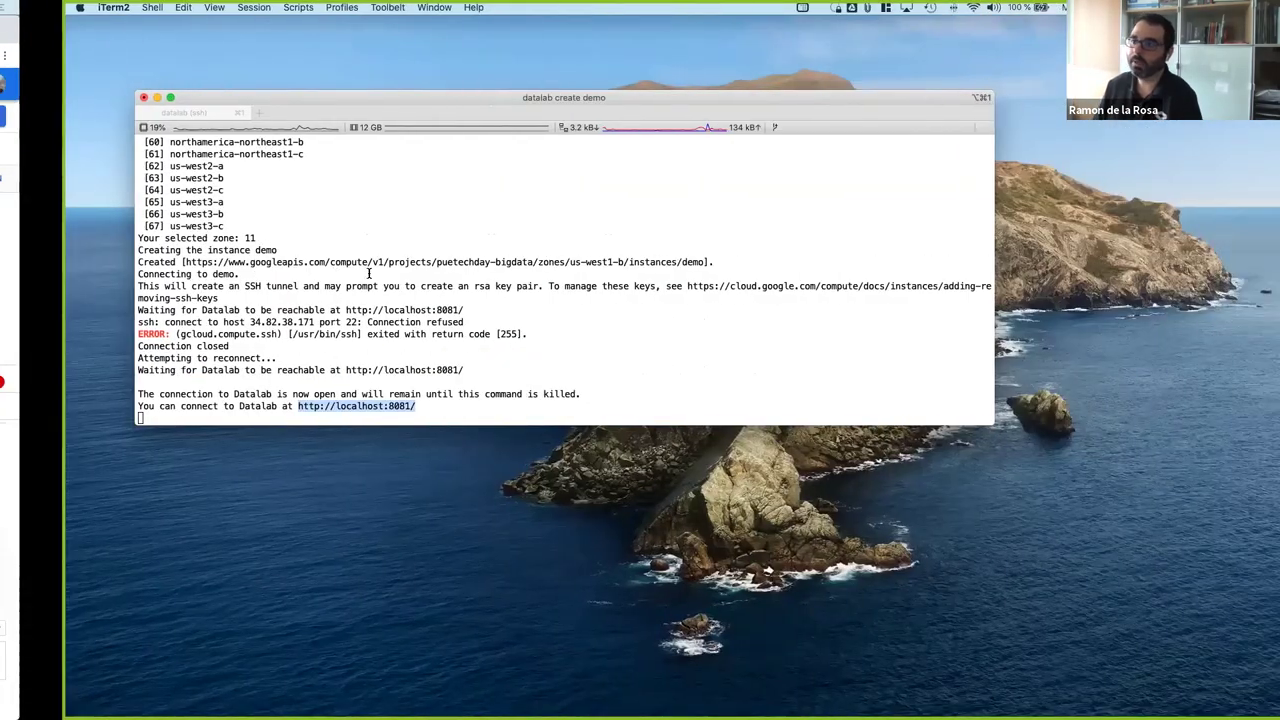
pyautogui.hotkey('ctrl', 'Left')
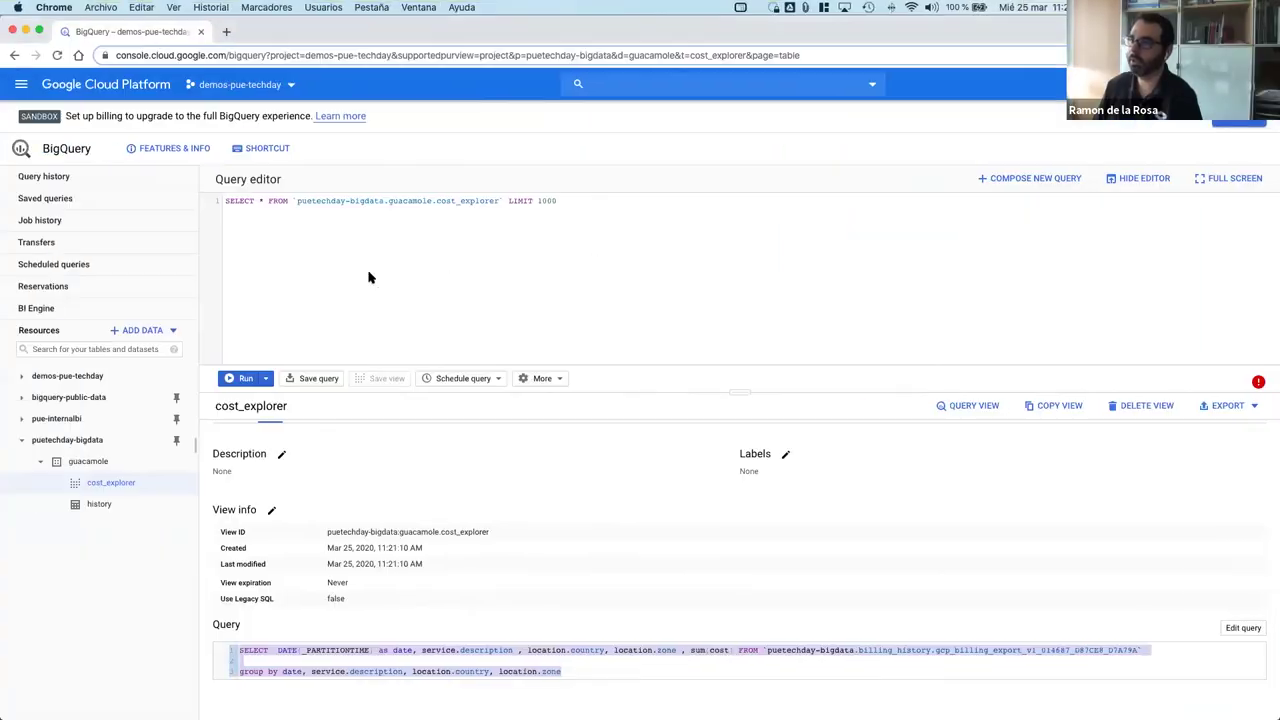
pyautogui.hotkey('ctrl', 'Left')
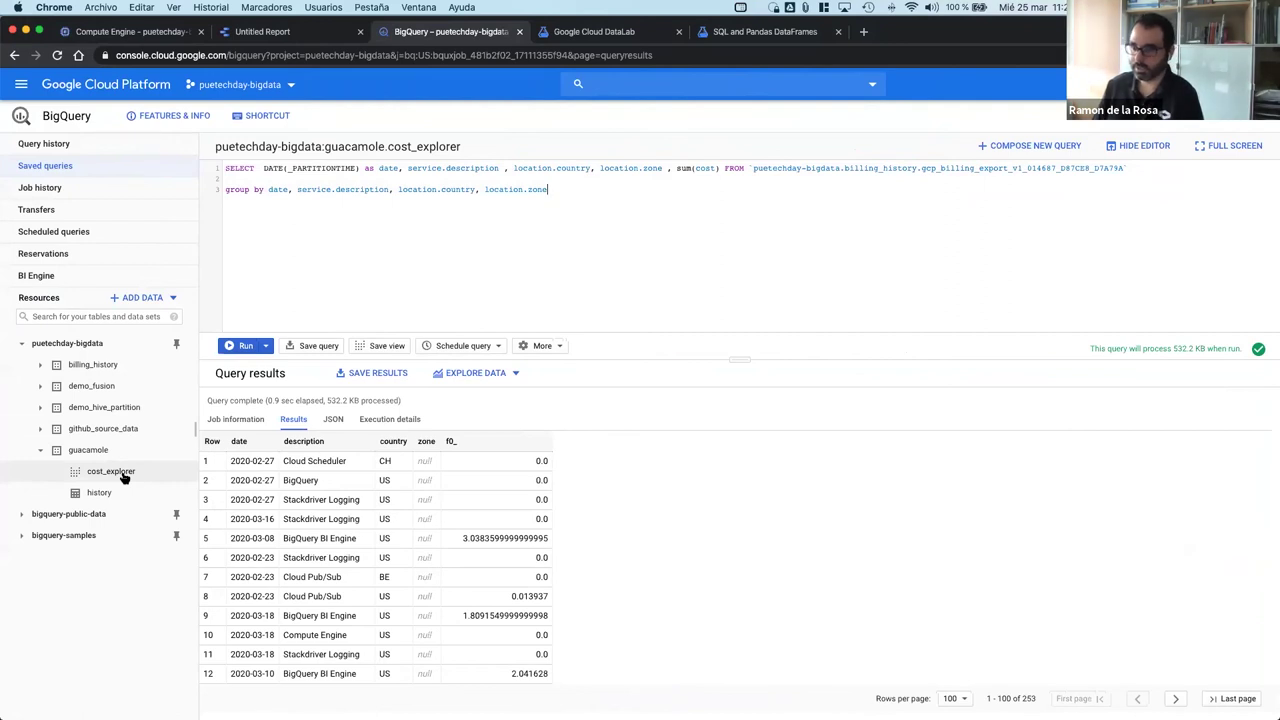
# Step: Open billing_history's Authorised Views sharing settings and choose guacamole as the view's dataset
pyautogui.click(114, 368)
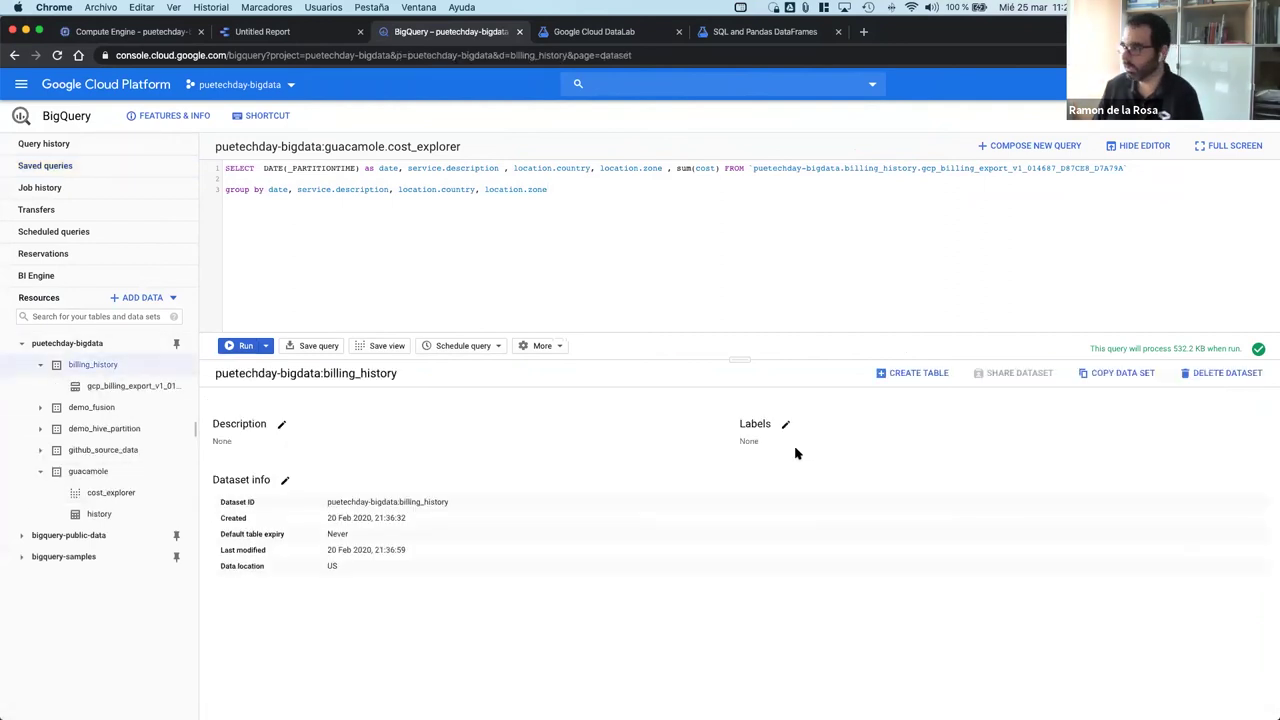
pyautogui.click(999, 376)
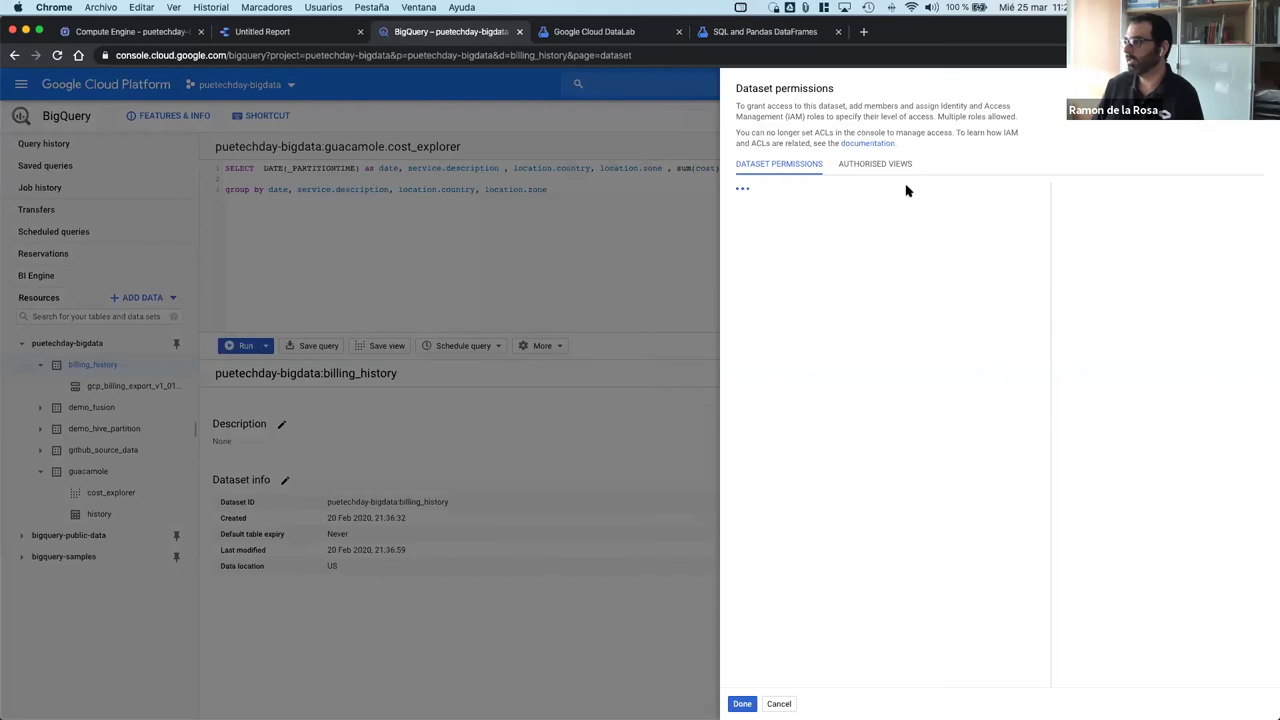
pyautogui.click(883, 166)
pyautogui.click(880, 268)
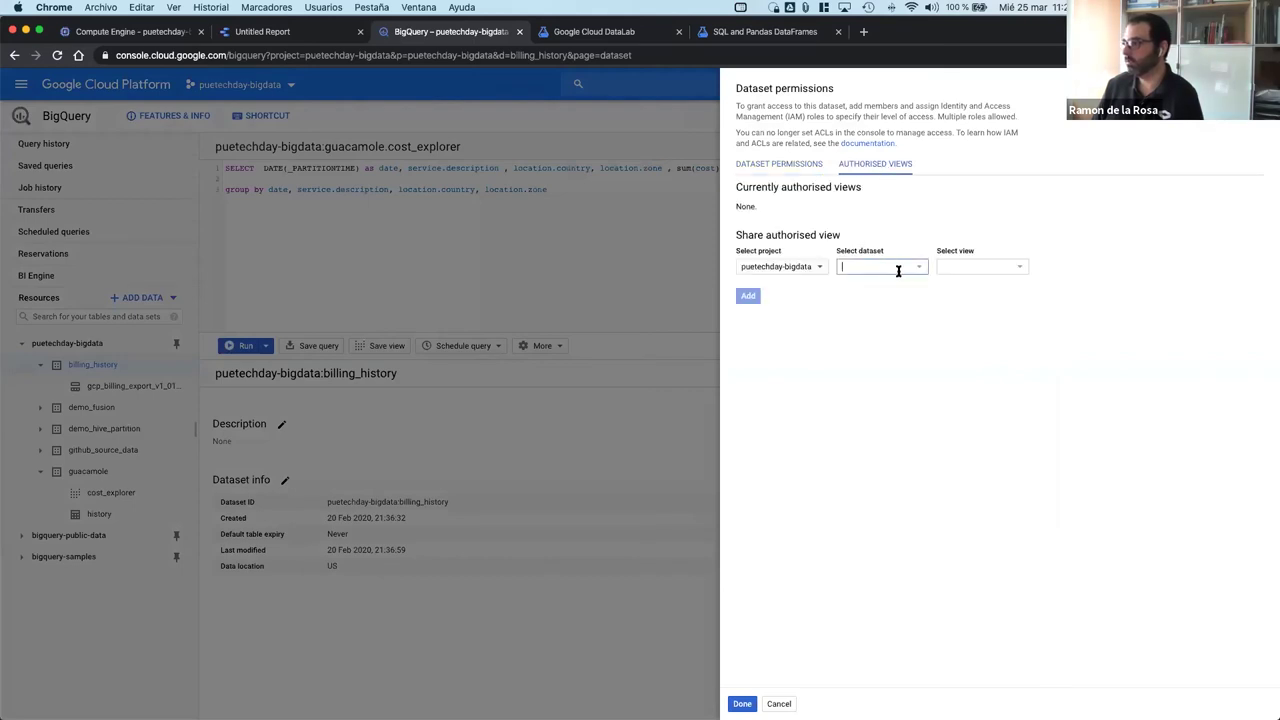
pyautogui.click(923, 271)
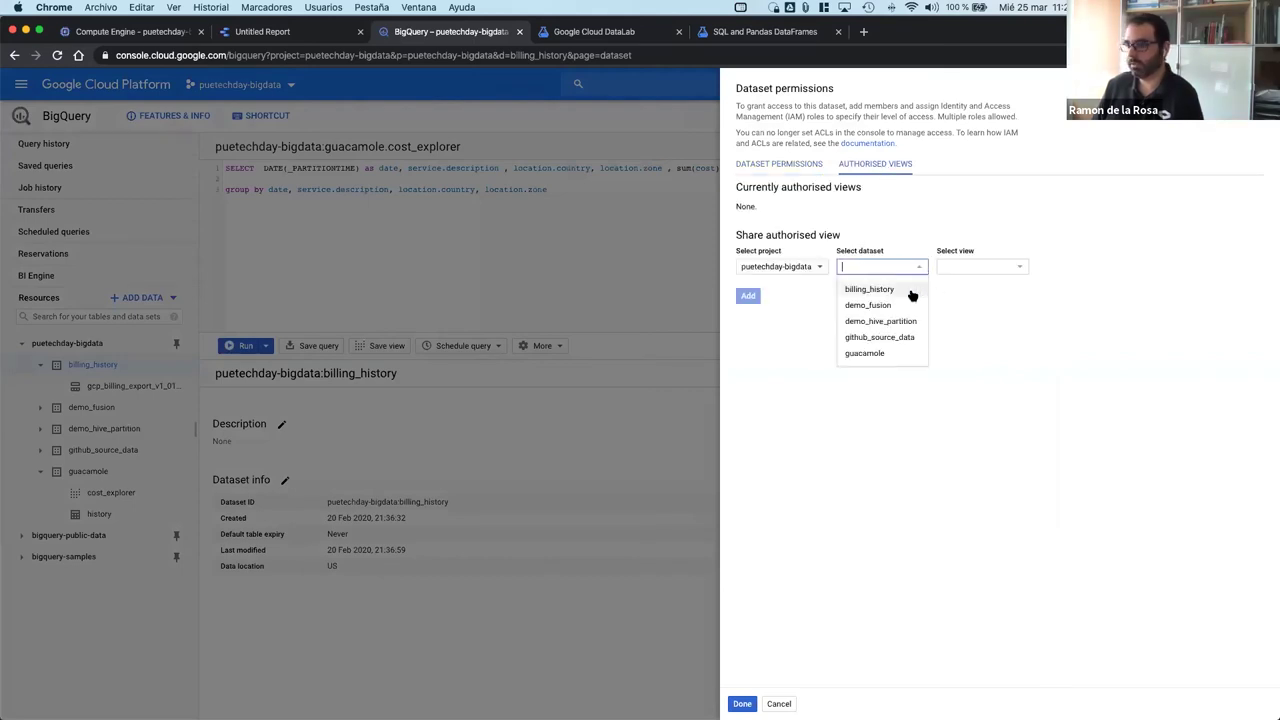
pyautogui.click(880, 353)
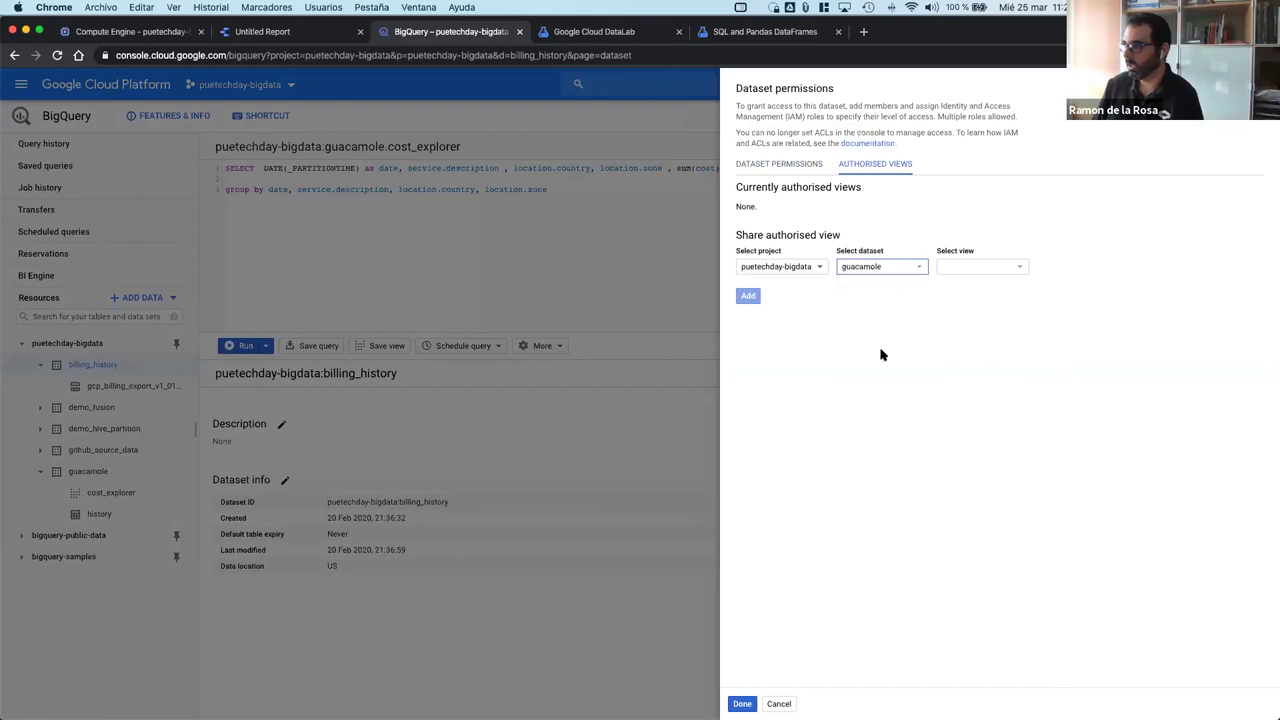
# Step: Authorise the cost_explorer view, save the permissions, and move to the second account's window
pyautogui.click(1002, 266)
pyautogui.click(1020, 270)
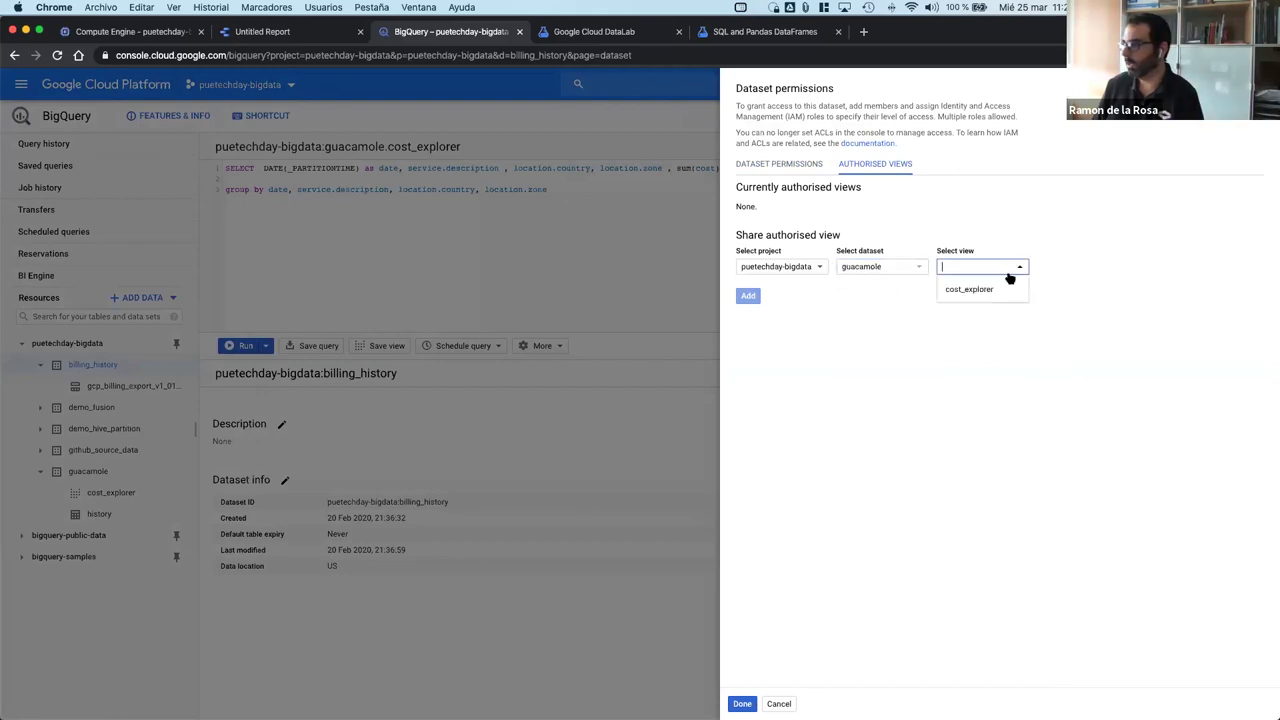
pyautogui.click(976, 287)
pyautogui.click(749, 297)
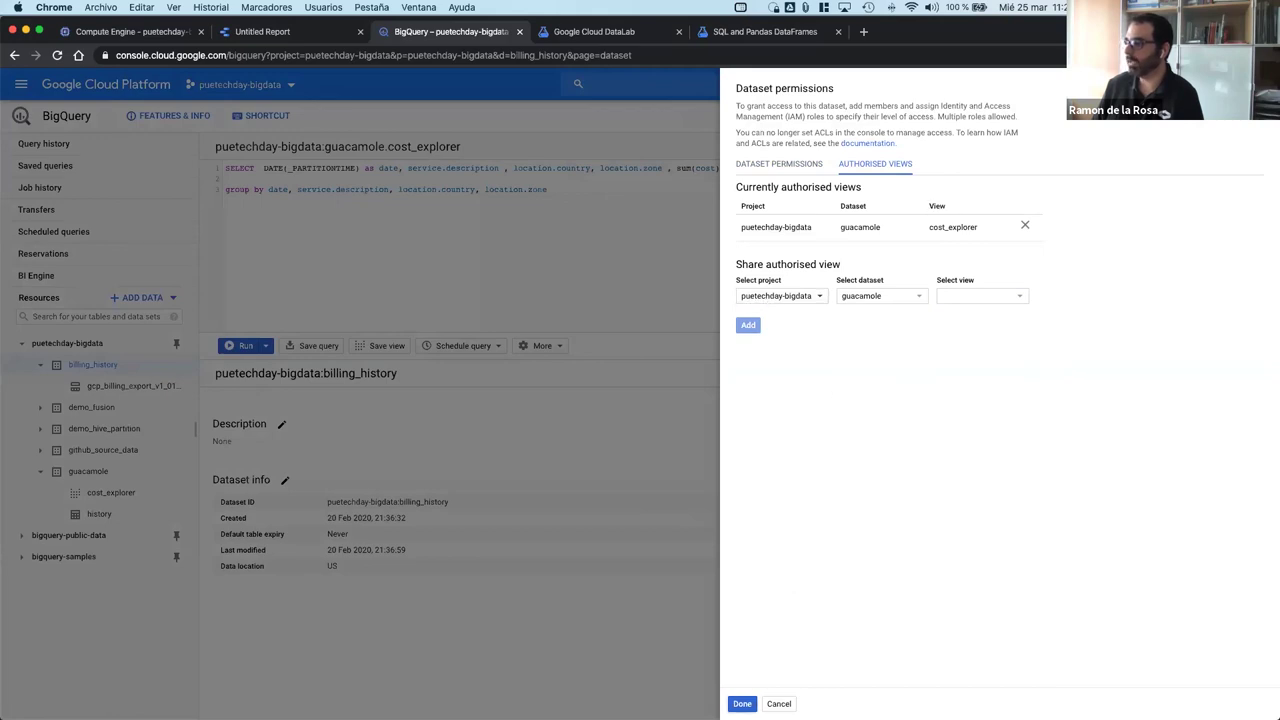
pyautogui.click(742, 703)
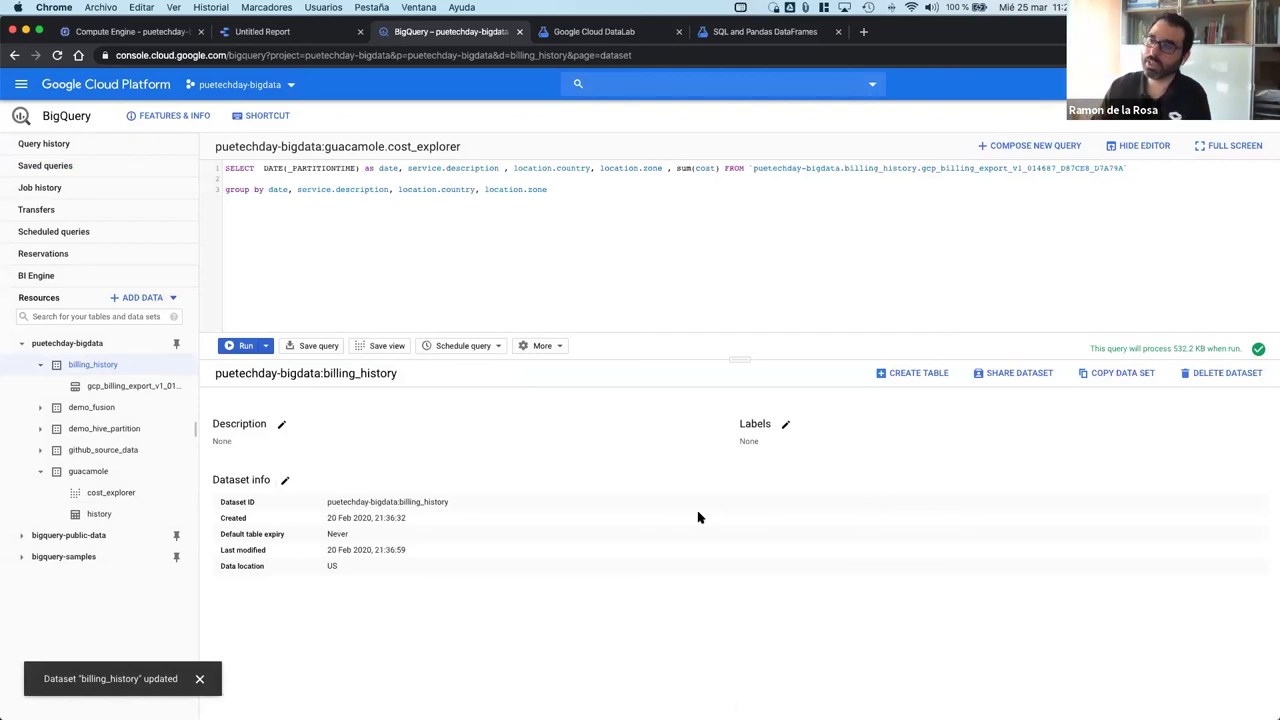
pyautogui.hotkey('ctrl', 'Right')
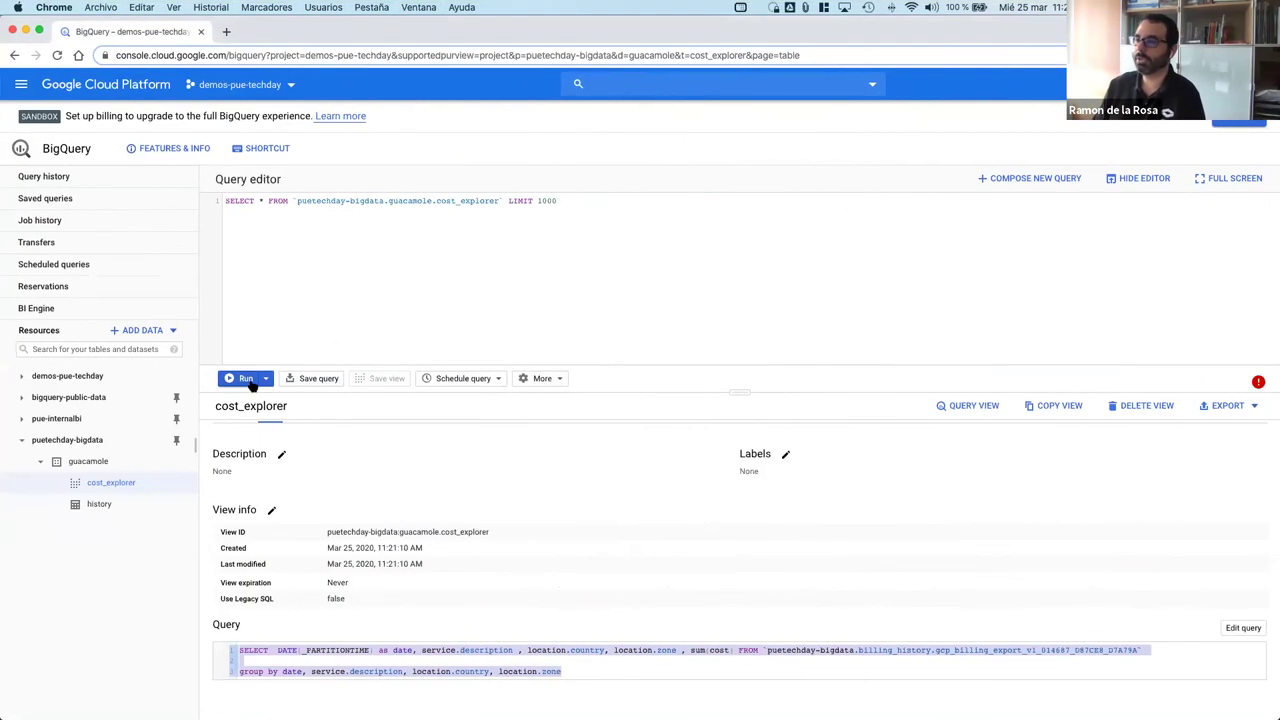
# Step: Run the cost_explorer query as the second account, confirm 253 rows, and return to the owner's window
pyautogui.click(247, 380)
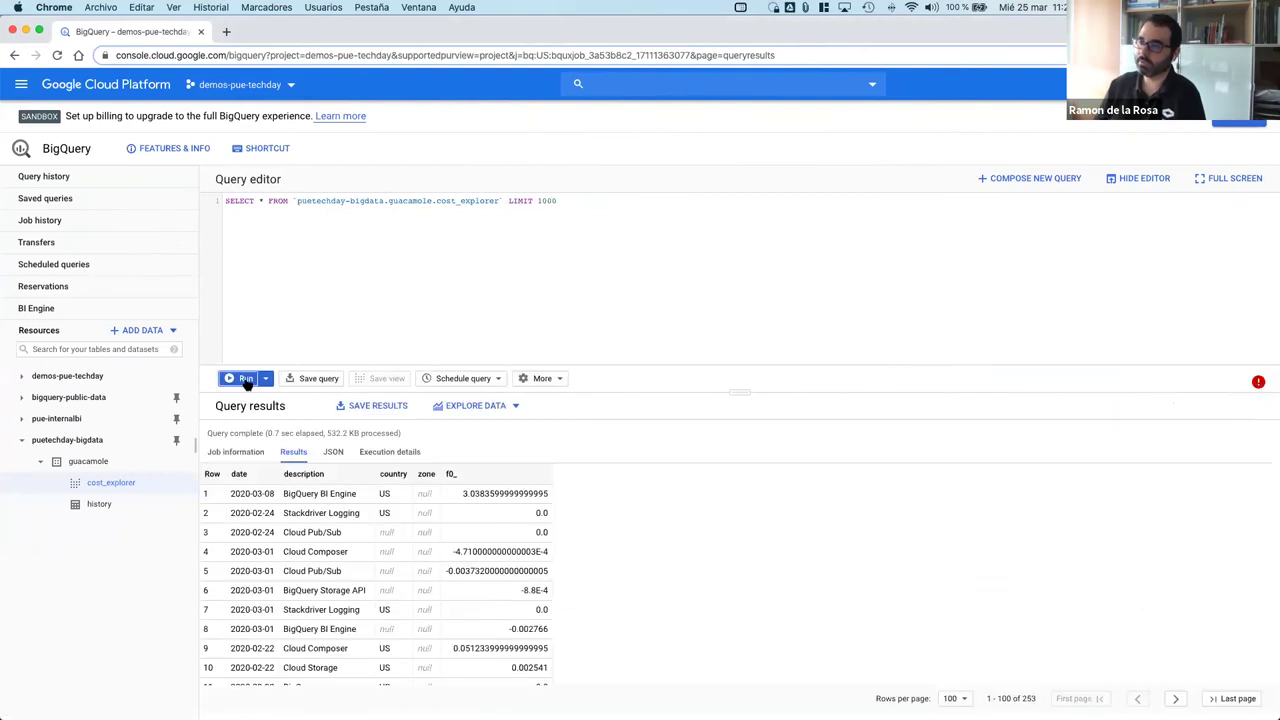
pyautogui.hotkey('ctrl', 'Left')
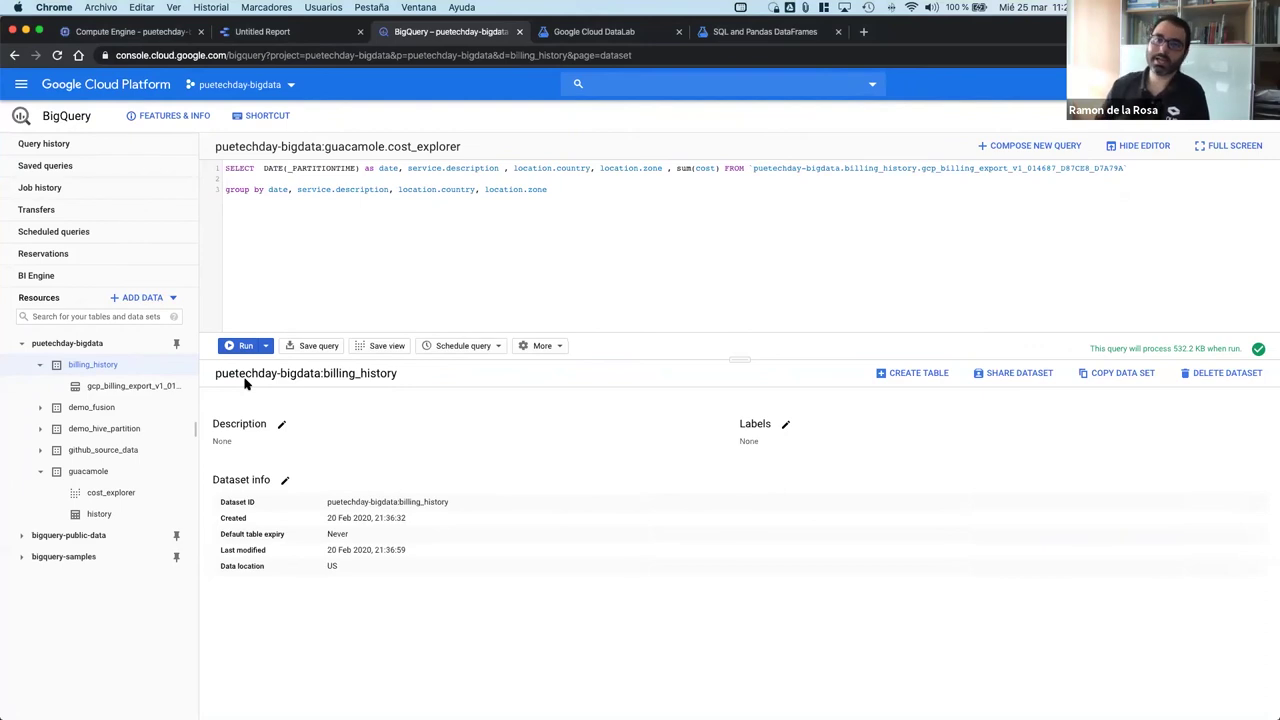
# Step: Go to Security > VPC Service Controls and select the netpooh.org organisation
pyautogui.click(21, 84)
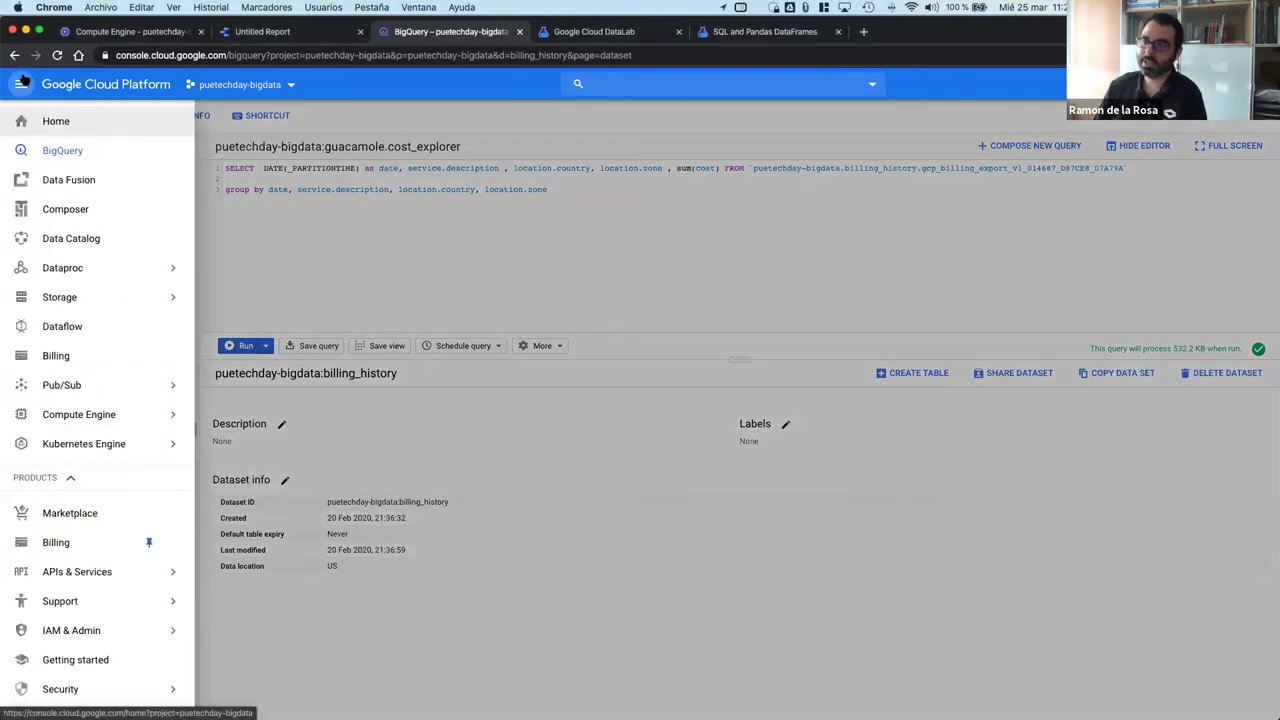
pyautogui.moveTo(94, 277)
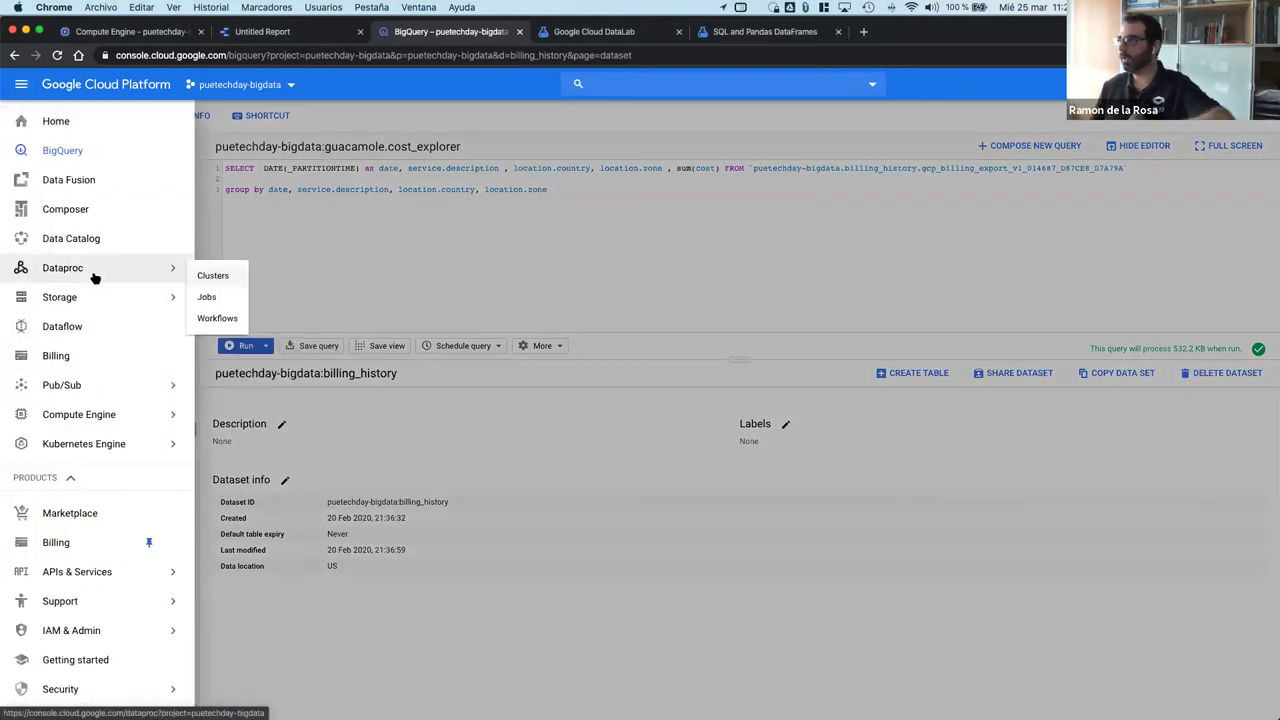
pyautogui.scroll(-1, 95, 452)
pyautogui.scroll(1, 97, 455)
pyautogui.scroll(-6, 97, 455)
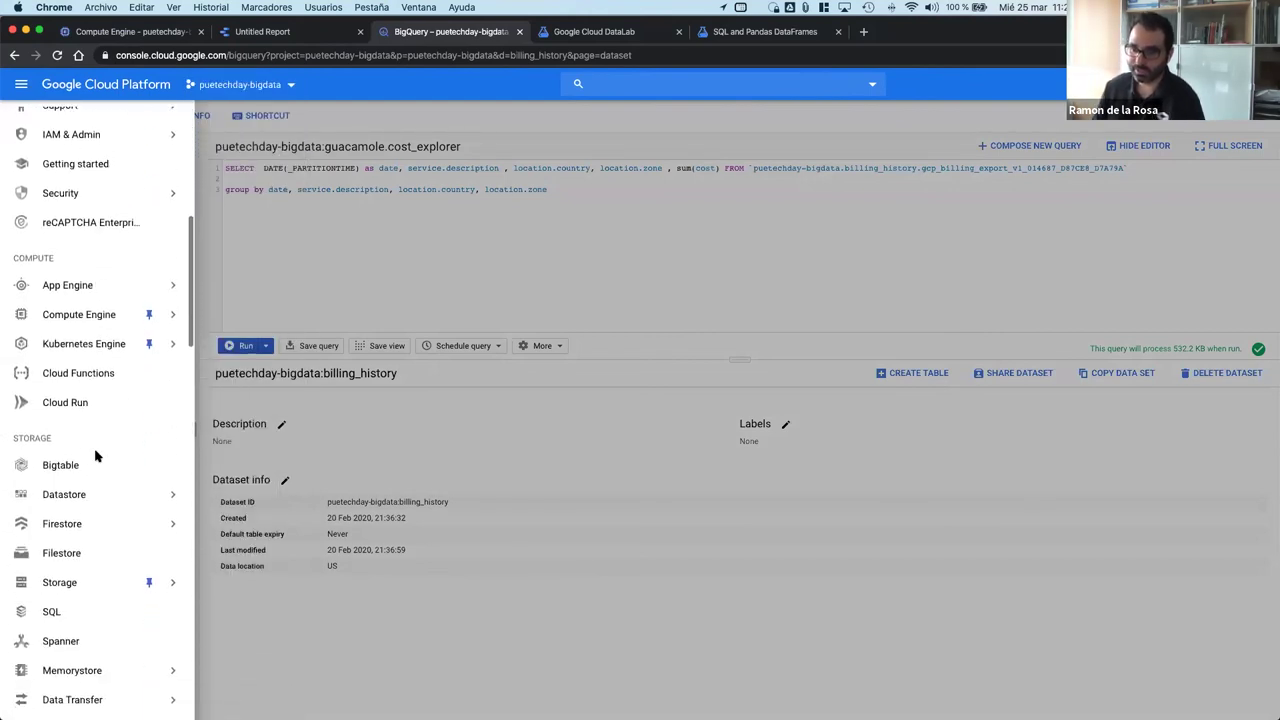
pyautogui.scroll(-8, 96, 457)
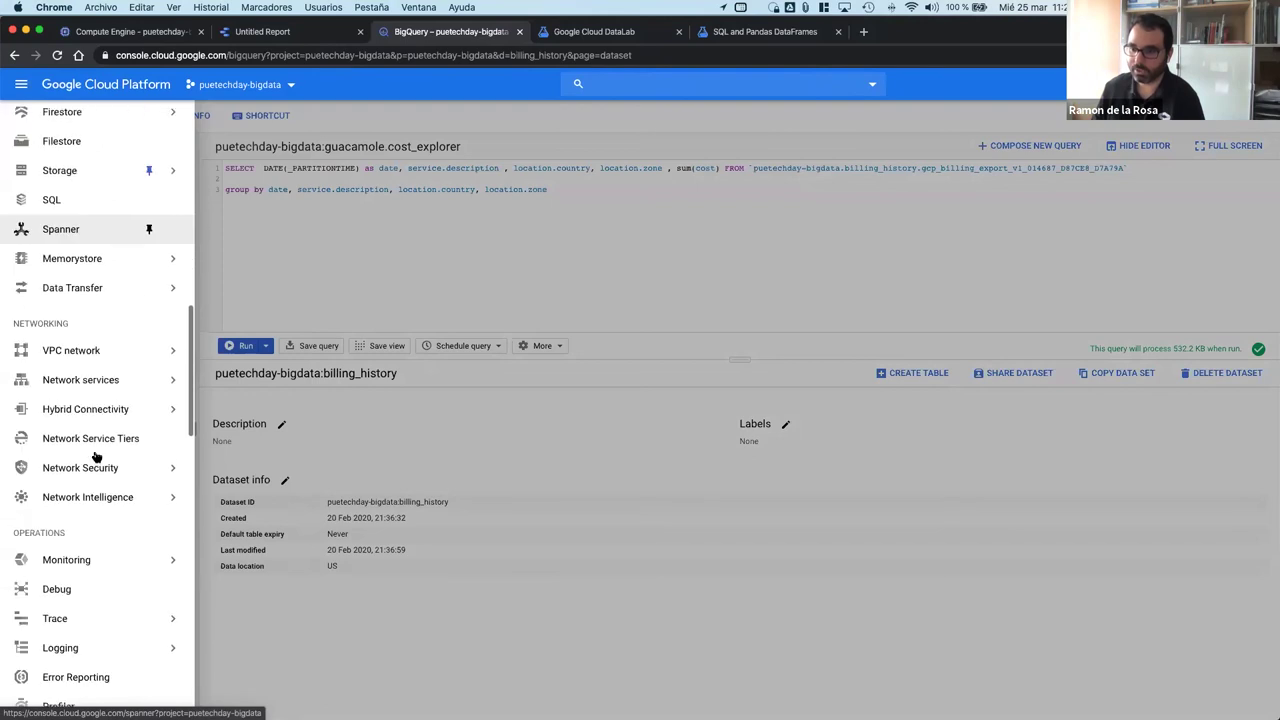
pyautogui.scroll(-1, 96, 457)
pyautogui.scroll(10, 96, 455)
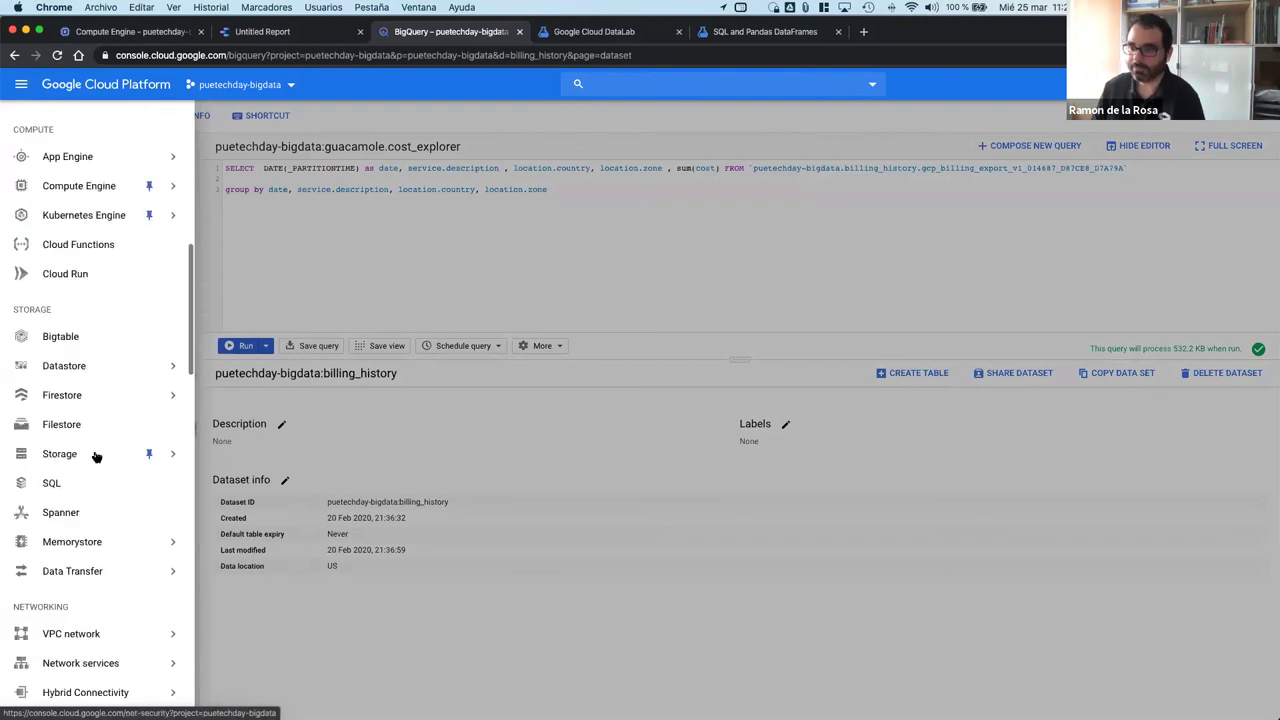
pyautogui.moveTo(141, 366)
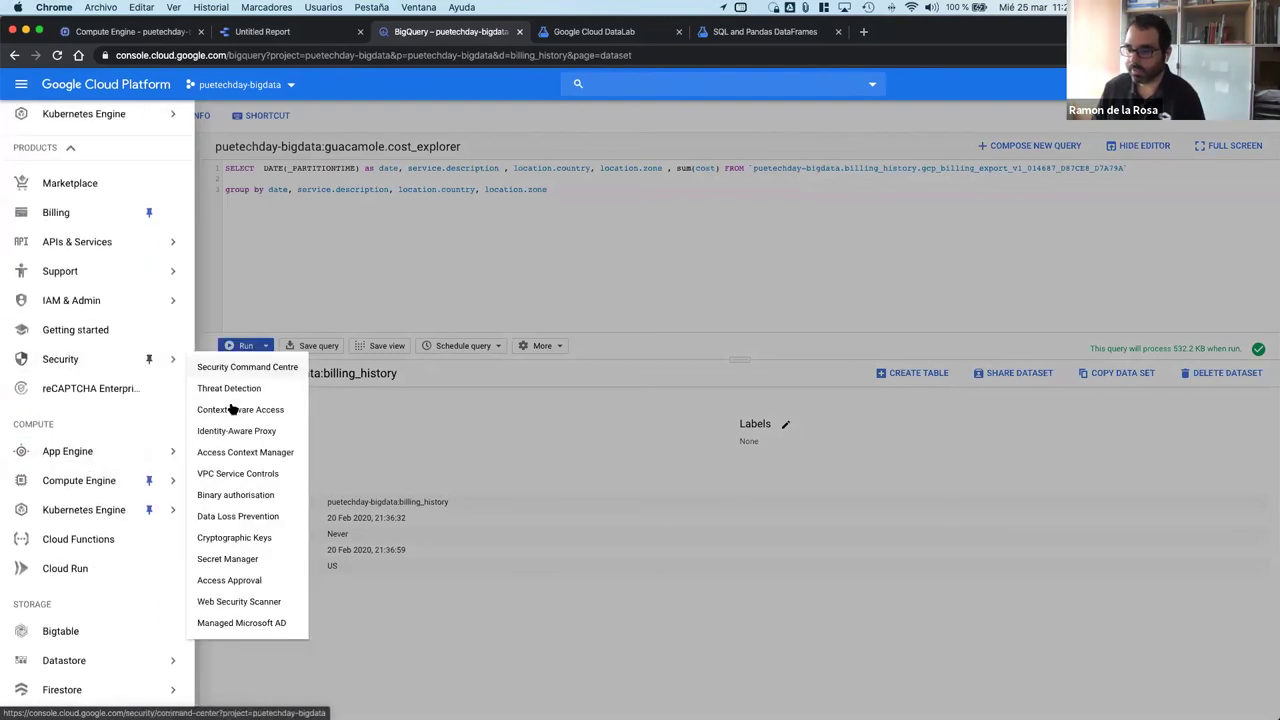
pyautogui.click(262, 474)
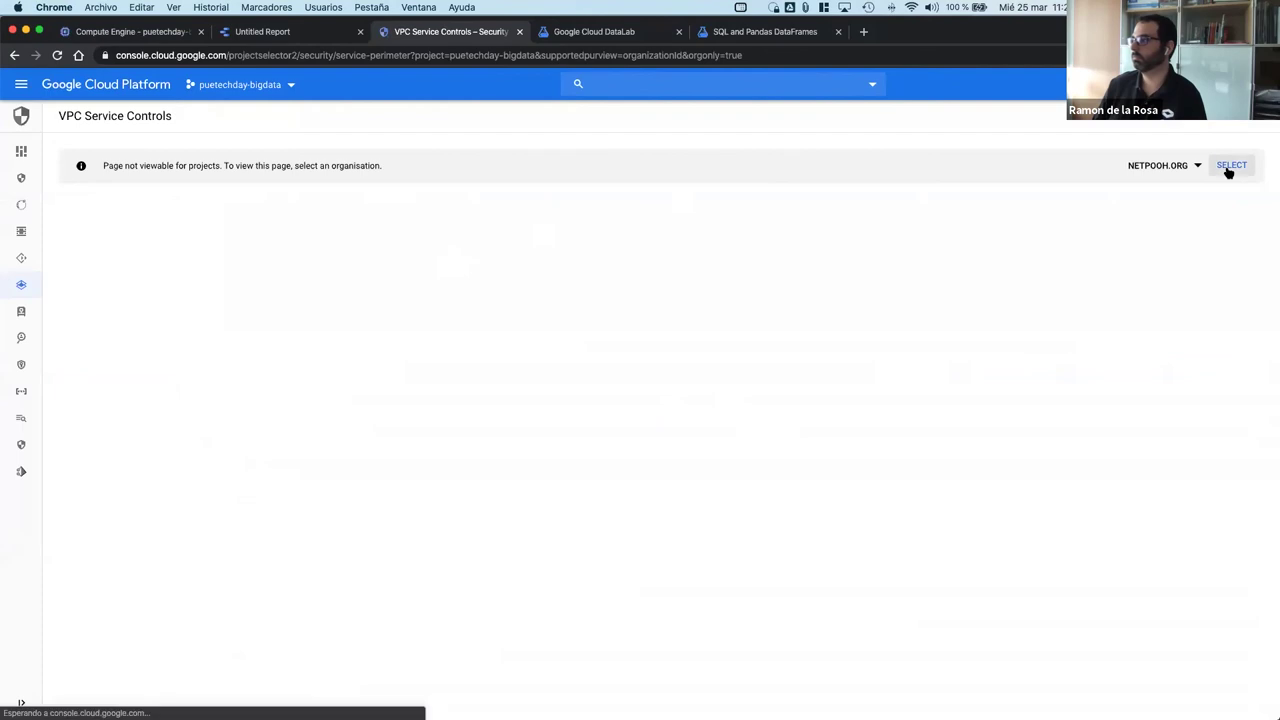
pyautogui.click(1230, 166)
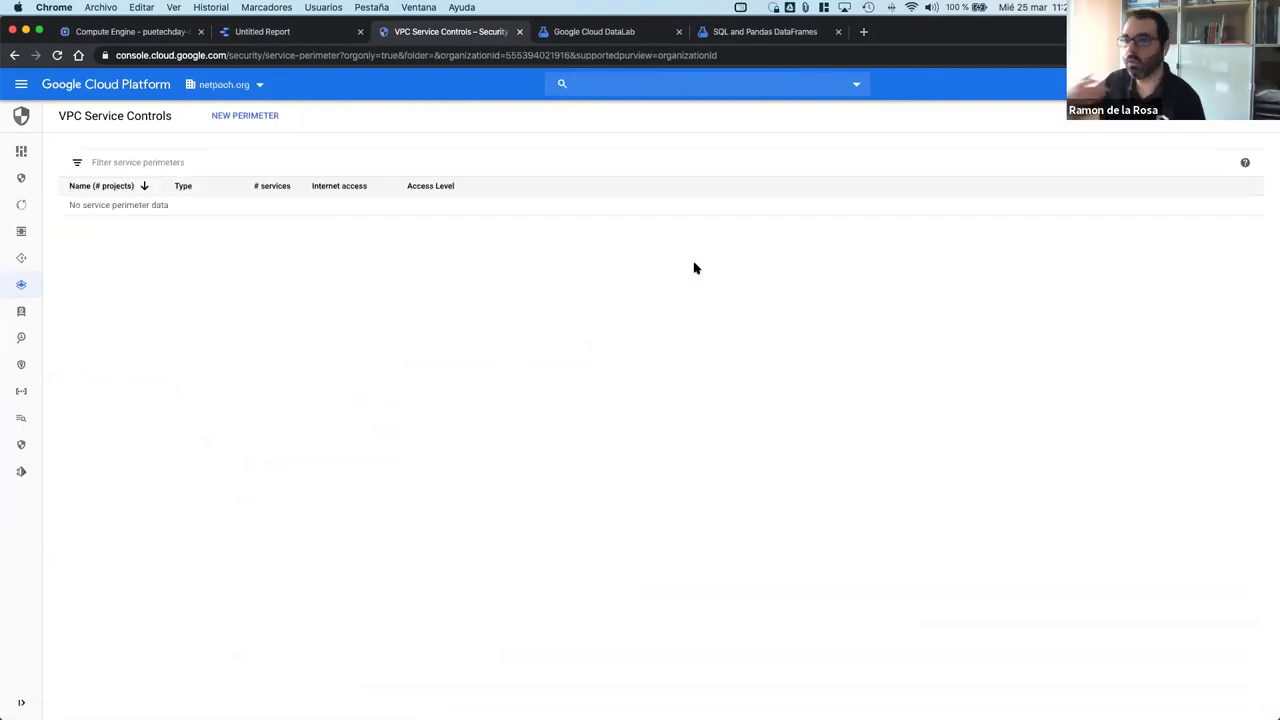
# Step: Start a new service perimeter and tick BigQuery API among the services to restrict
pyautogui.click(240, 115)
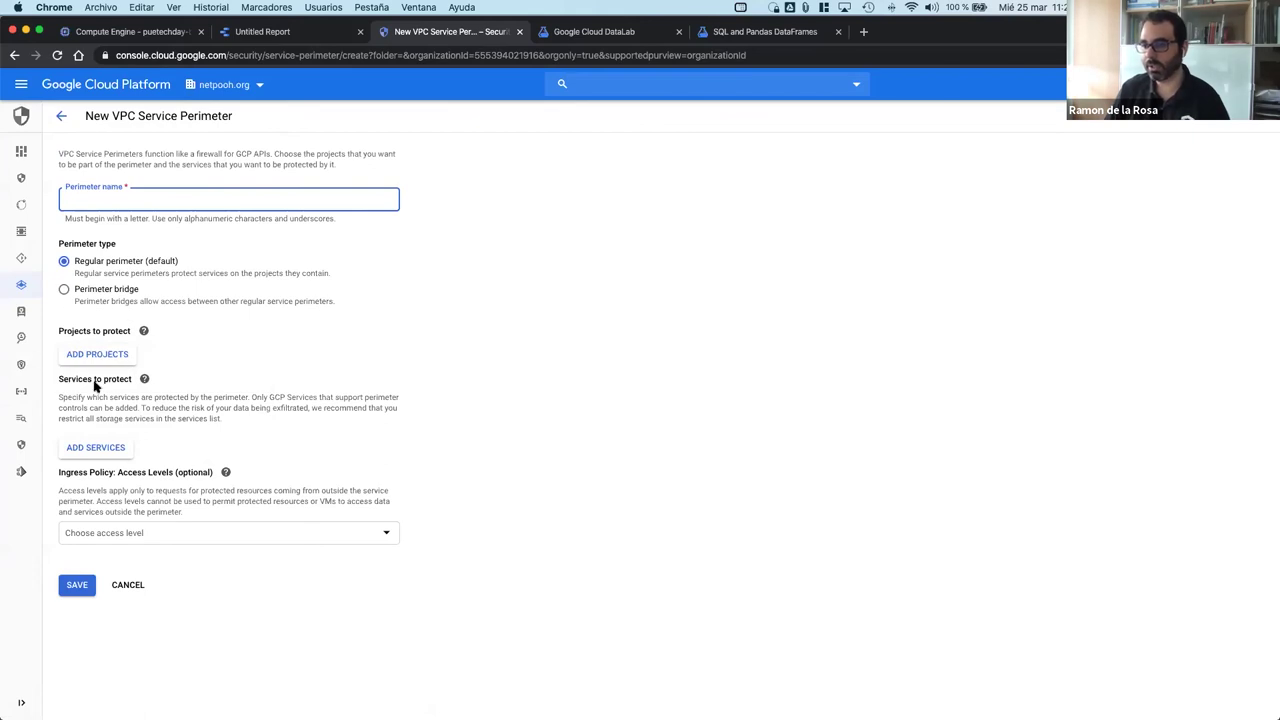
pyautogui.click(112, 449)
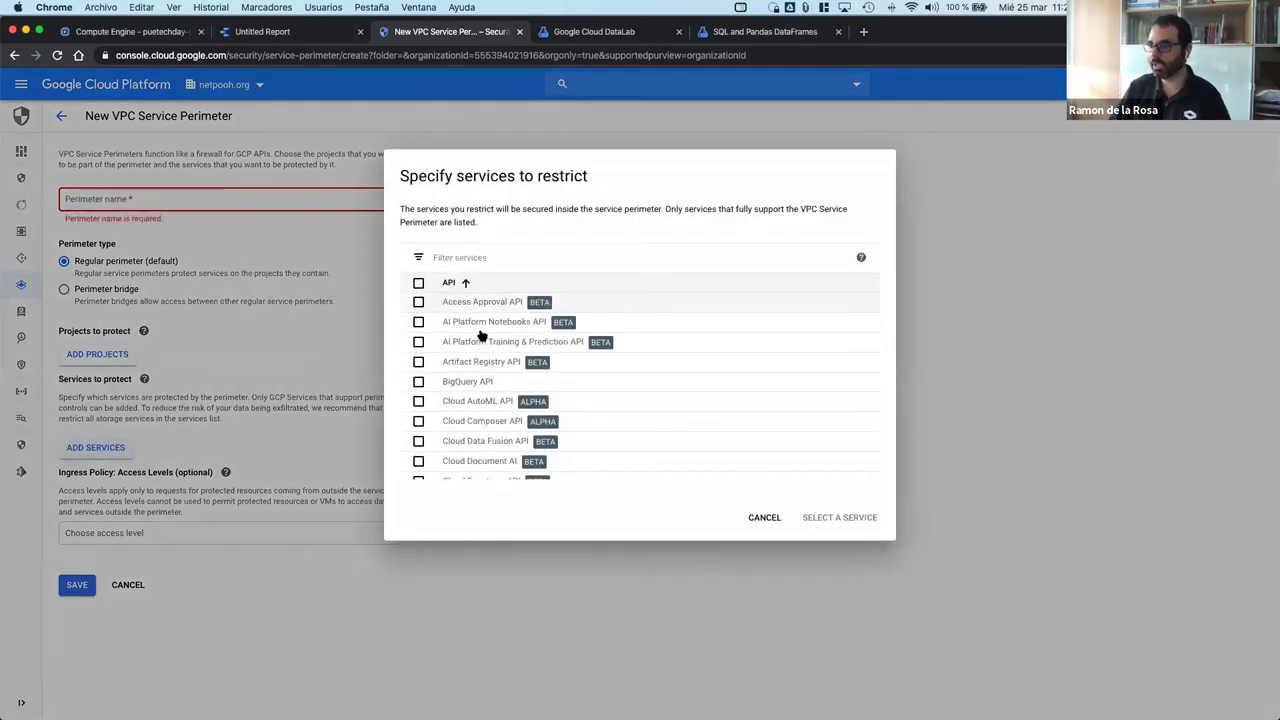
pyautogui.click(419, 347)
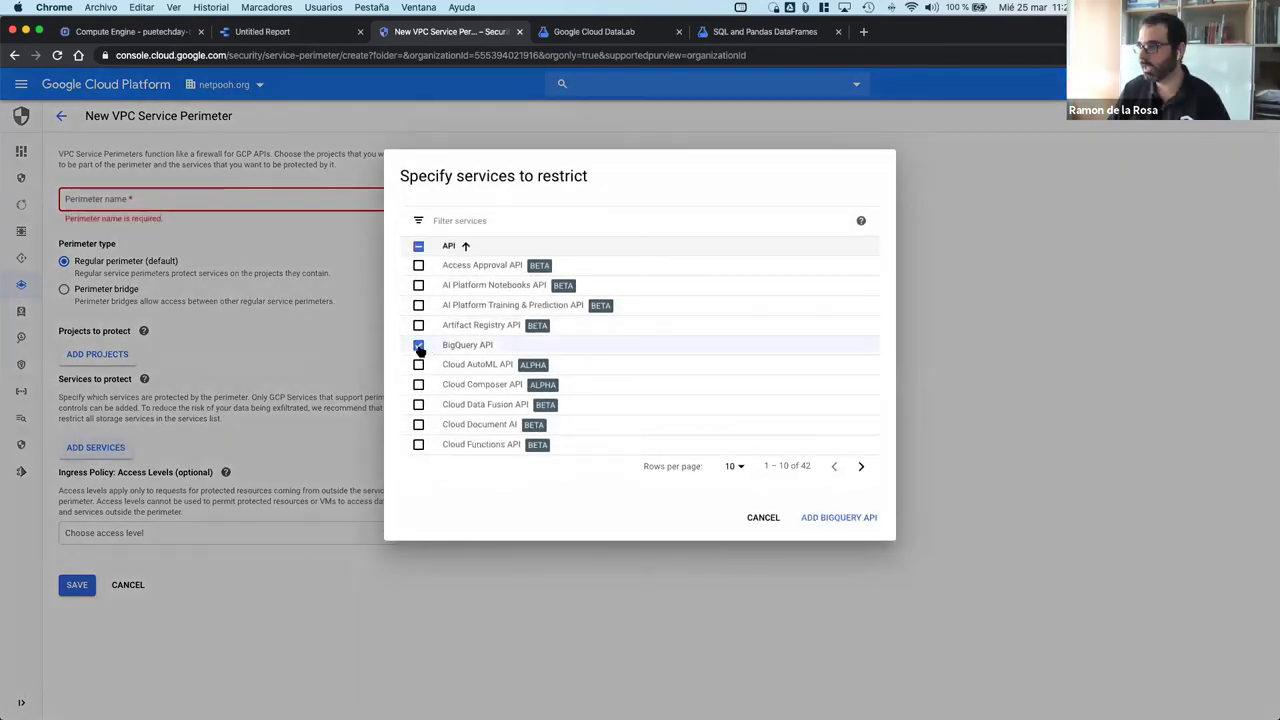
pyautogui.scroll(-1, 550, 356)
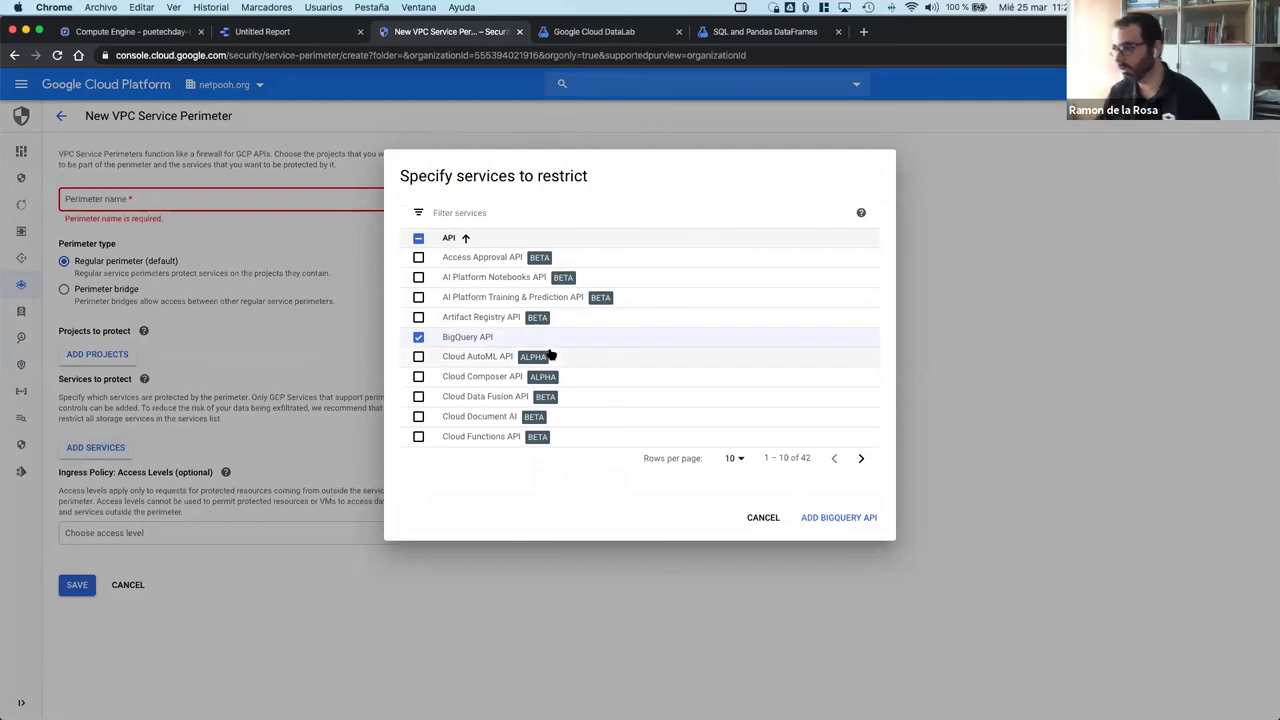
pyautogui.scroll(2, 550, 356)
pyautogui.scroll(-2, 550, 356)
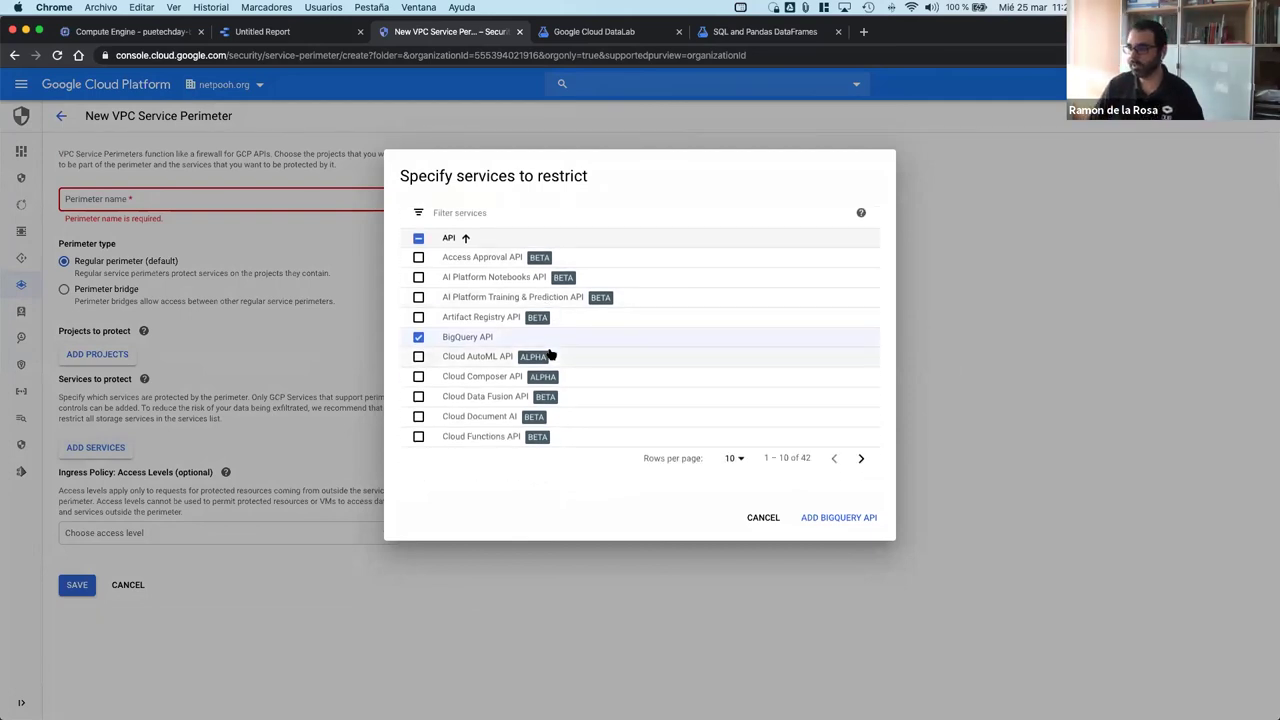
pyautogui.scroll(2, 550, 356)
# Step: Untick BigQuery API, briefly filter by 'ap', and dismiss the services dialog without adding any
pyautogui.click(679, 255)
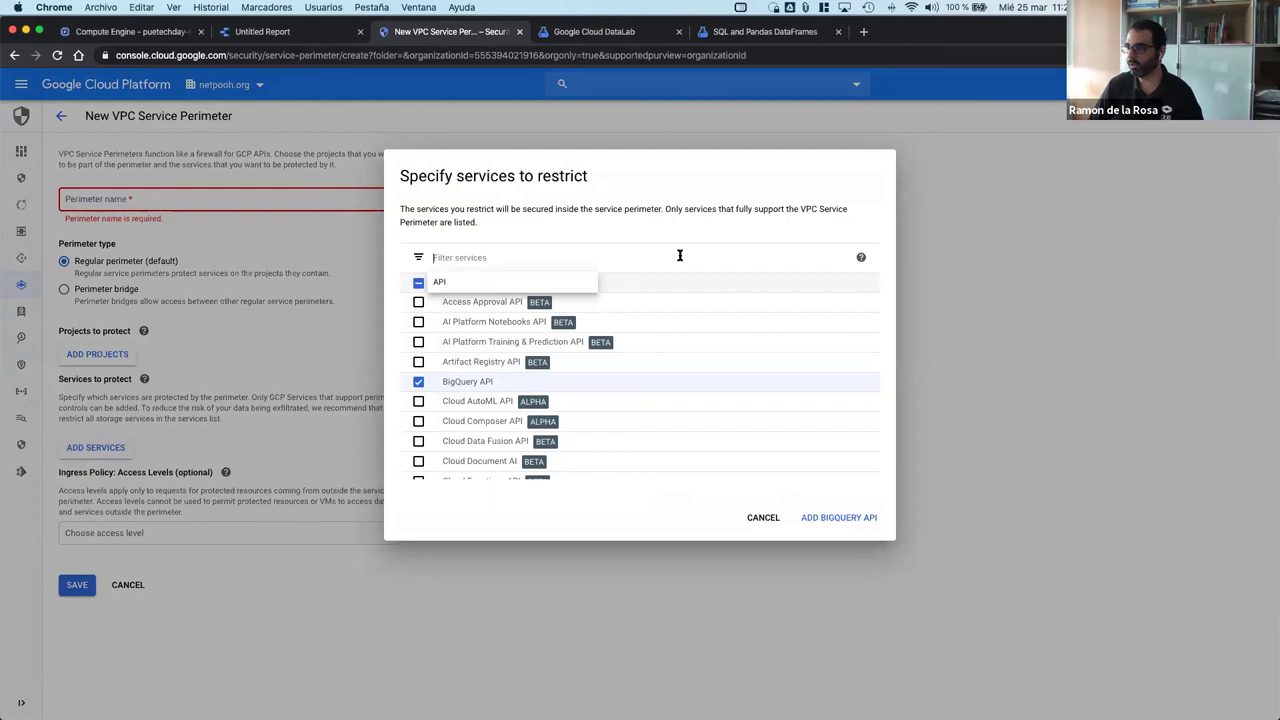
pyautogui.click(680, 381)
pyautogui.scroll(-1, 623, 347)
pyautogui.scroll(1, 623, 347)
pyautogui.click(503, 256)
pyautogui.write('ap')
pyautogui.press('BackSpace')
pyautogui.press('BackSpace')
pyautogui.press('Escape')
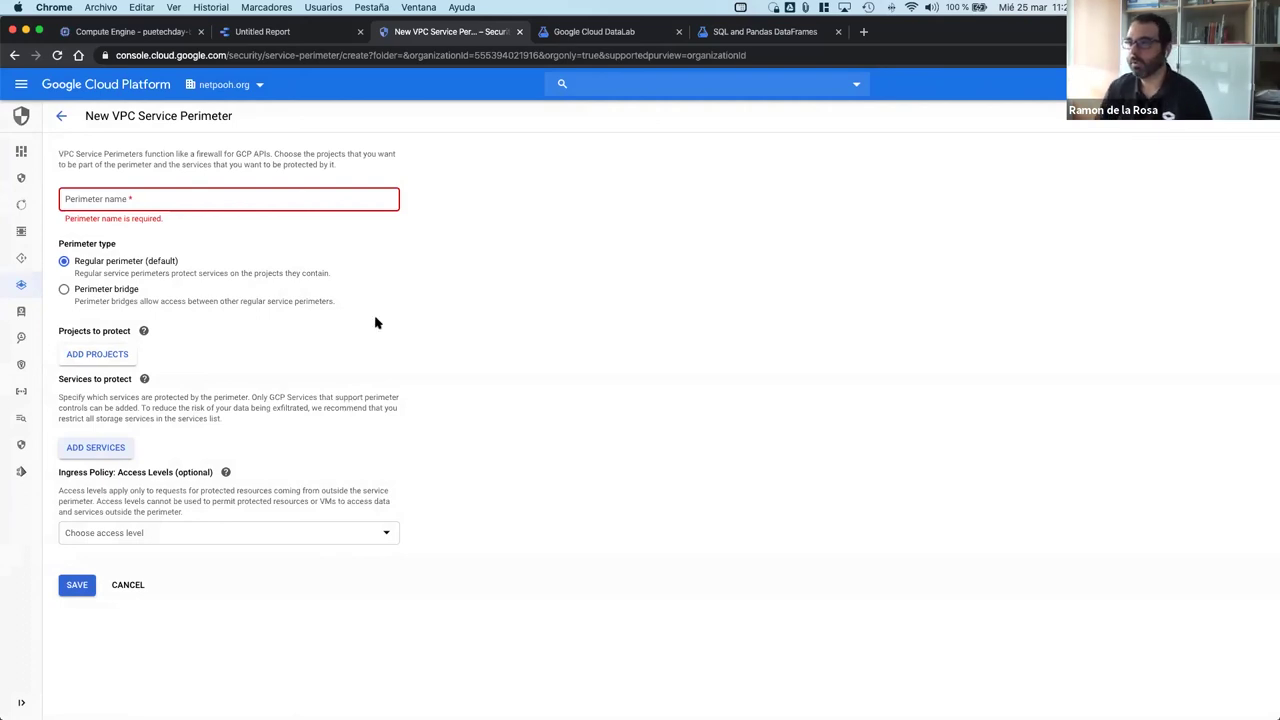
# Step: Switch to the slideshow and advance two slides to 'External data sources in BigQuery'
pyautogui.hotkey('ctrl', 'Left')
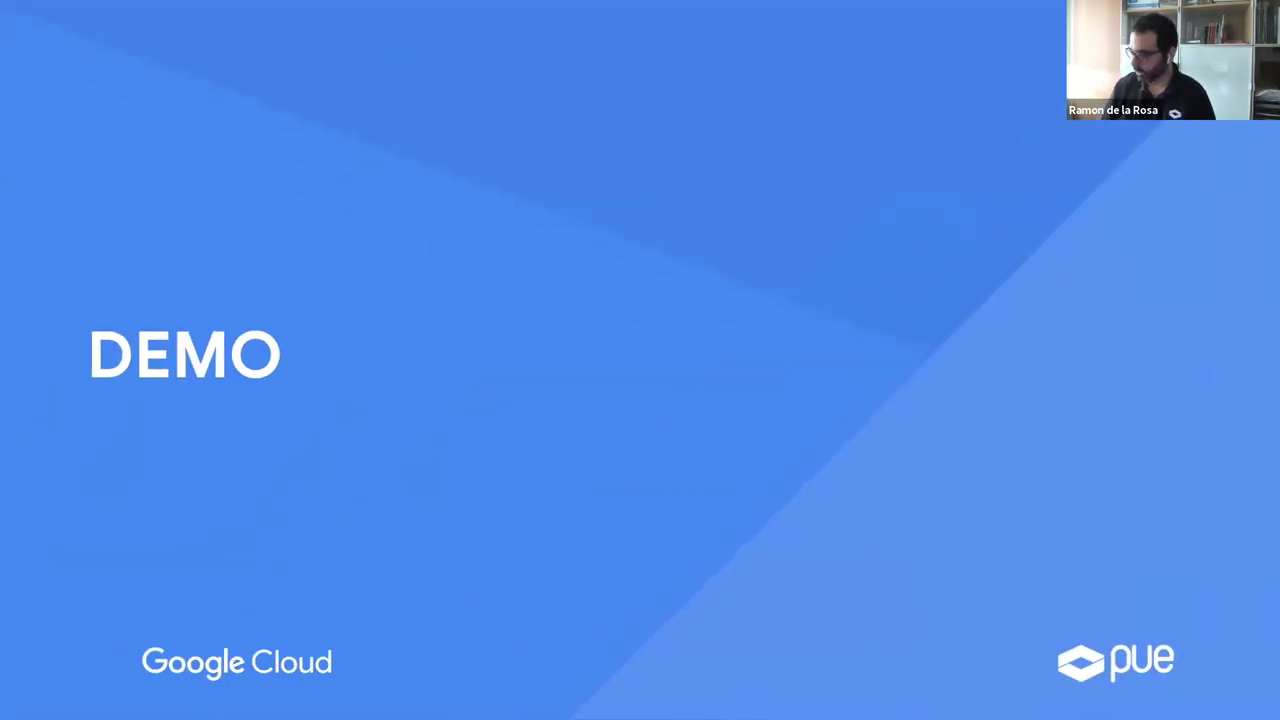
pyautogui.press('Right')
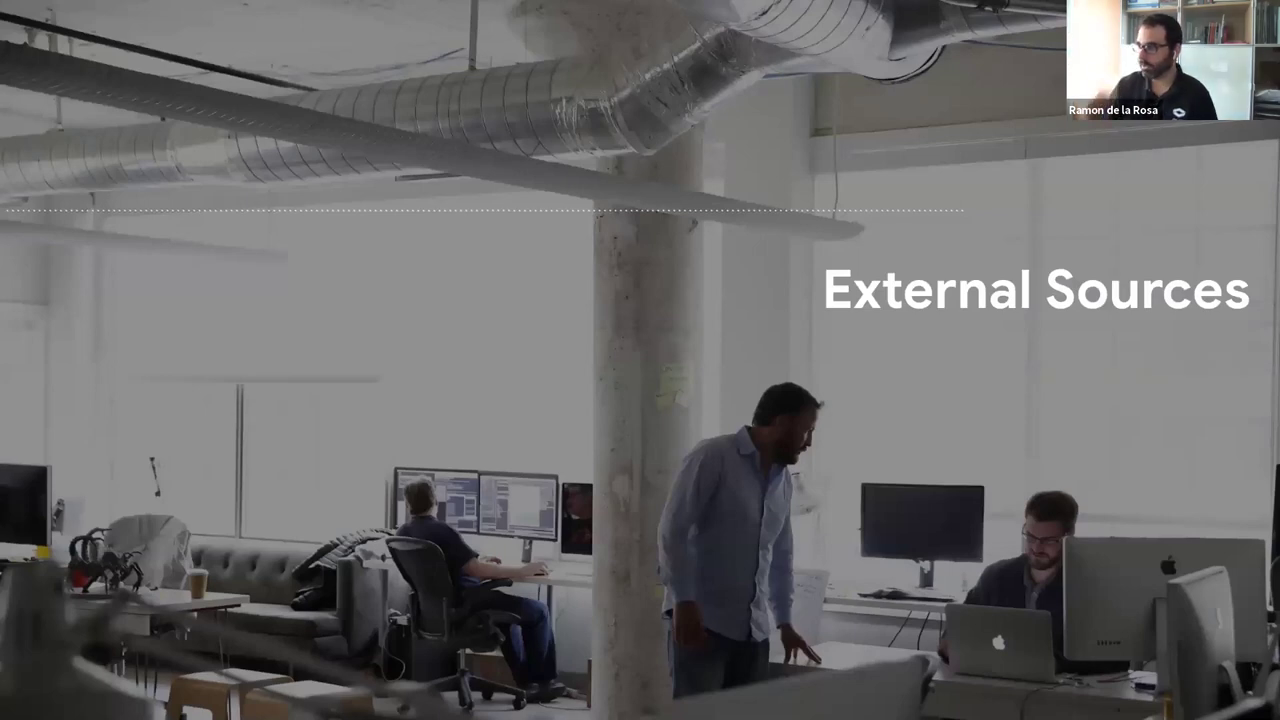
pyautogui.press('Right')
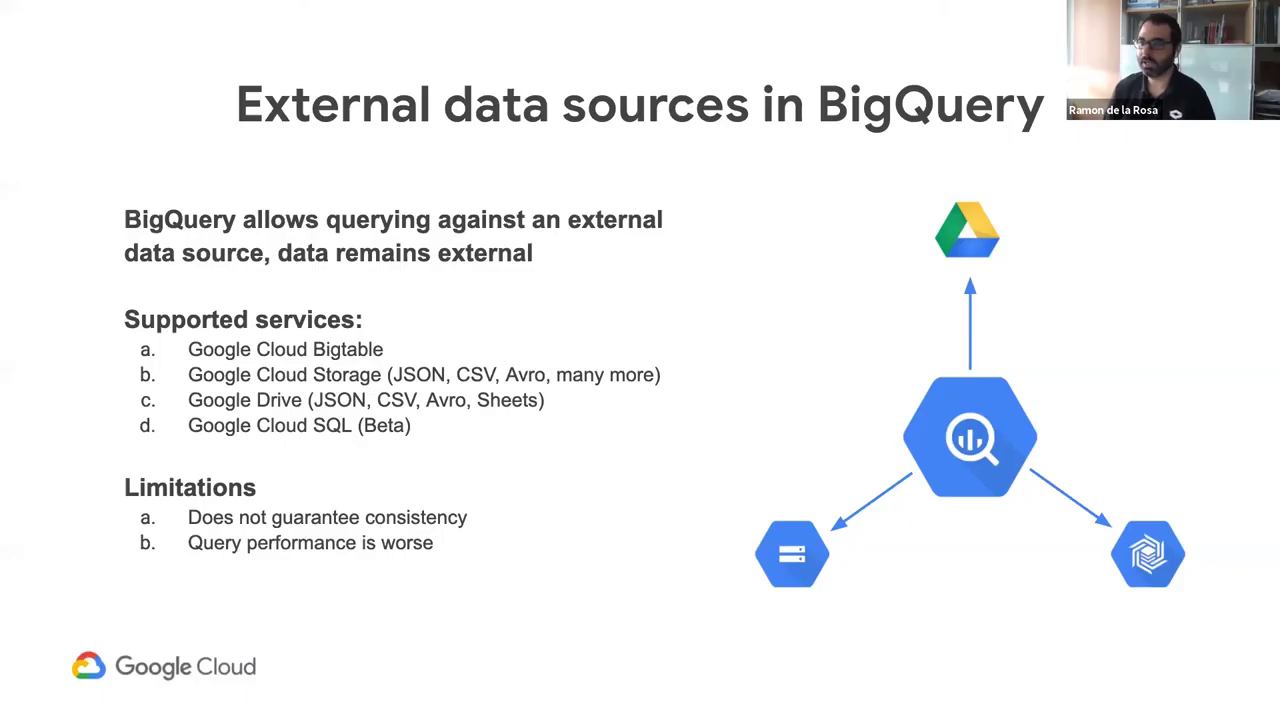